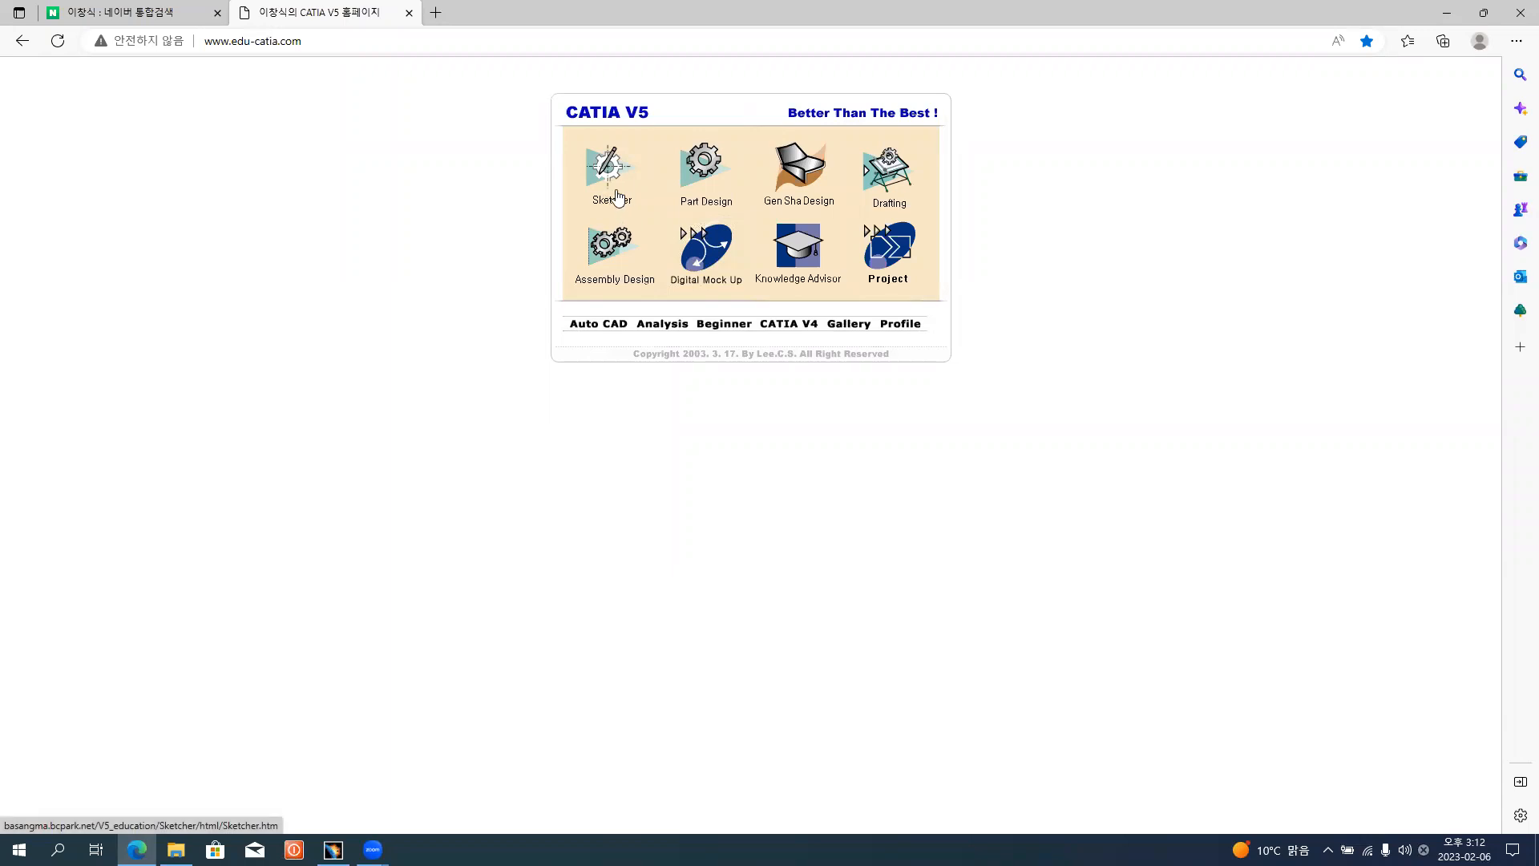
- Open the website's Sketcher section, check the hook exercise page, and open the sketch Methodology page
left_click(612, 178)
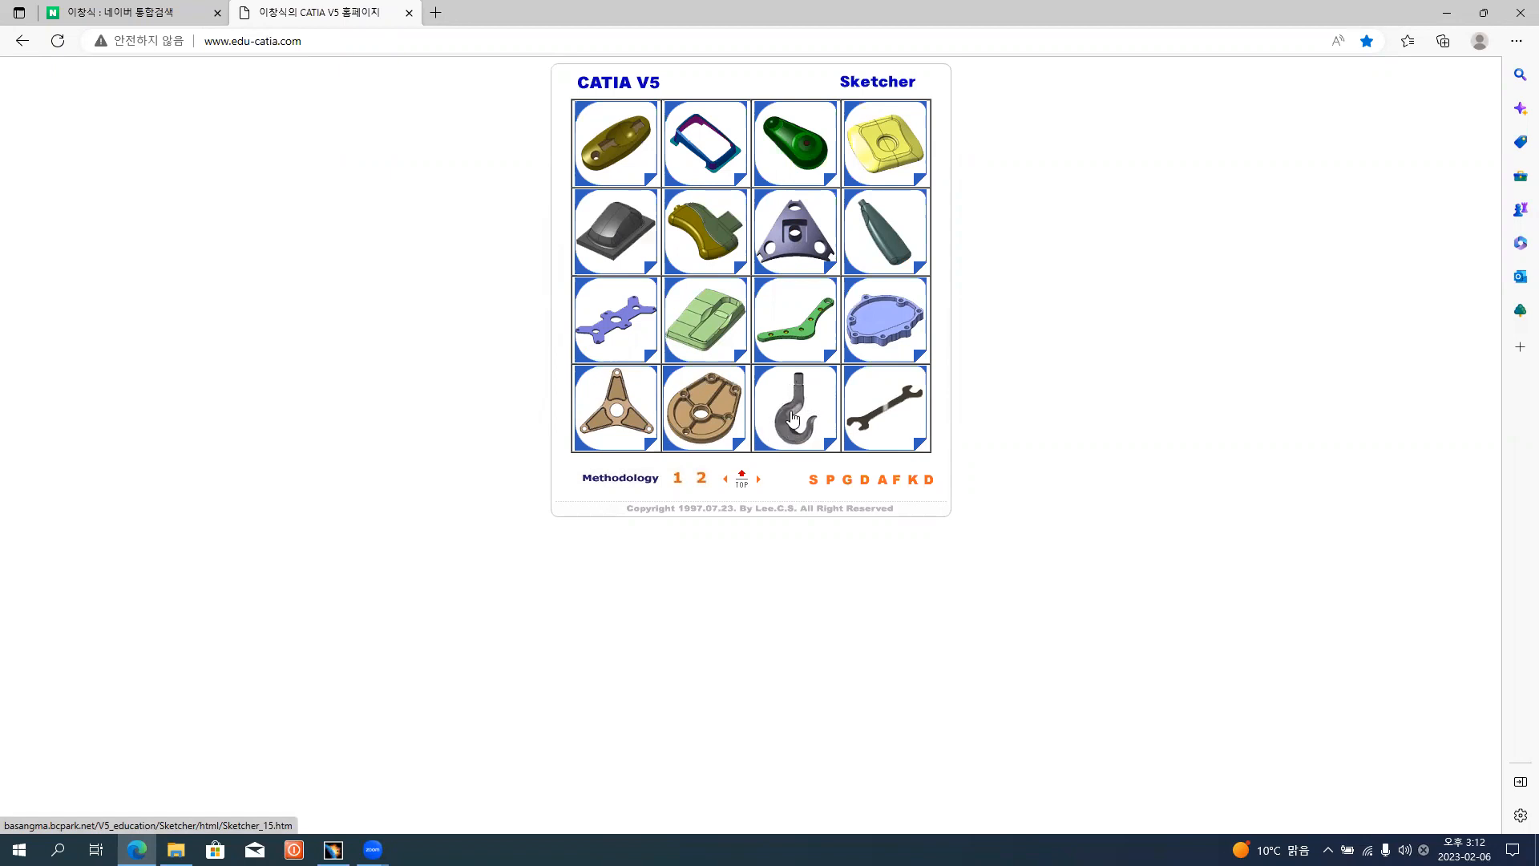
left_click(792, 416)
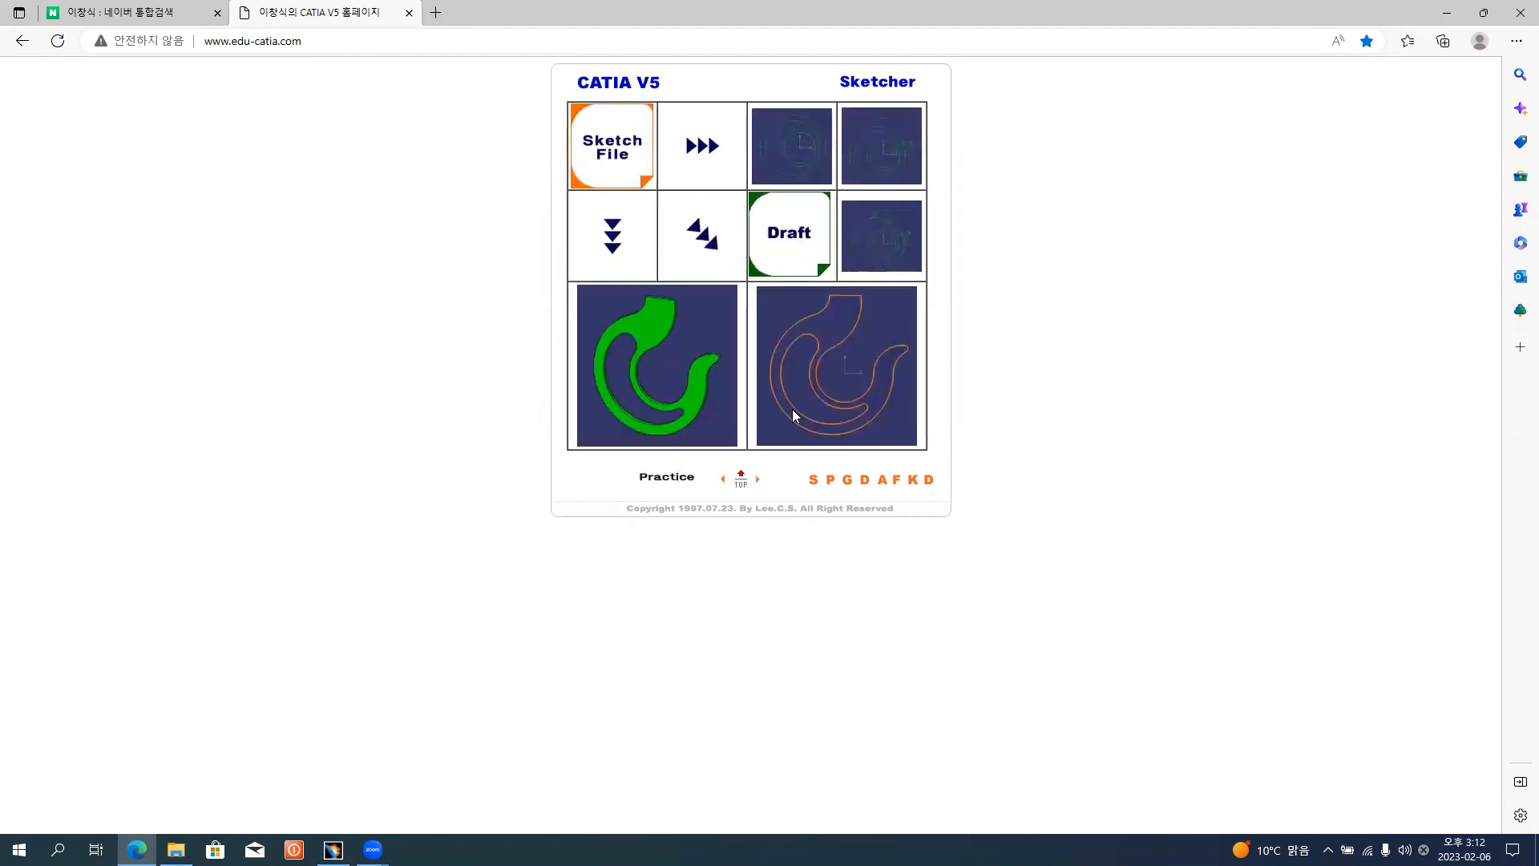
left_click(740, 487)
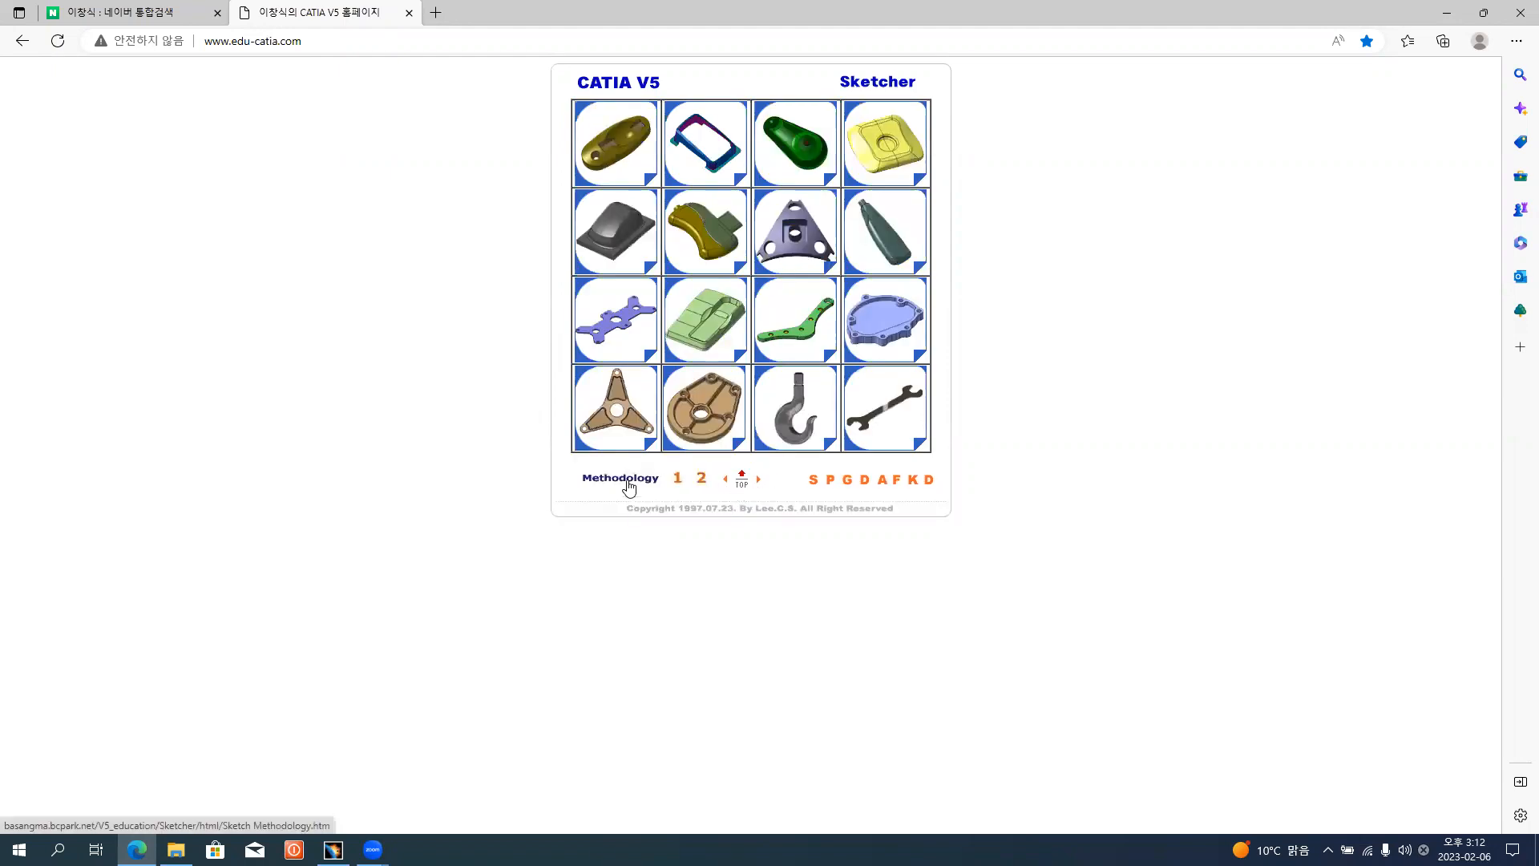
left_click(629, 485)
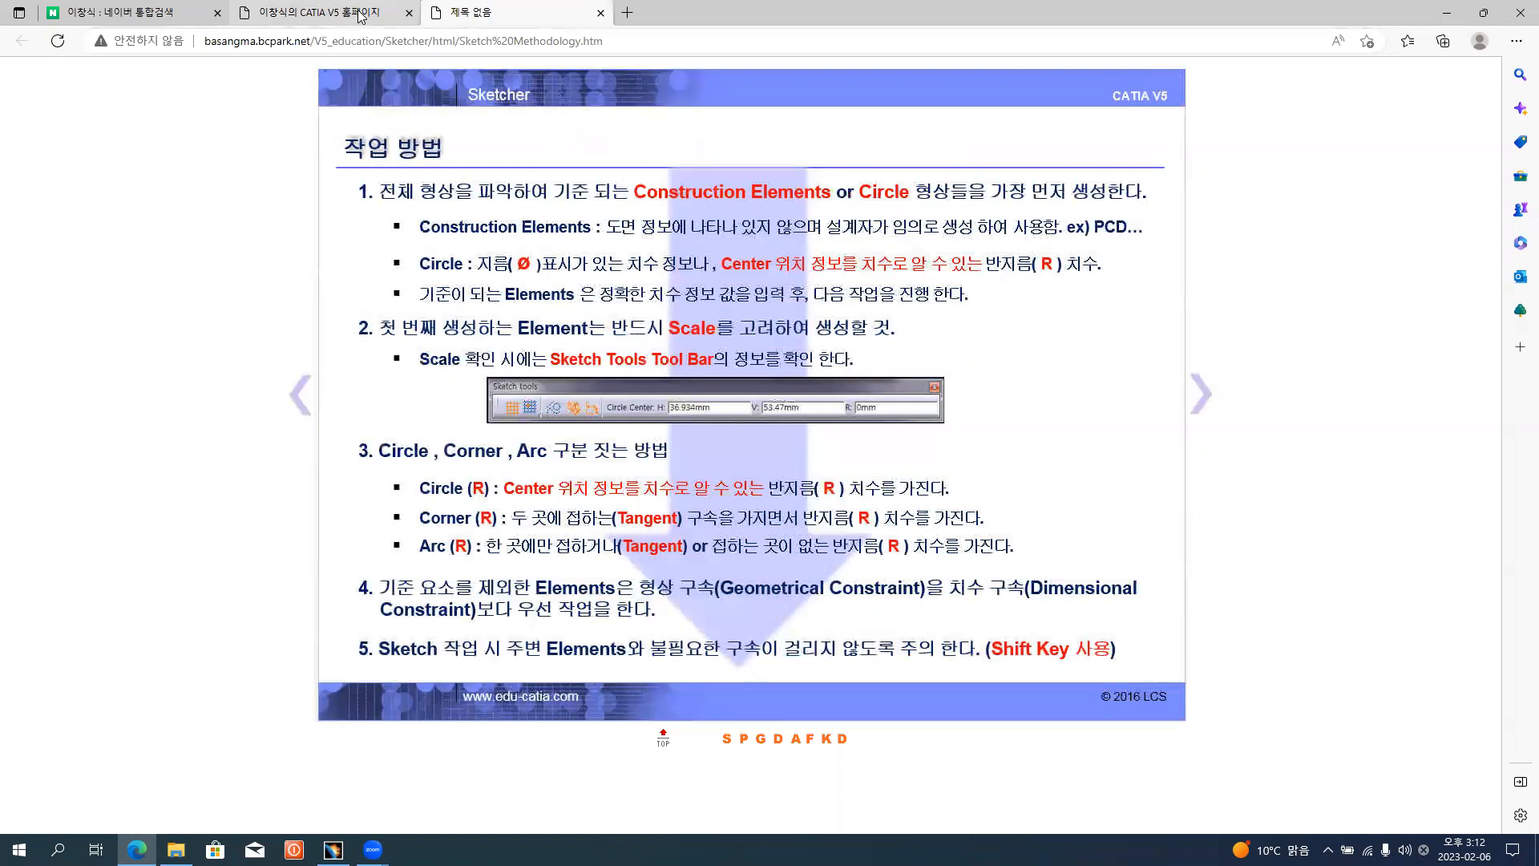
- Return to the Sketcher exercises and open the hook's dimensioned sketch drawing
key("ctrl+shift+Tab")
left_click(791, 403)
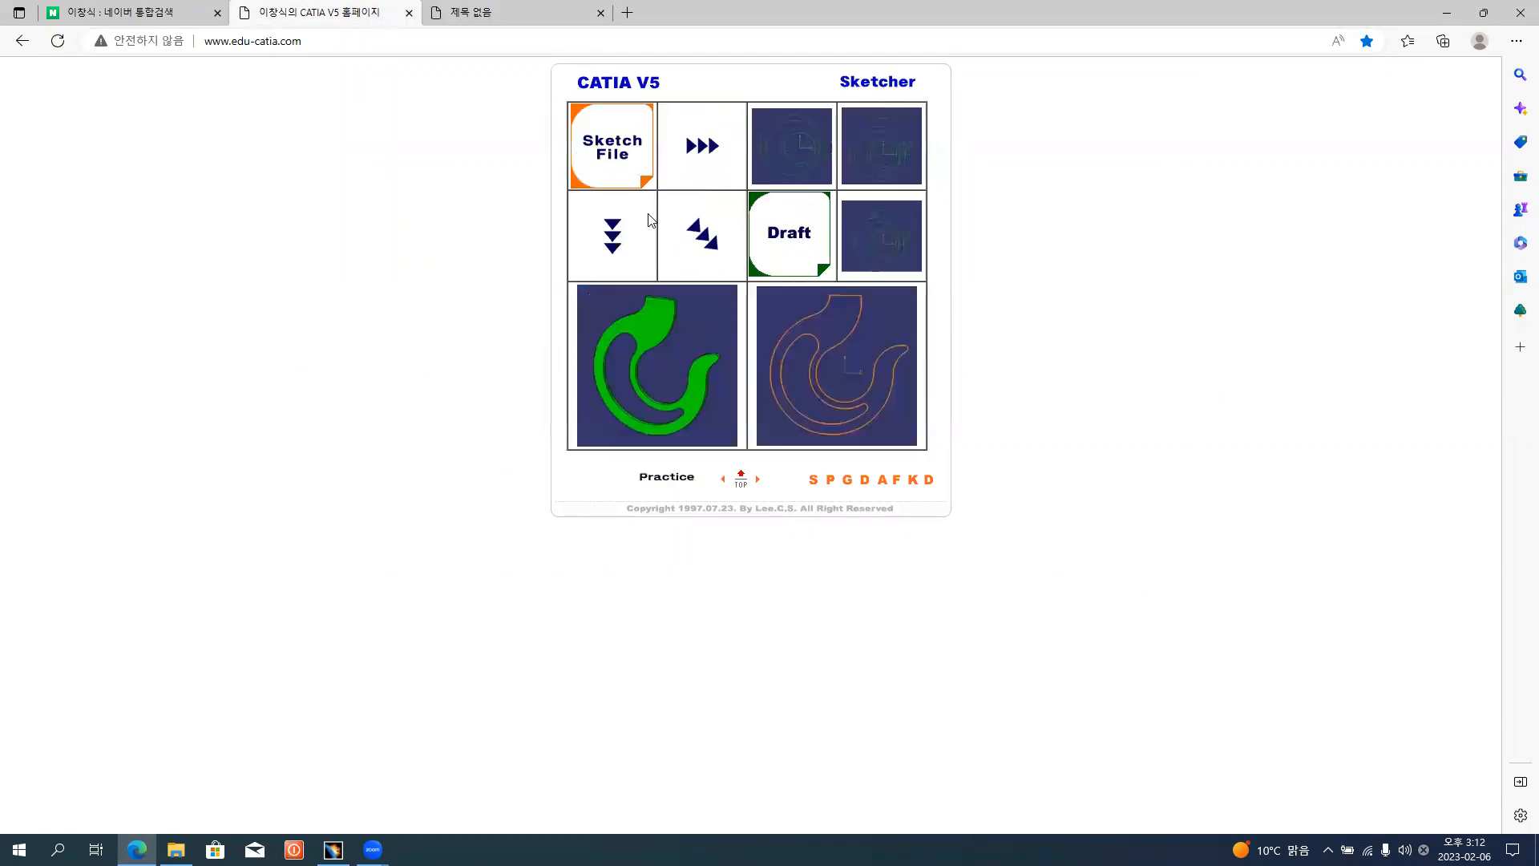
left_click(612, 152)
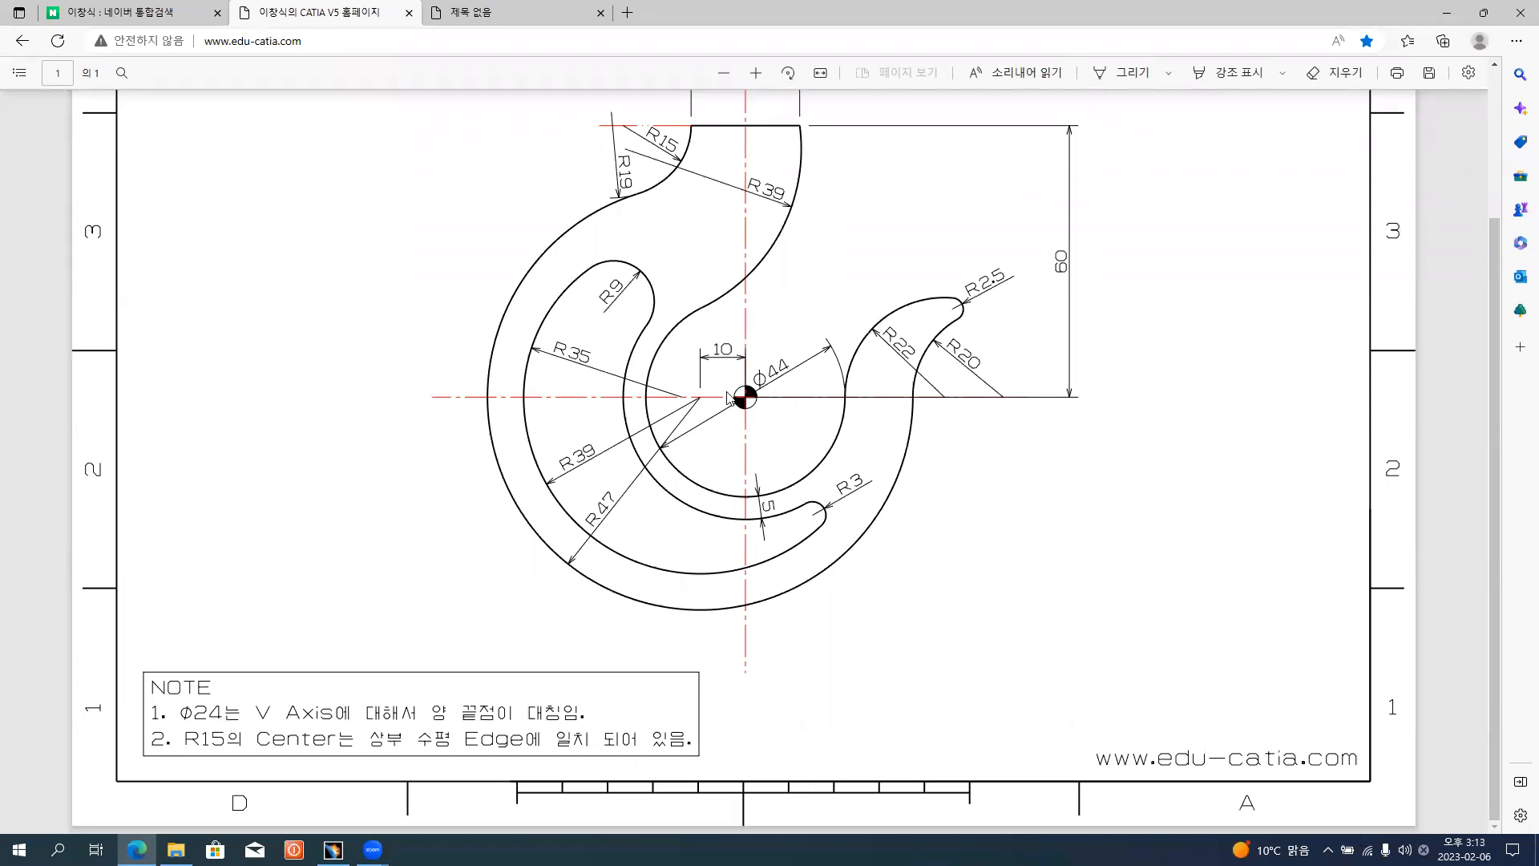
scroll(729, 398, "down", 2, "ctrl")
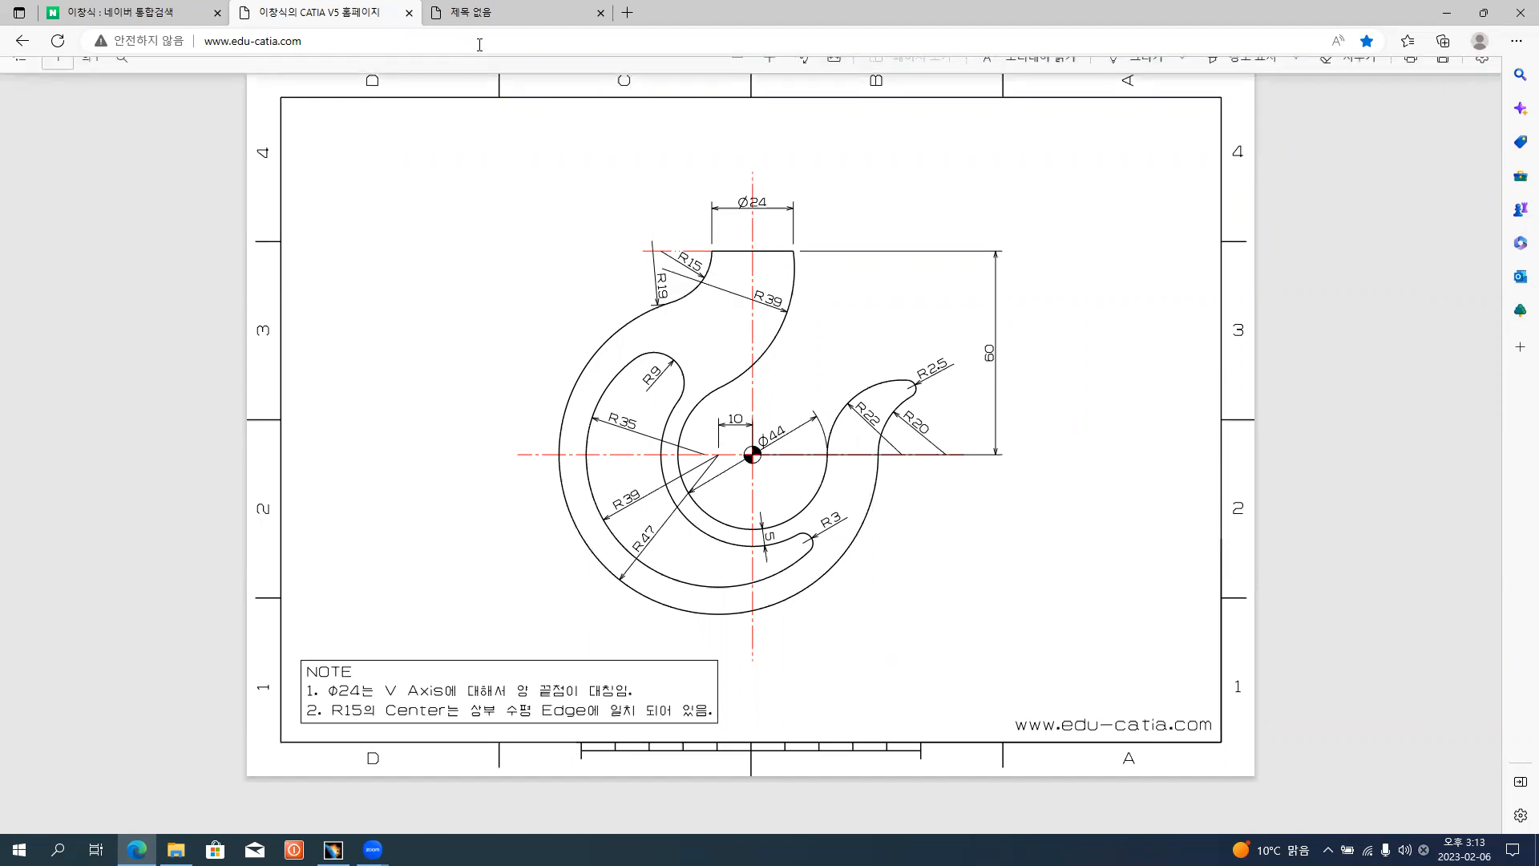
- Review the sketching methodology notes and compare them with the dimensions on the hook drawing
left_click(506, 24)
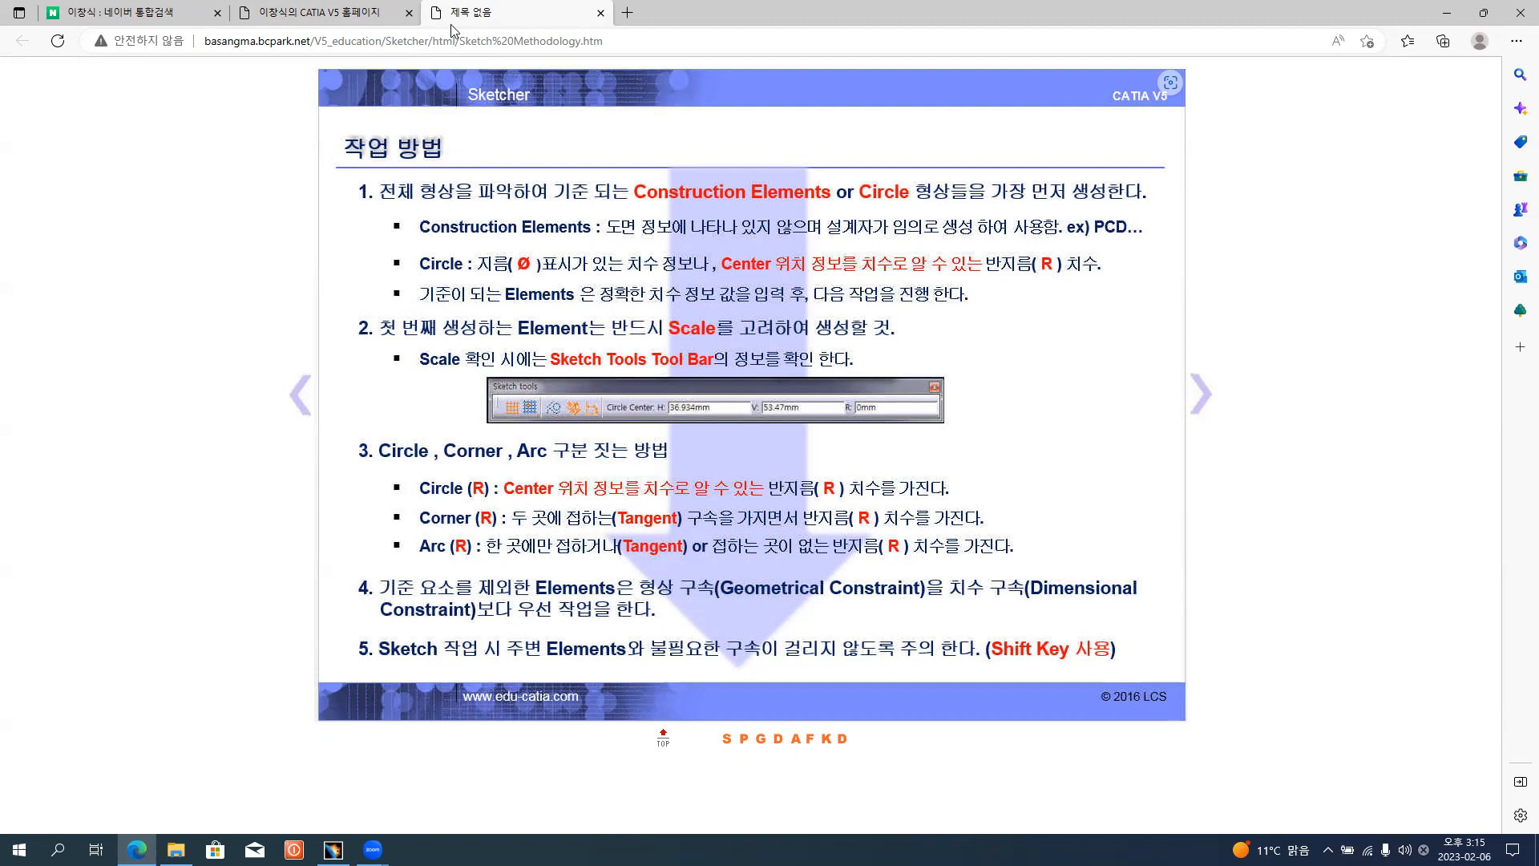
left_click(361, 13)
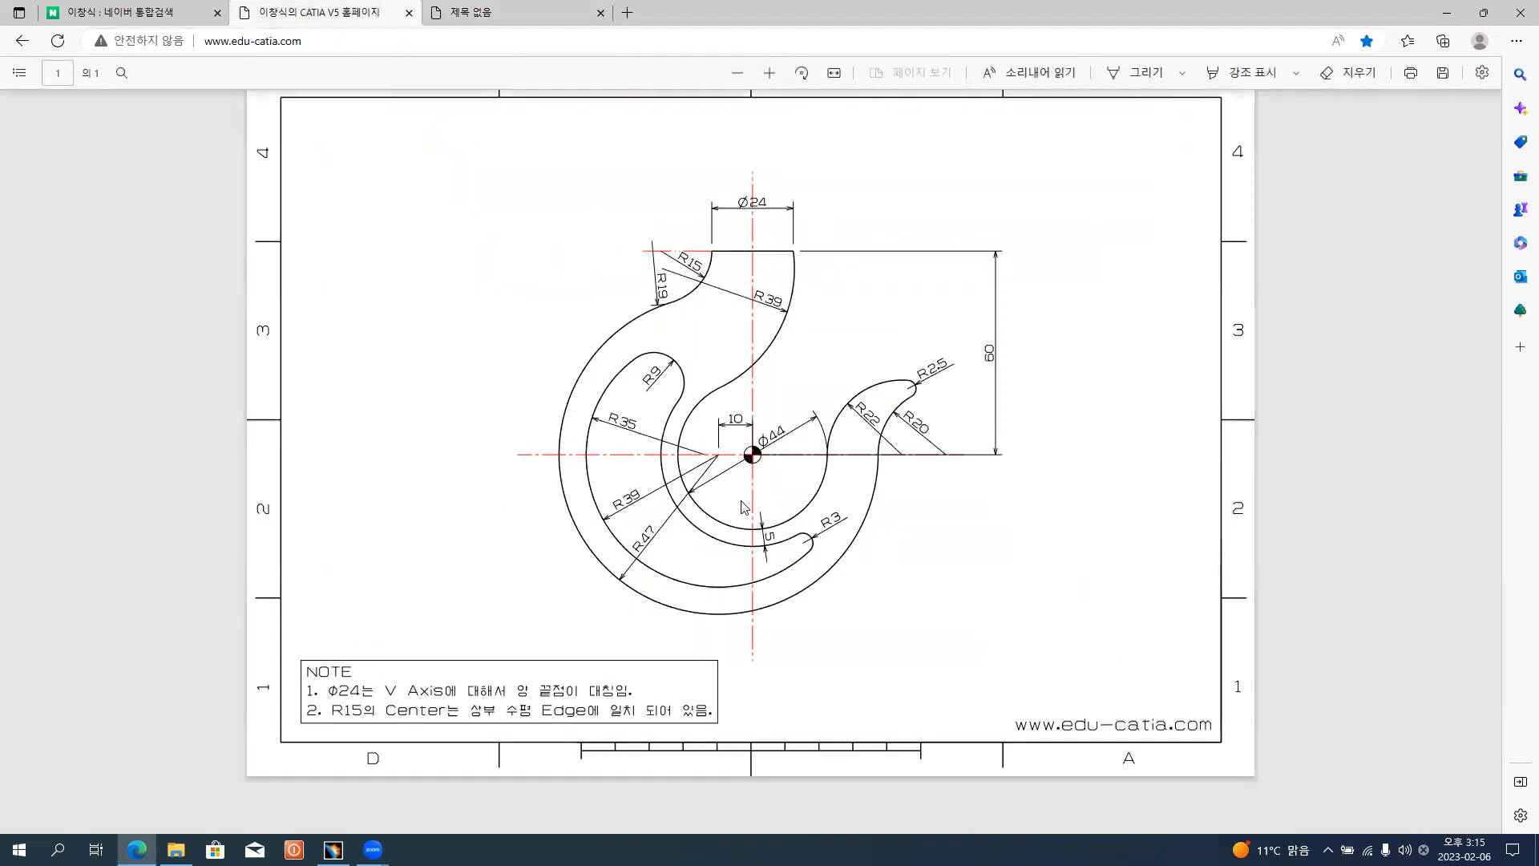
scroll(746, 499, "up", 1, "ctrl")
scroll(745, 497, "up", 1, "ctrl")
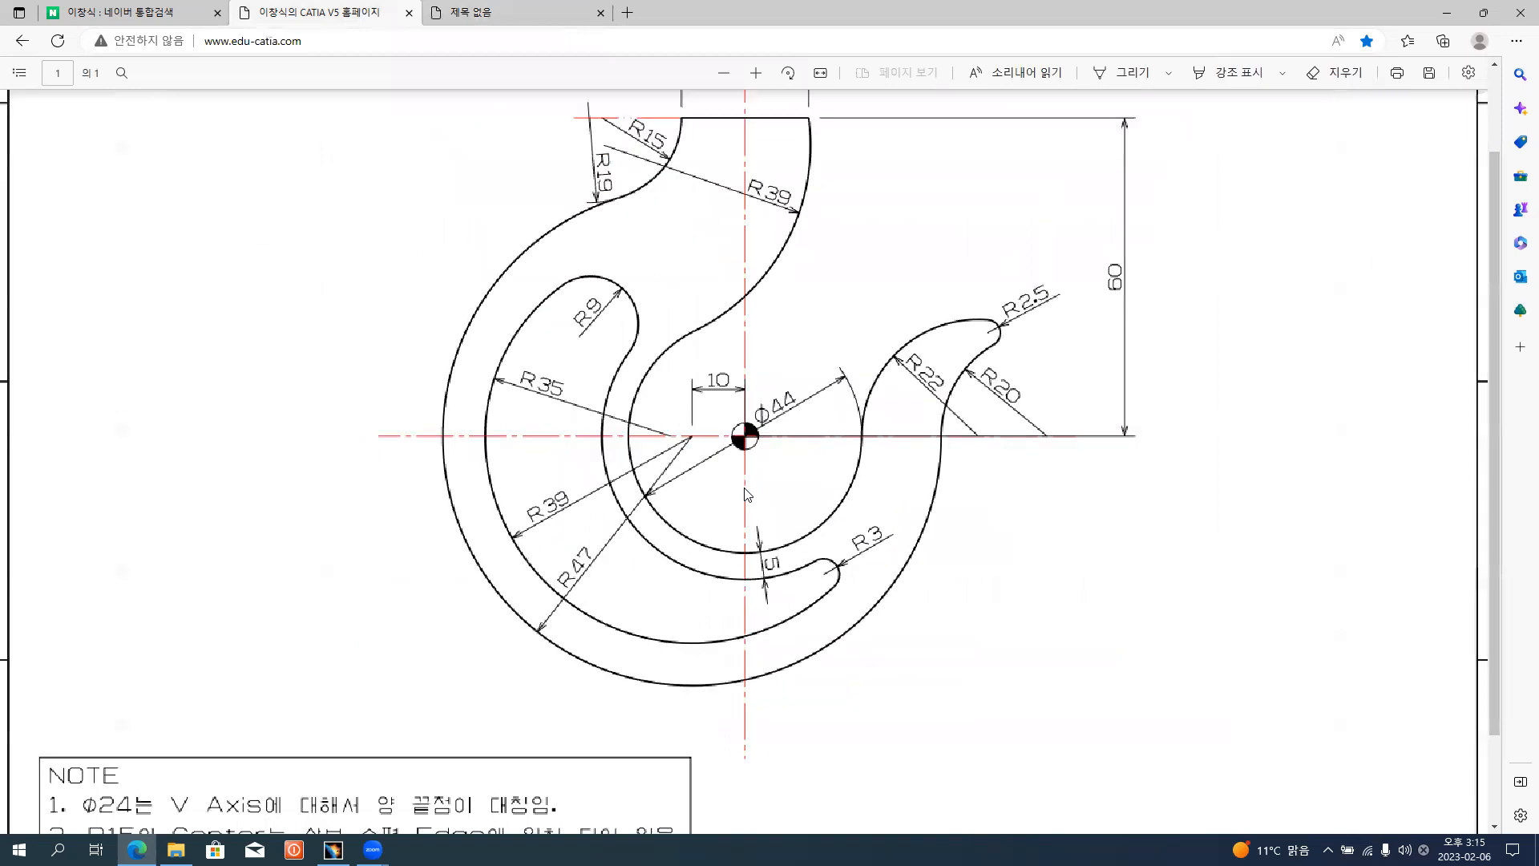
scroll(748, 487, "up", 1)
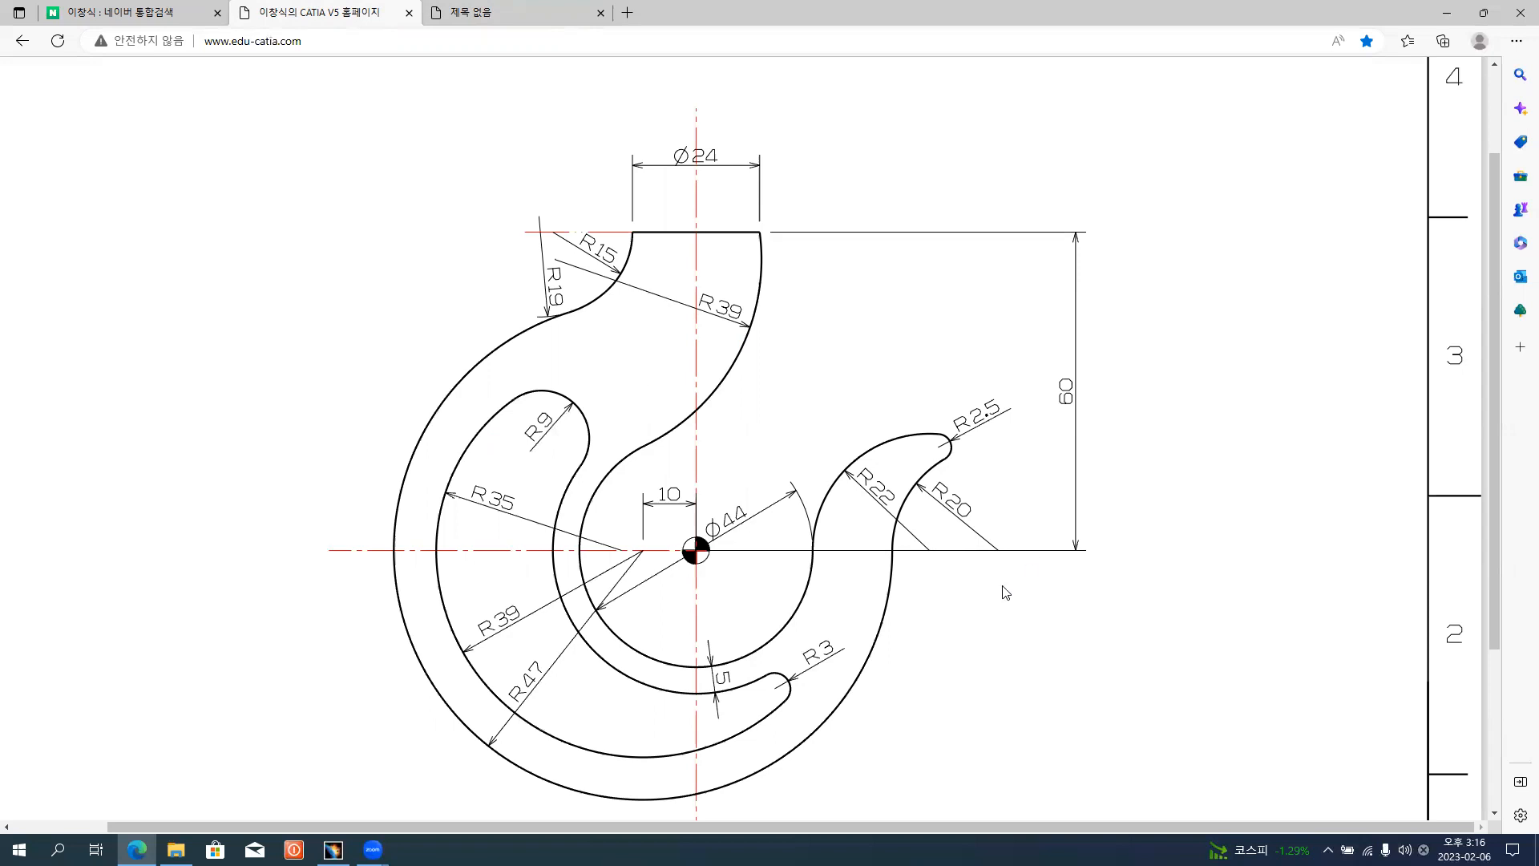
- Switch to CATIA V5 and start a sketch on the xy plane of the empty part
key("alt+Tab")
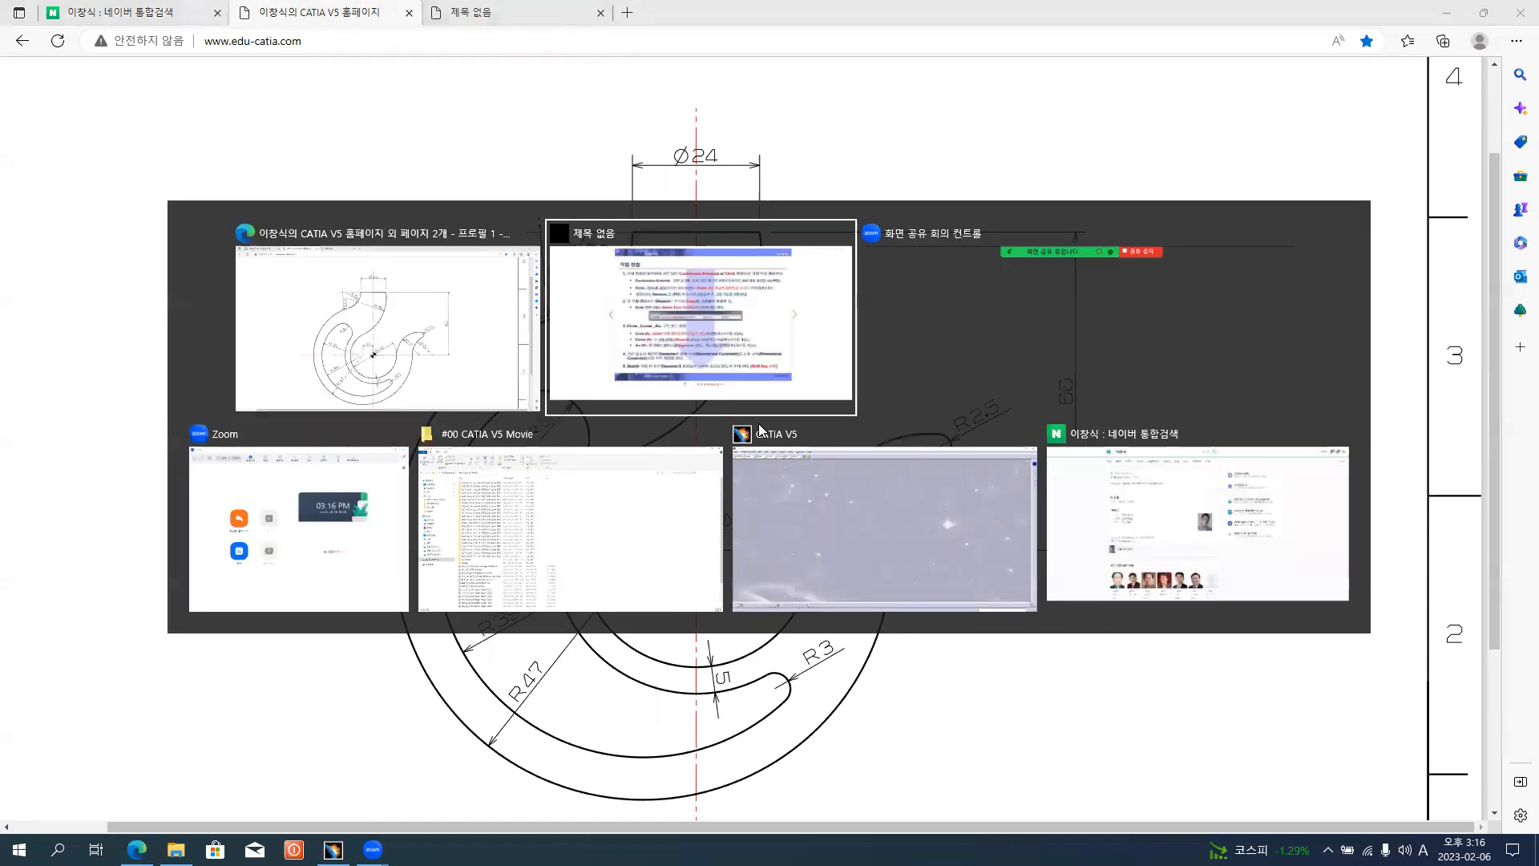
key("alt+Tab")
key("alt+Tab")
key("alt+Tab")
key("alt+Tab")
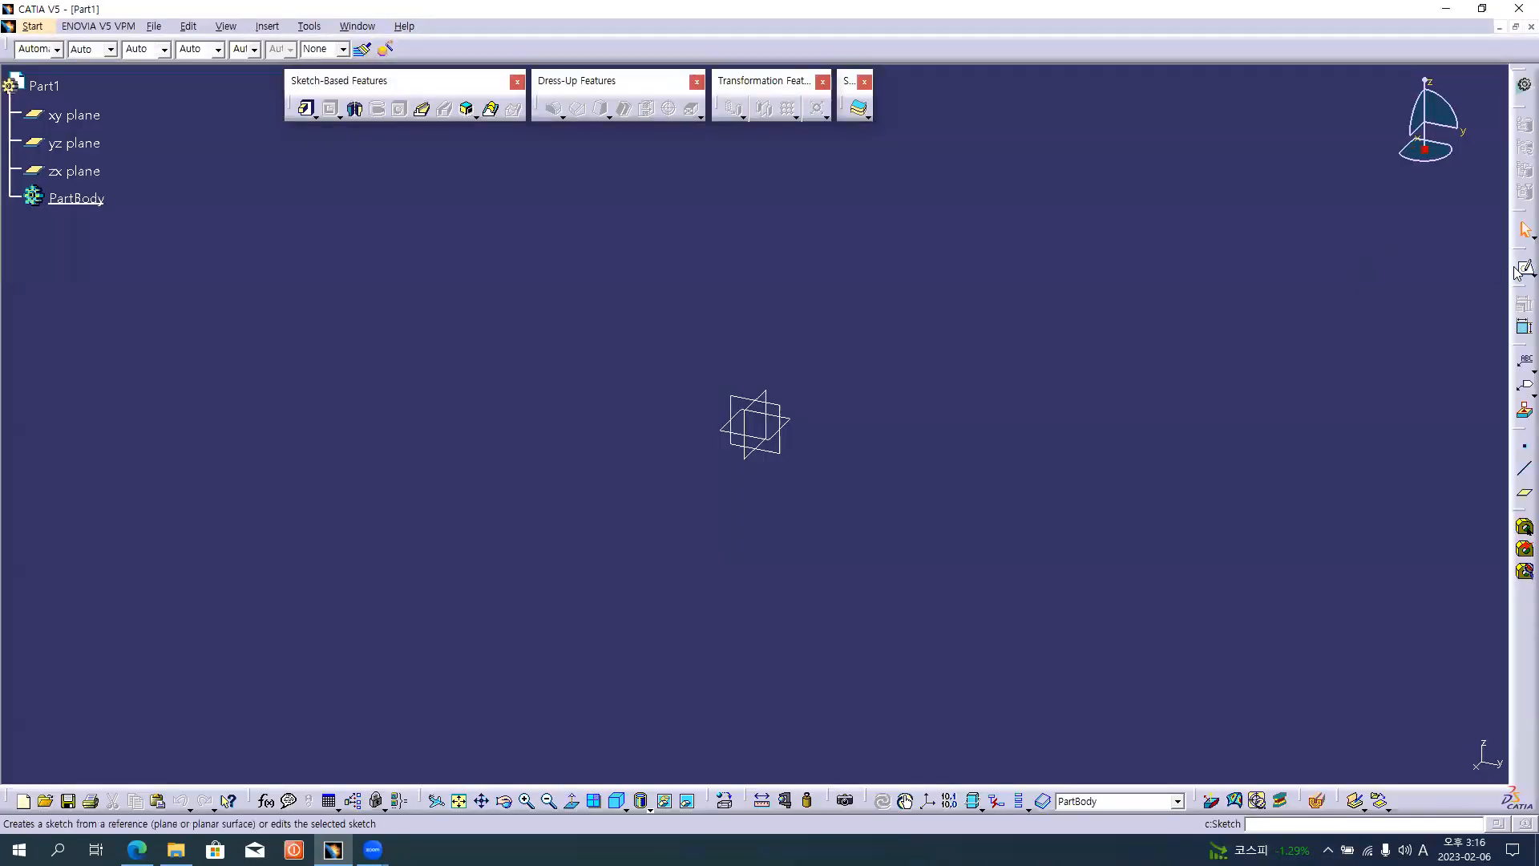
left_click(1517, 270)
left_click(81, 115)
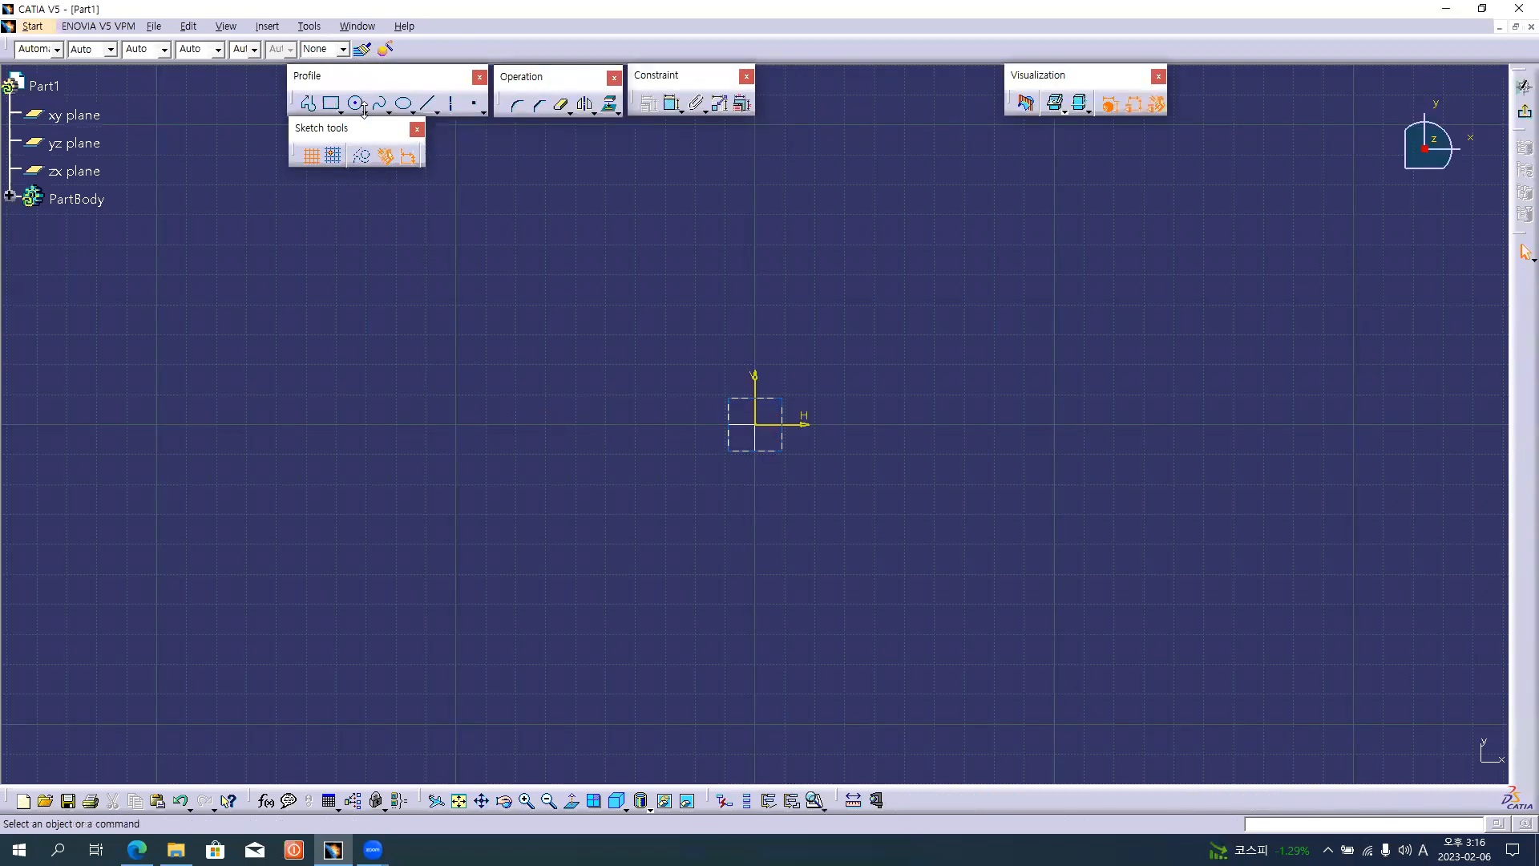
- Draw two concentric circles centred on the sketch origin, with radii of about 22 mm and 27 mm
left_click(355, 103)
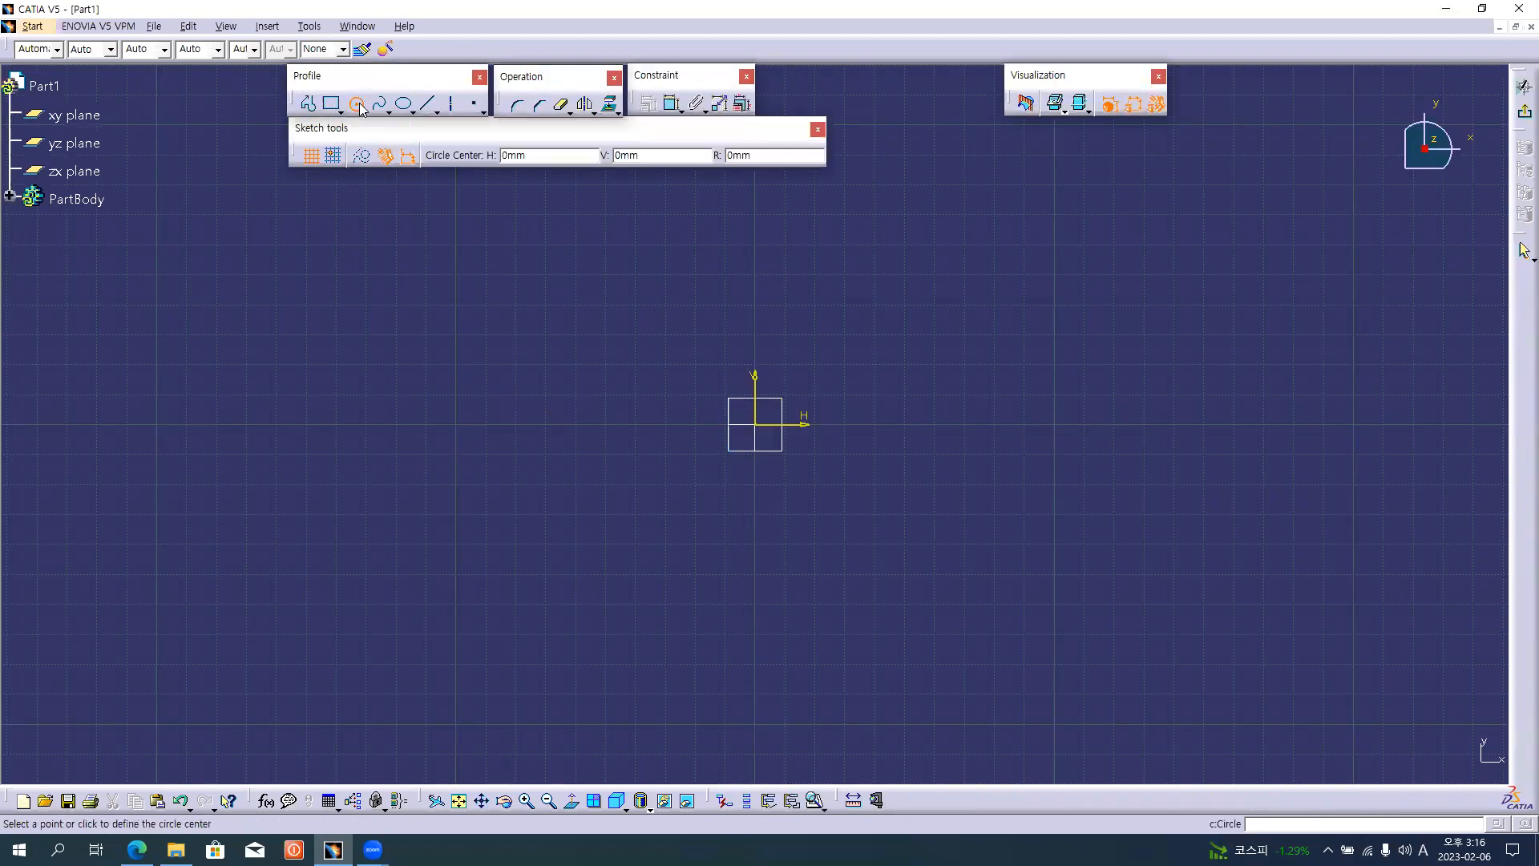
left_click(762, 427)
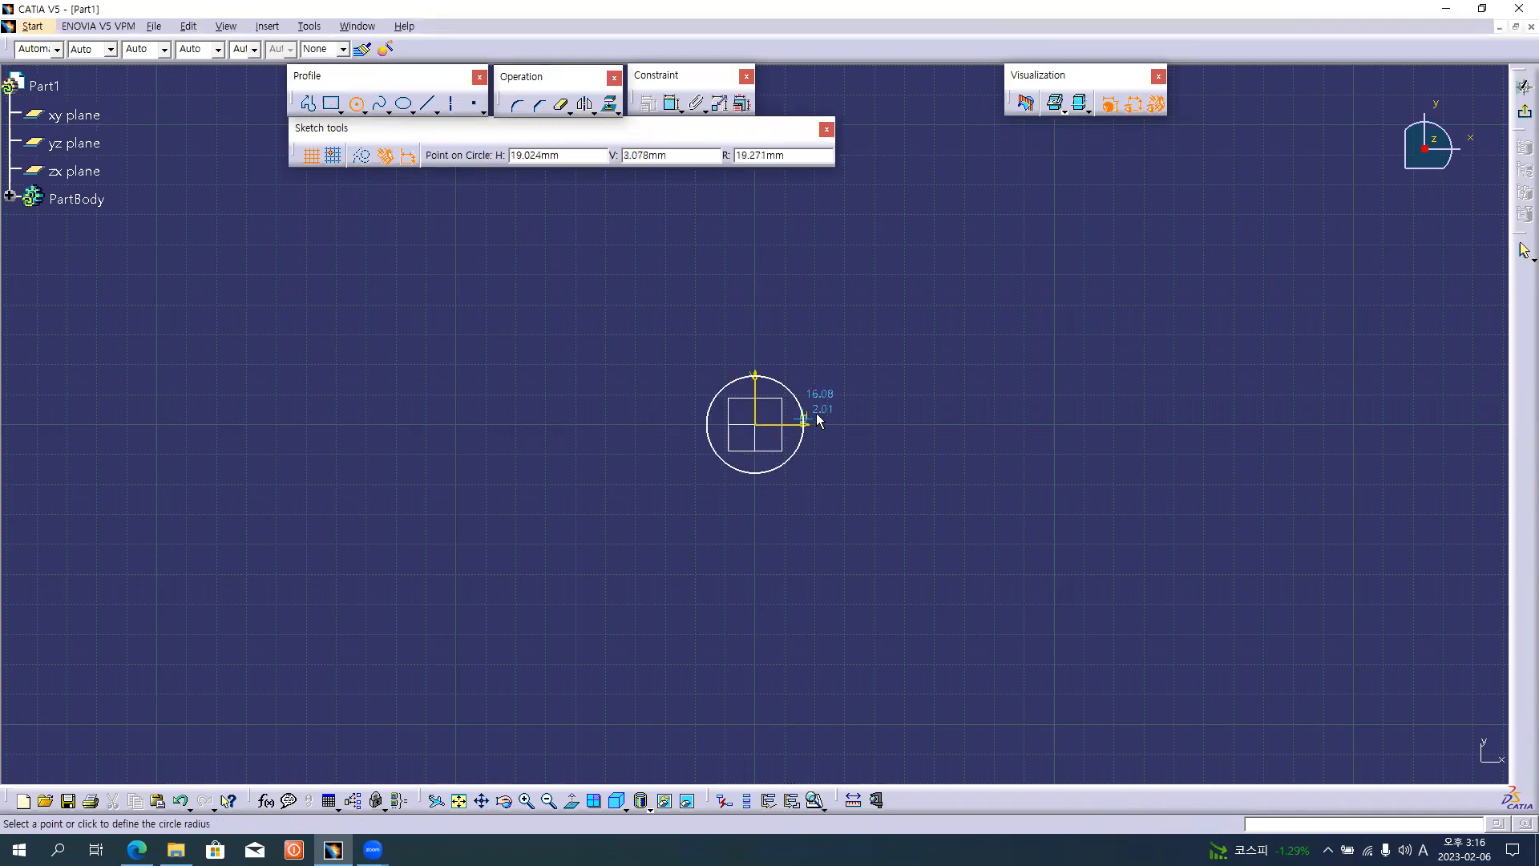
left_click(804, 473)
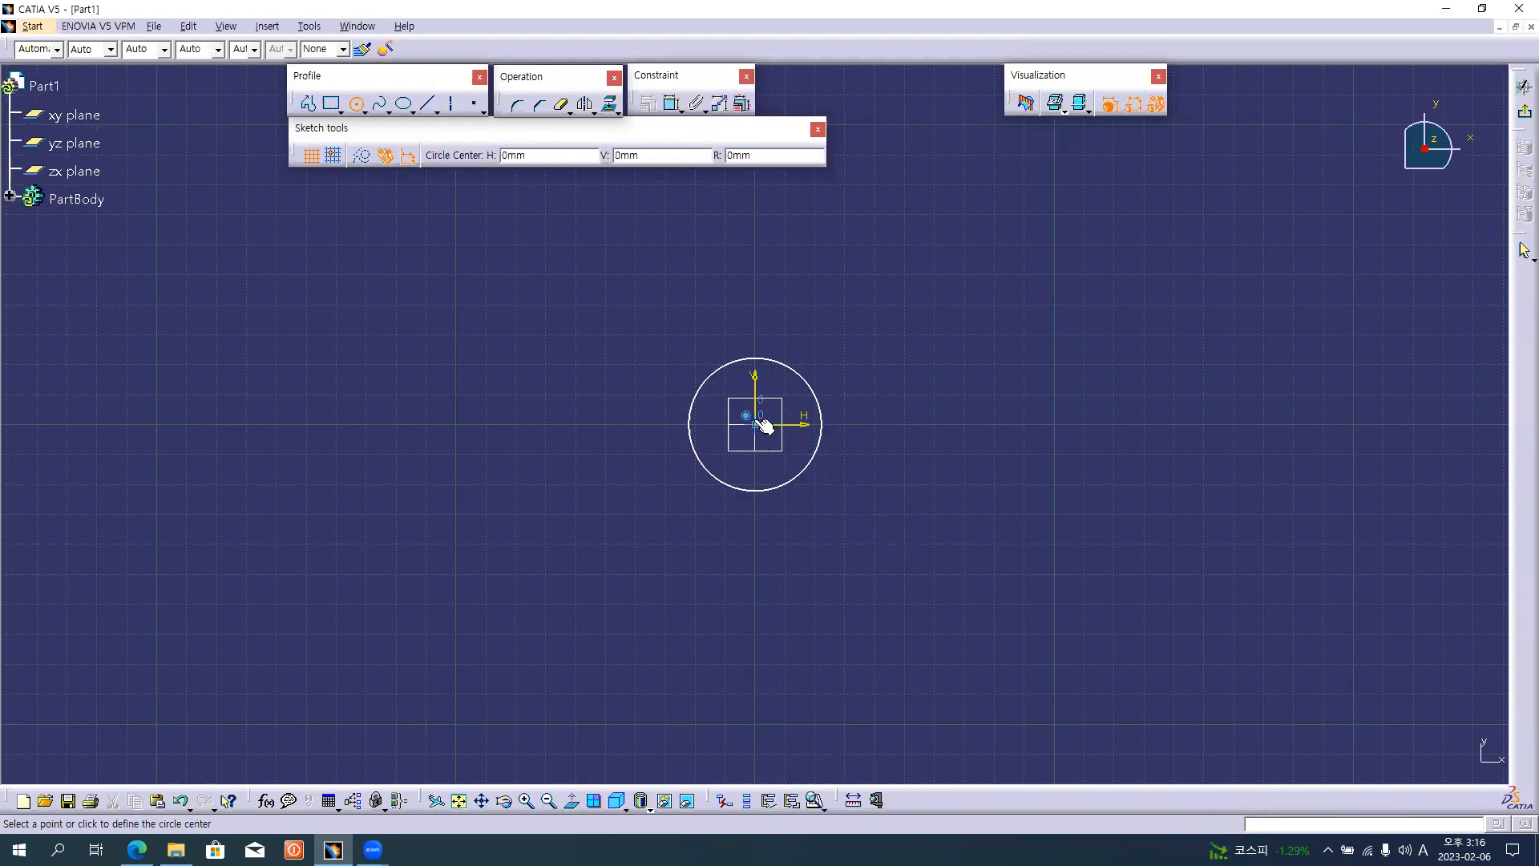
key("alt+Tab")
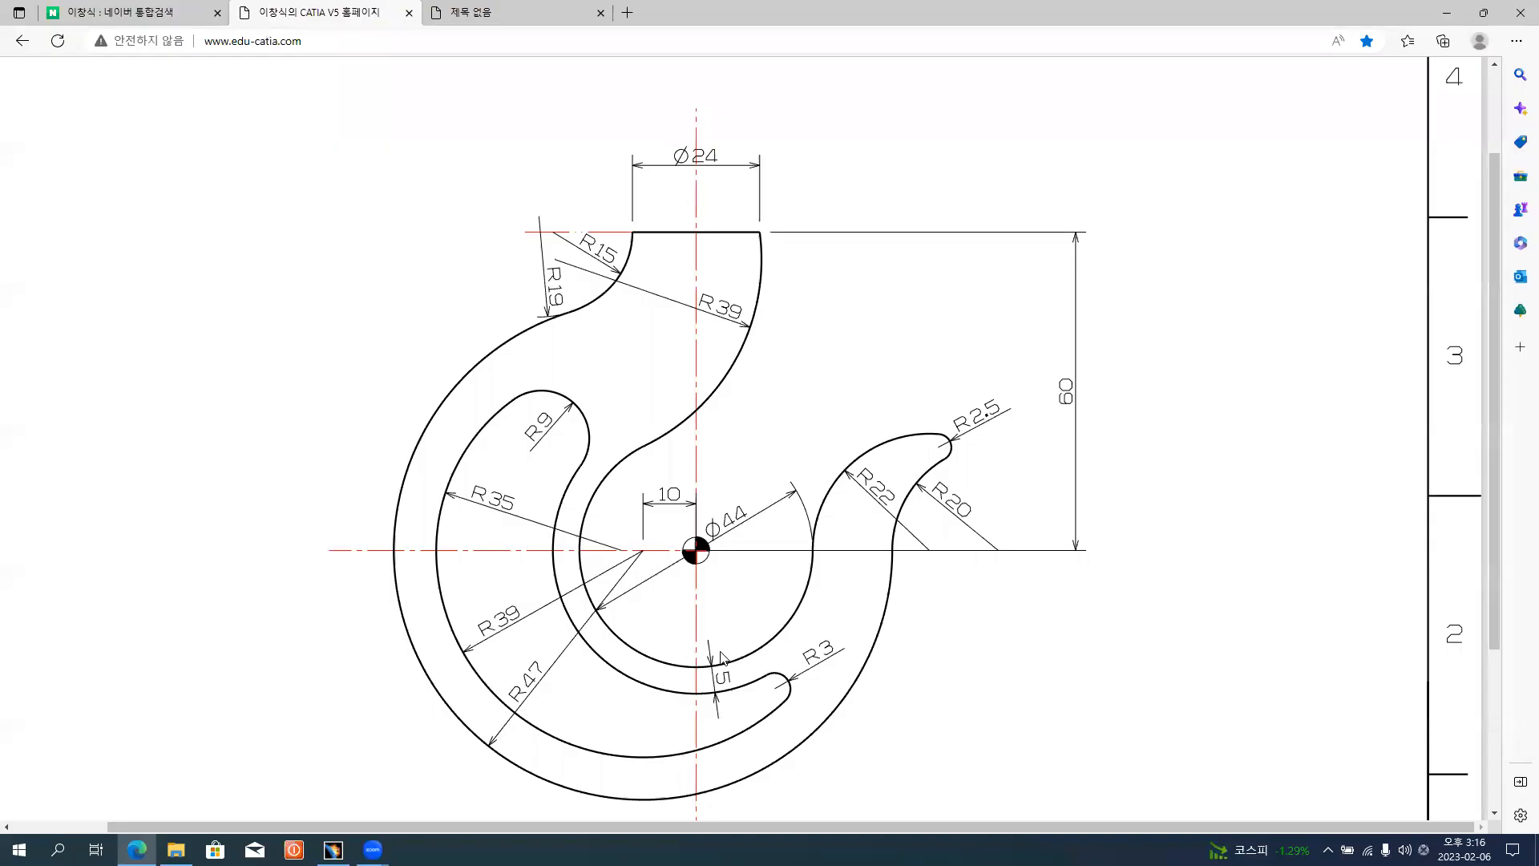
key("alt+Tab")
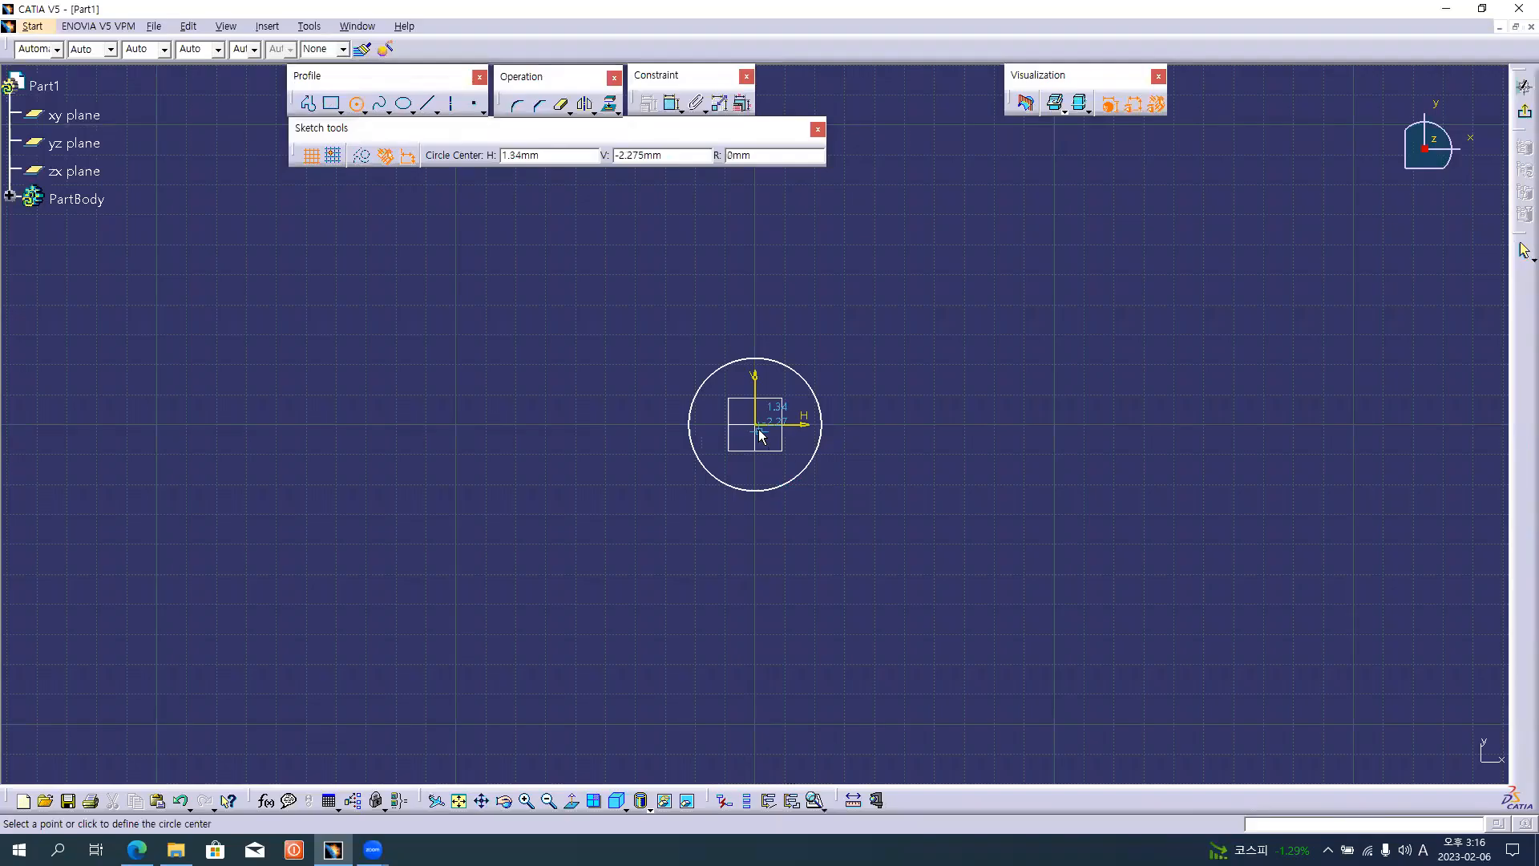
left_click(755, 426)
left_click(783, 503)
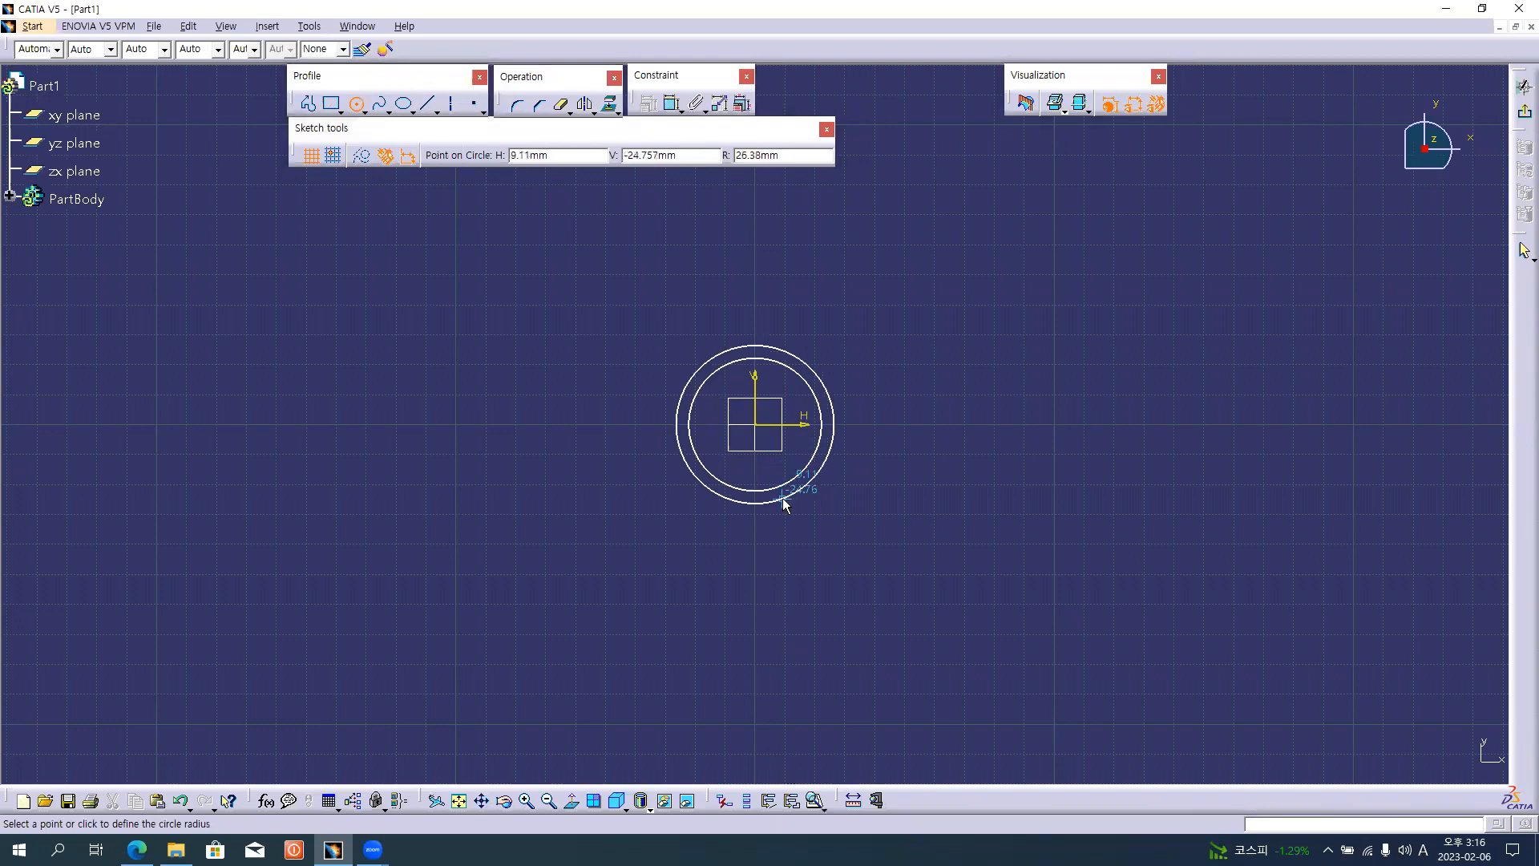
- Draw two circles sharing a centre on the H axis about 10 mm left of the origin, with radii of about 40 mm and 47 mm
middle_click_drag(608, 531, 613, 458)
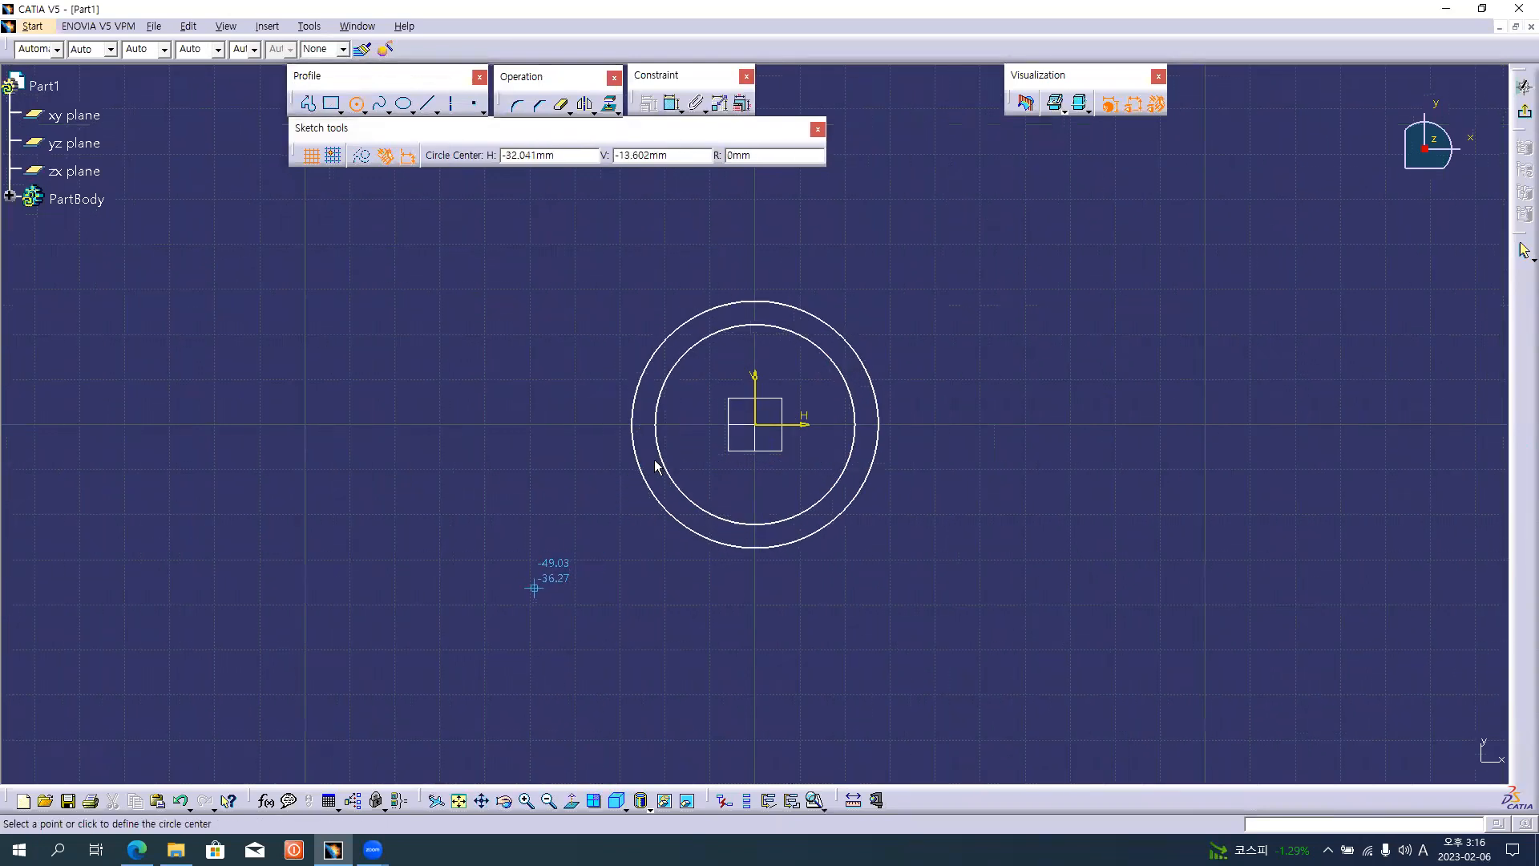
left_click(709, 423)
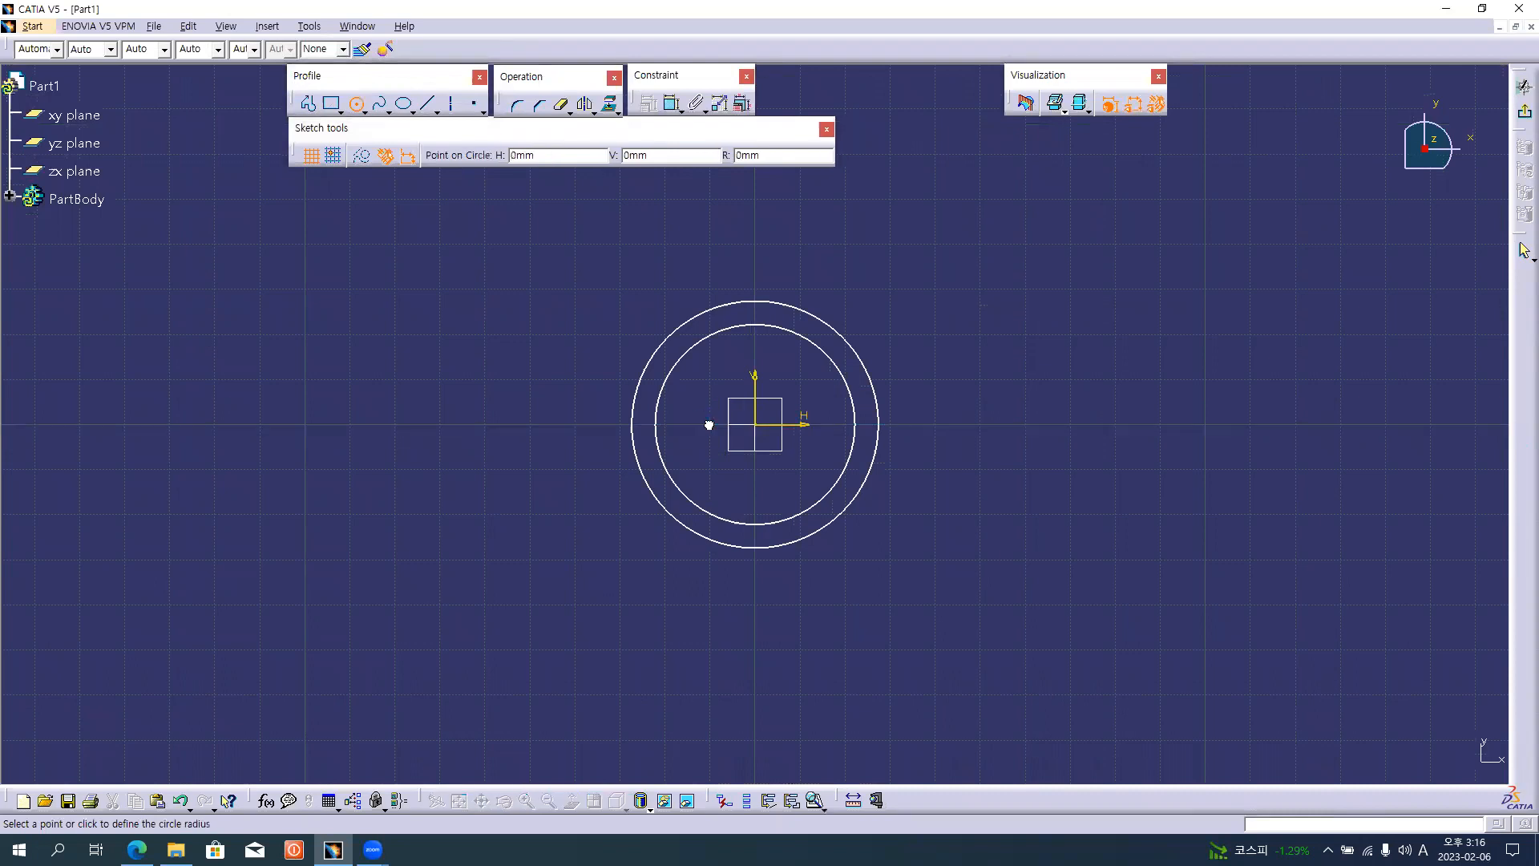
left_click(774, 592)
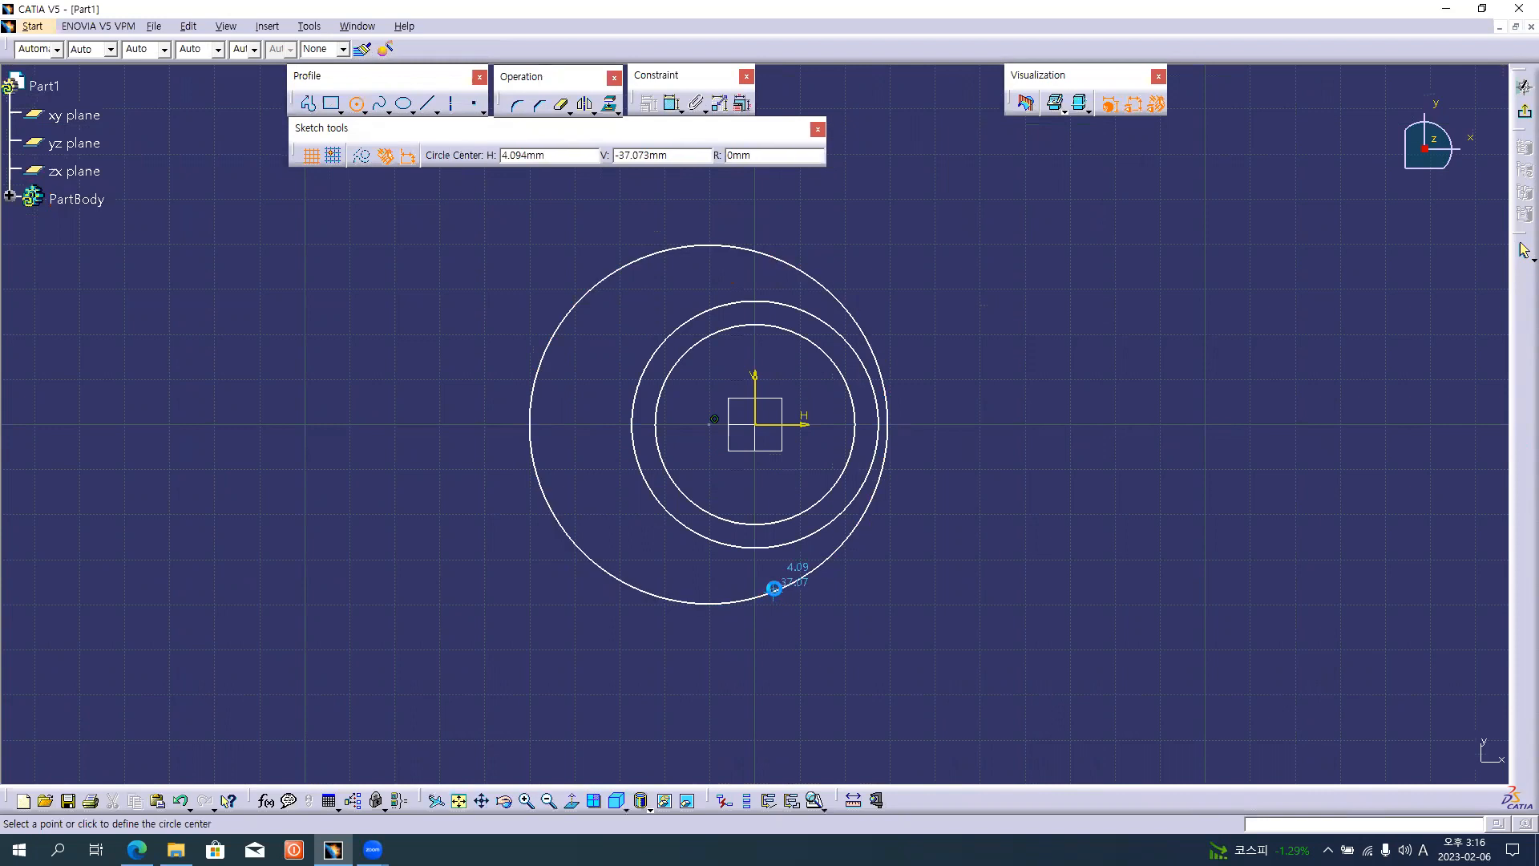
left_click(715, 420)
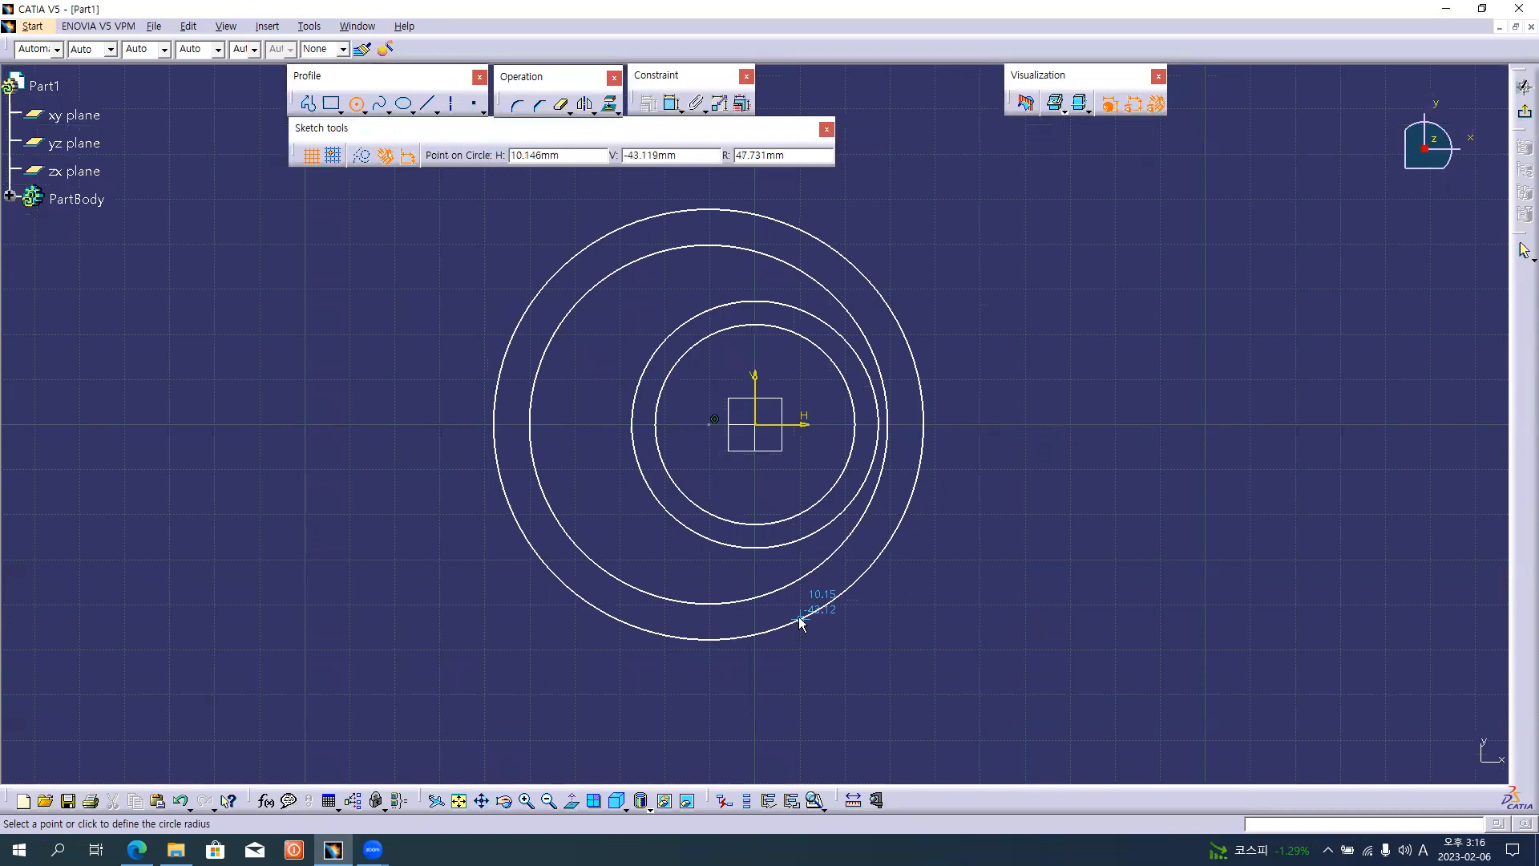
key("alt+Tab")
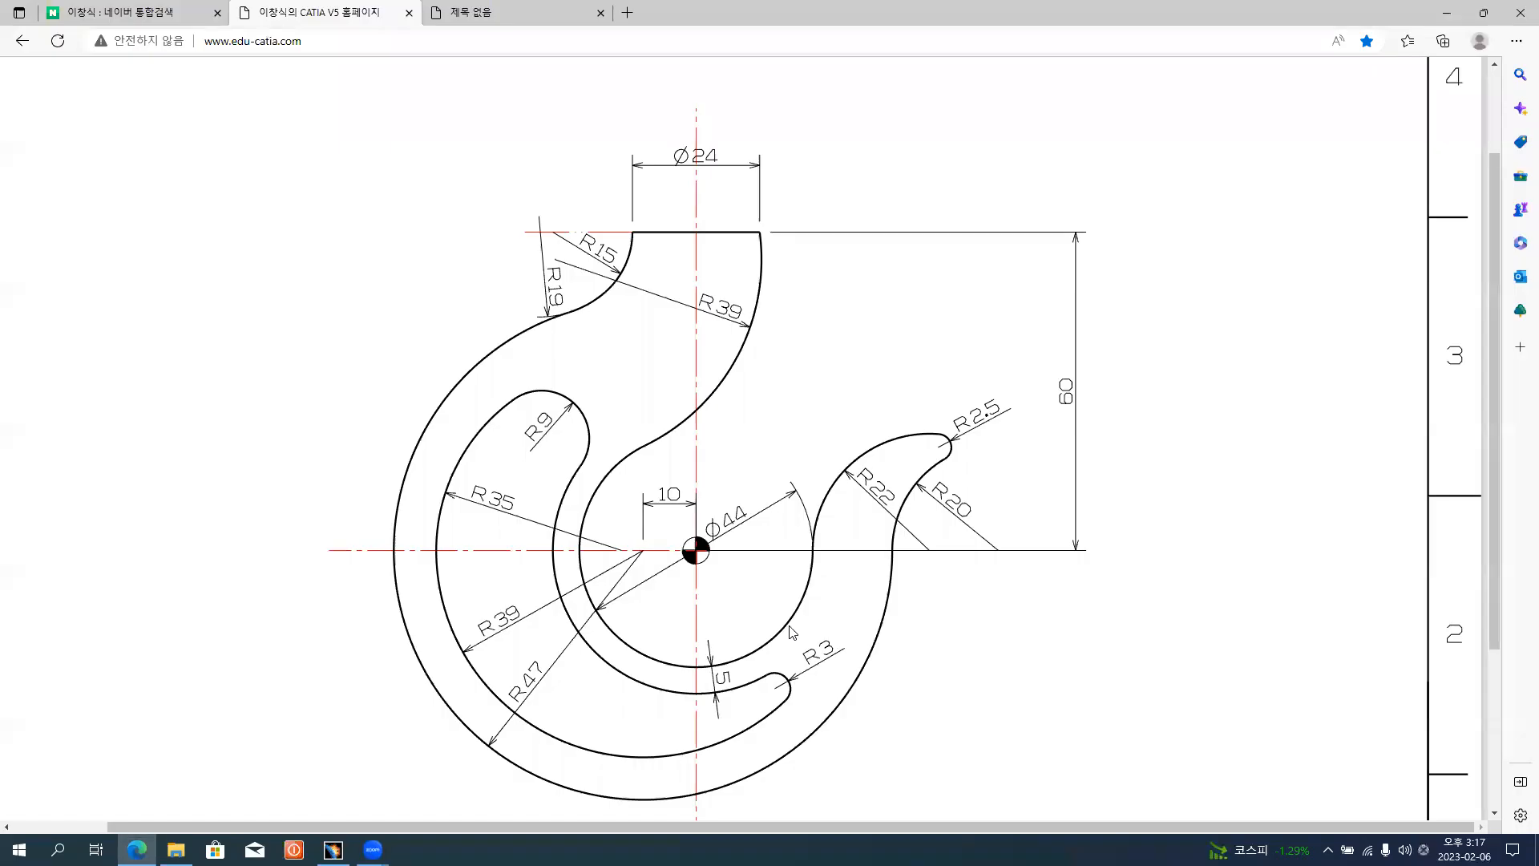
key("alt+Tab")
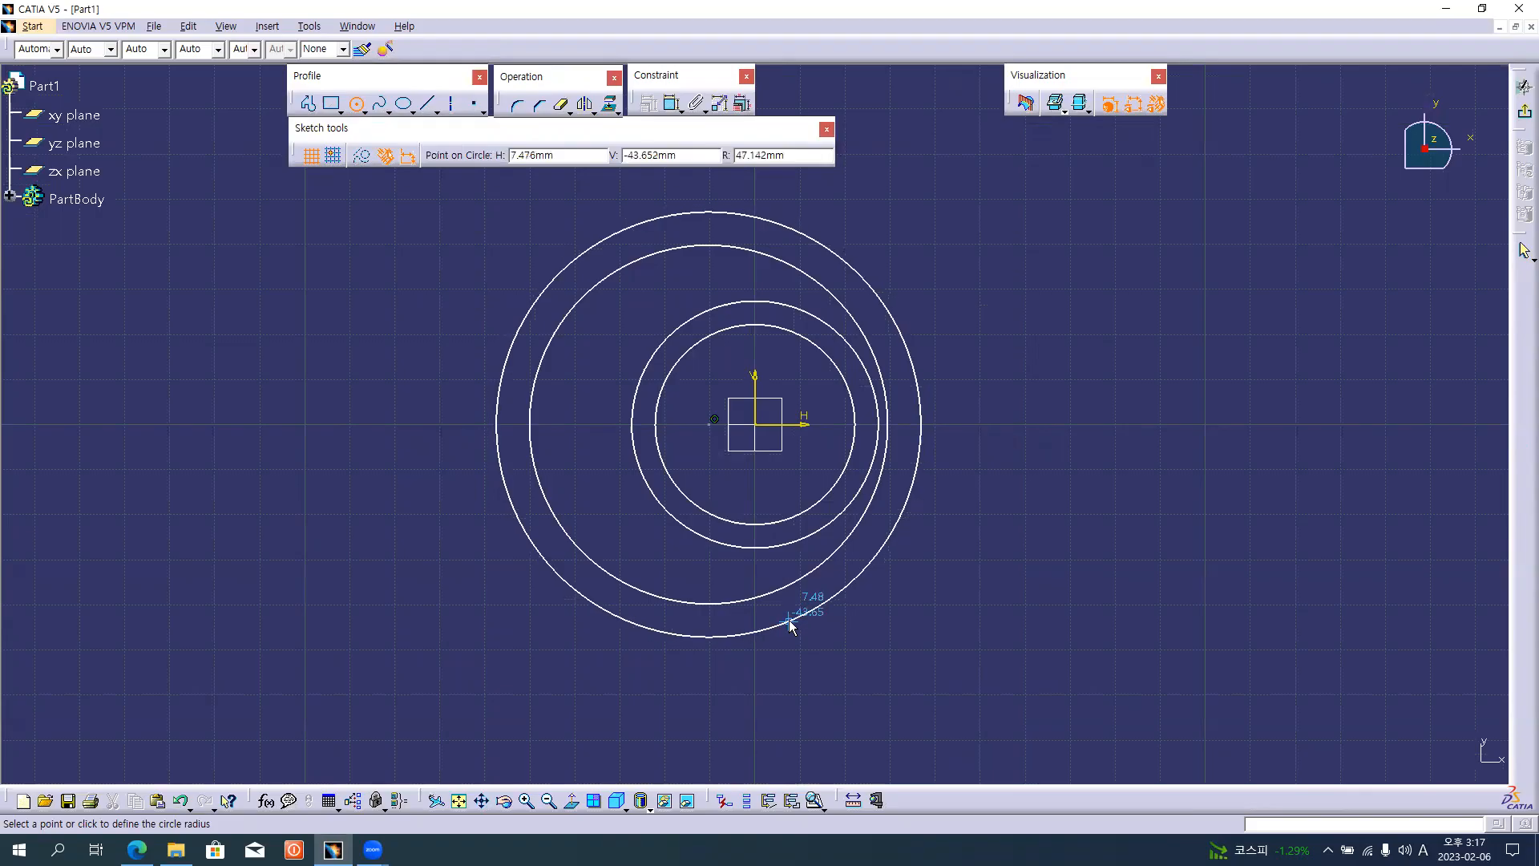
left_click(789, 625)
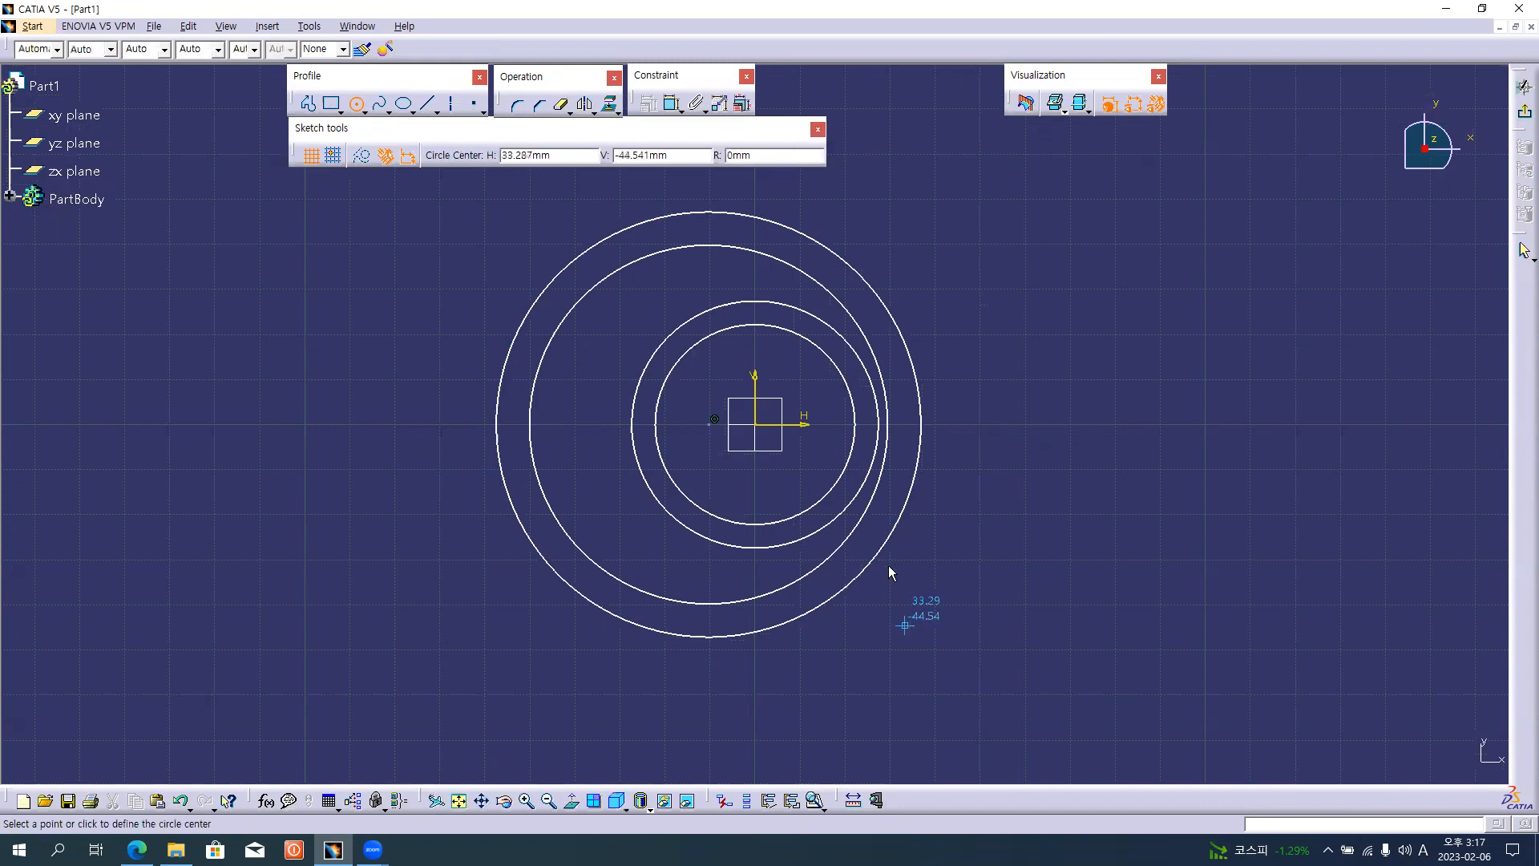
- Add a diameter dimension to the innermost circle centred on the origin
left_click(673, 105)
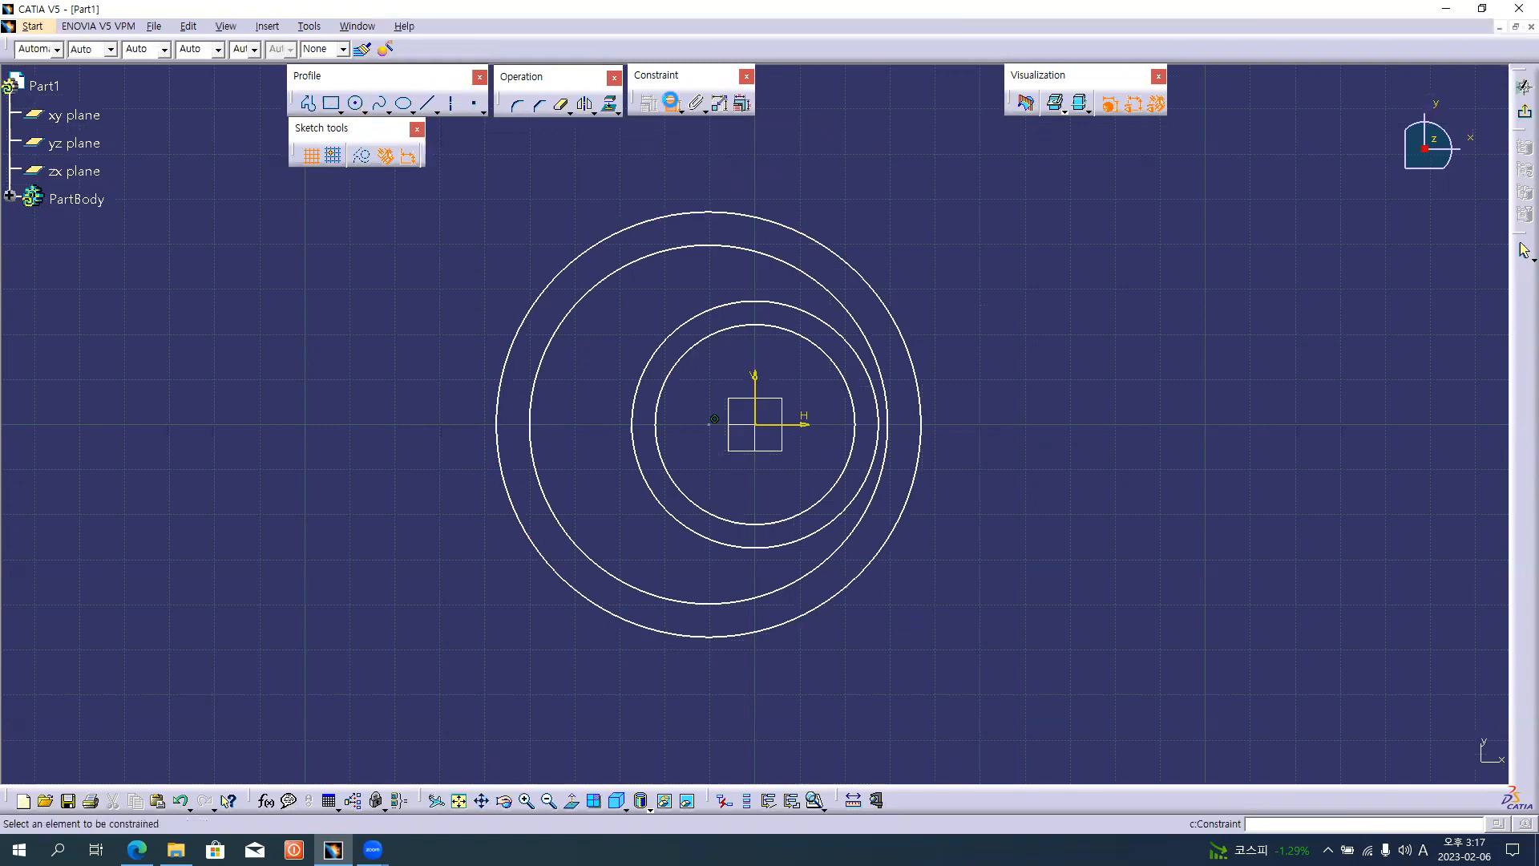
left_click(851, 450)
right_click(800, 506)
left_click(834, 552)
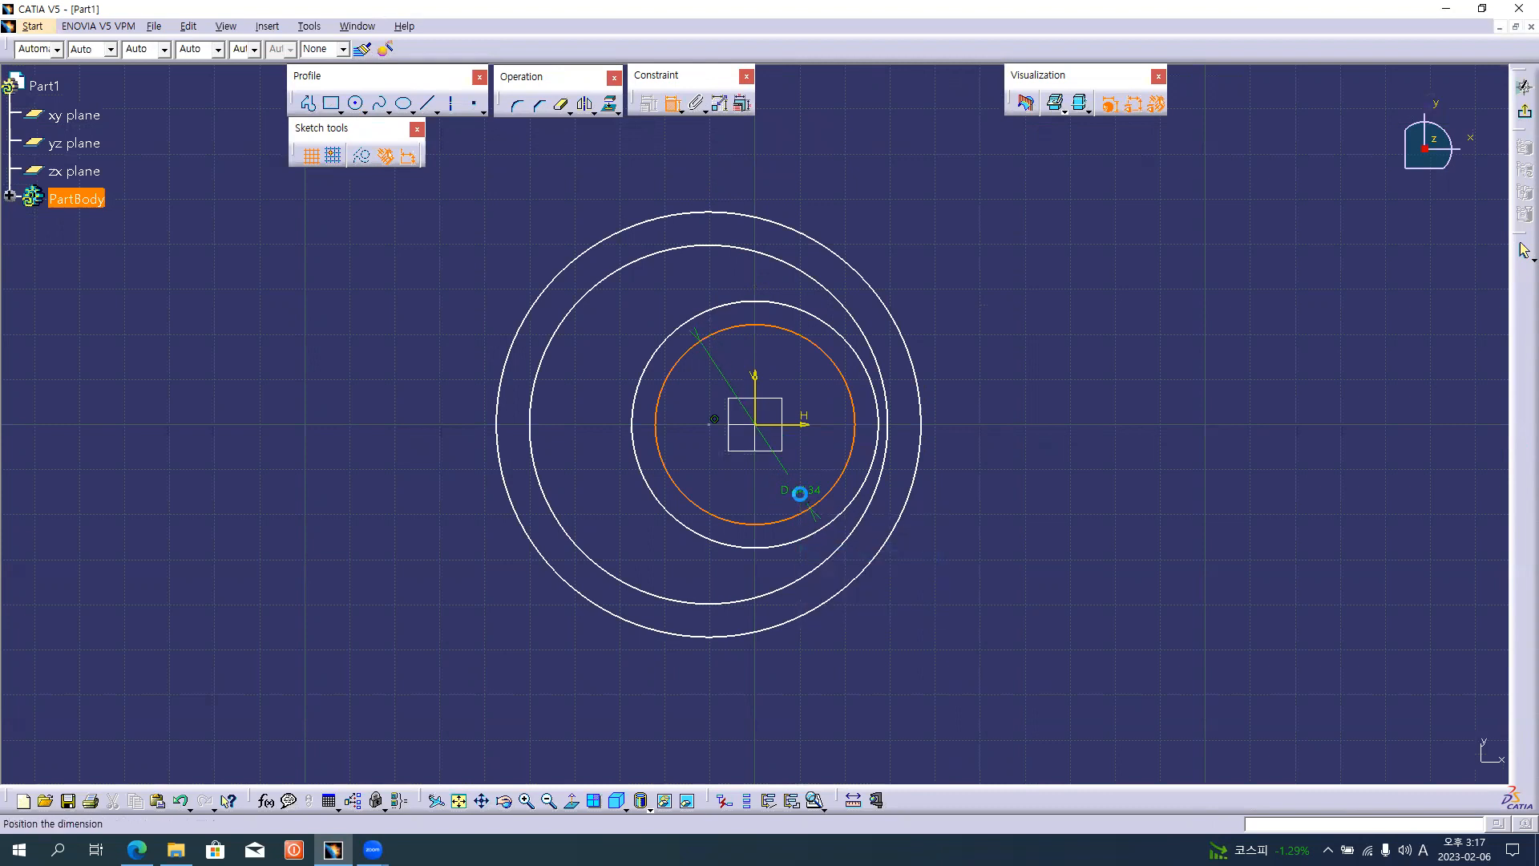
left_click(799, 497)
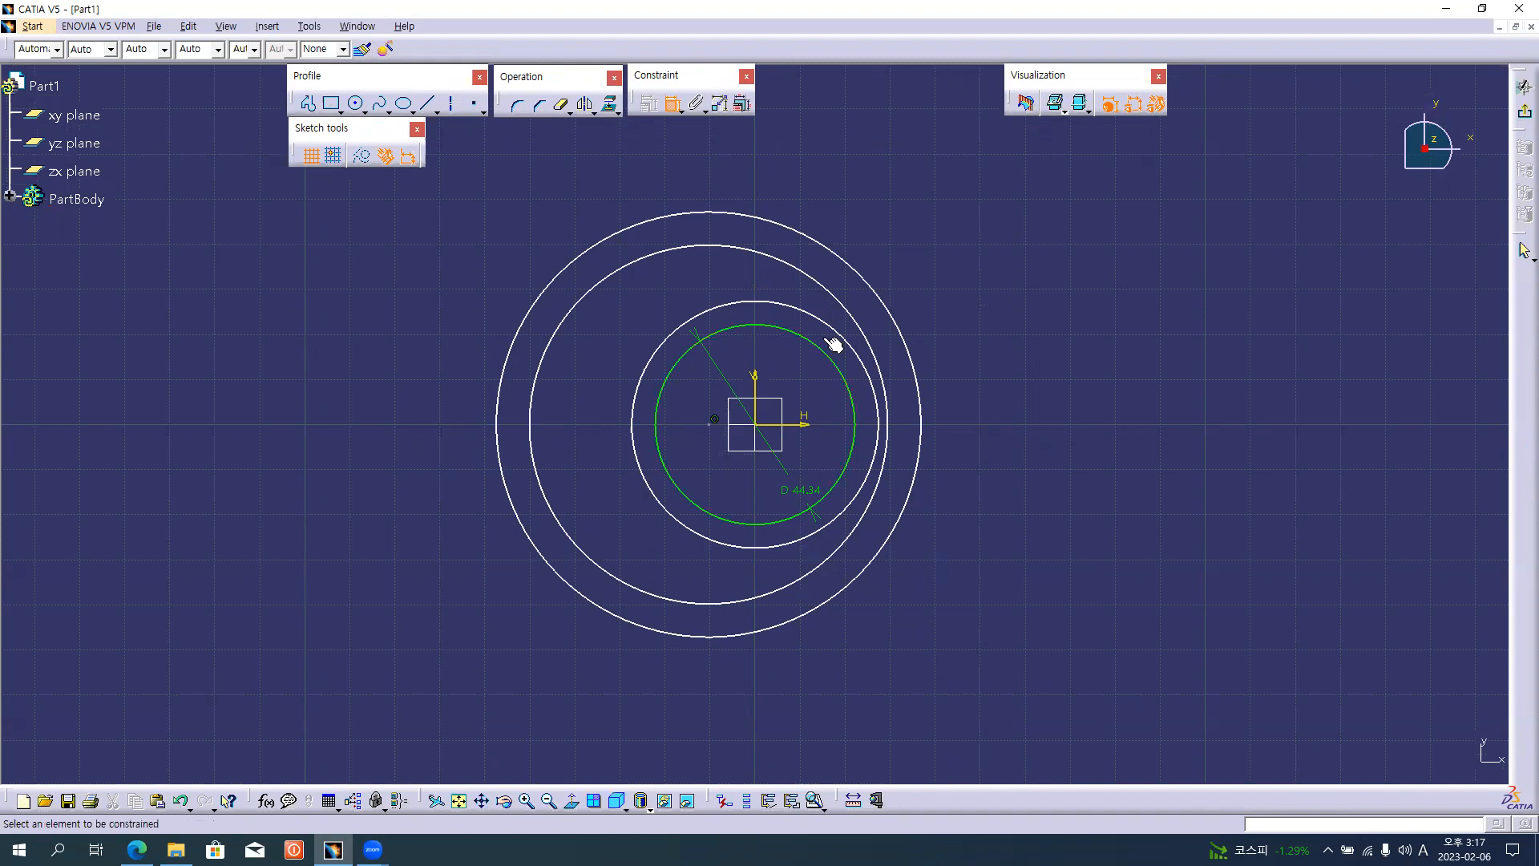
- Dimension the gap between the two concentric circles centred on the origin
left_click(776, 523)
left_click(763, 548)
left_click(746, 564)
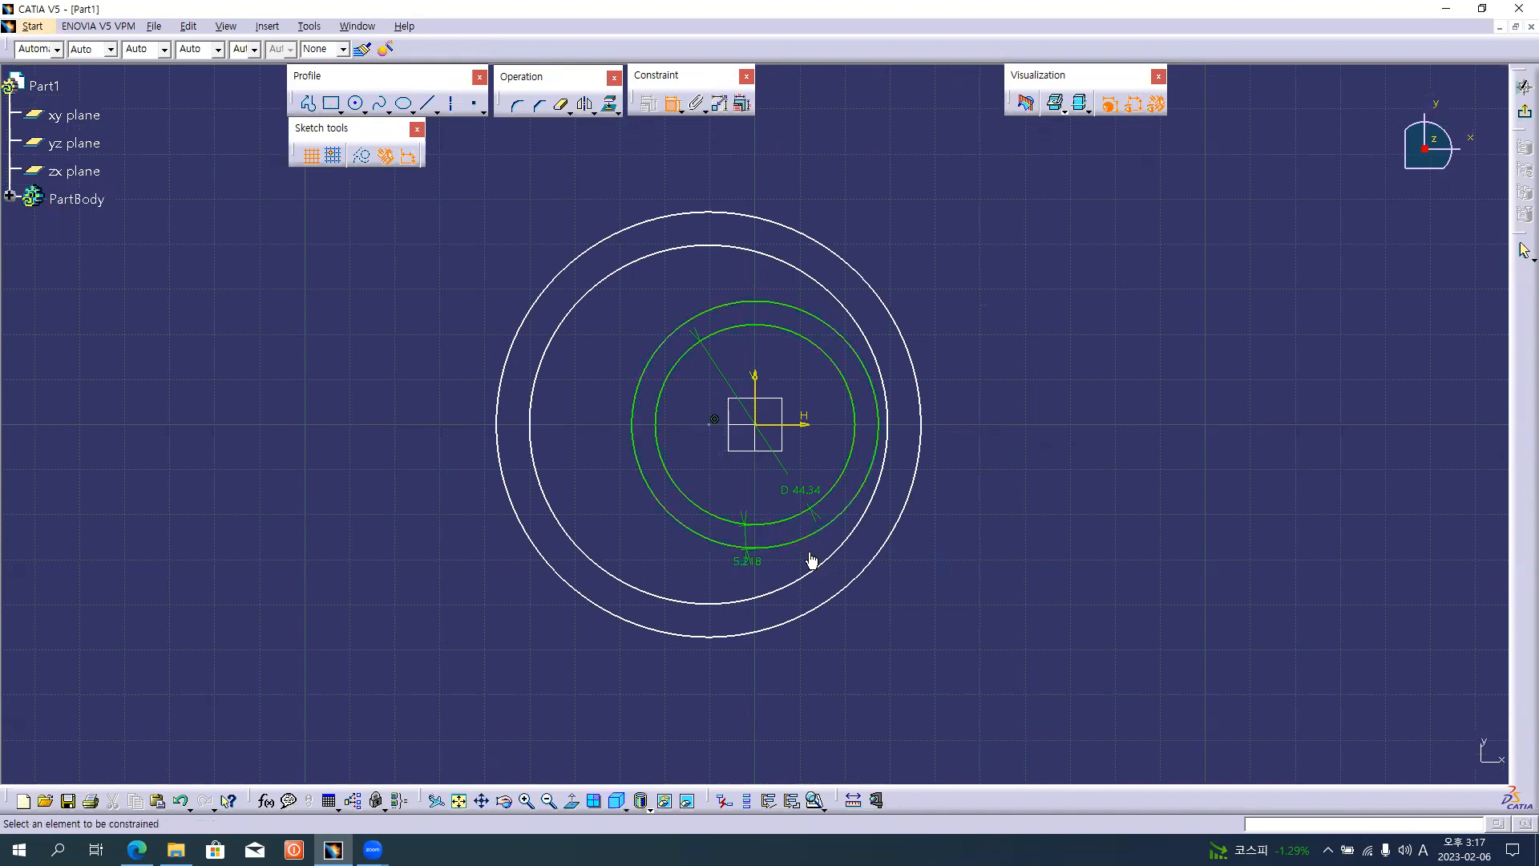
- Add a radius dimension to the smaller of the two circles offset from the origin
left_click(592, 555)
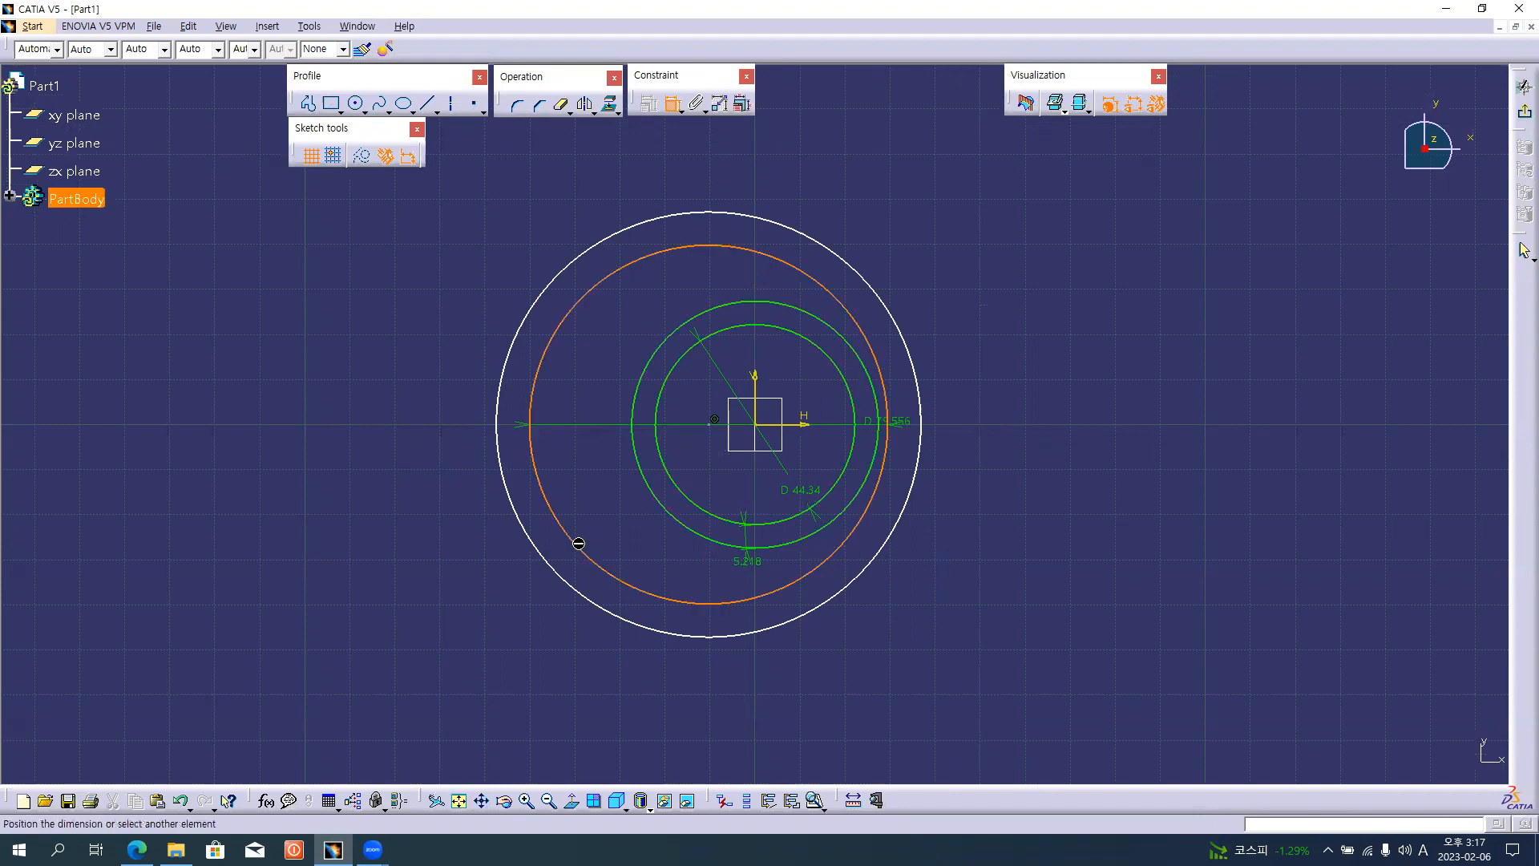
right_click(588, 491)
left_click(630, 537)
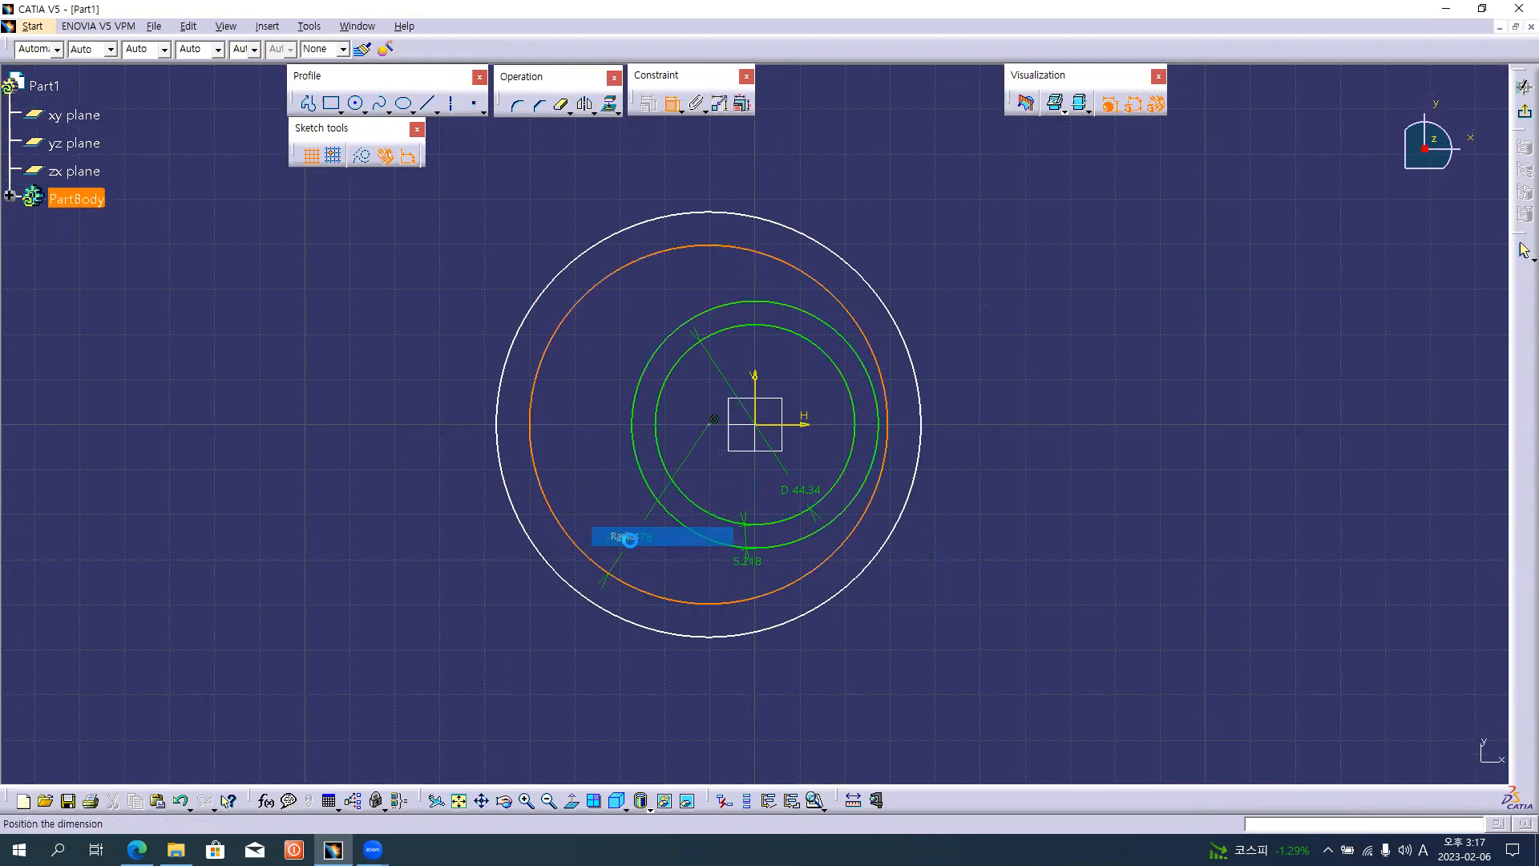
left_click(603, 532)
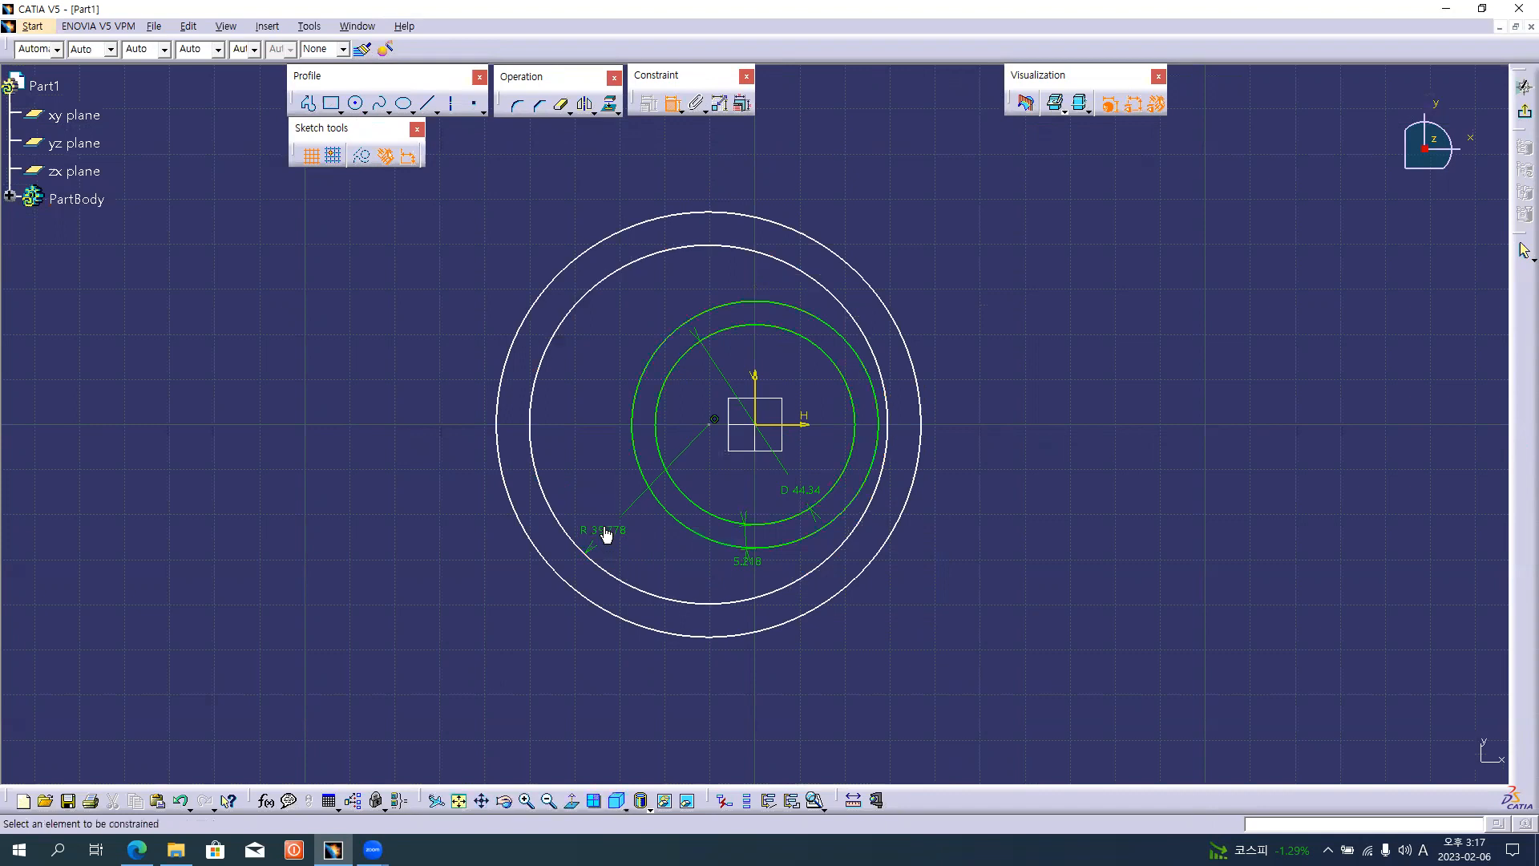
- Dimension the horizontal distance from the offset circles' centre to the V axis and add a radius dimension to the outermost circle
left_click(712, 425)
left_click(756, 385)
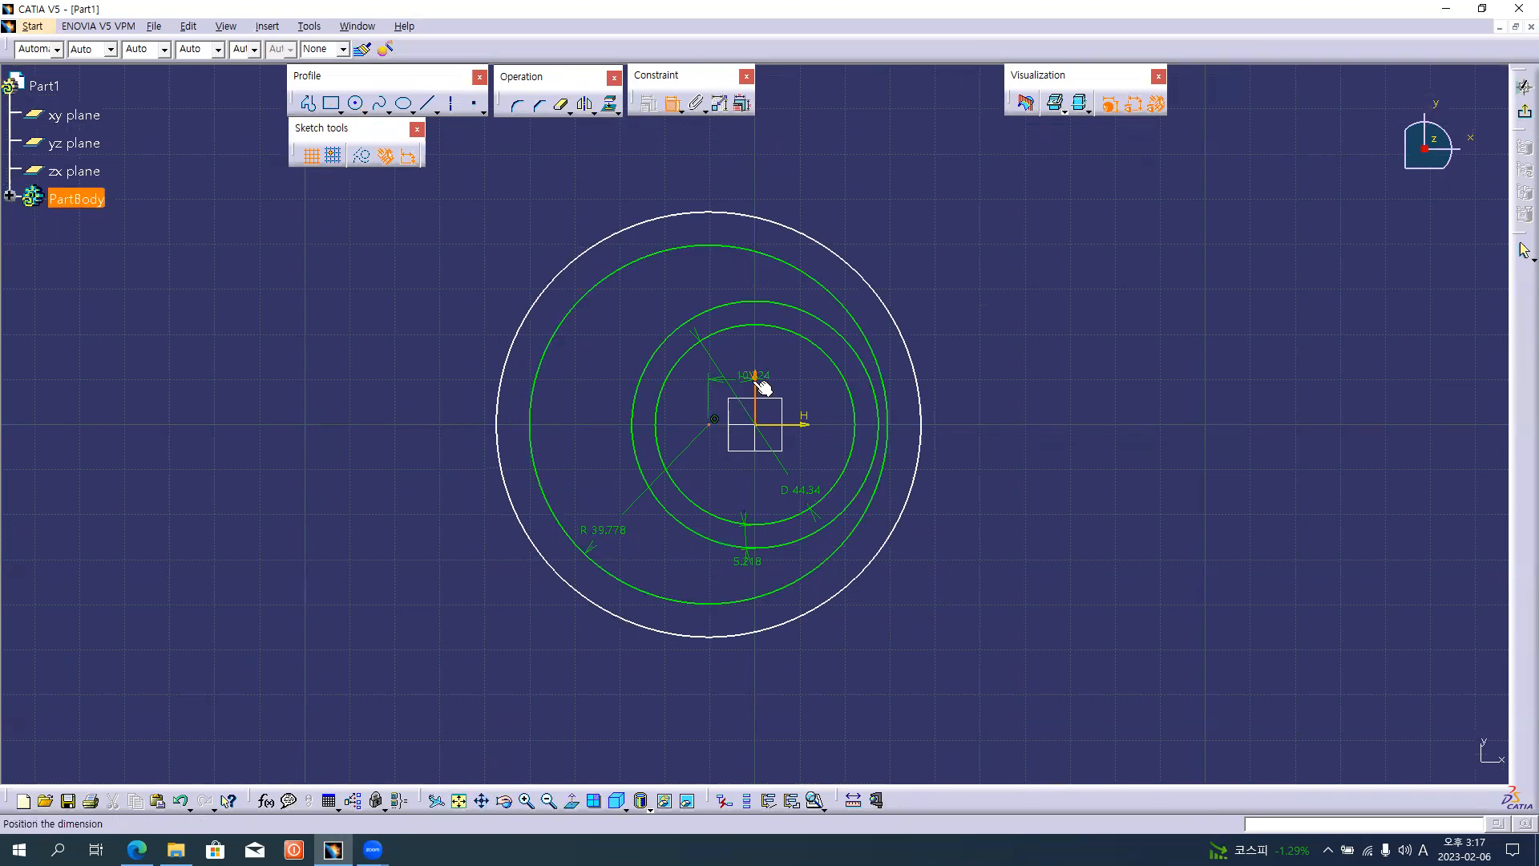
left_click(725, 364)
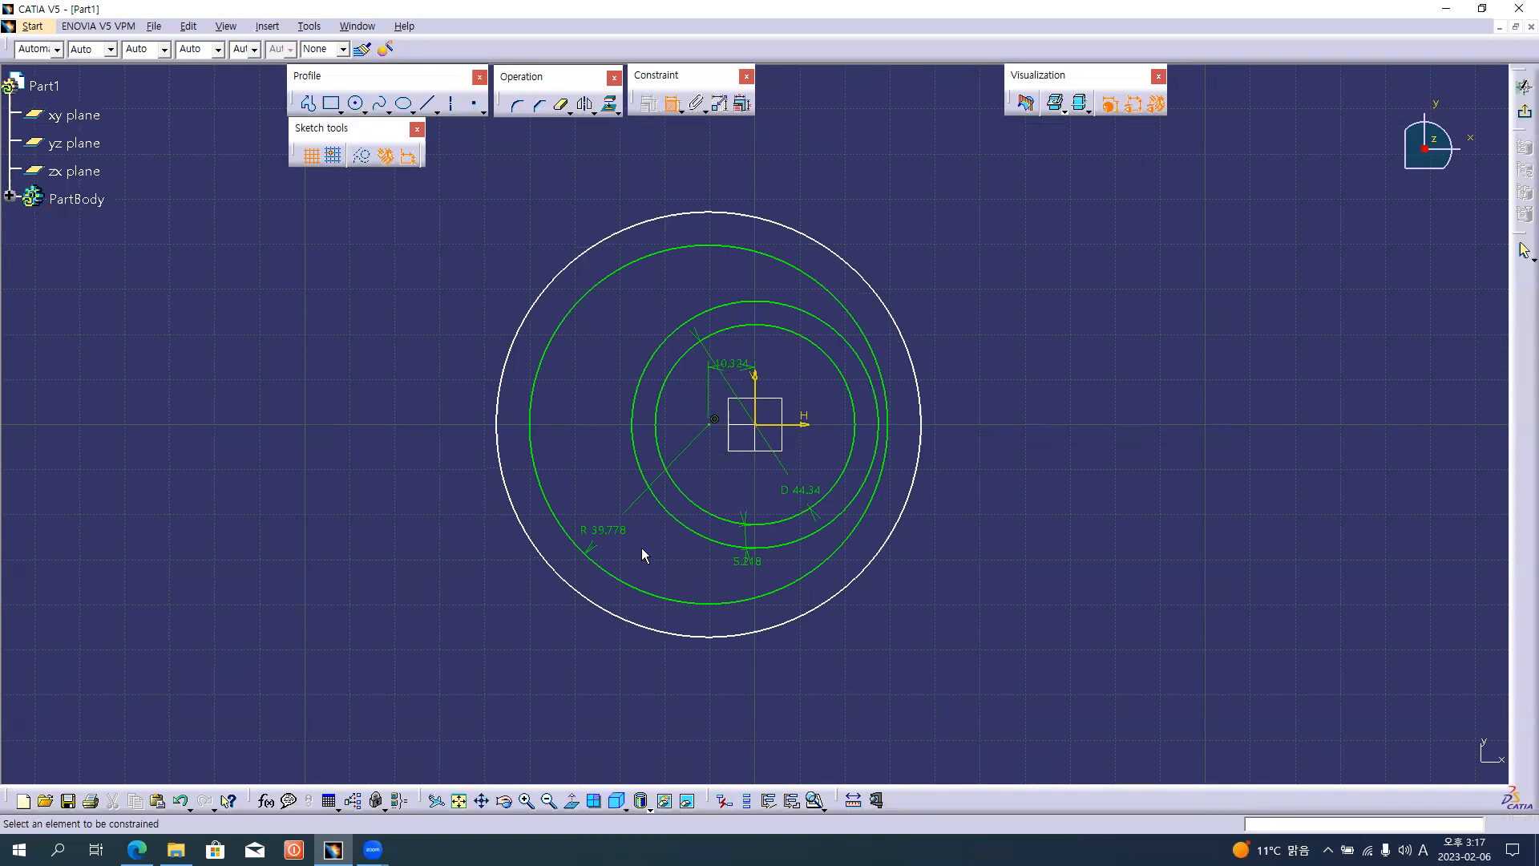
left_click(548, 548)
left_click(549, 534)
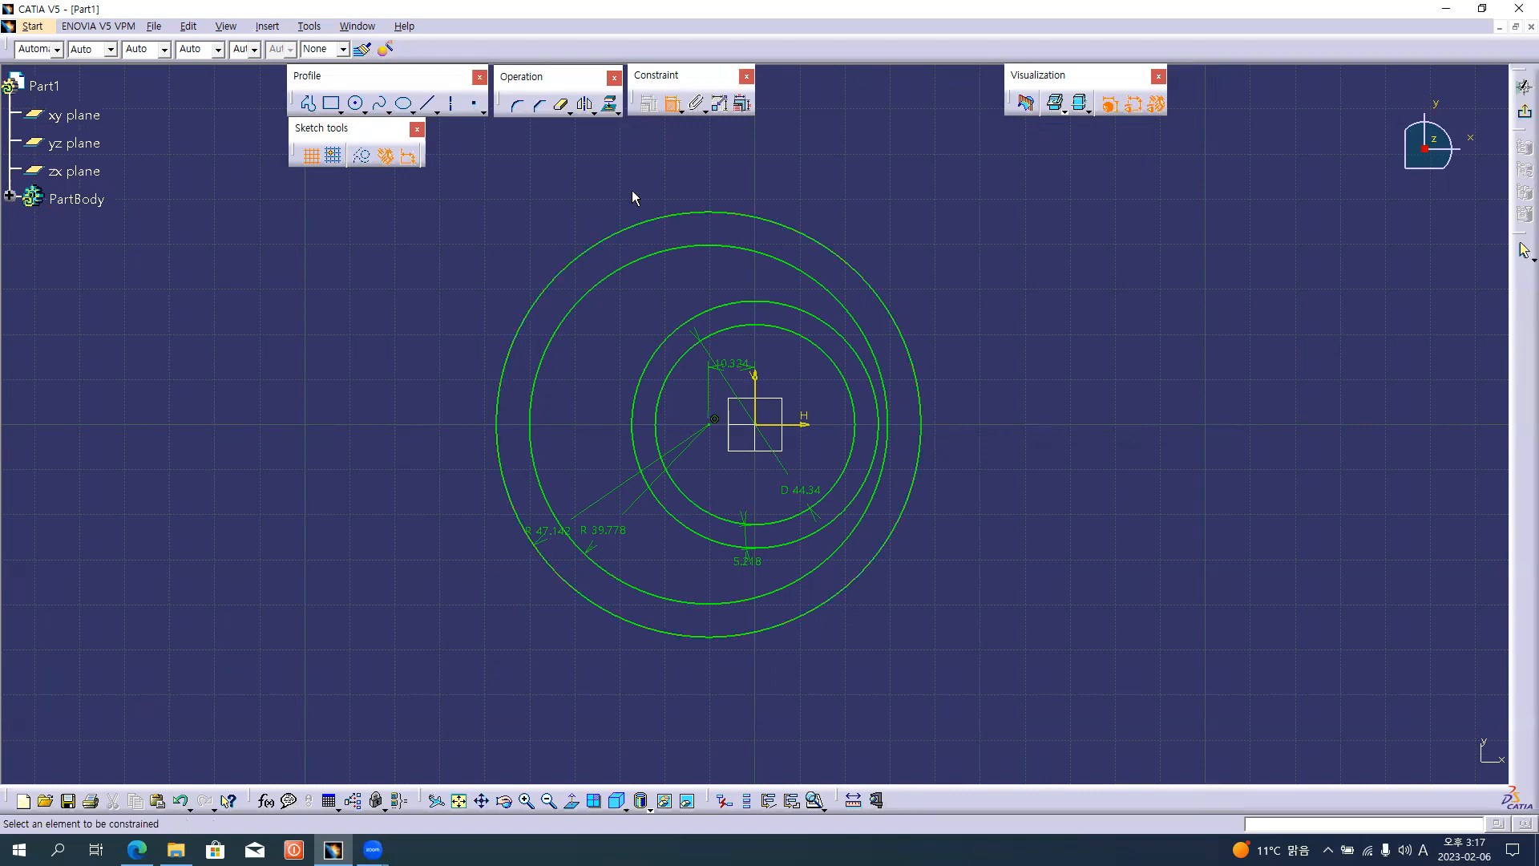
- Edit the constraints together, setting the innermost circle's radius to 22 mm and the gap to its concentric circle to 5 mm
left_click(741, 106)
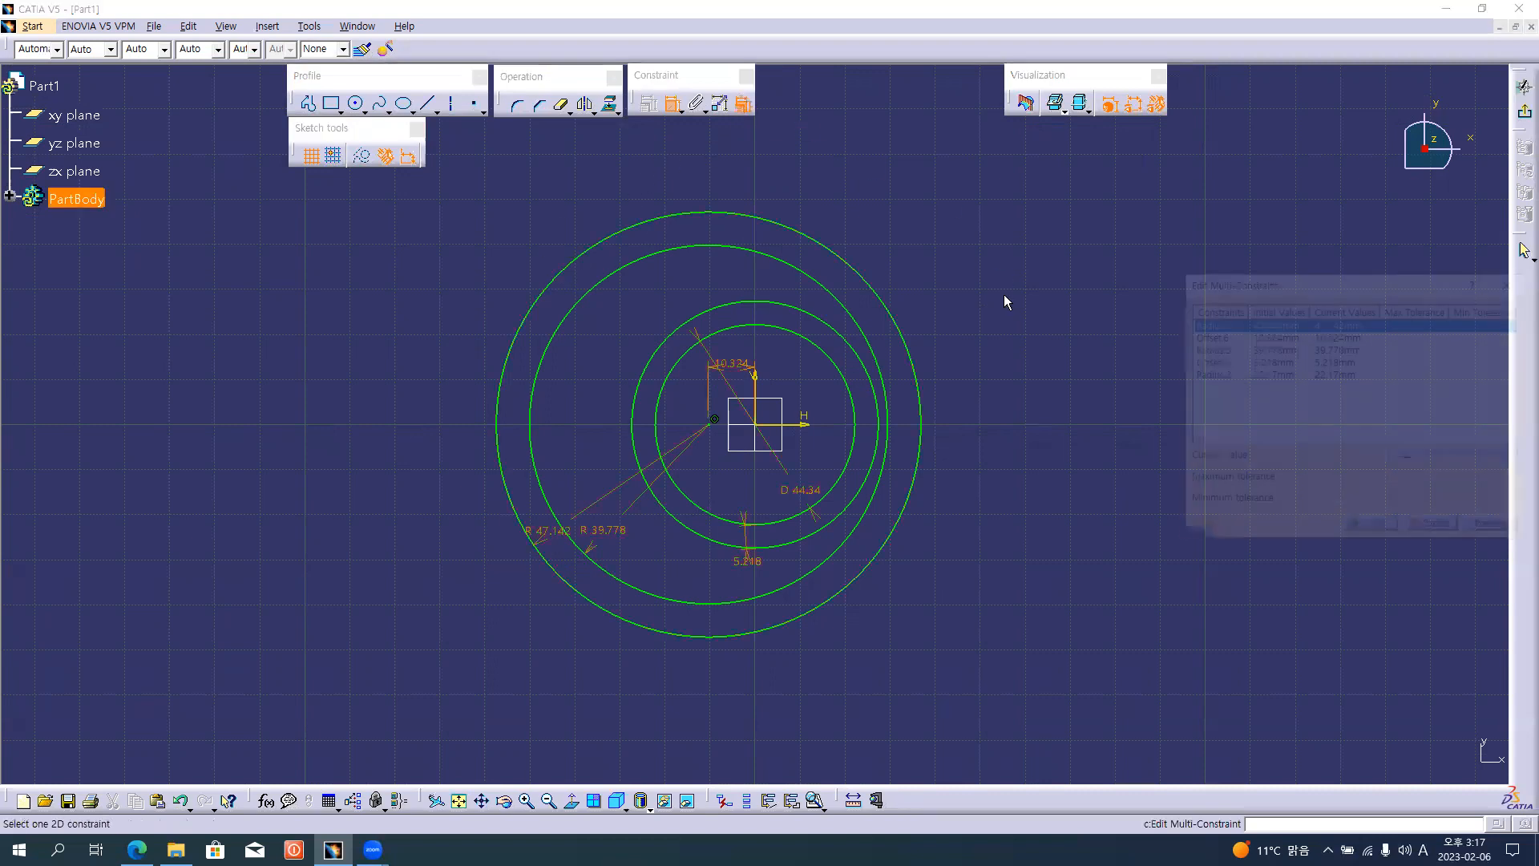
left_click(803, 496)
type("22")
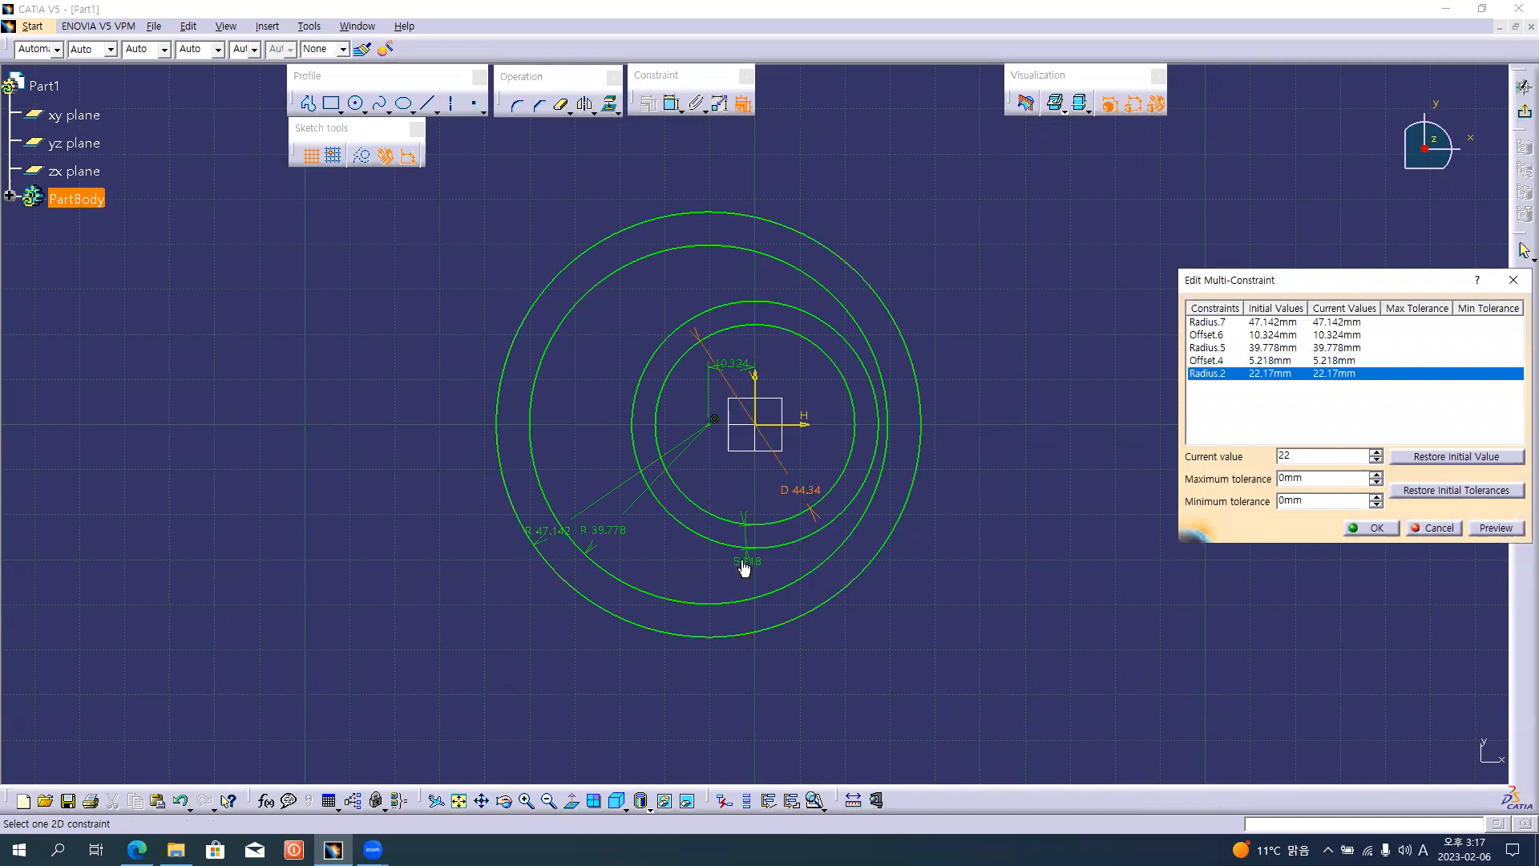
left_click(744, 568)
type("5")
key("Return")
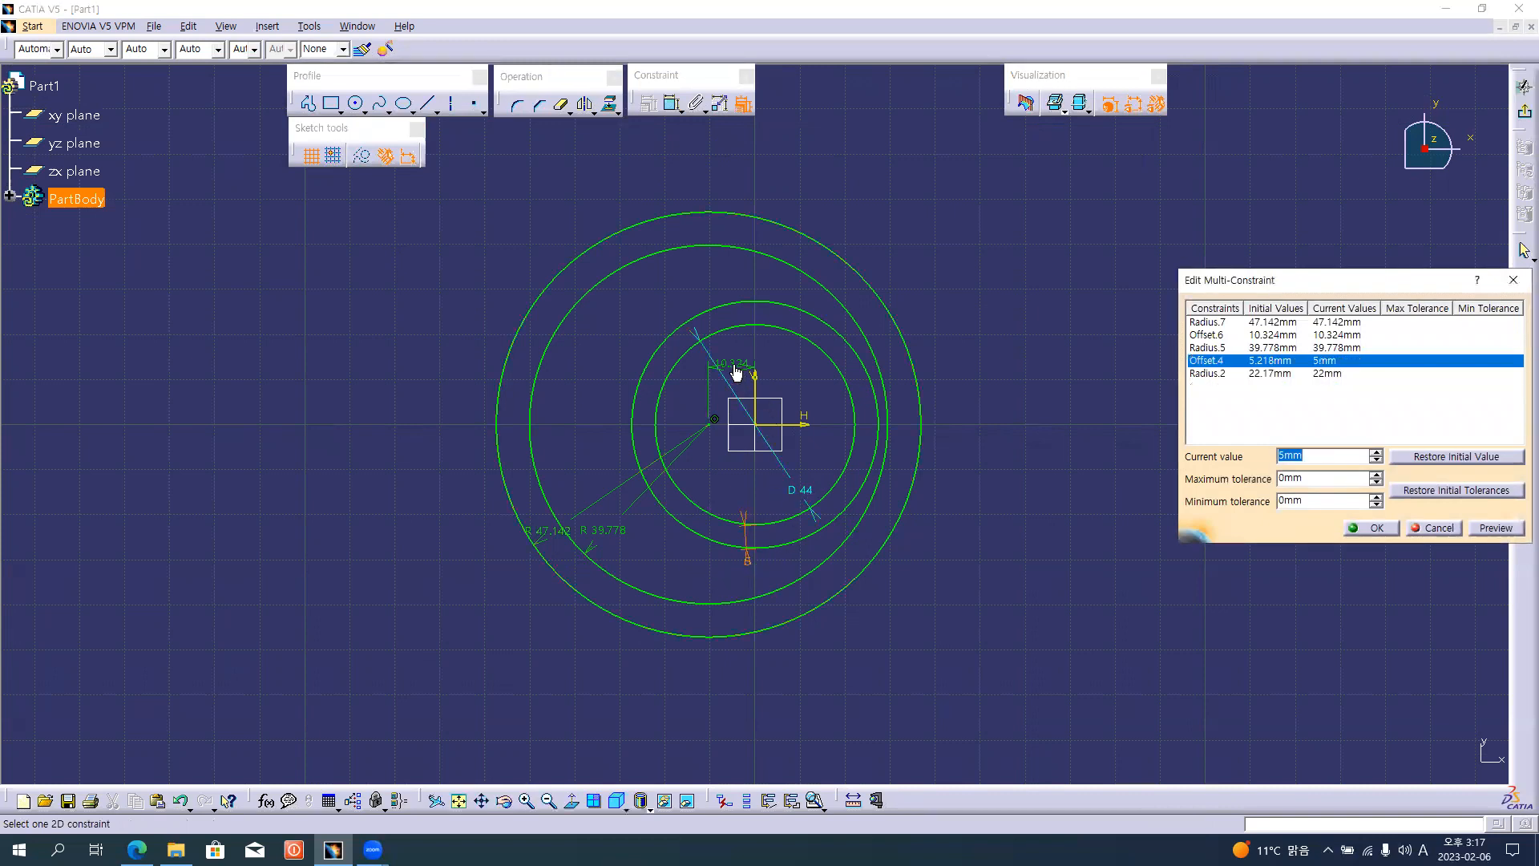
- Set the horizontal distance between the offset circles' centre and the V axis to 10 mm
left_click(735, 373)
type("10")
key("Return")
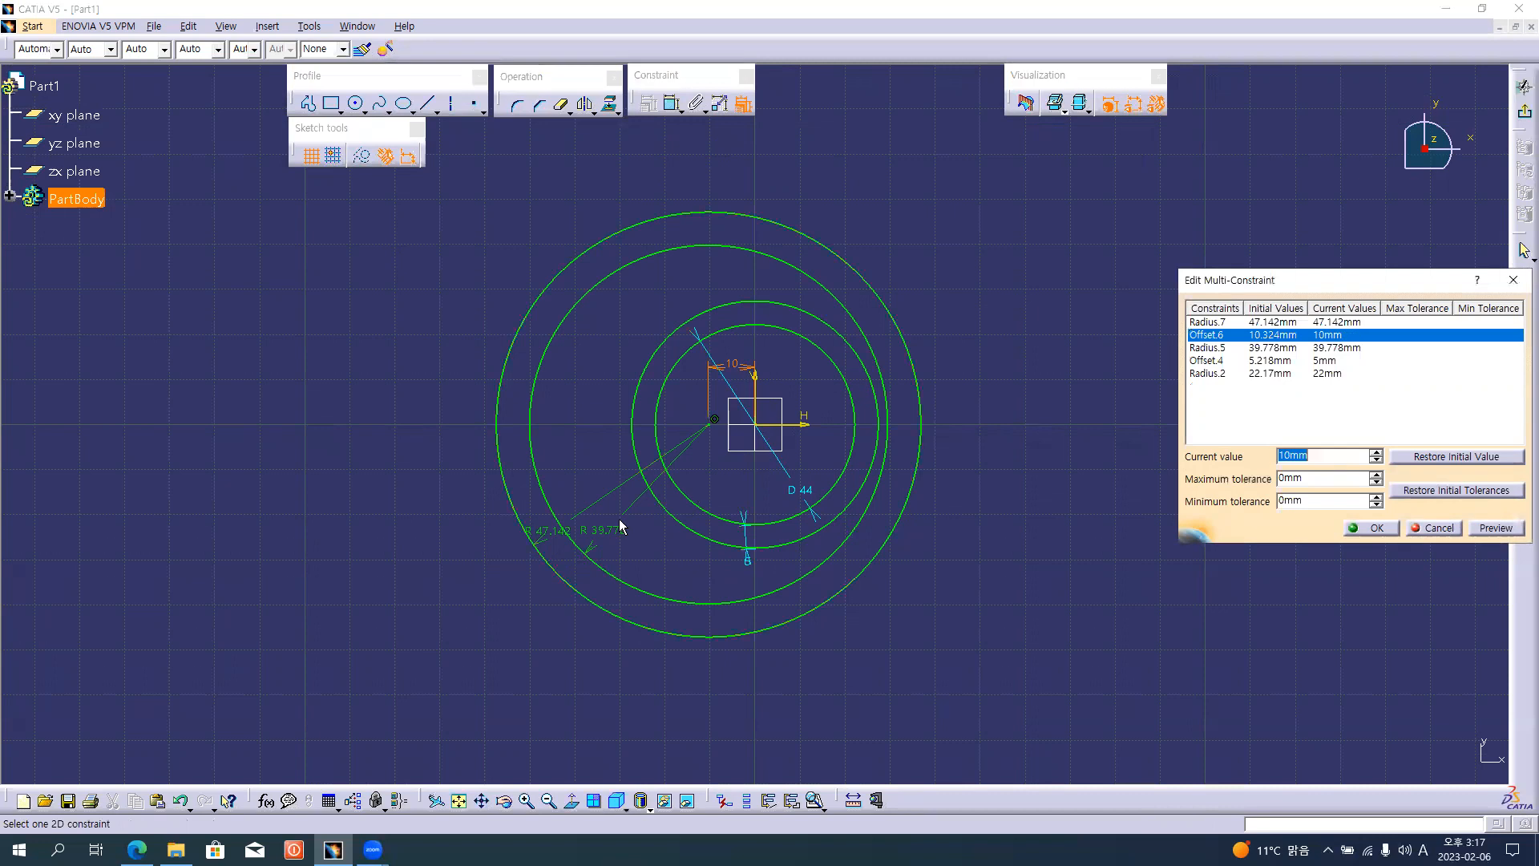
- Set the radii of the two offset circles to 39 mm and 47 mm and apply the constraint edits
left_click(612, 536)
type("39")
key("Return")
left_click(552, 536)
type("47")
key("Return")
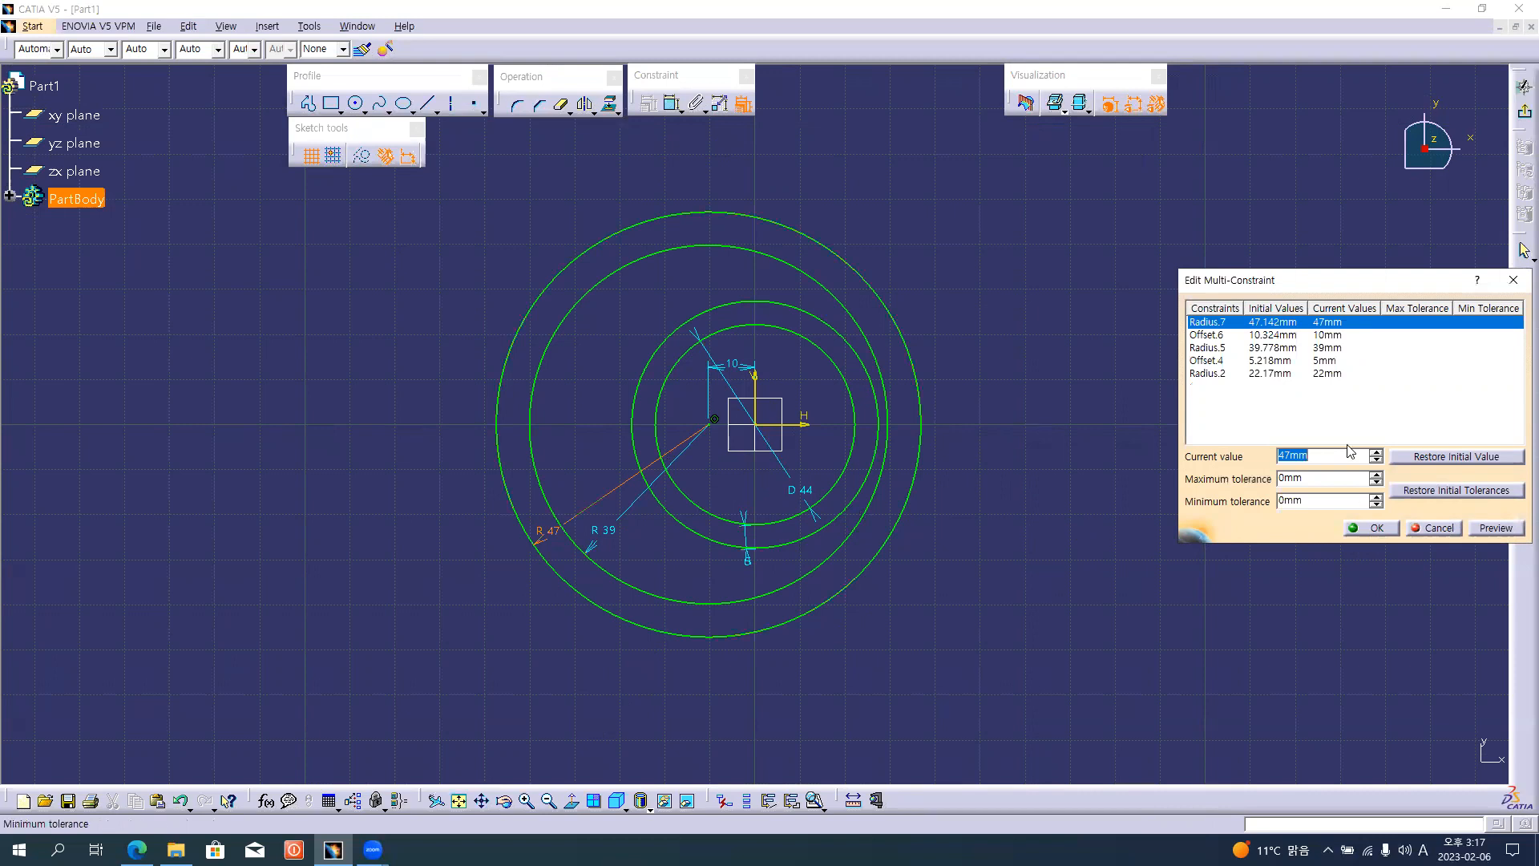
left_click(1375, 528)
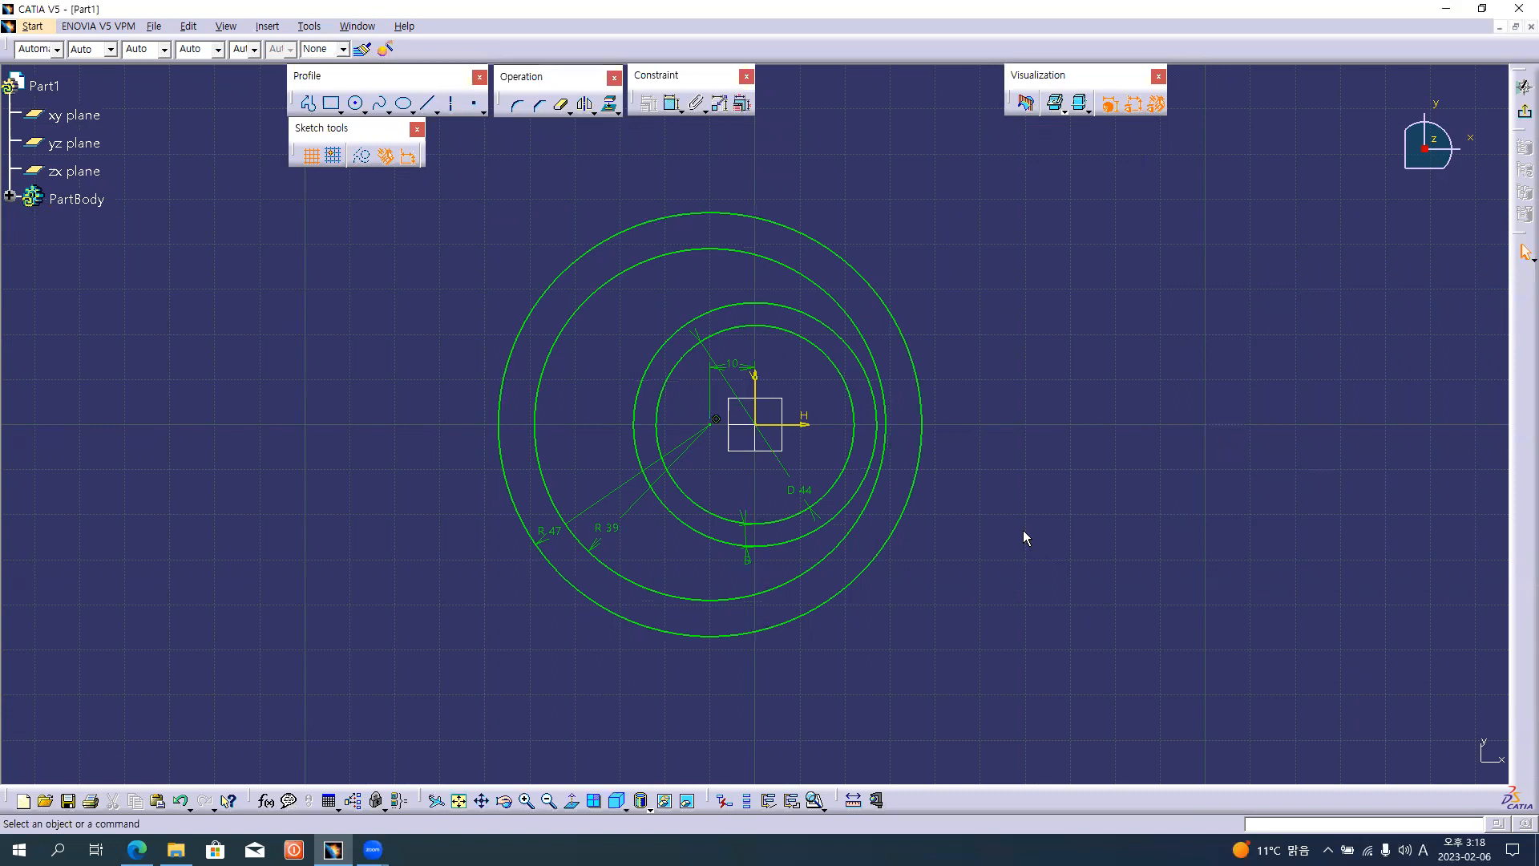
- Move the 5 mm gap dimension's text clear of its arrows, below the two origin-centred circles
left_click(748, 560)
left_click_drag(747, 572, 759, 592)
left_click(970, 576)
- Switch to the browser and examine the hook drawing's arc dimensions alongside the sketch methodology page's rules for circles, corners and arcs
key("alt+Tab")
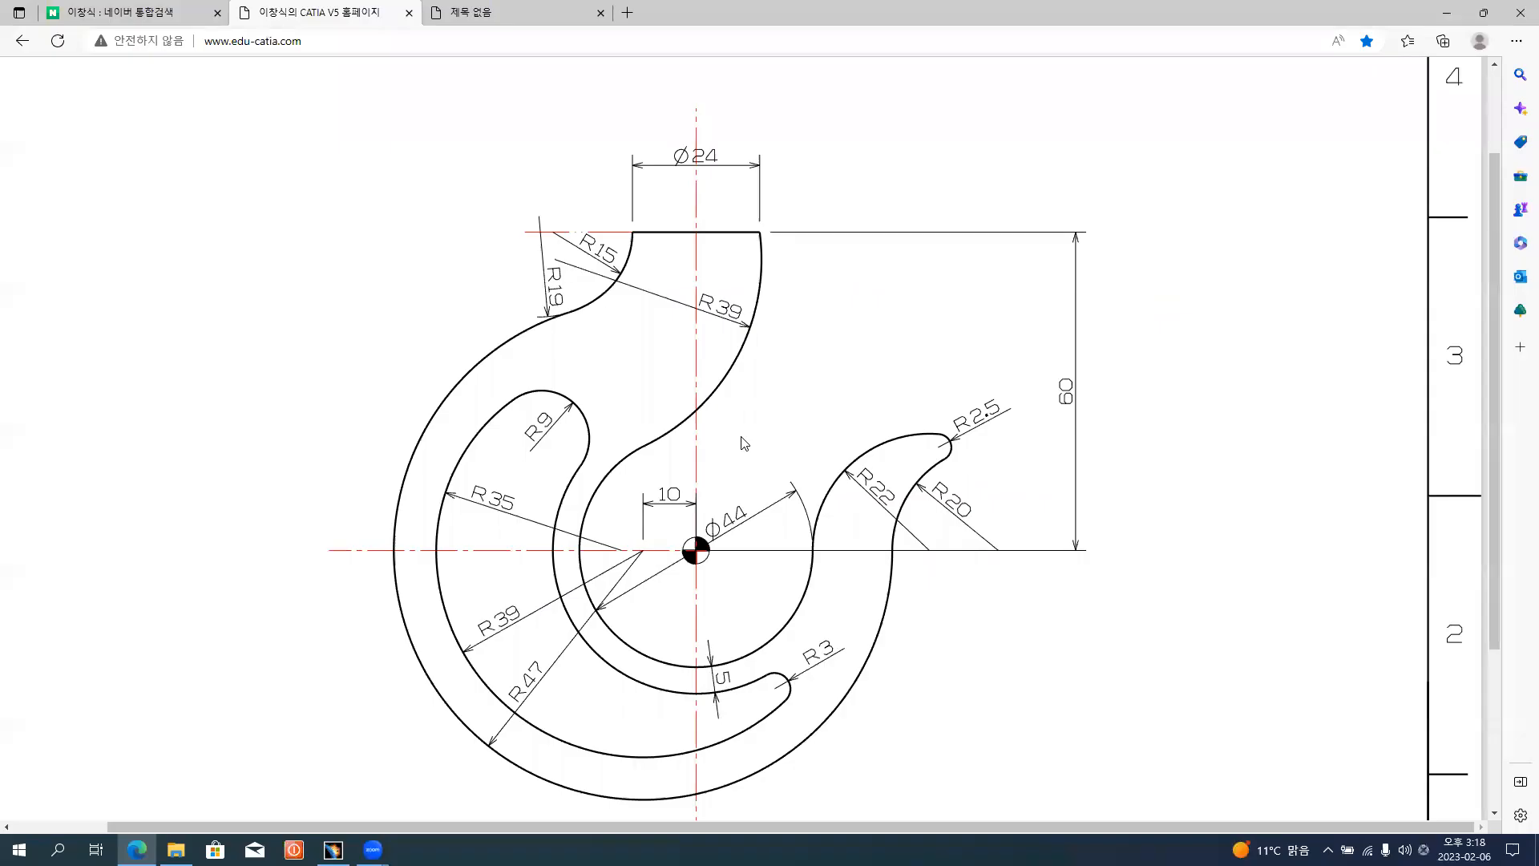
scroll(744, 443, "down", 1)
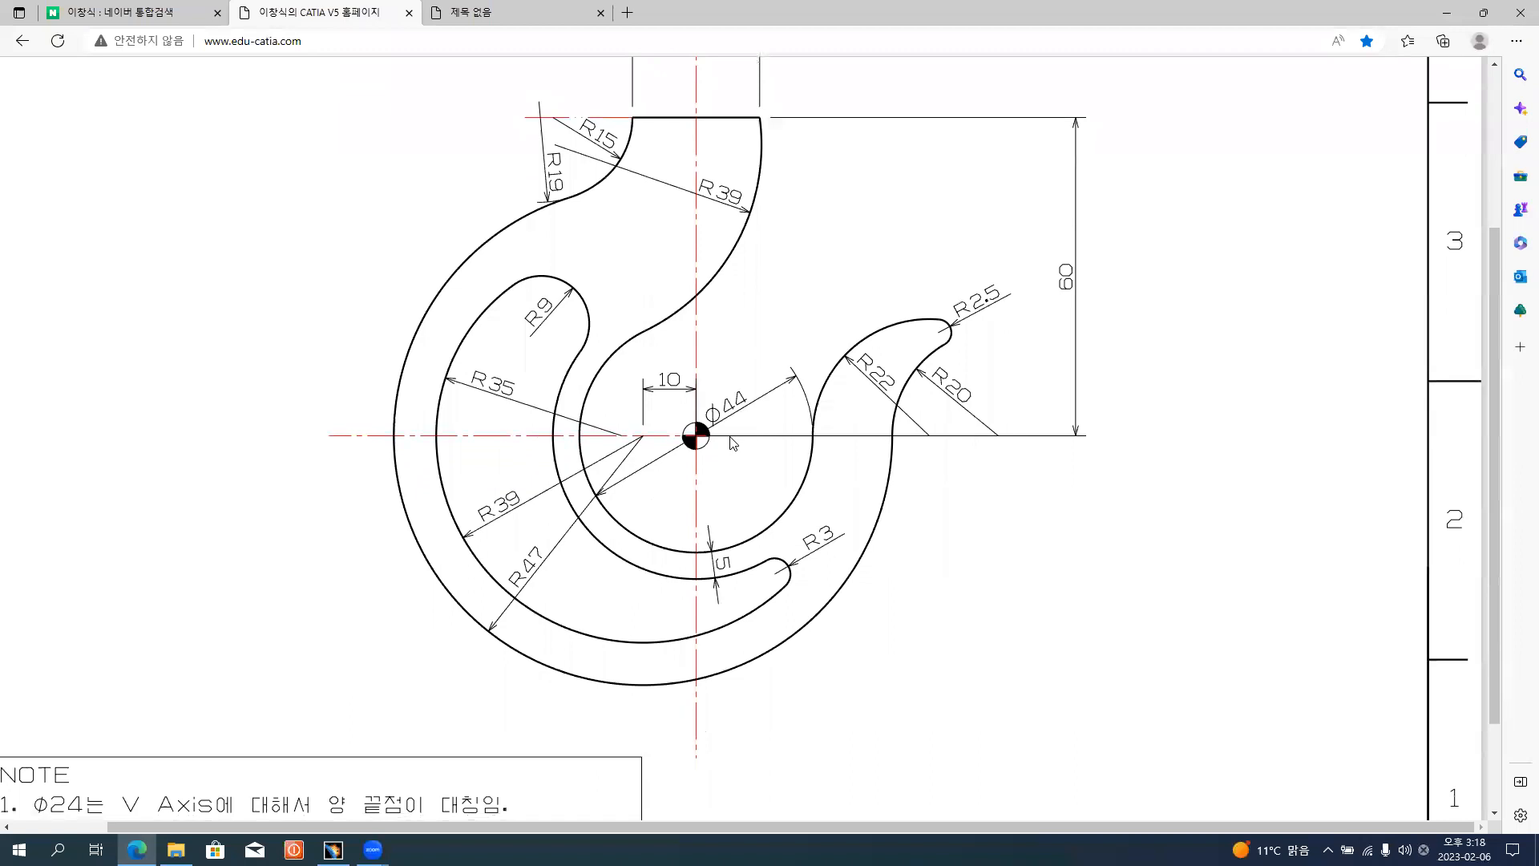
scroll(669, 479, "down", 1)
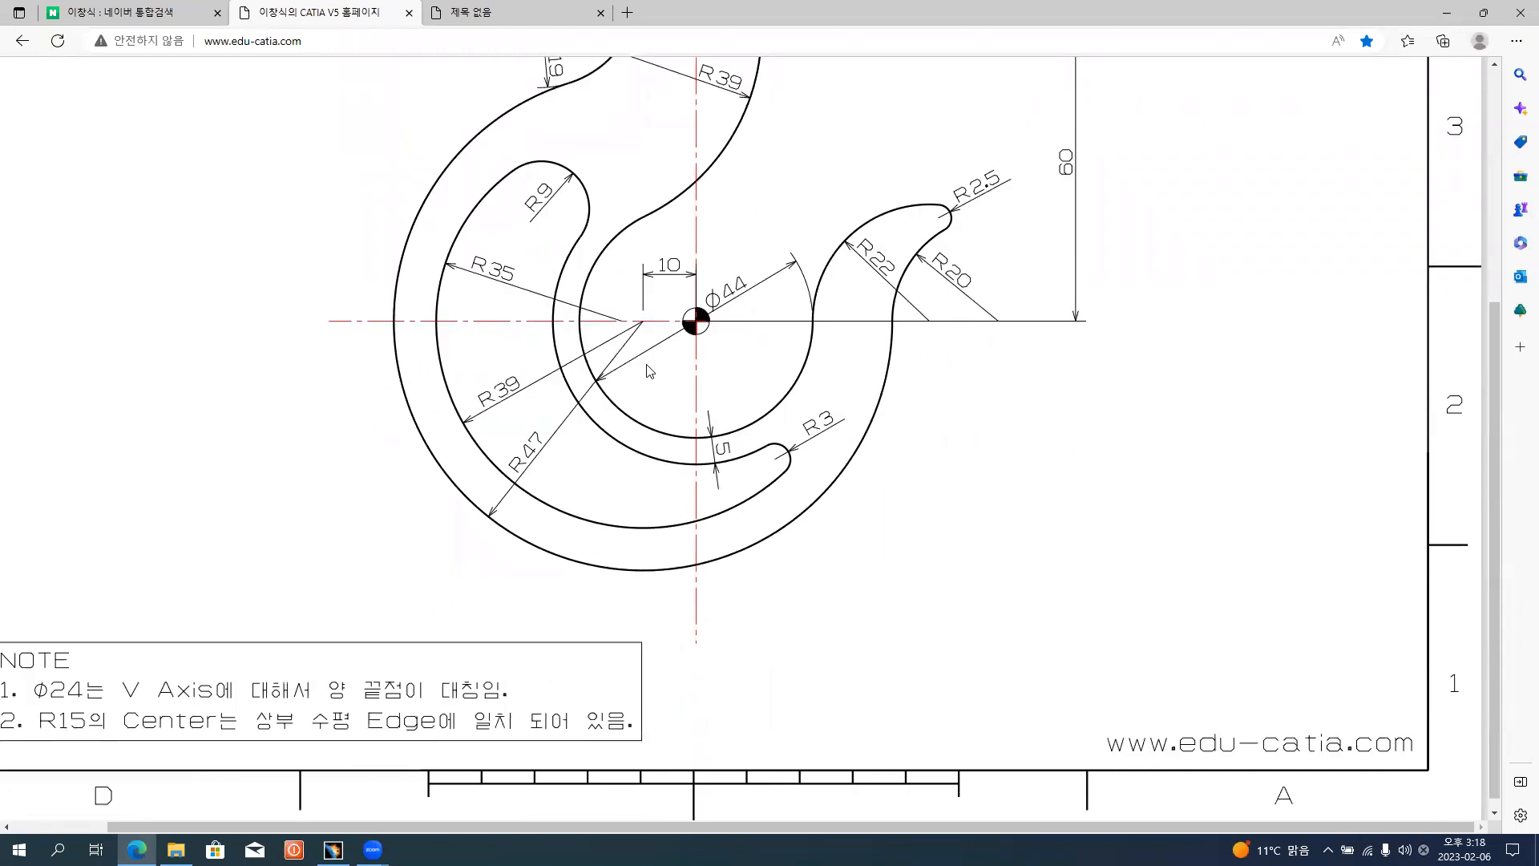
scroll(650, 359, "up", 1)
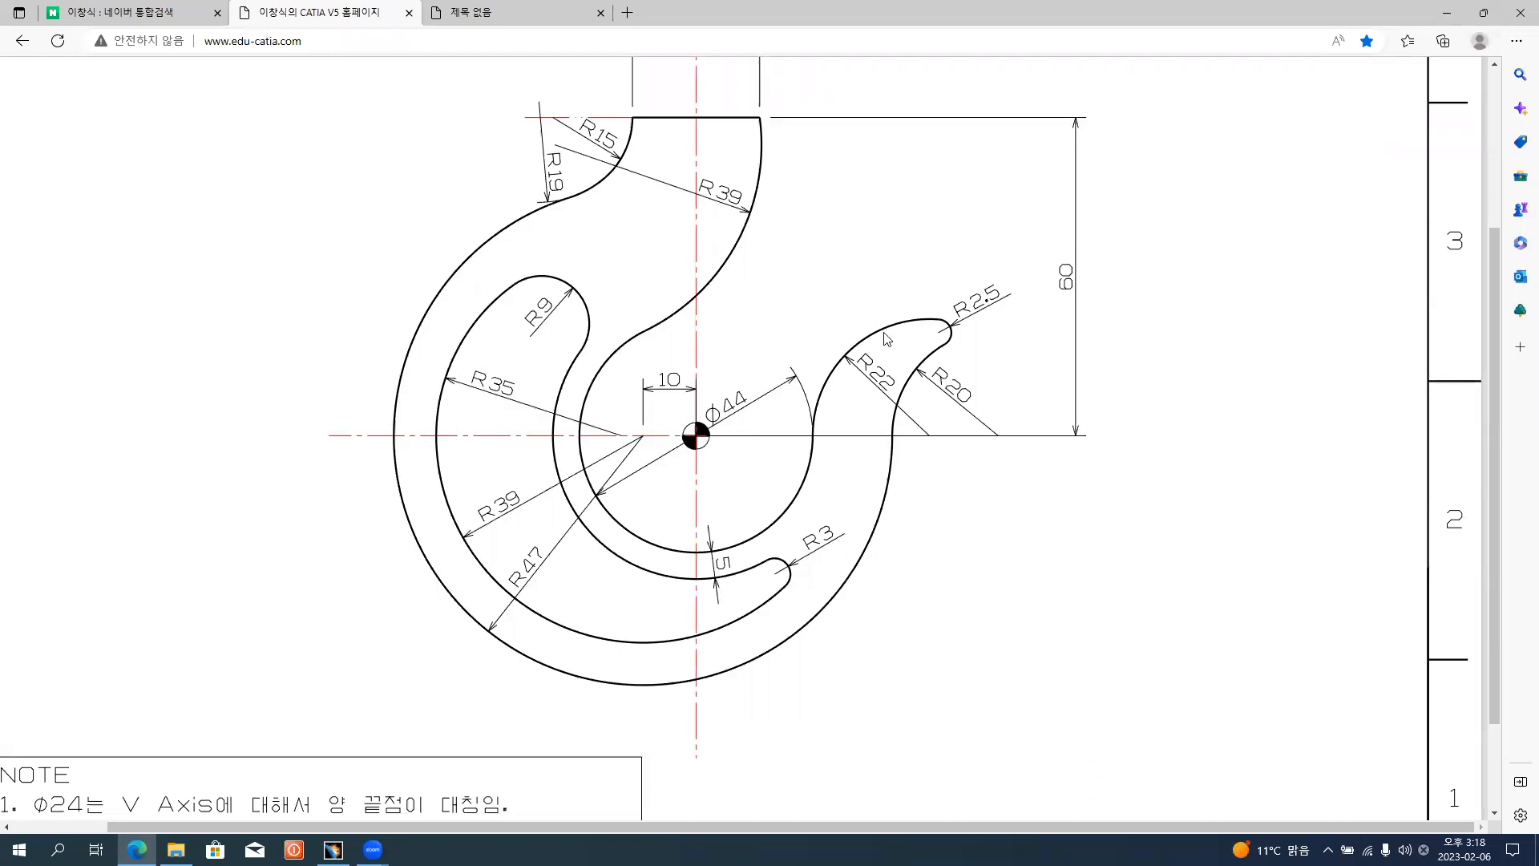
scroll(853, 382, "up", 3)
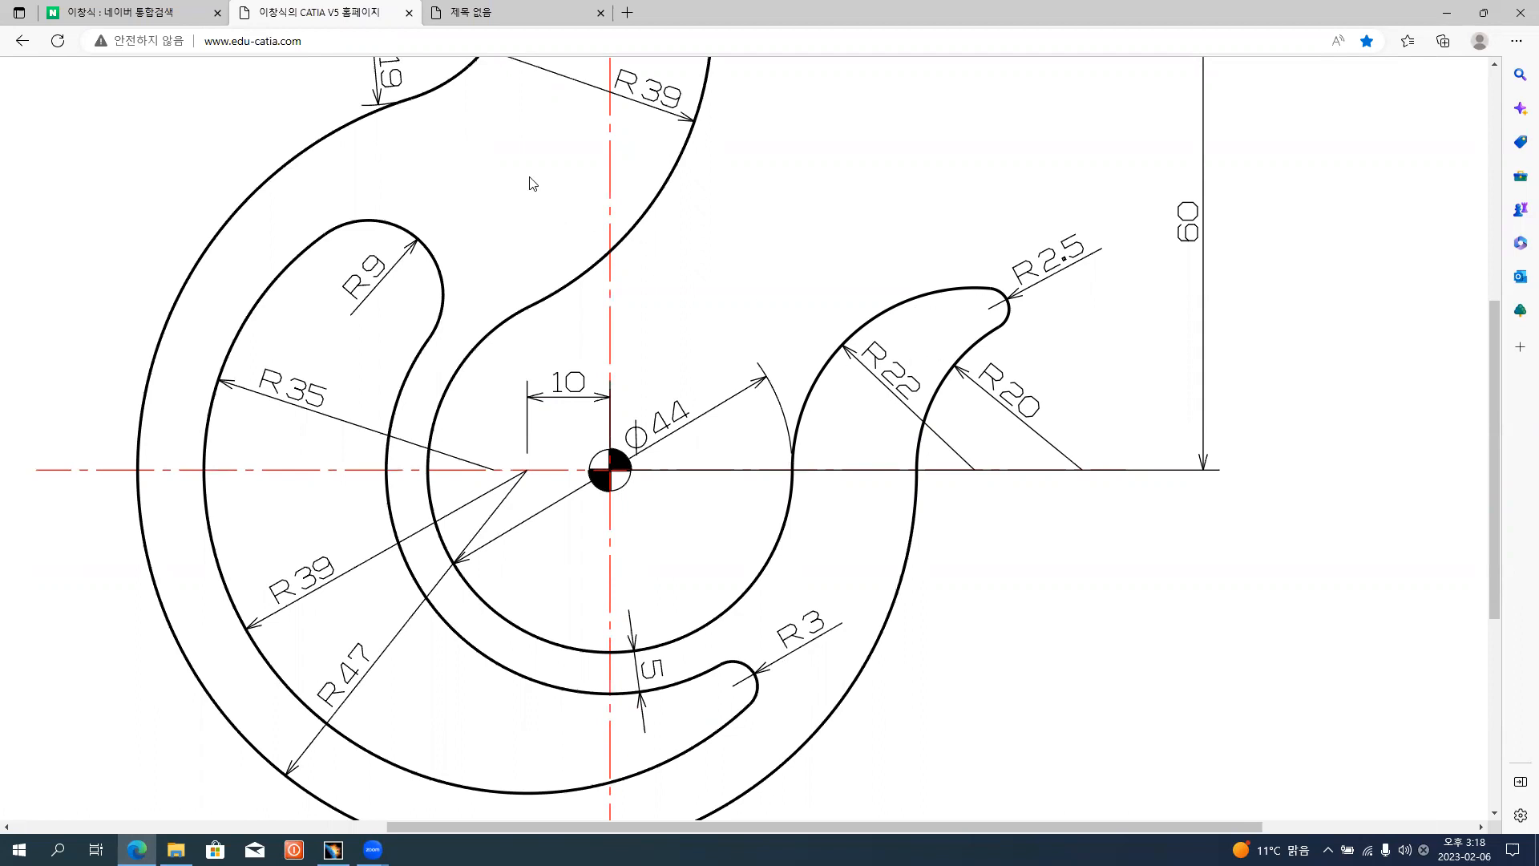
left_click(497, 12)
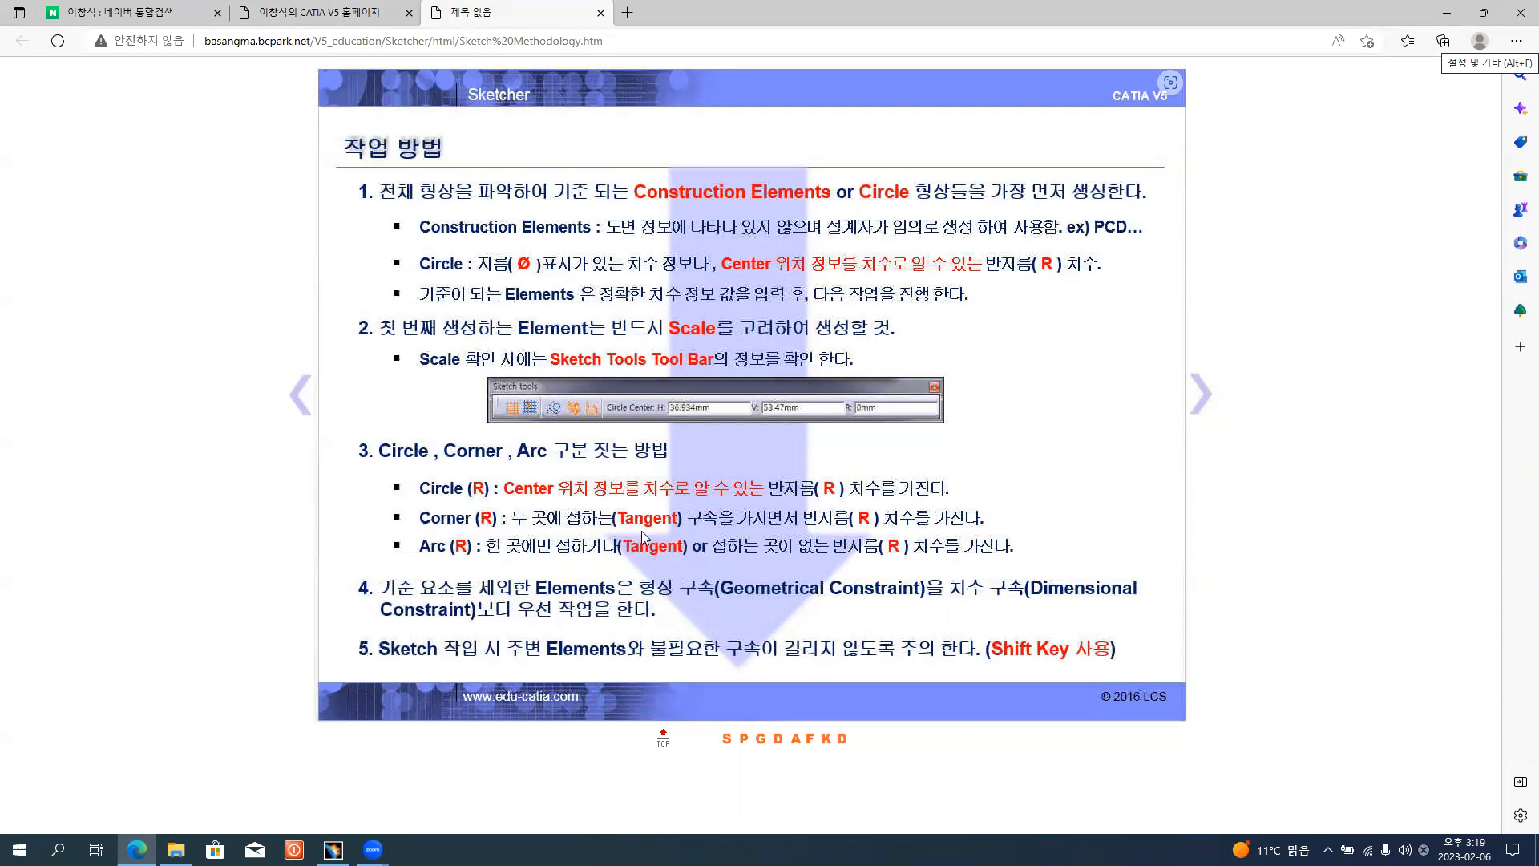
left_click(328, 13)
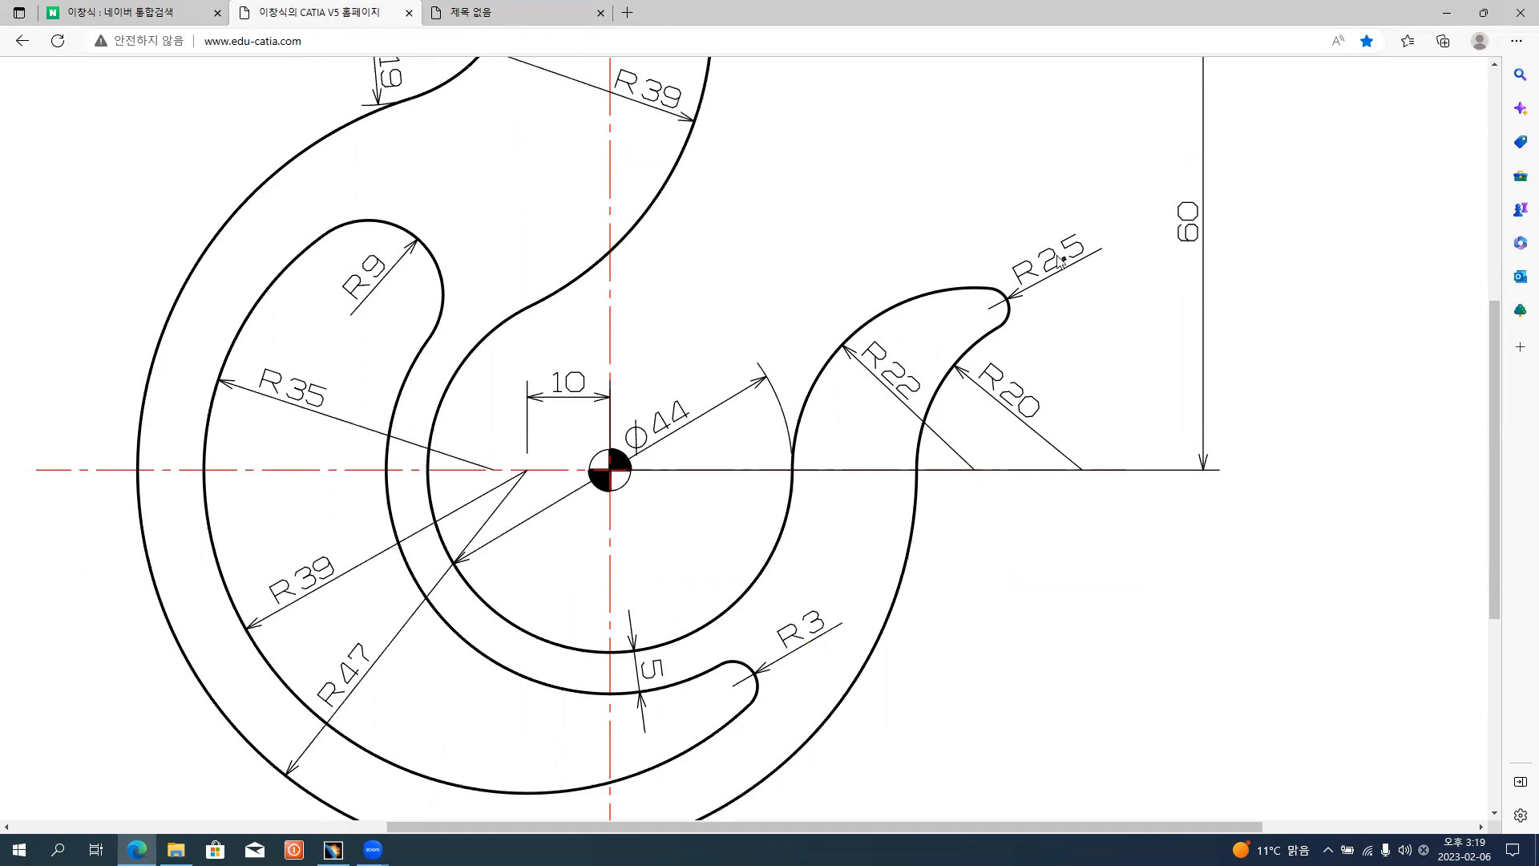
key("alt+Tab")
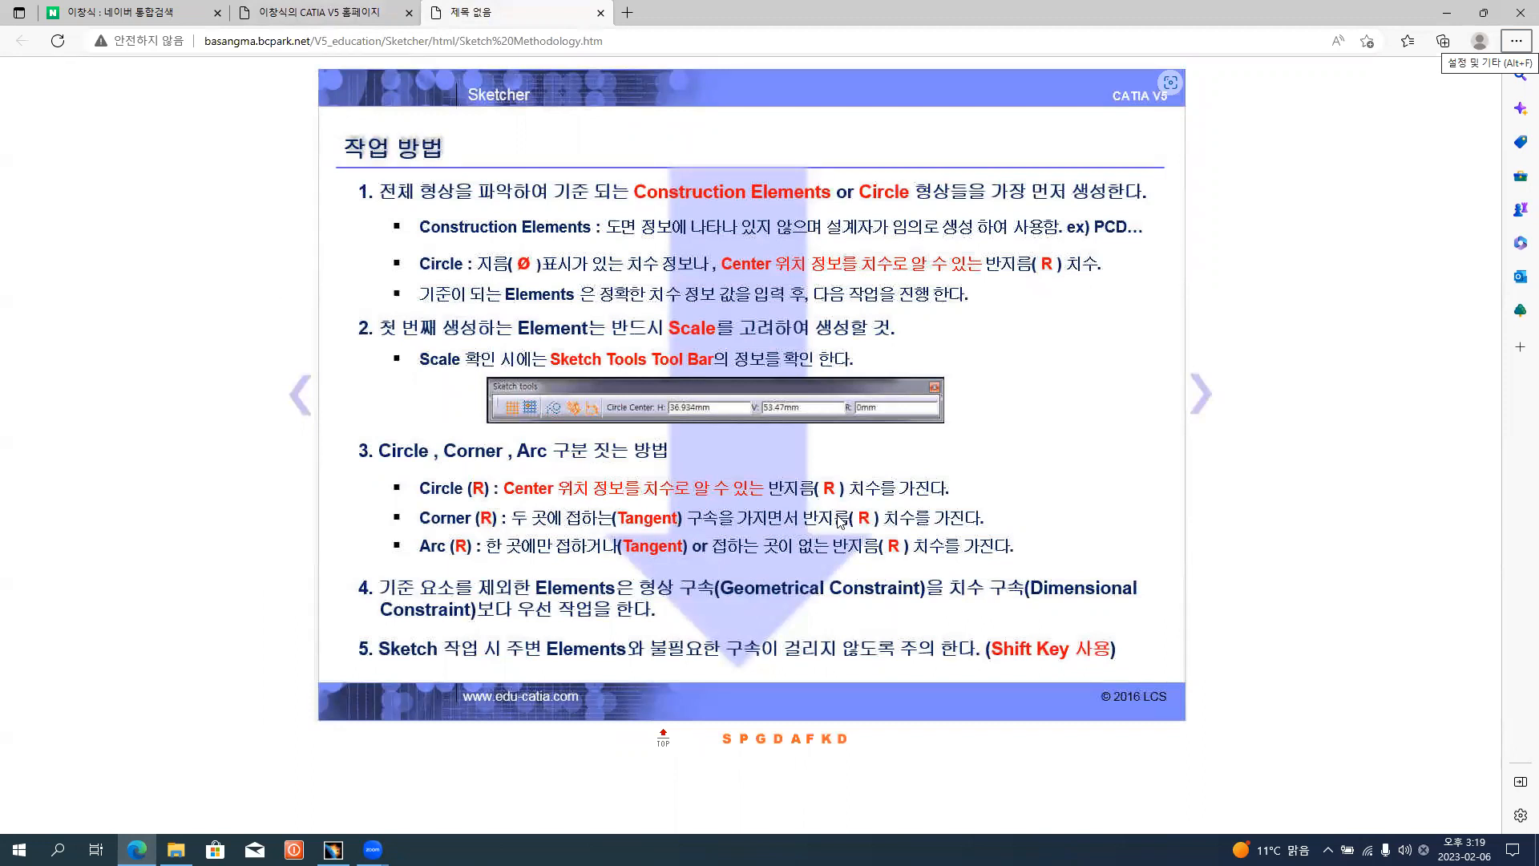
key("alt+Tab")
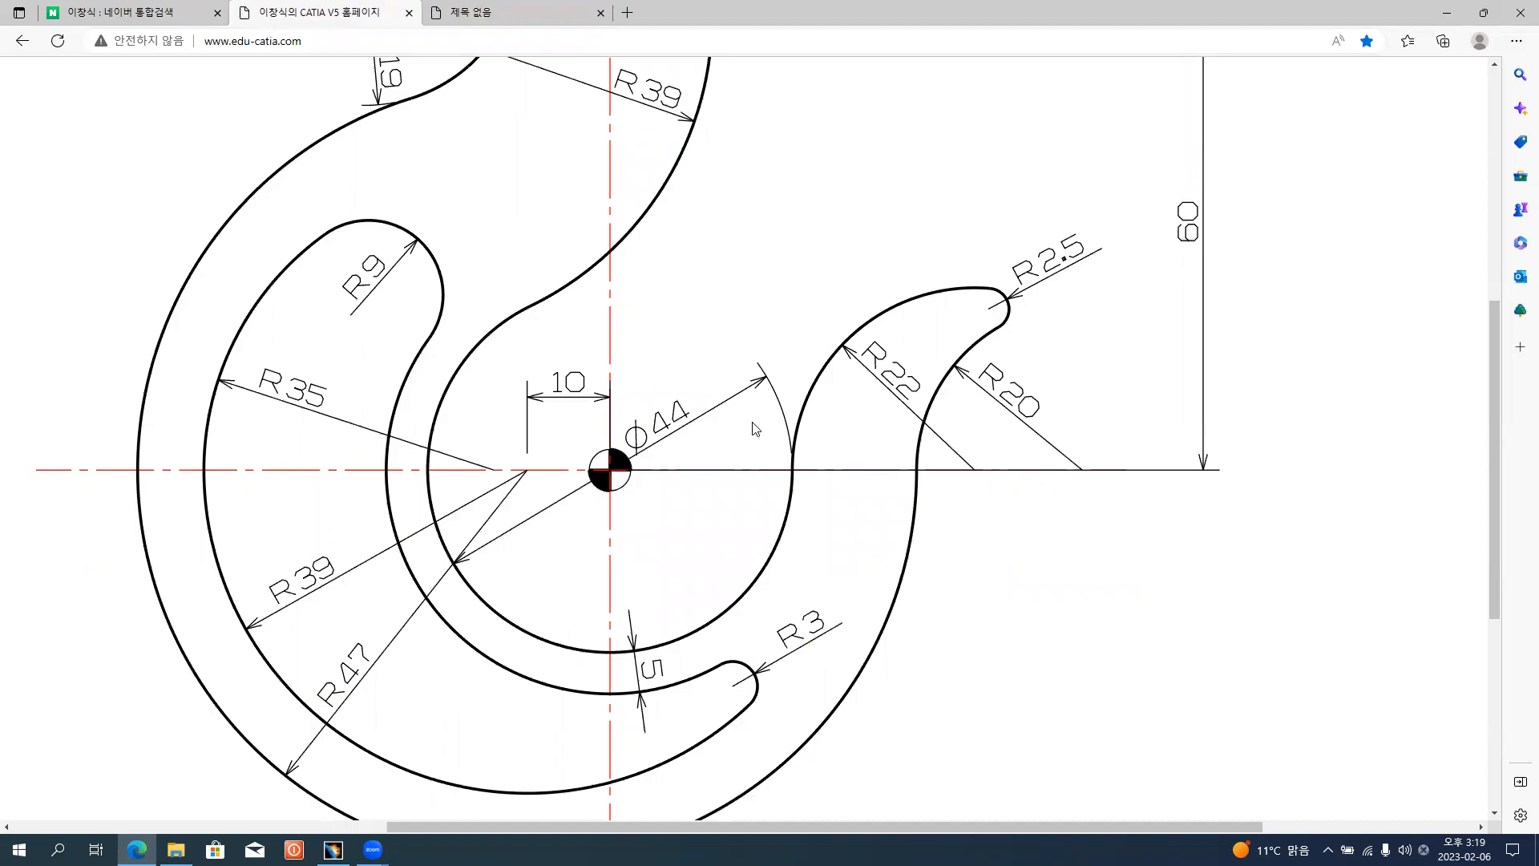
- Return to CATIA and draw an arc of about 19 mm radius centred on the H axis, from the innermost circle's H-axis crossing upward
key("alt+Tab")
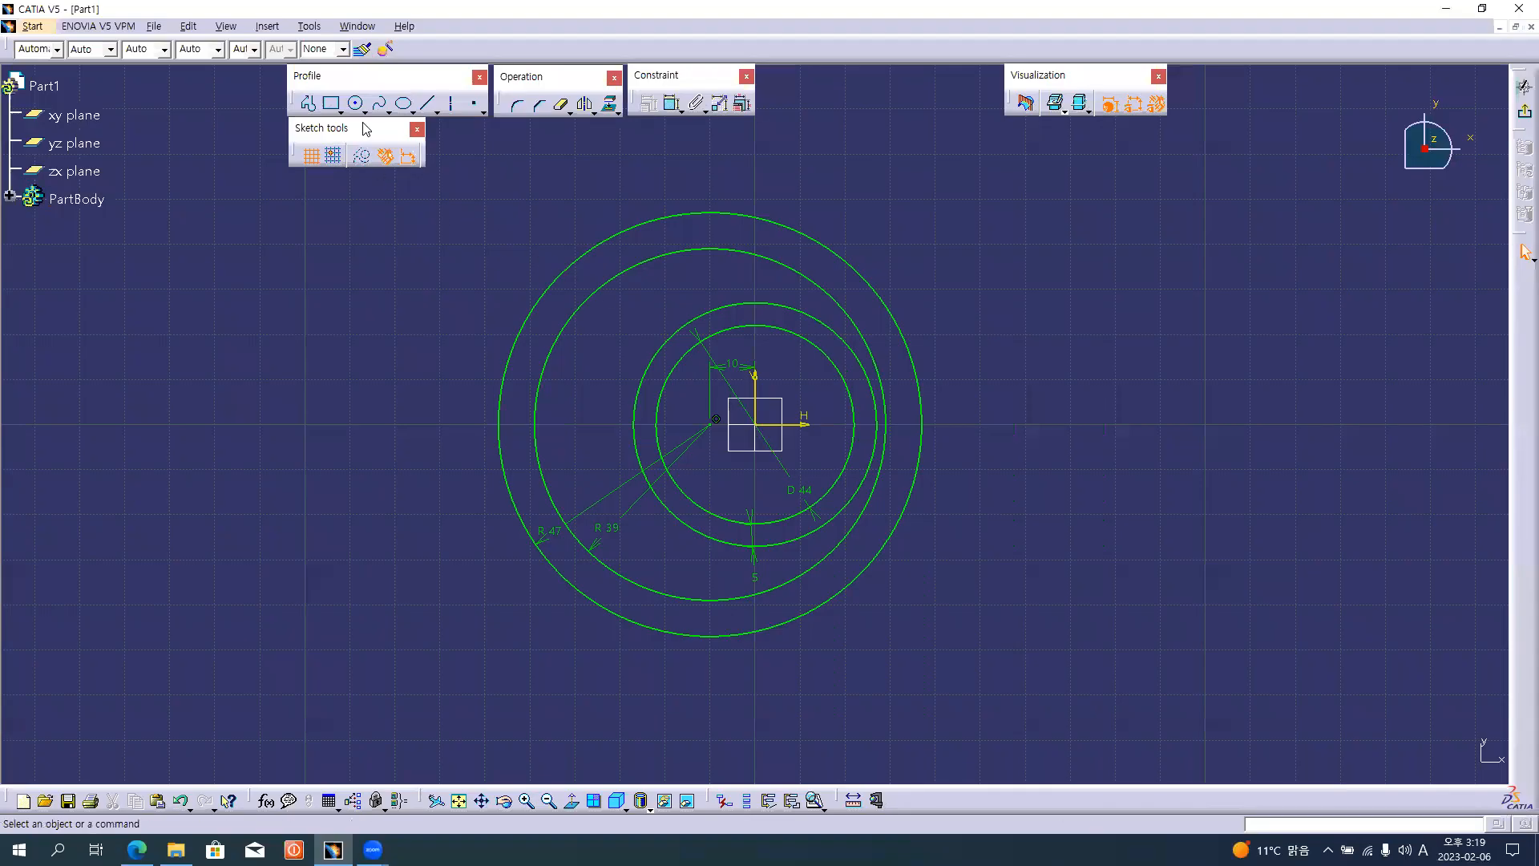
left_click(364, 111)
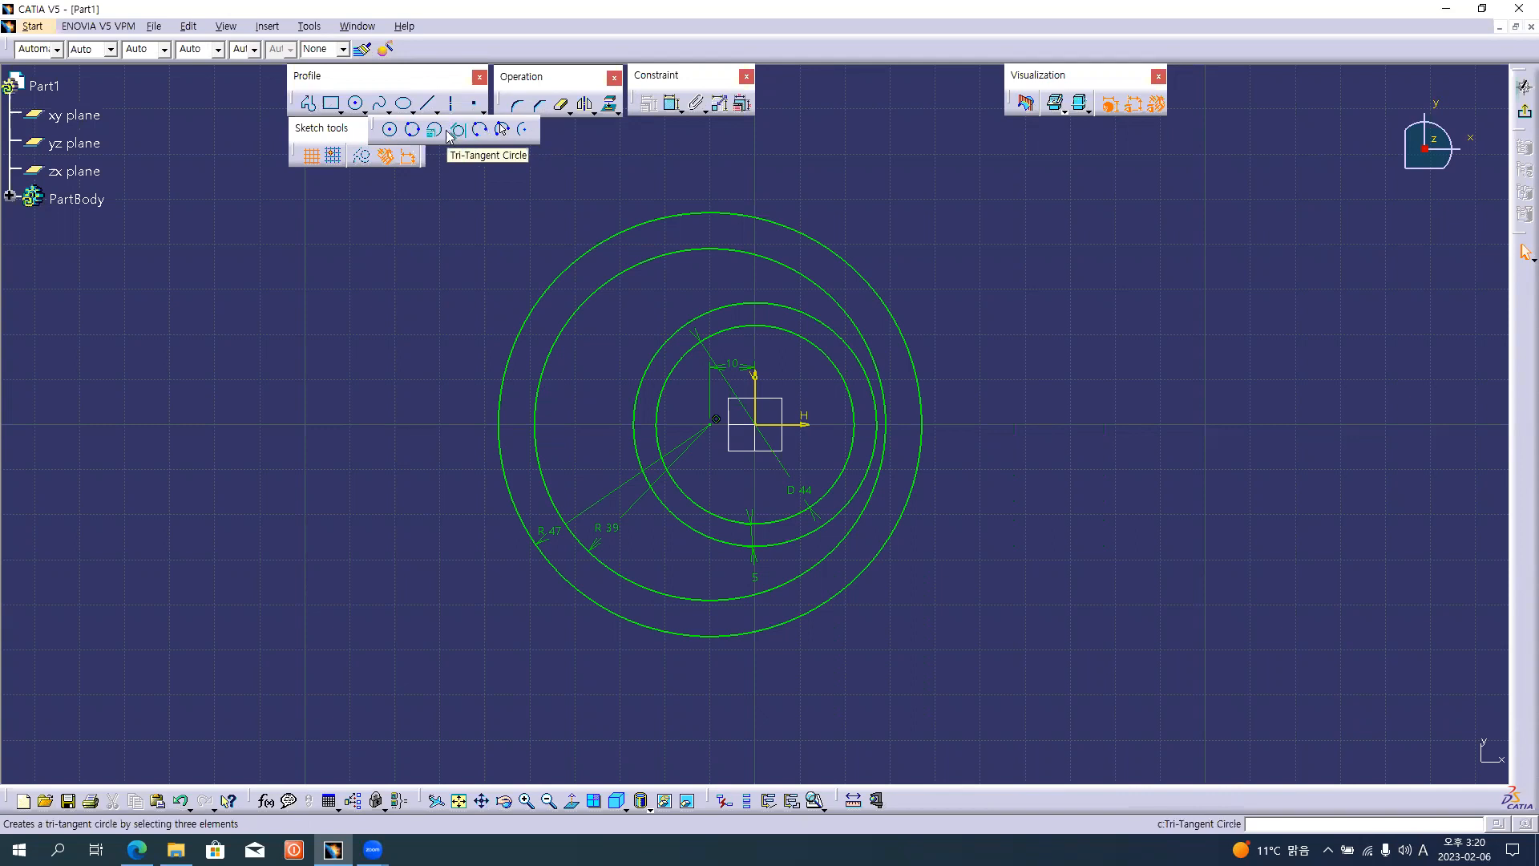
left_click(527, 130)
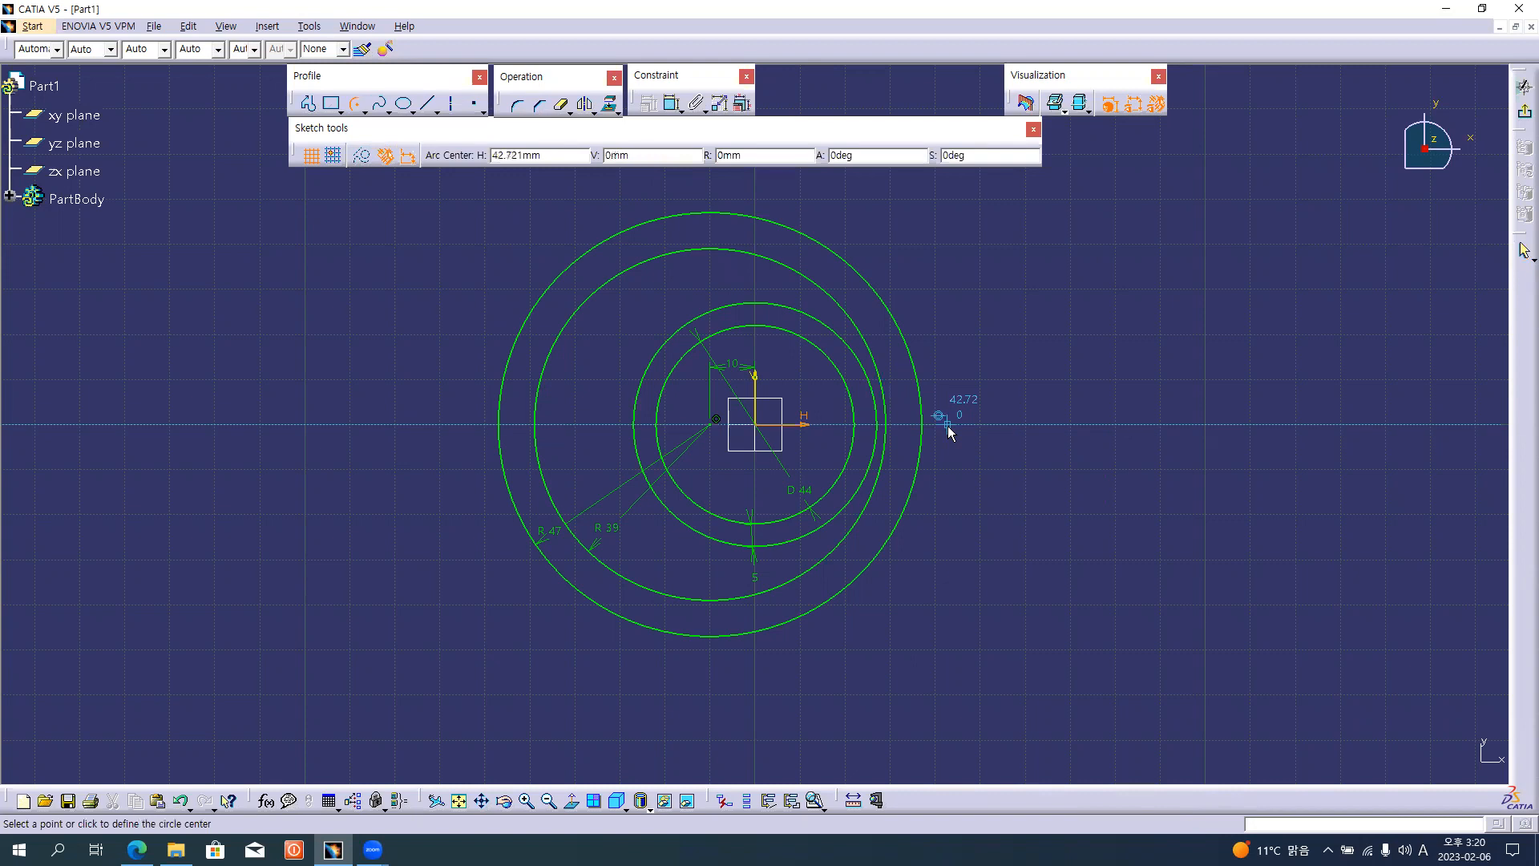
mouse_move(947, 426)
middle_mouse_down()
mouse_move(879, 446)
mouse_move(872, 431)
middle_mouse_up()
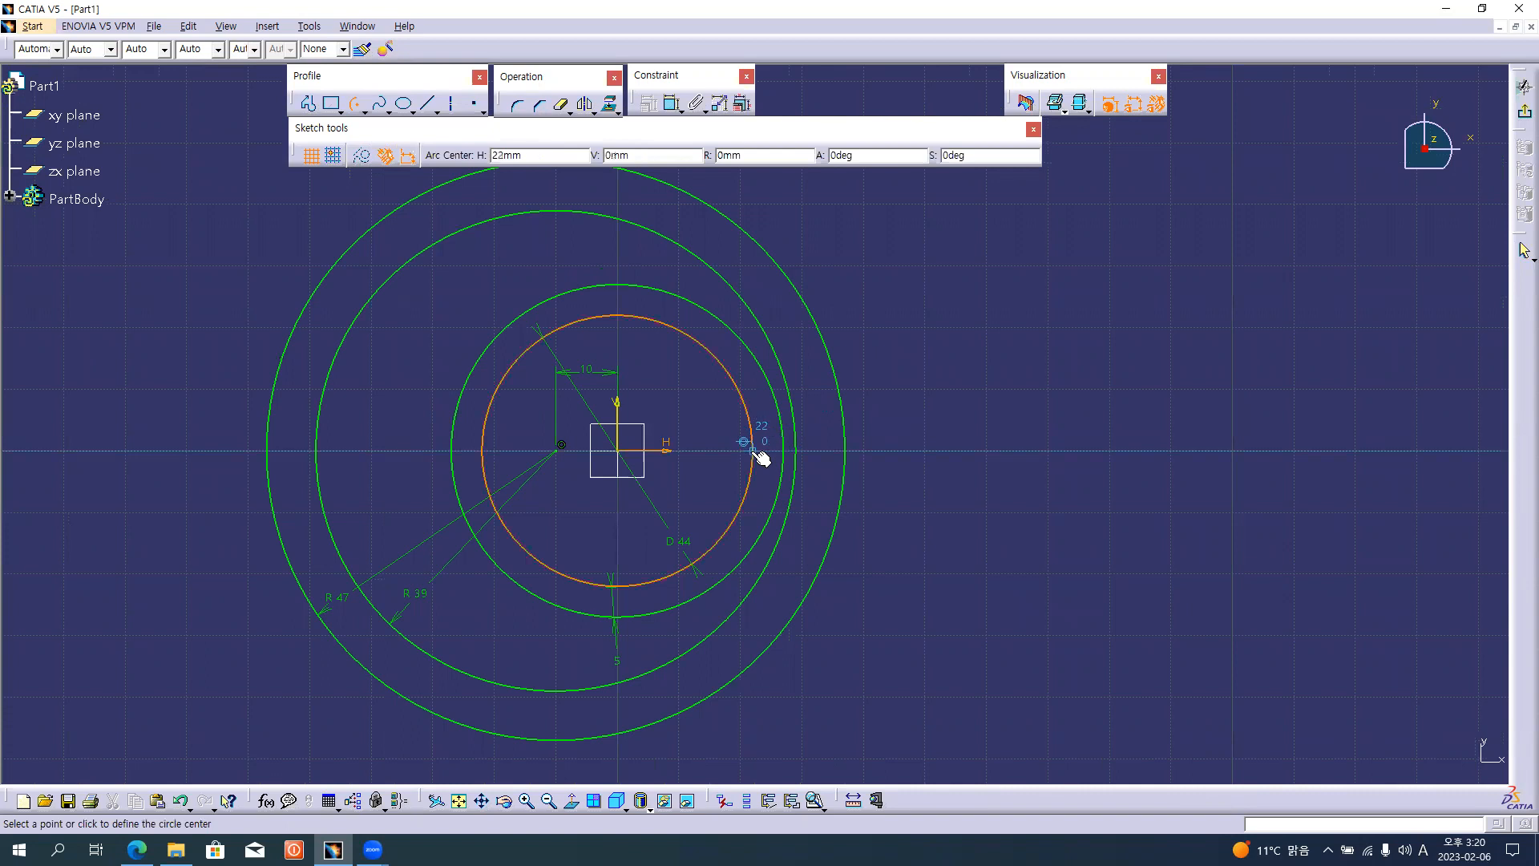
left_click(867, 450)
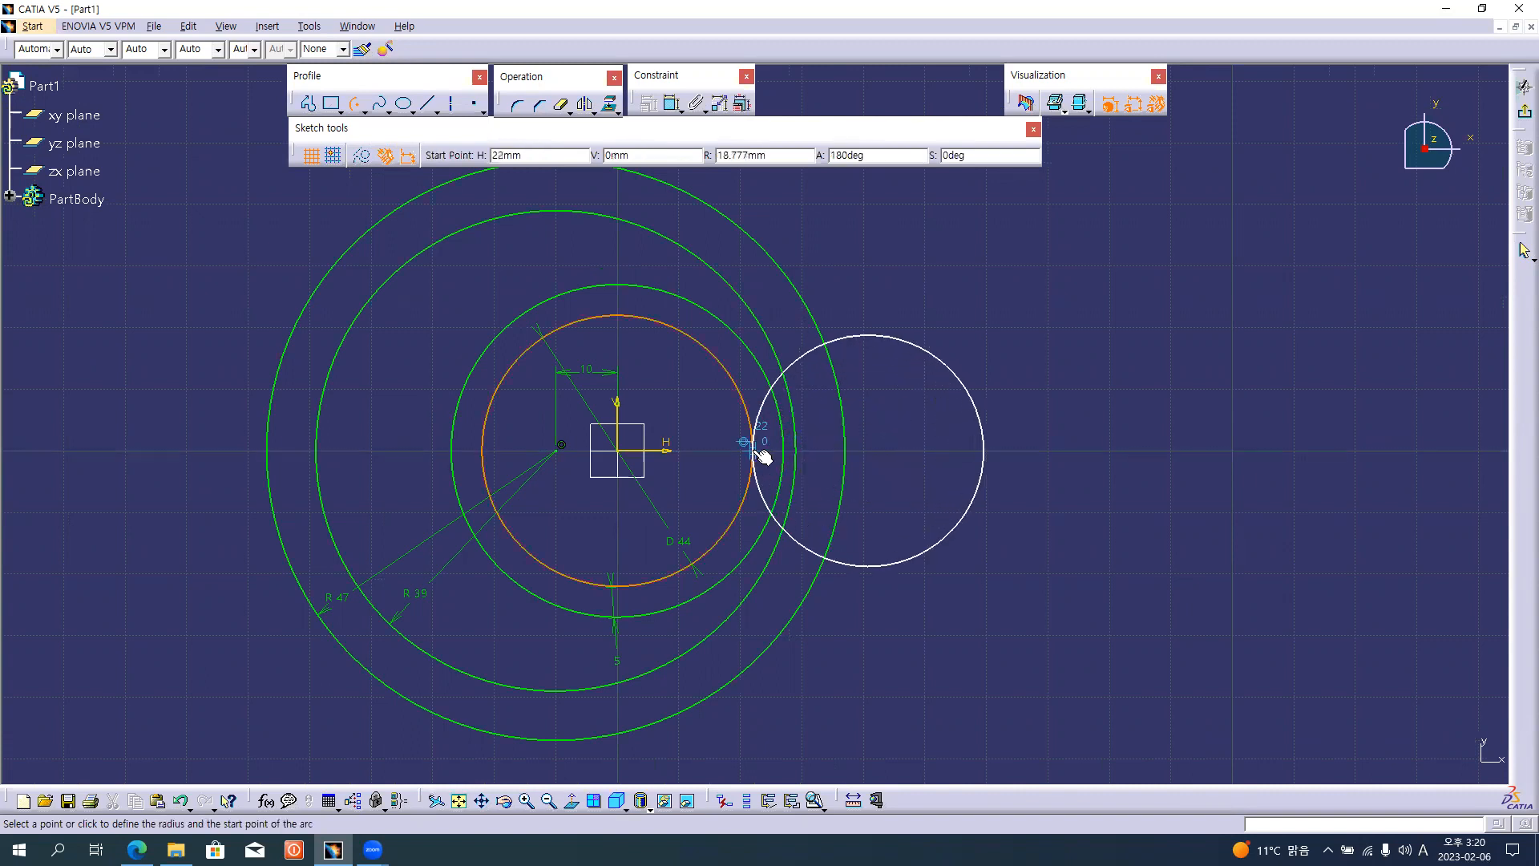
left_click(754, 451)
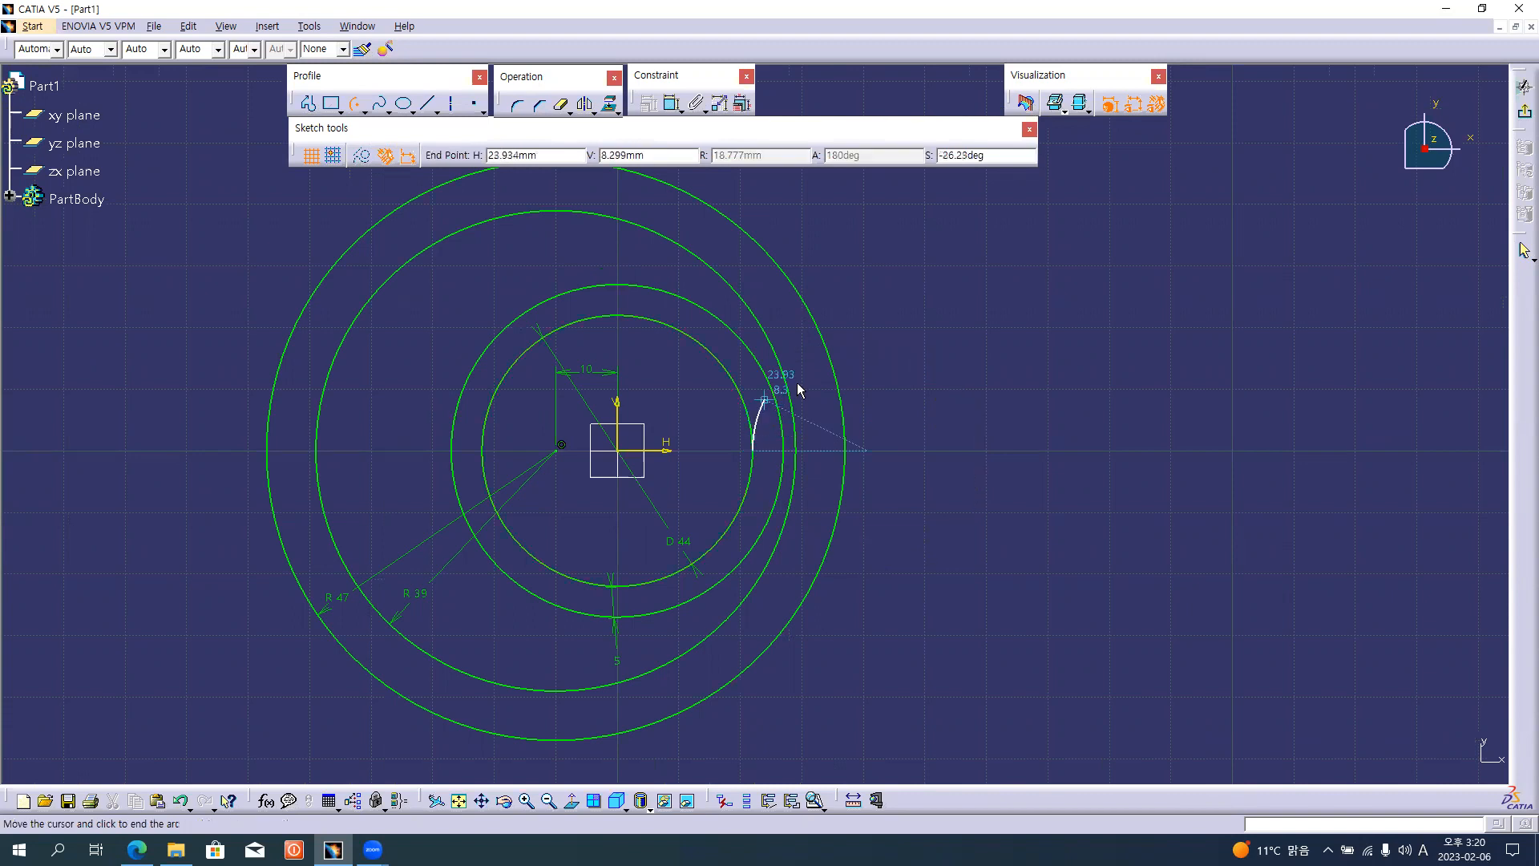
left_click(876, 313)
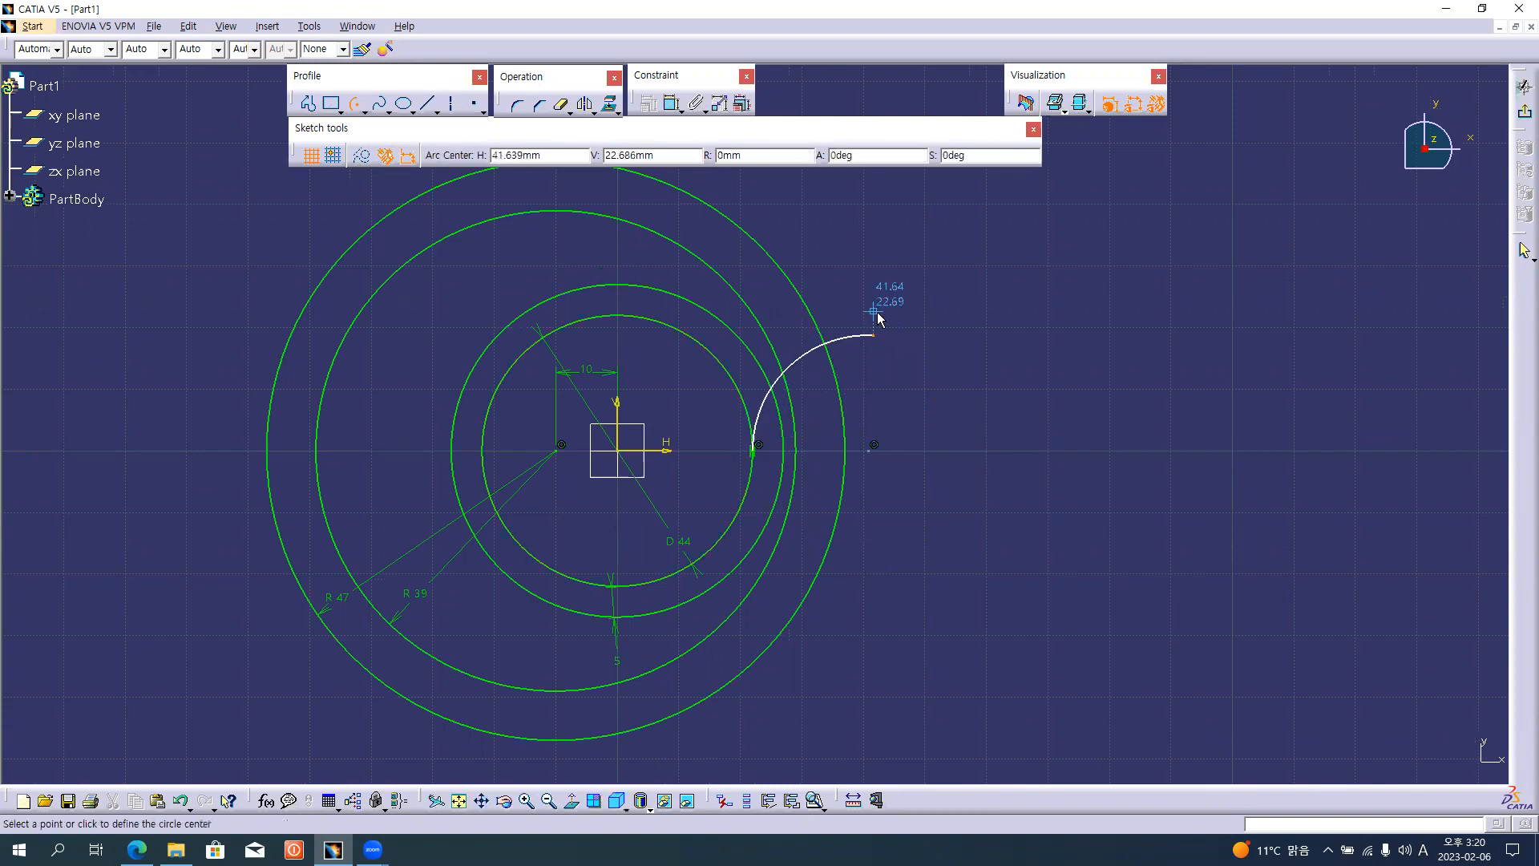
- Draw a second arc of about 16 mm radius centred on the H axis, starting upward from the outermost circle's H-axis crossing
left_click(943, 449)
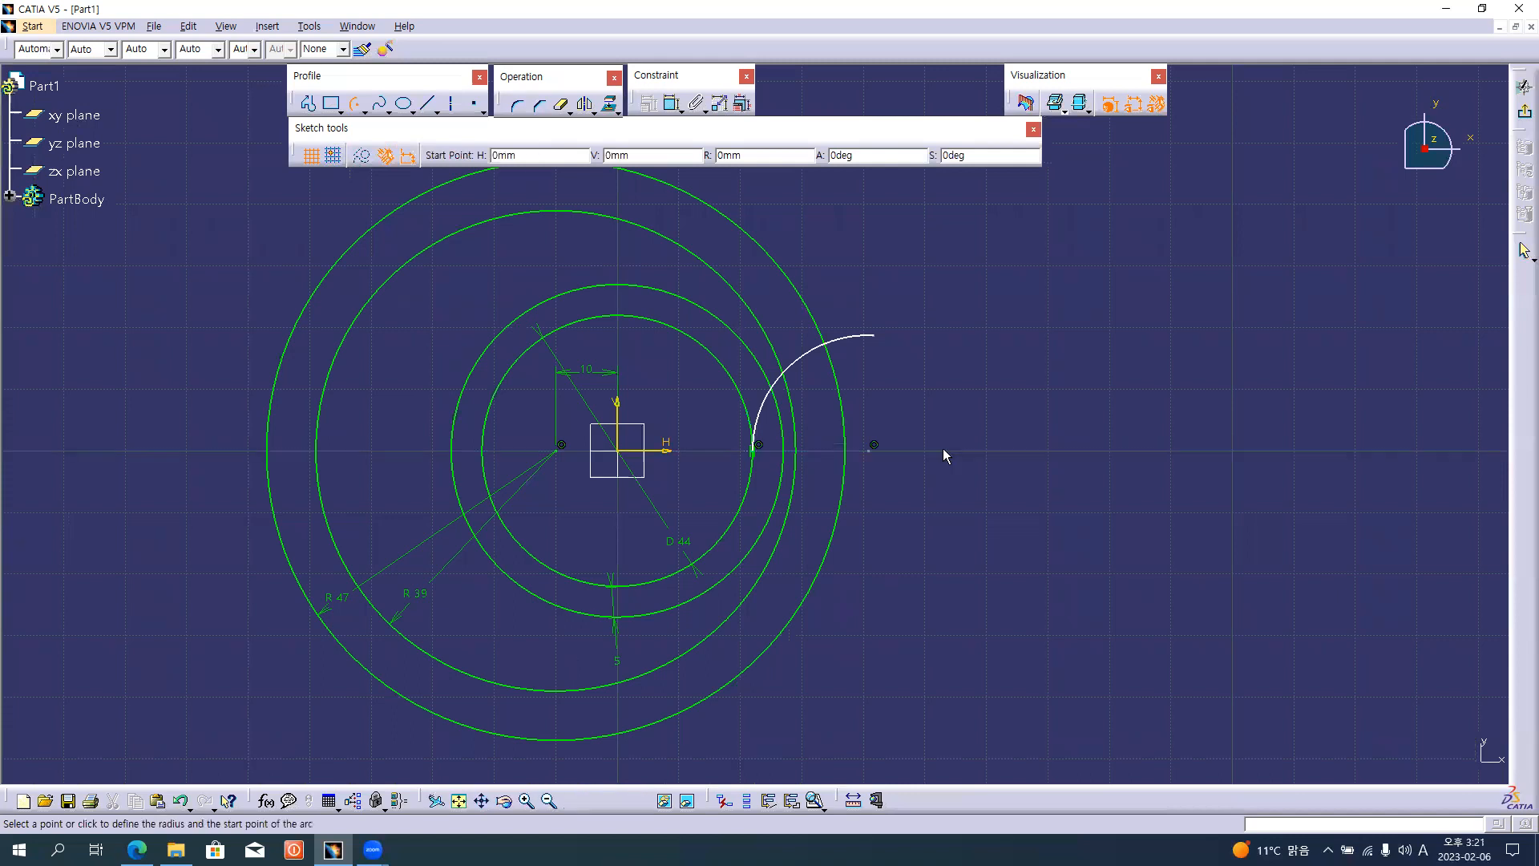
left_click(847, 451)
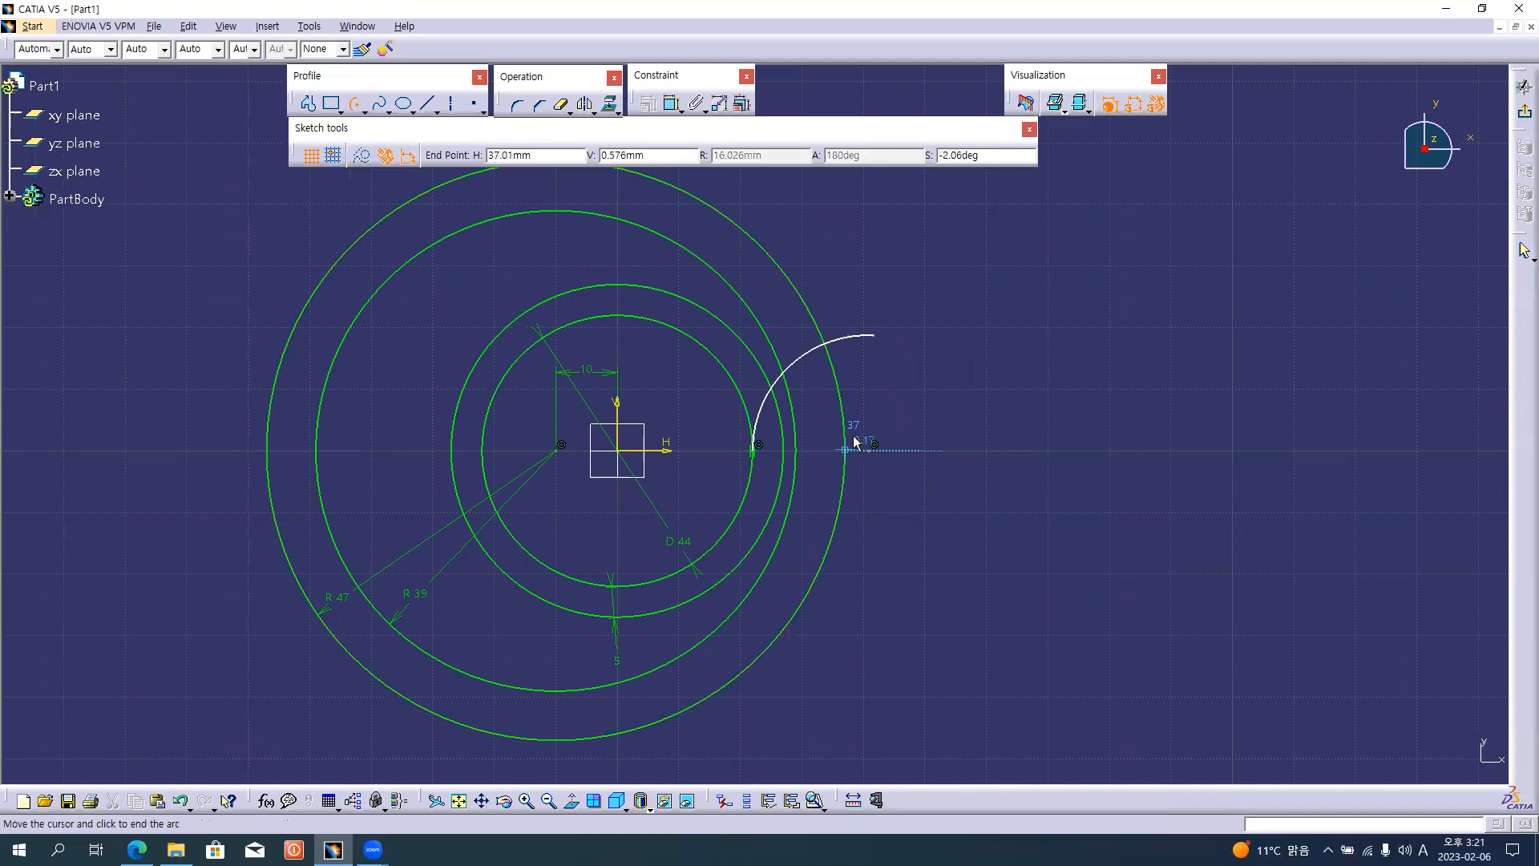
left_click(904, 362)
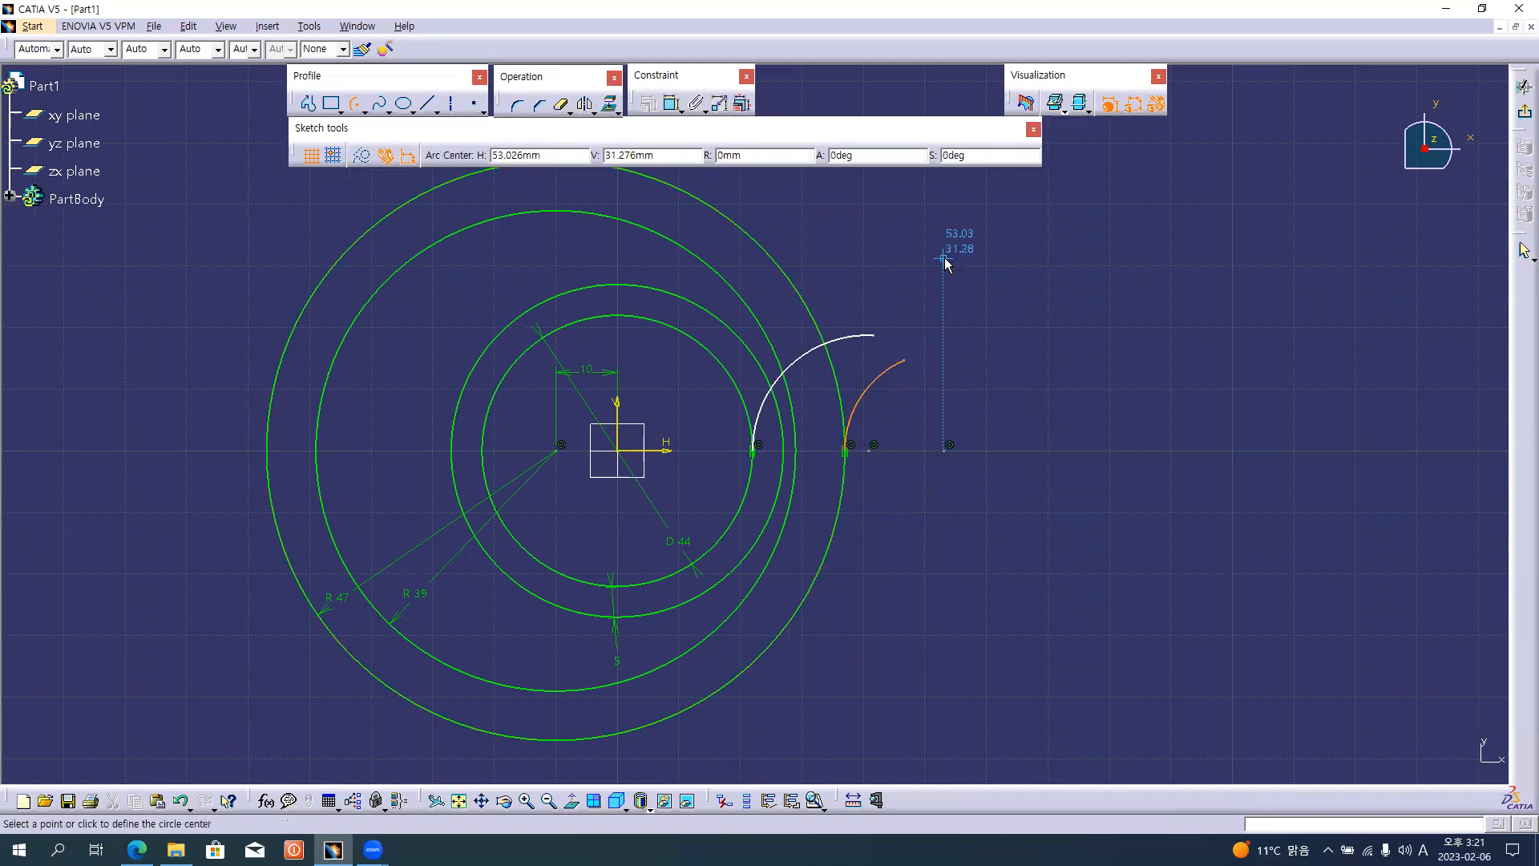
- Add radius dimensions to both hook tip arcs
left_click(671, 105)
left_click(876, 387)
left_click(882, 405)
left_click(838, 340)
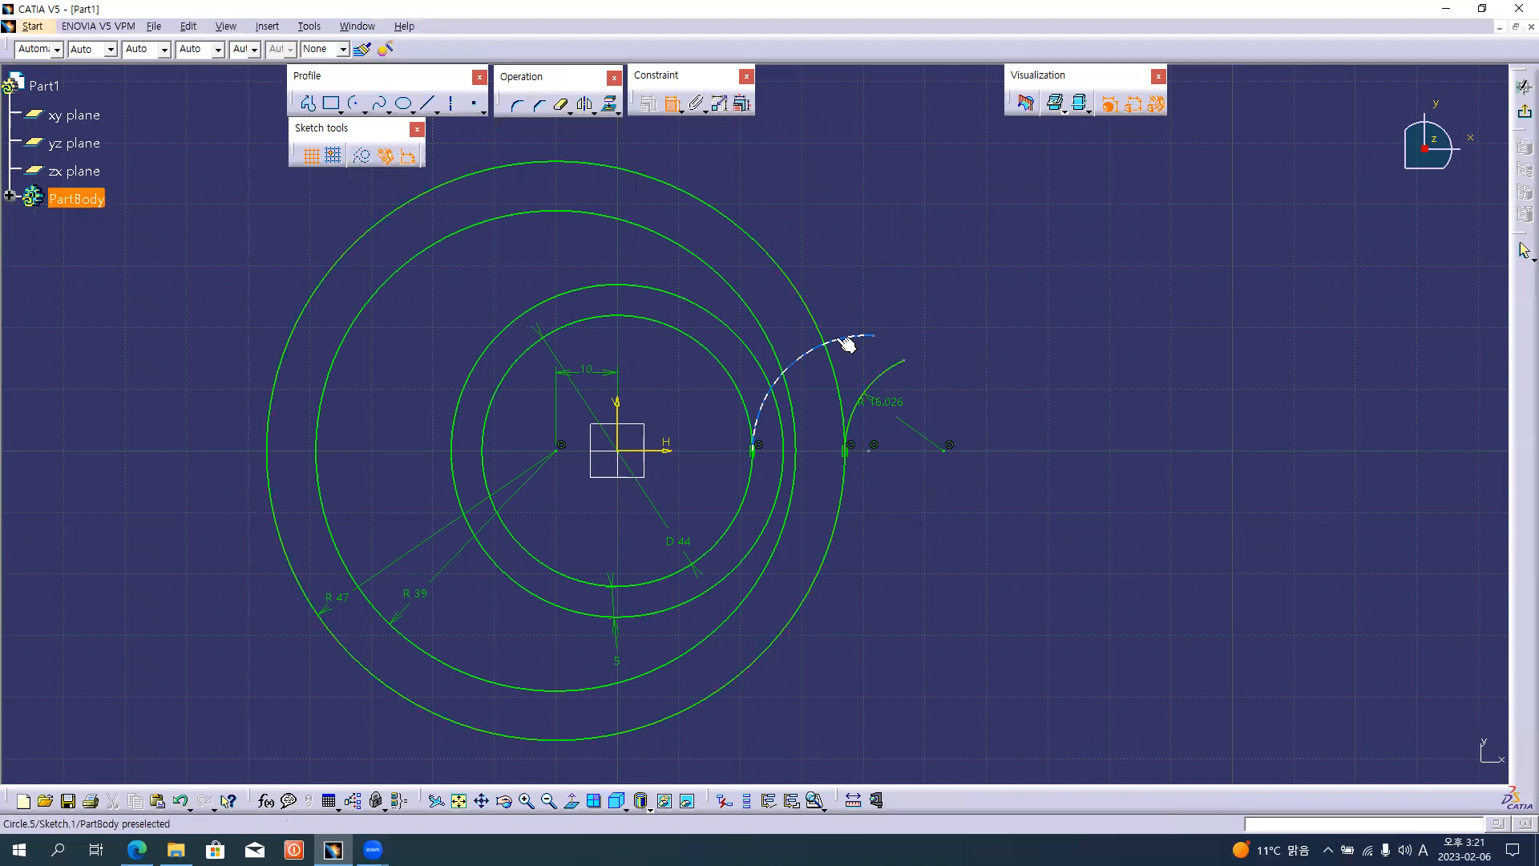
left_click(836, 331)
- Set the radius of the inner tip arc to 22 mm and of the outer tip arc to 20 mm
left_click(744, 105)
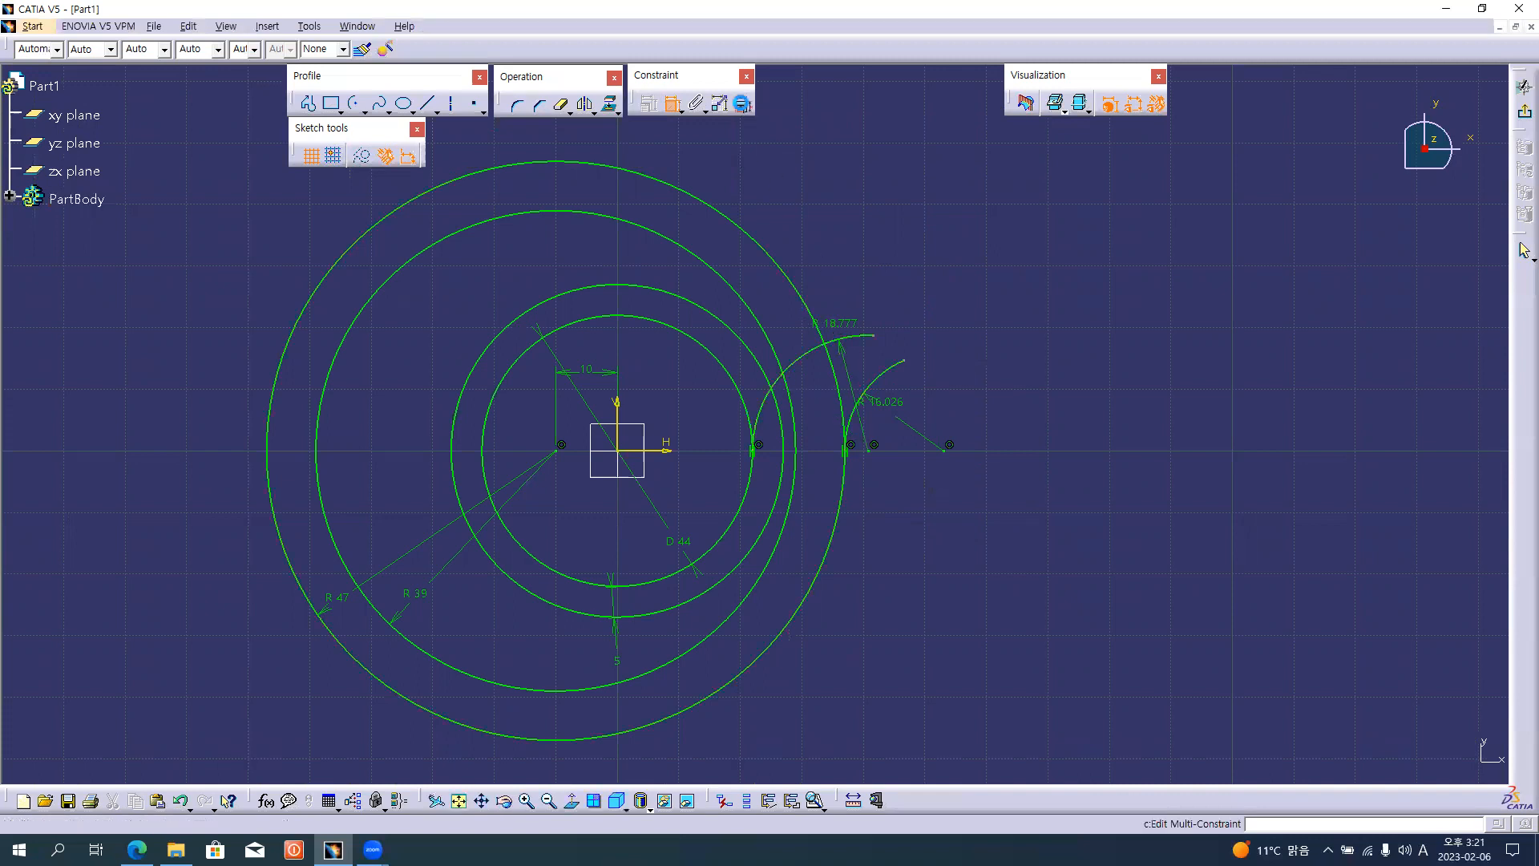
type("22")
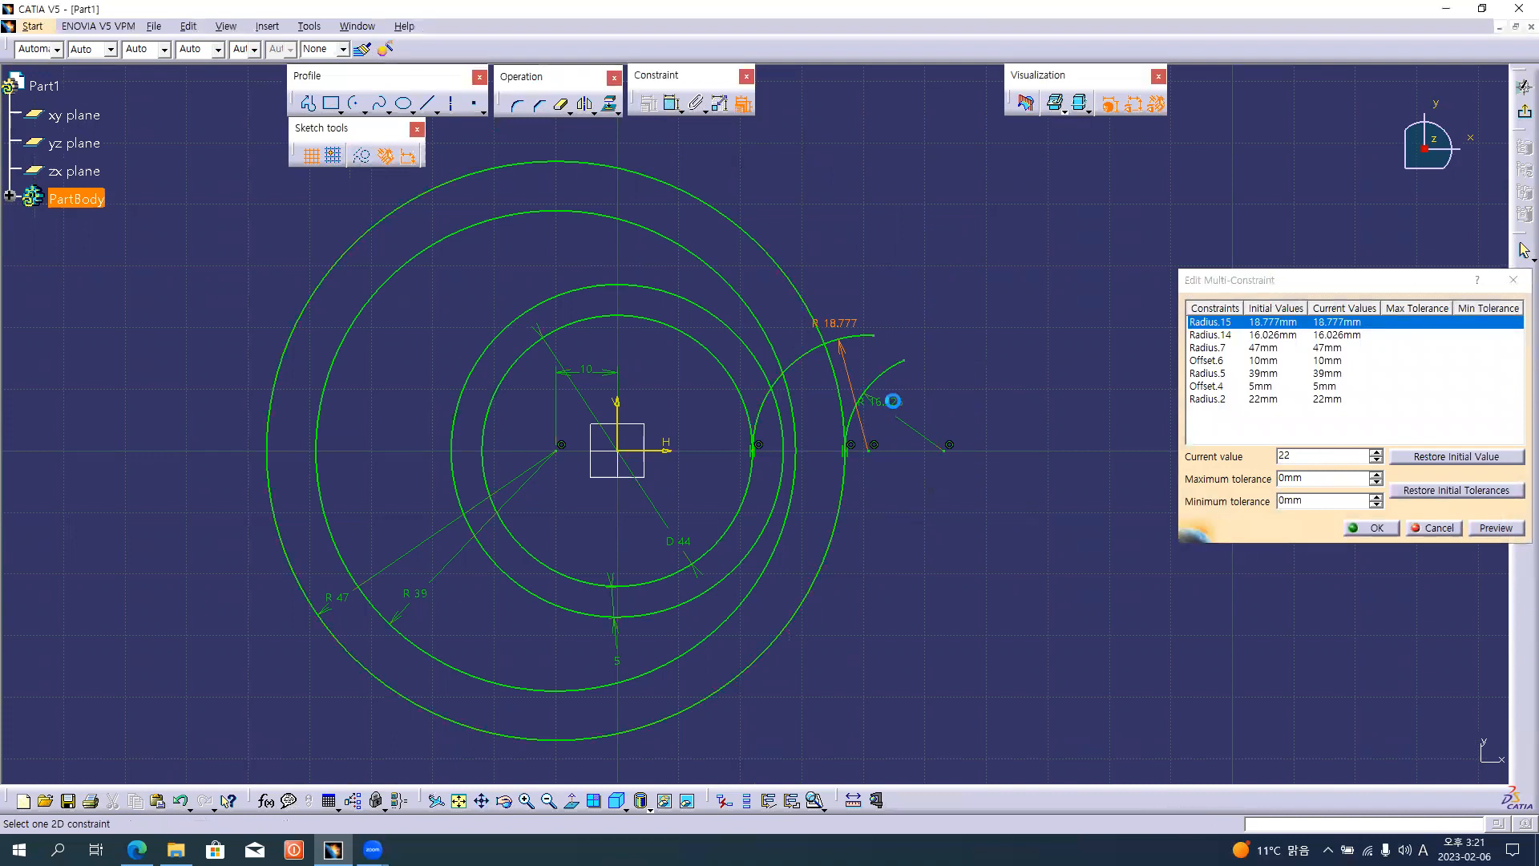
left_click(887, 401)
type("20")
key("Return")
left_click(1372, 527)
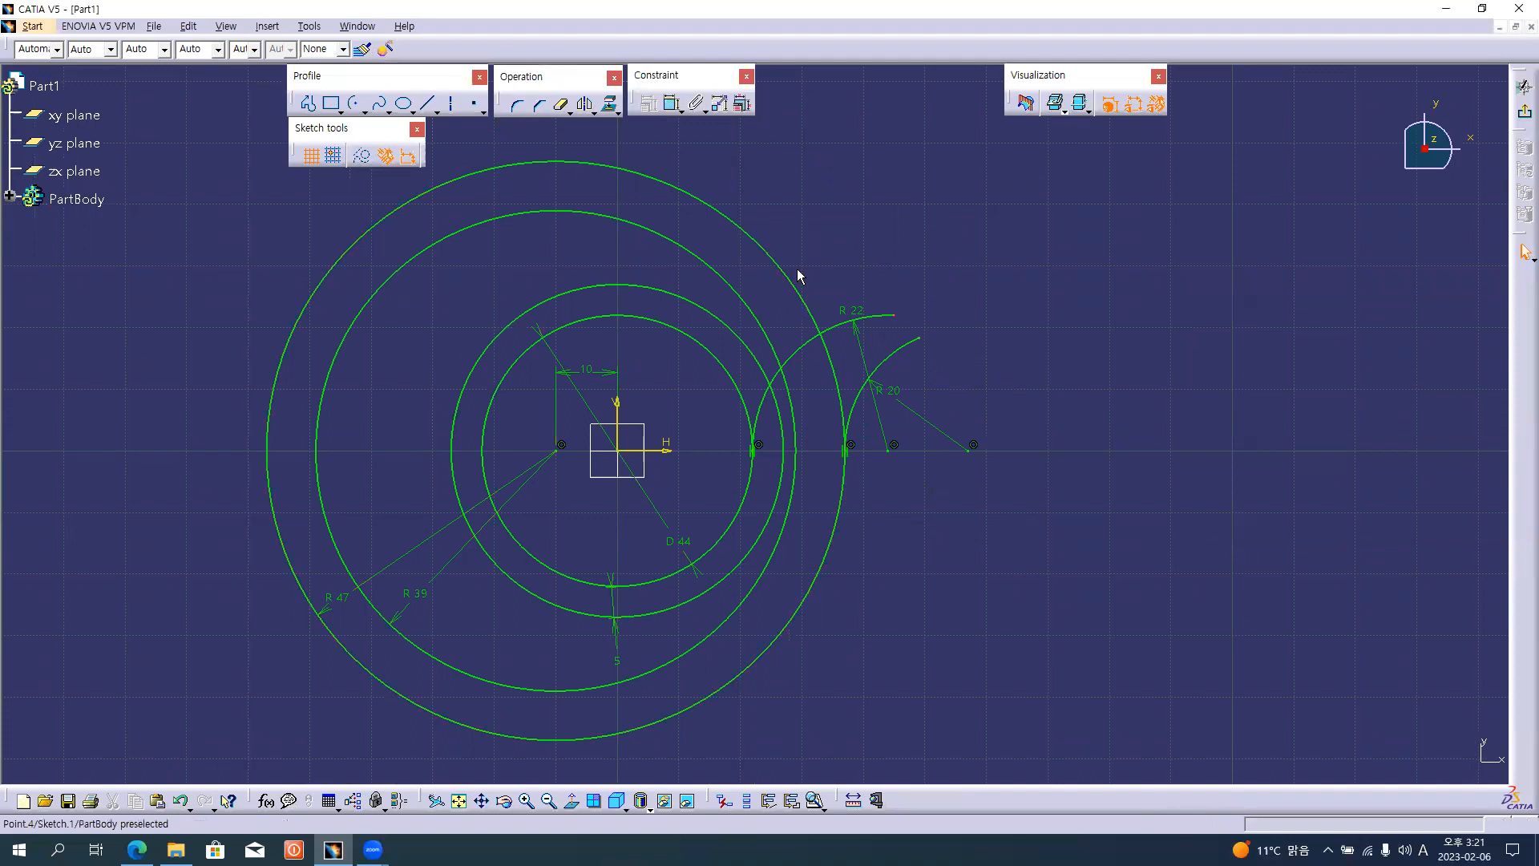
- Round the hook tip with a 2.5 mm Corner between the R22 and R20 arcs, trimming both arcs
left_click(517, 108)
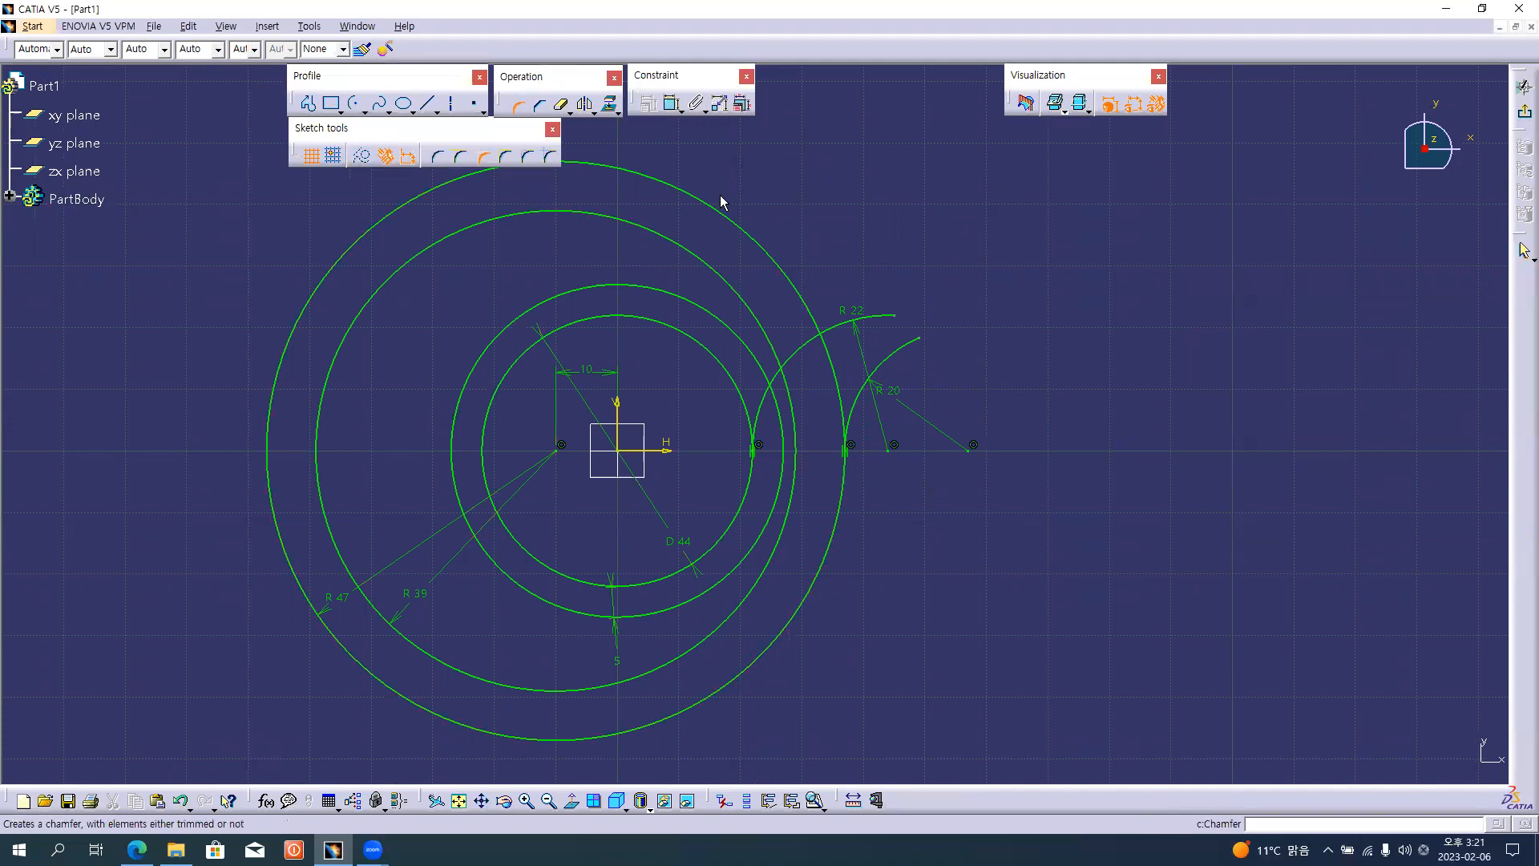
left_click(439, 158)
left_click(891, 320)
left_click(898, 356)
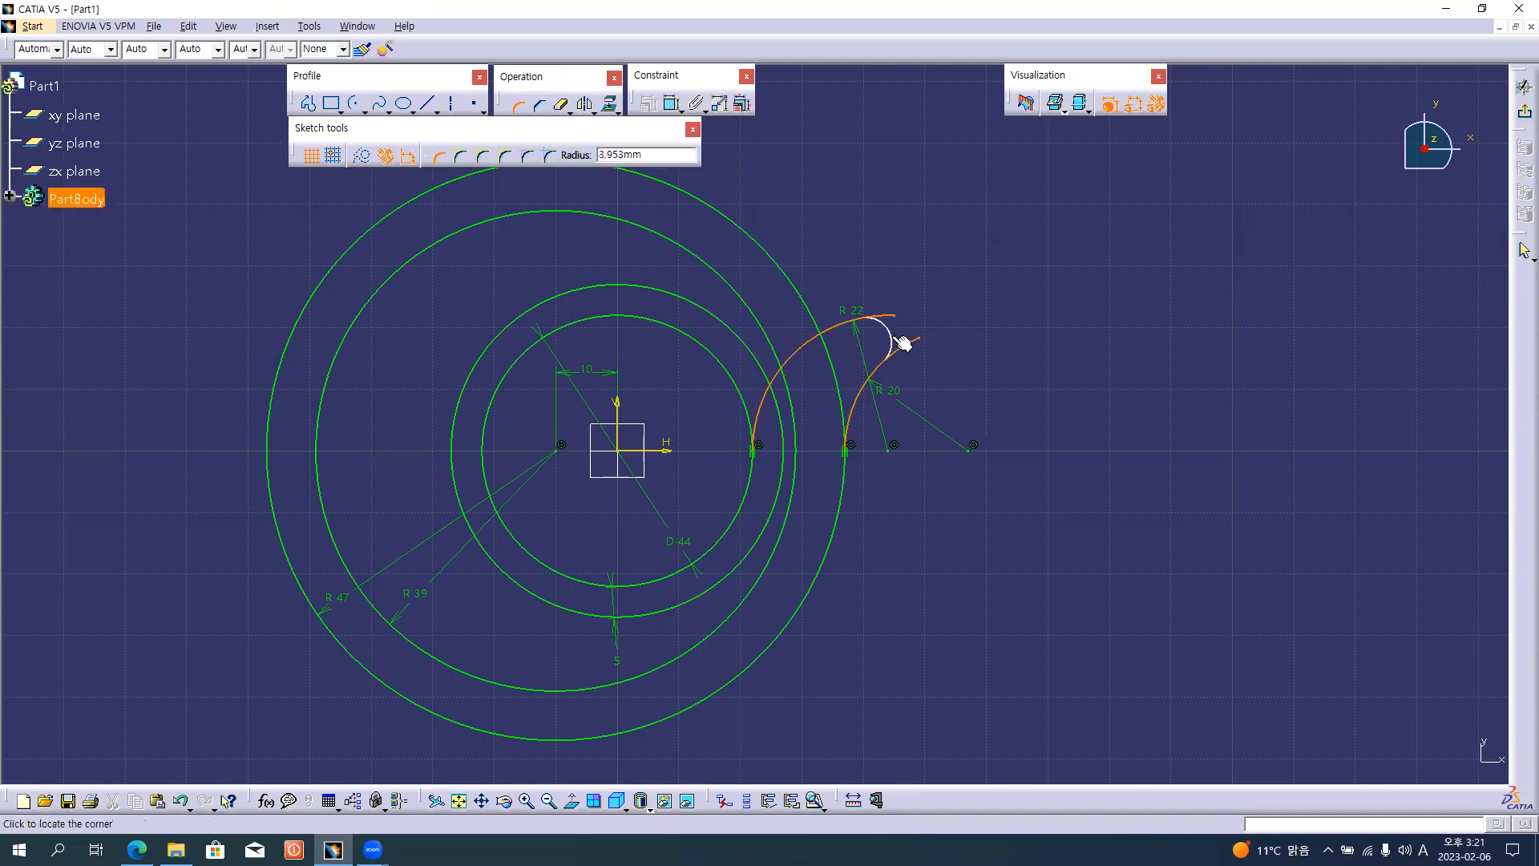
type("2.5")
left_click(899, 337)
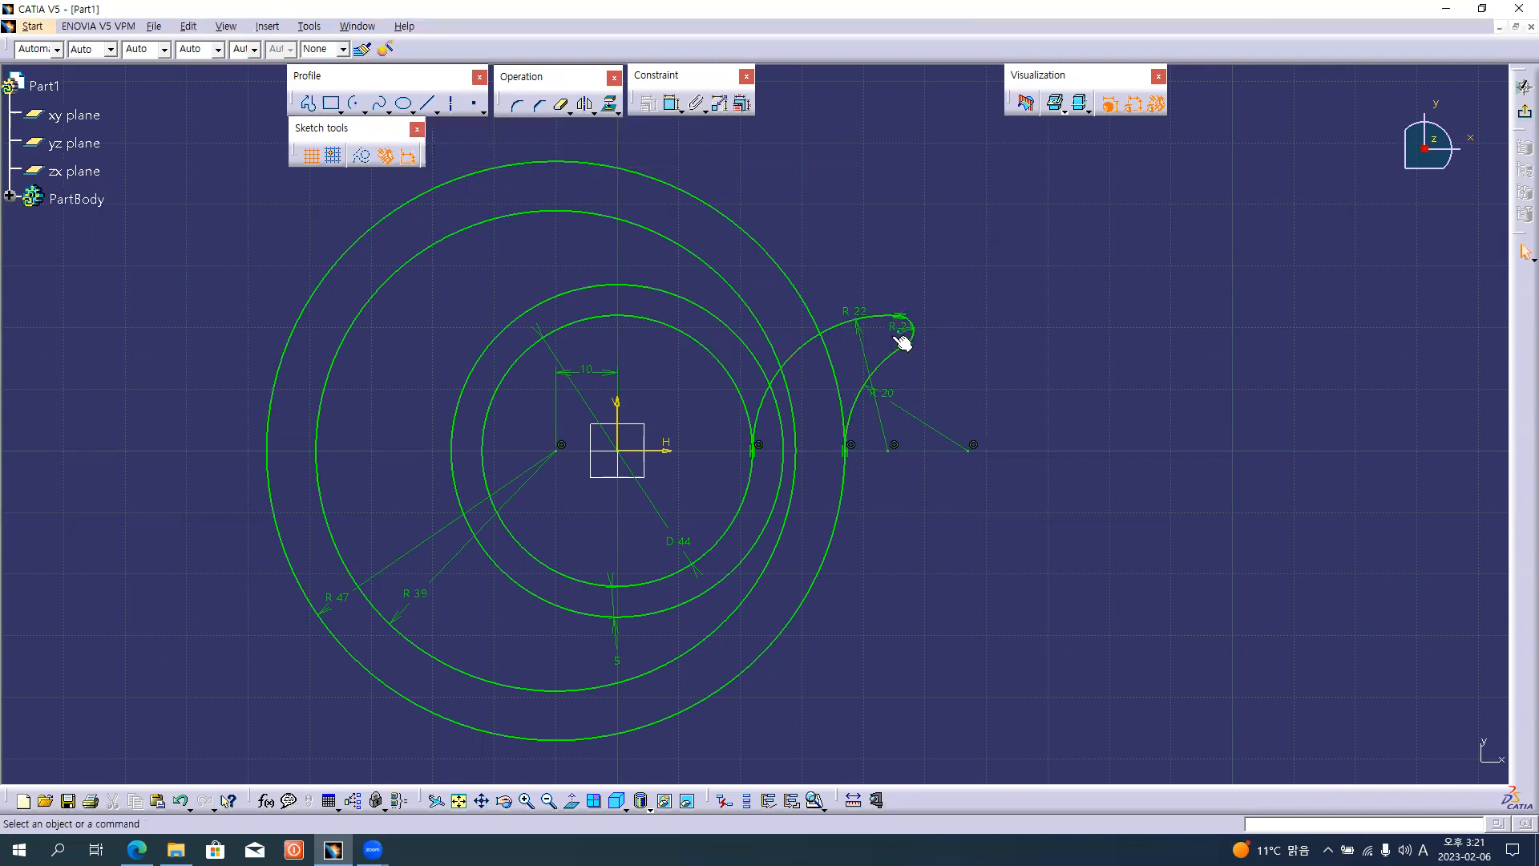
- Move the R2.5 and R20 radius dimensions clear of the hook tip curves
left_click(909, 327)
left_click_drag(910, 326, 934, 316)
left_click_drag(911, 413, 927, 385)
middle_click_drag(503, 382, 691, 400)
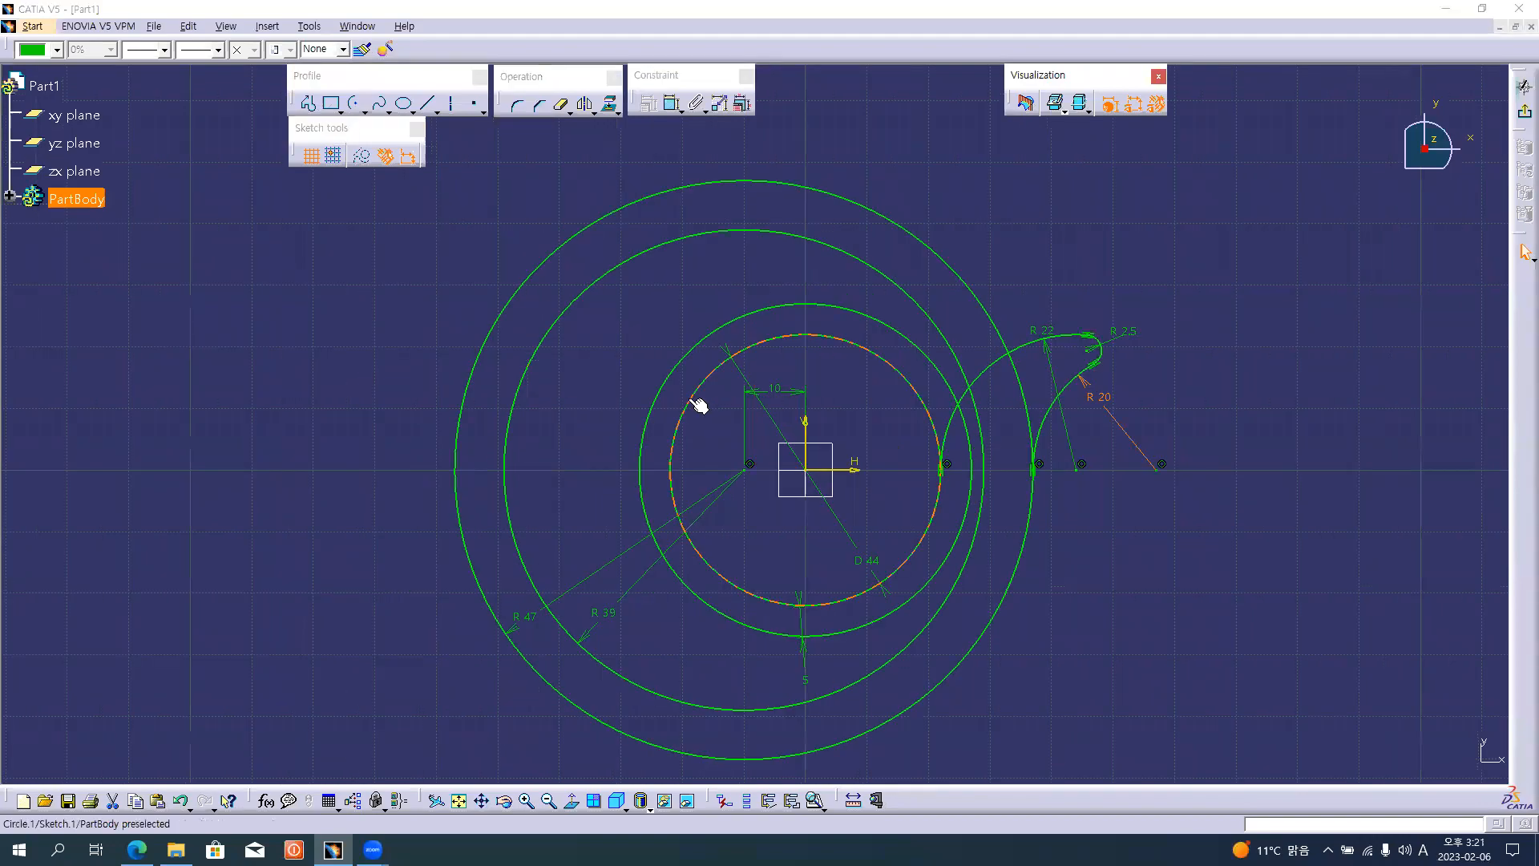
- Draw an arc of about 36 mm radius centred on the H axis, starting upward from the R39 circle's H-axis crossing opposite the hook tip
key("alt+Tab")
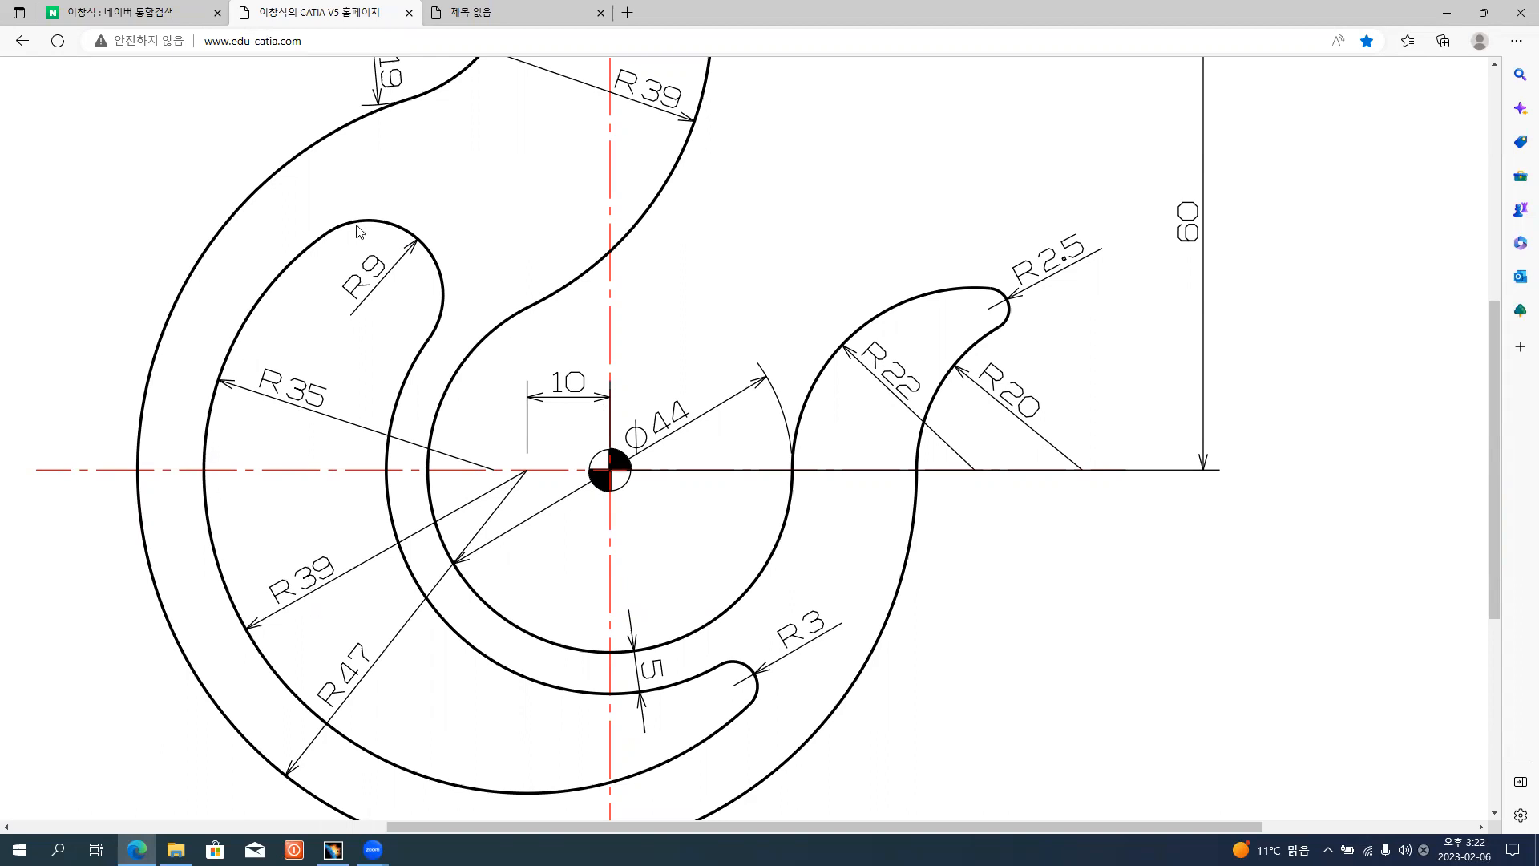
key("alt+Tab")
left_click(355, 104)
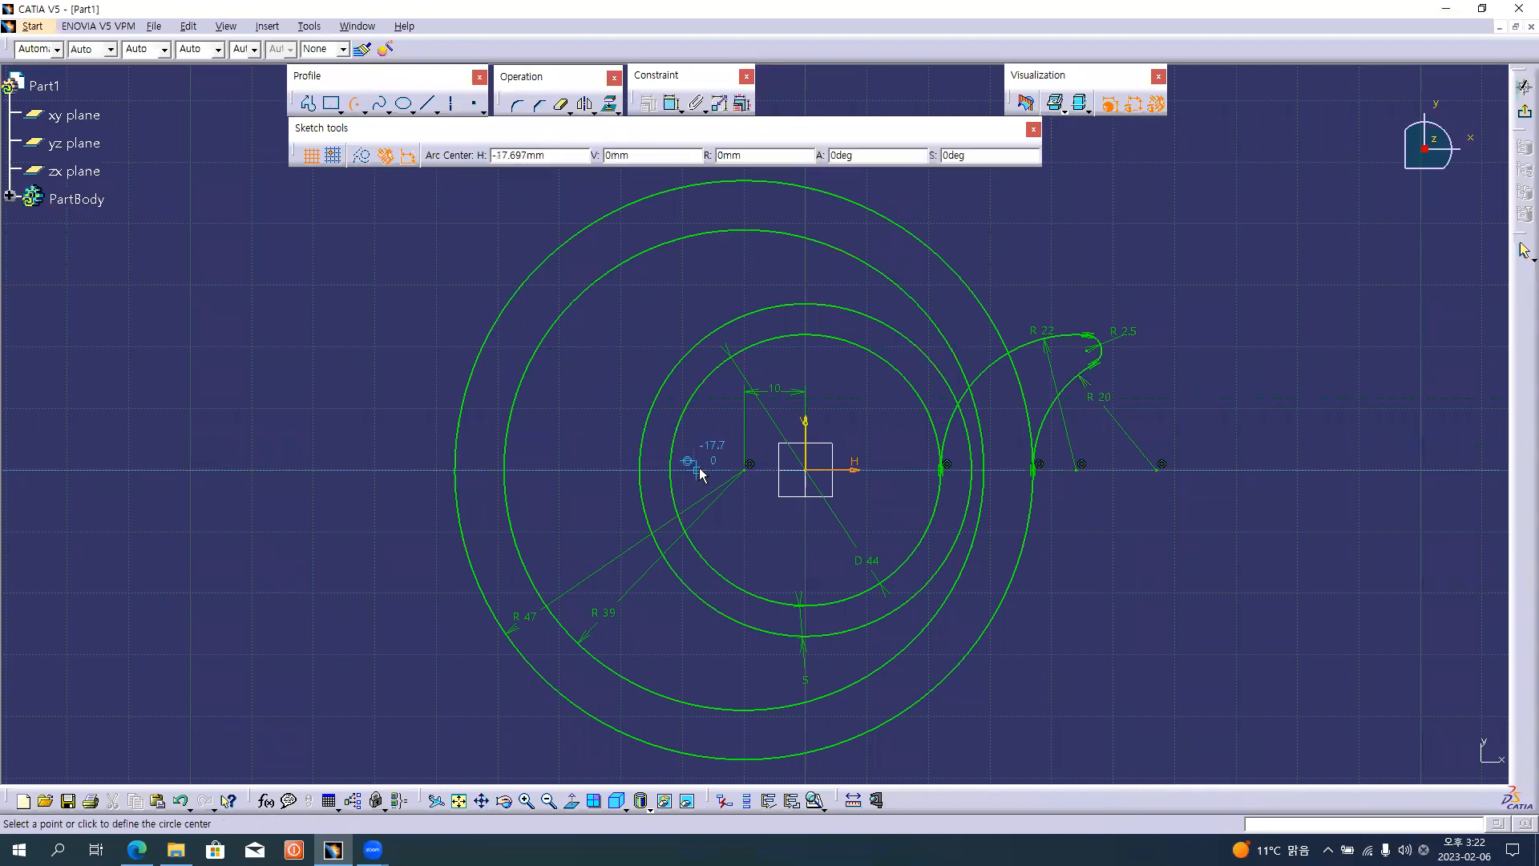
left_click(729, 472)
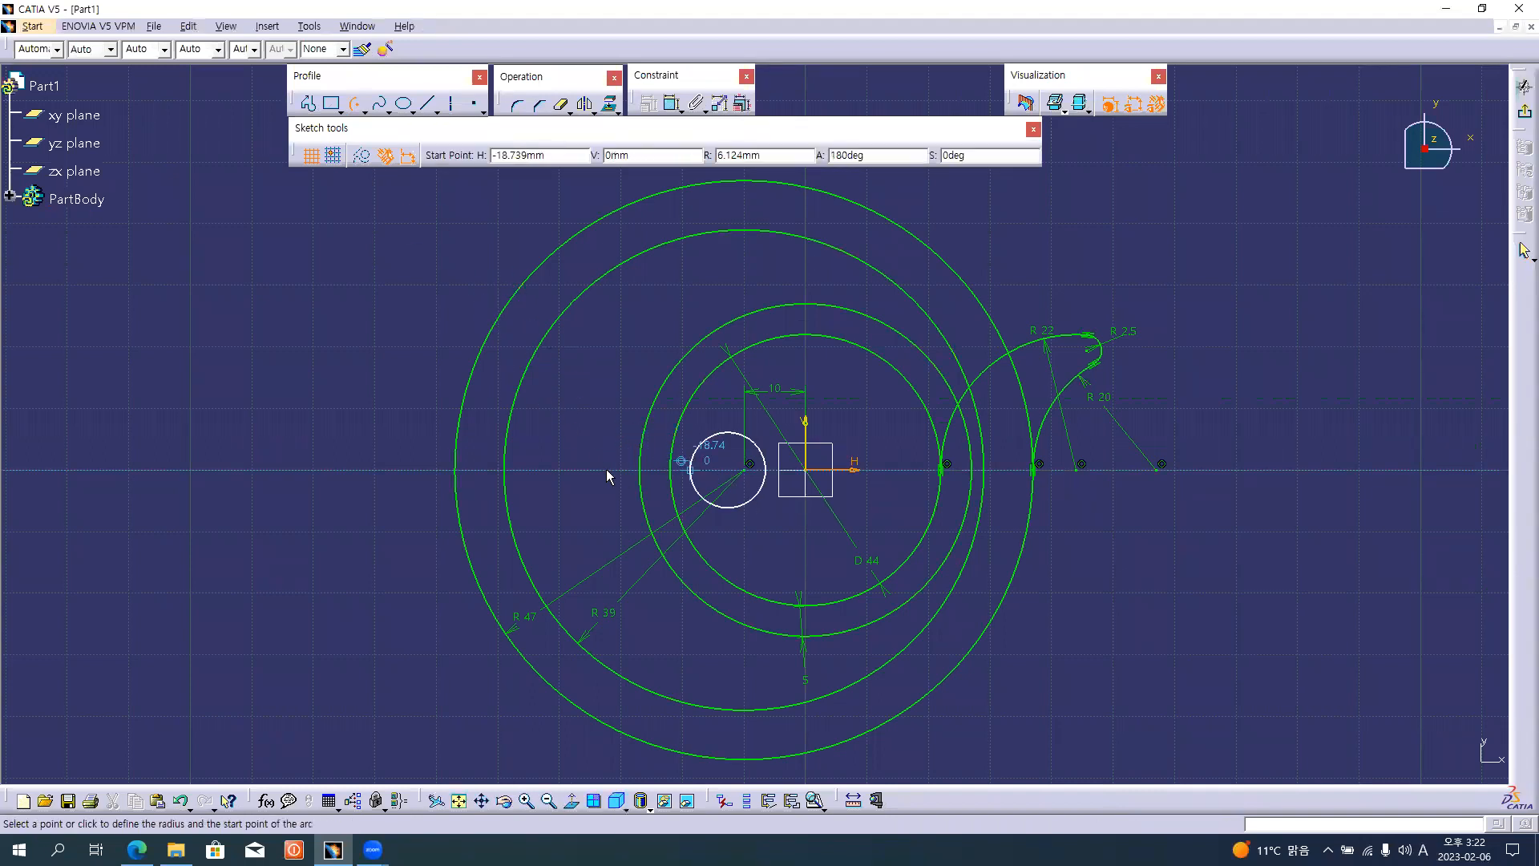
left_click(512, 471)
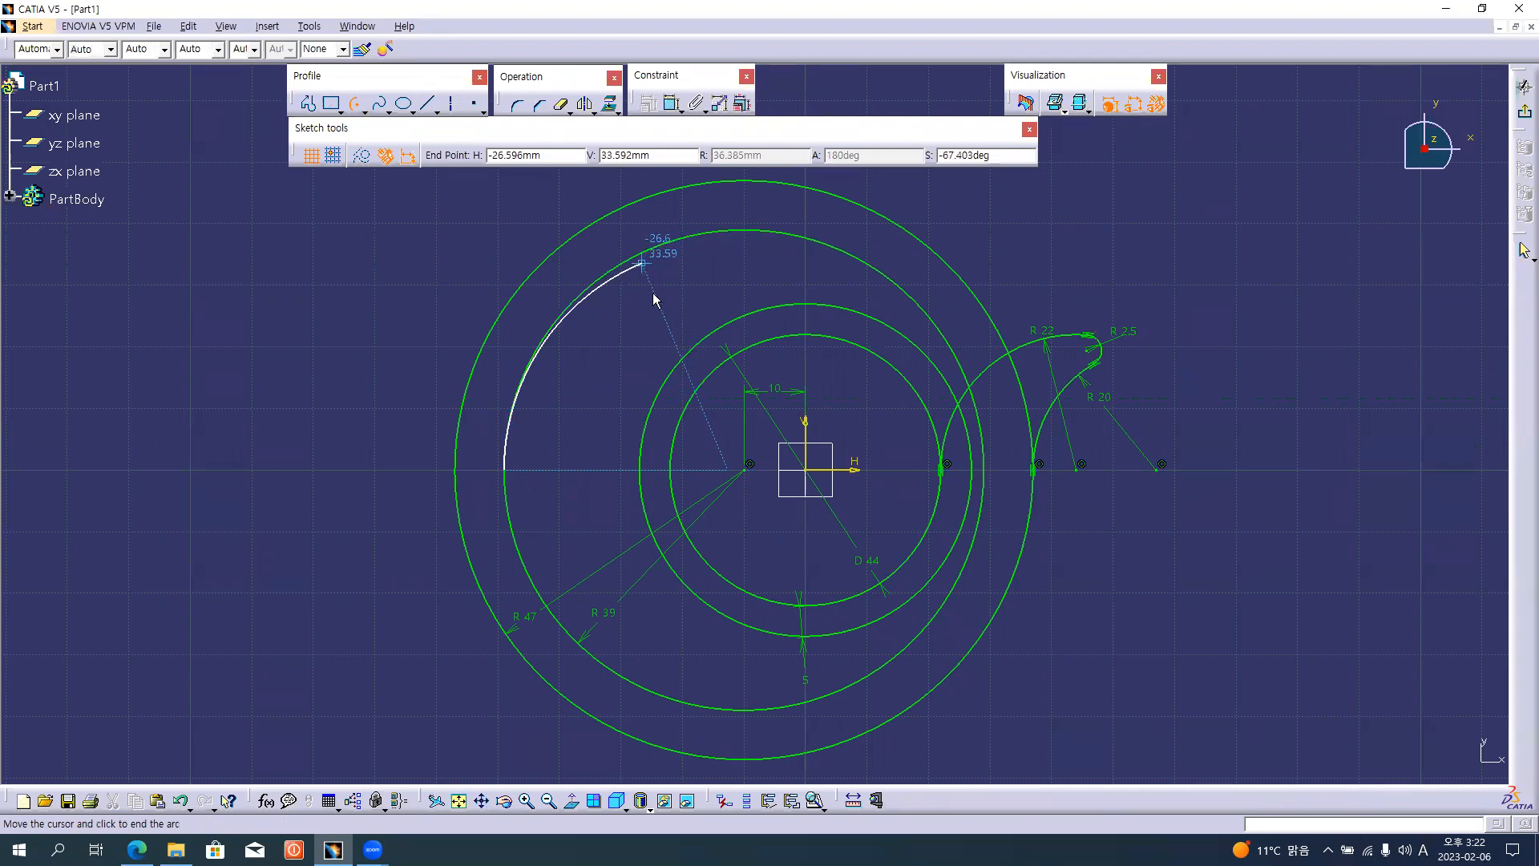
left_click(685, 284)
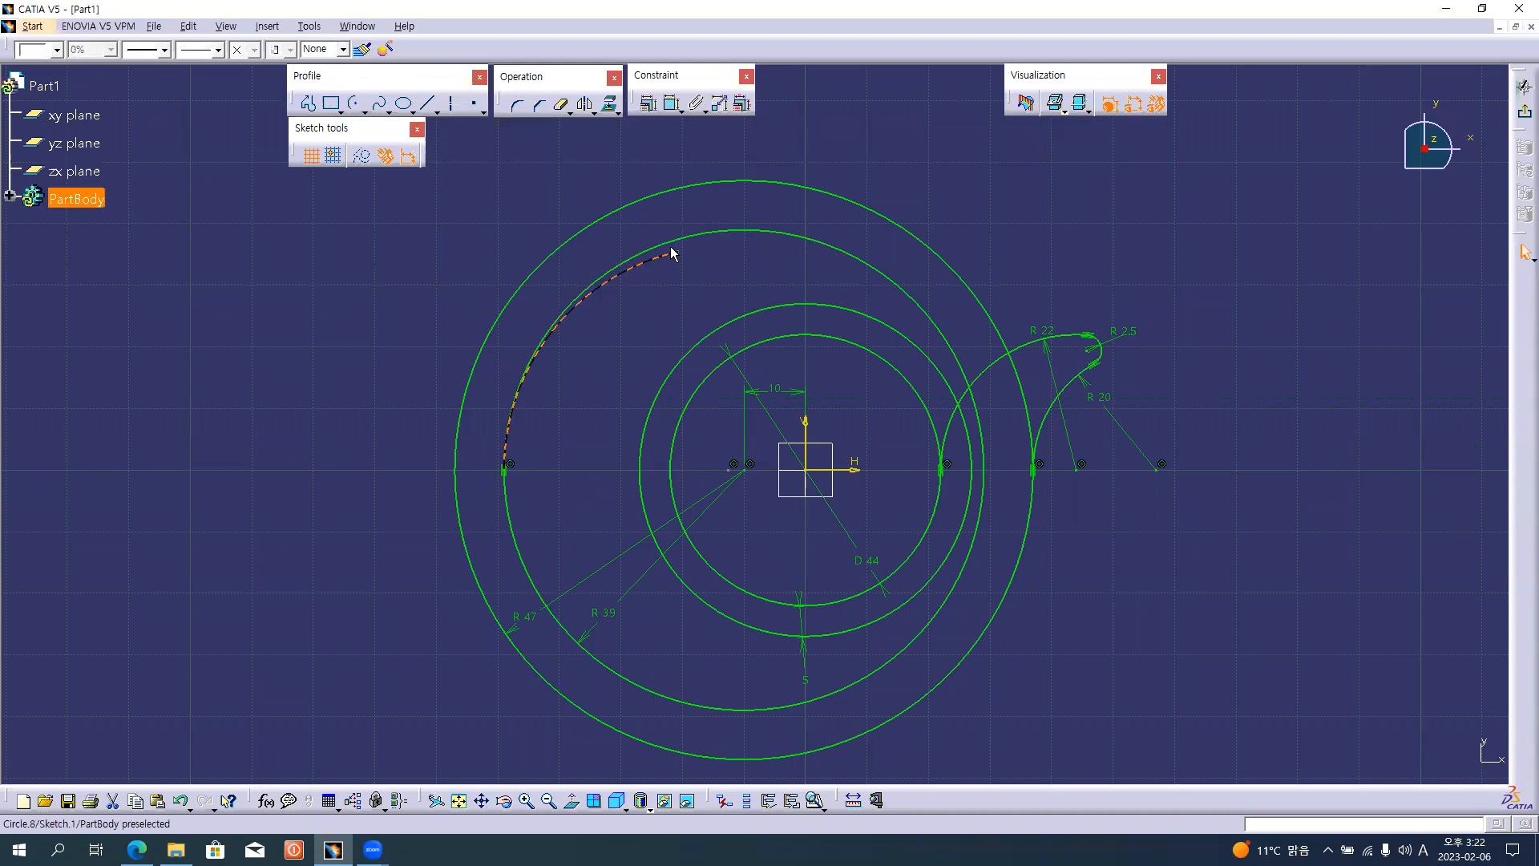
- Add a radius dimension to the new upper arc and set it to 35 mm
left_click(670, 110)
left_click(548, 337)
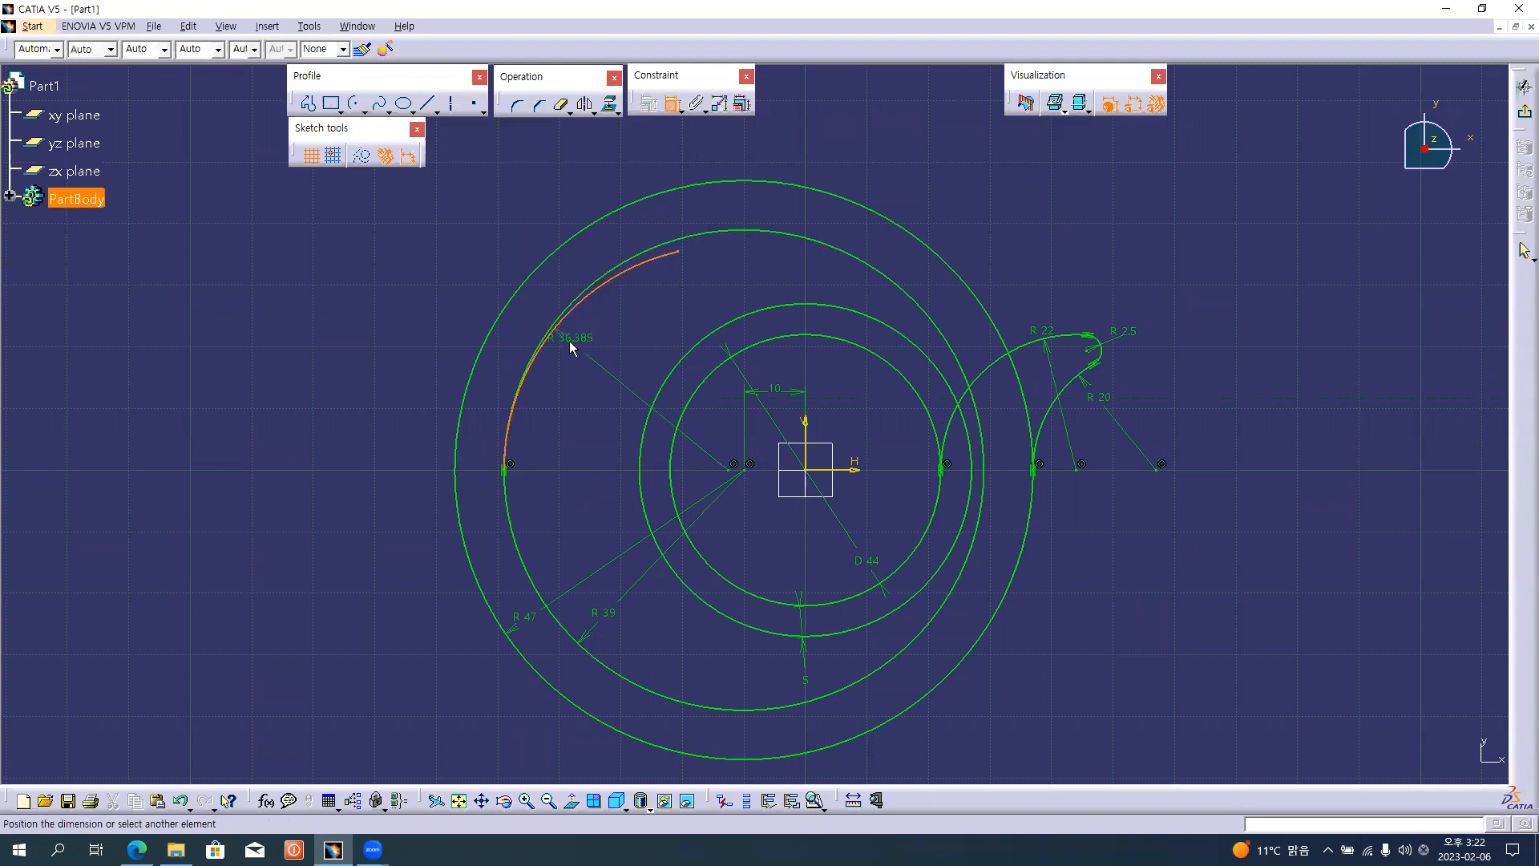
left_click(584, 334)
double_click(593, 329)
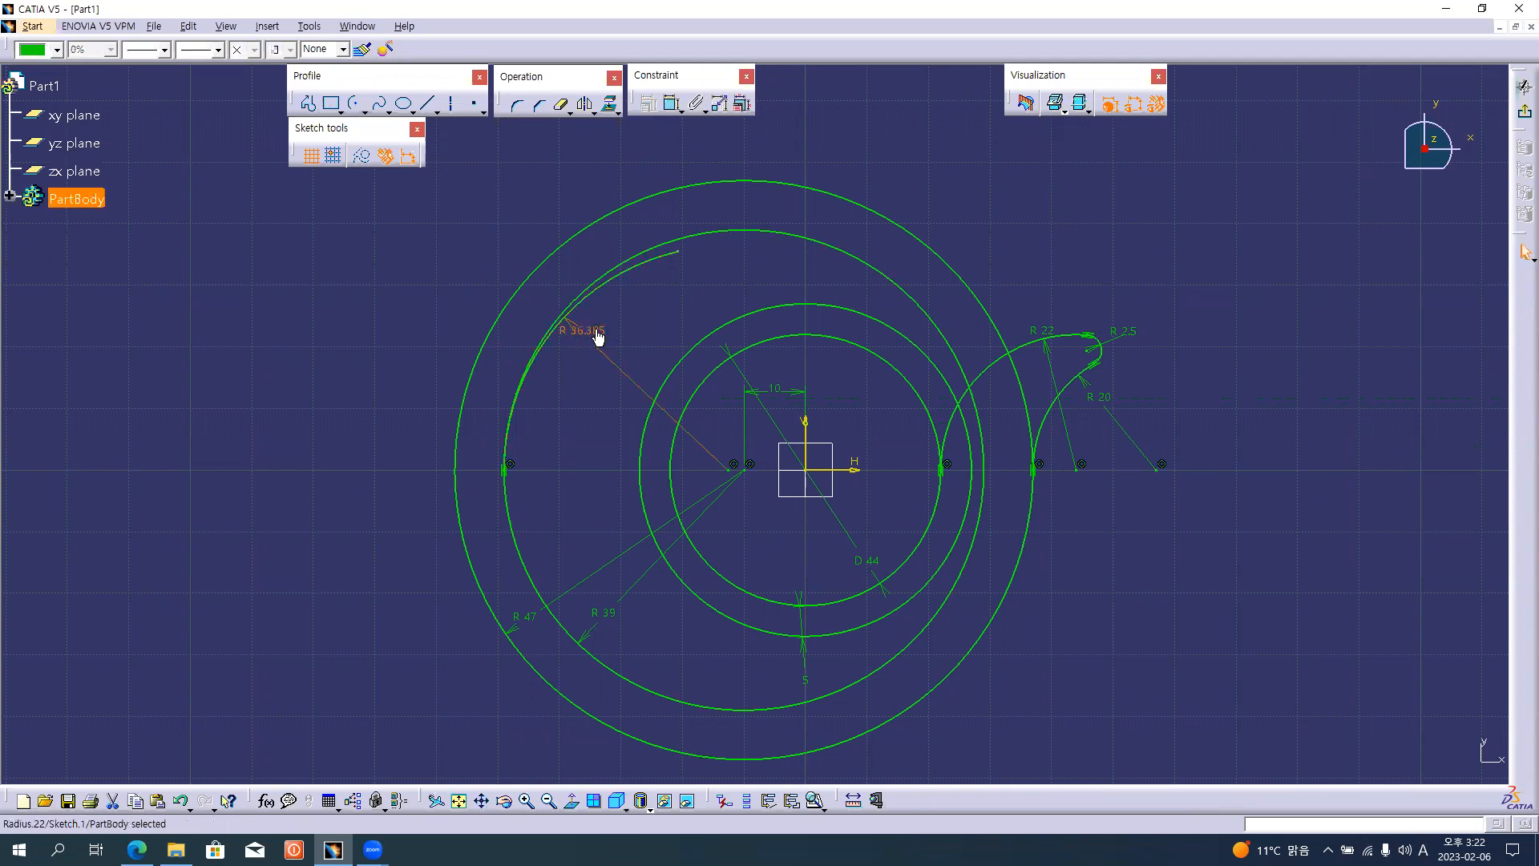
type("35")
key("Return")
left_click(570, 433)
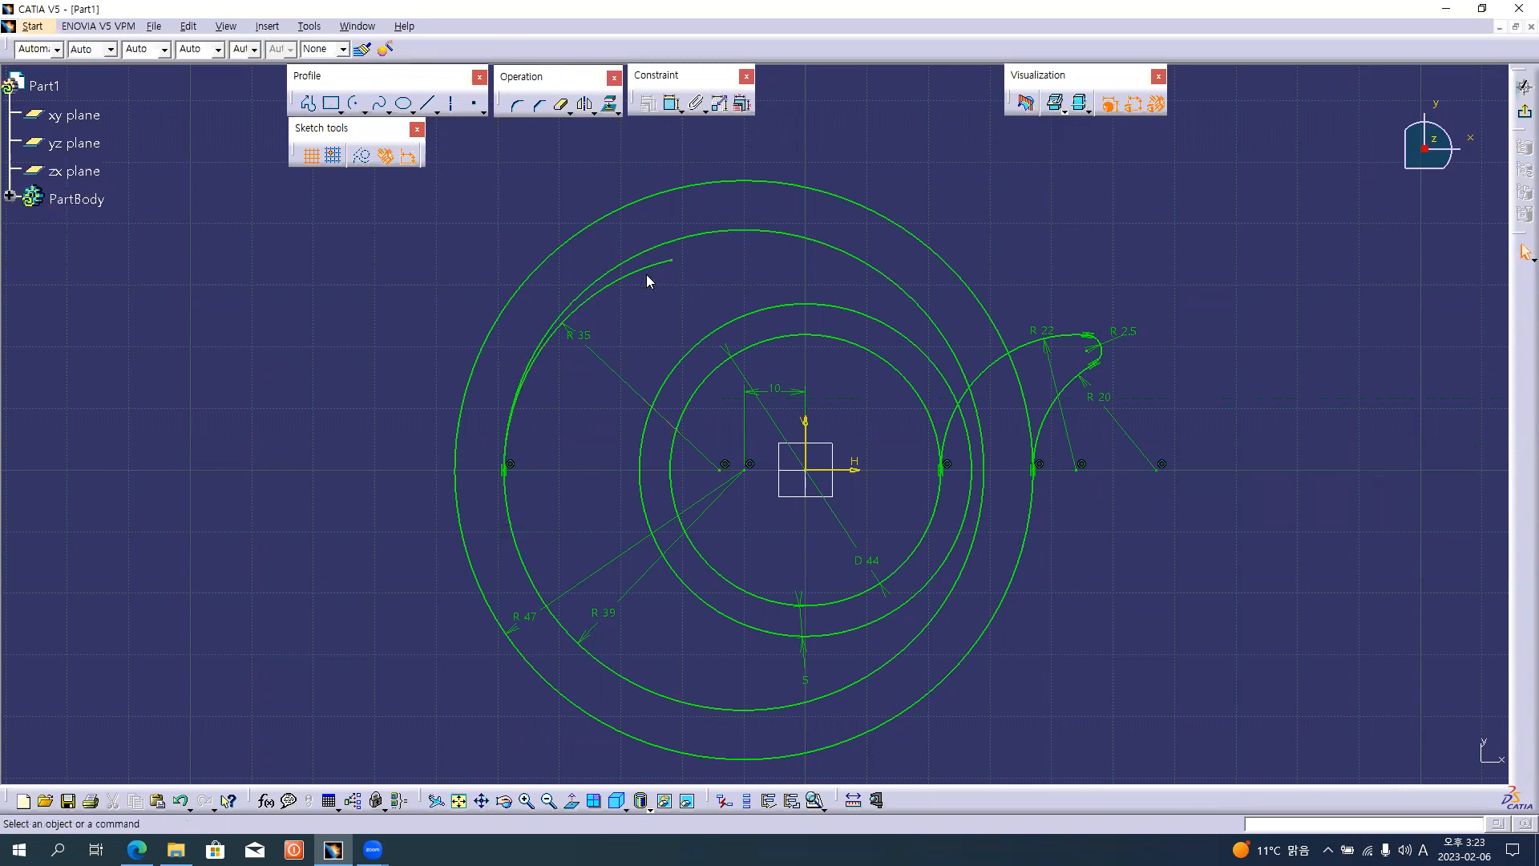
- Round the slot's upper end with a Corner of about 9.1 mm radius between the R35 arc and the 5 mm offset circle, trimming both
key("alt+Tab")
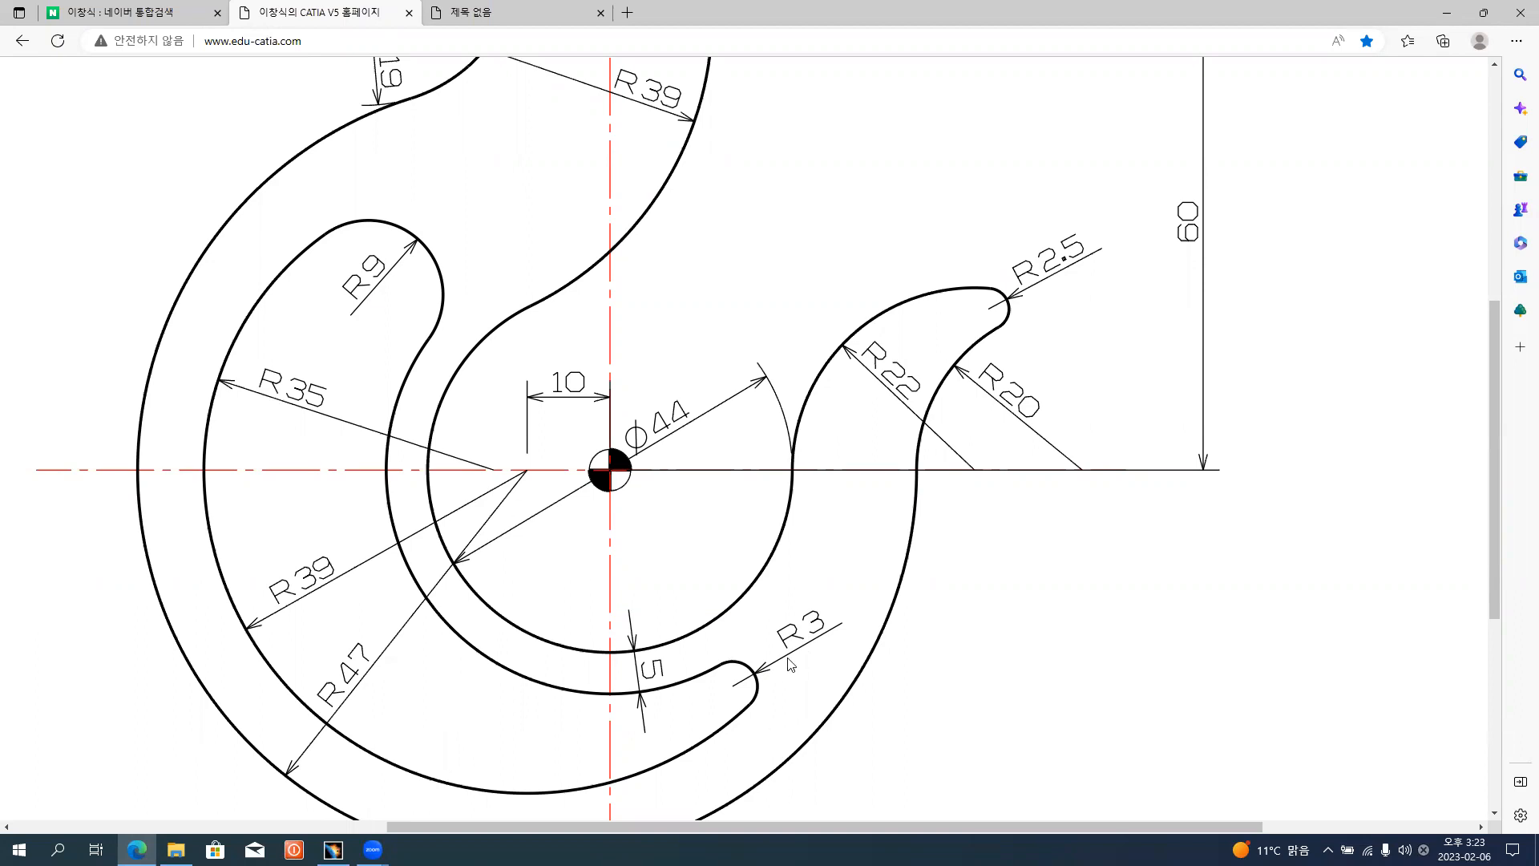
key("alt+Tab")
left_click(514, 110)
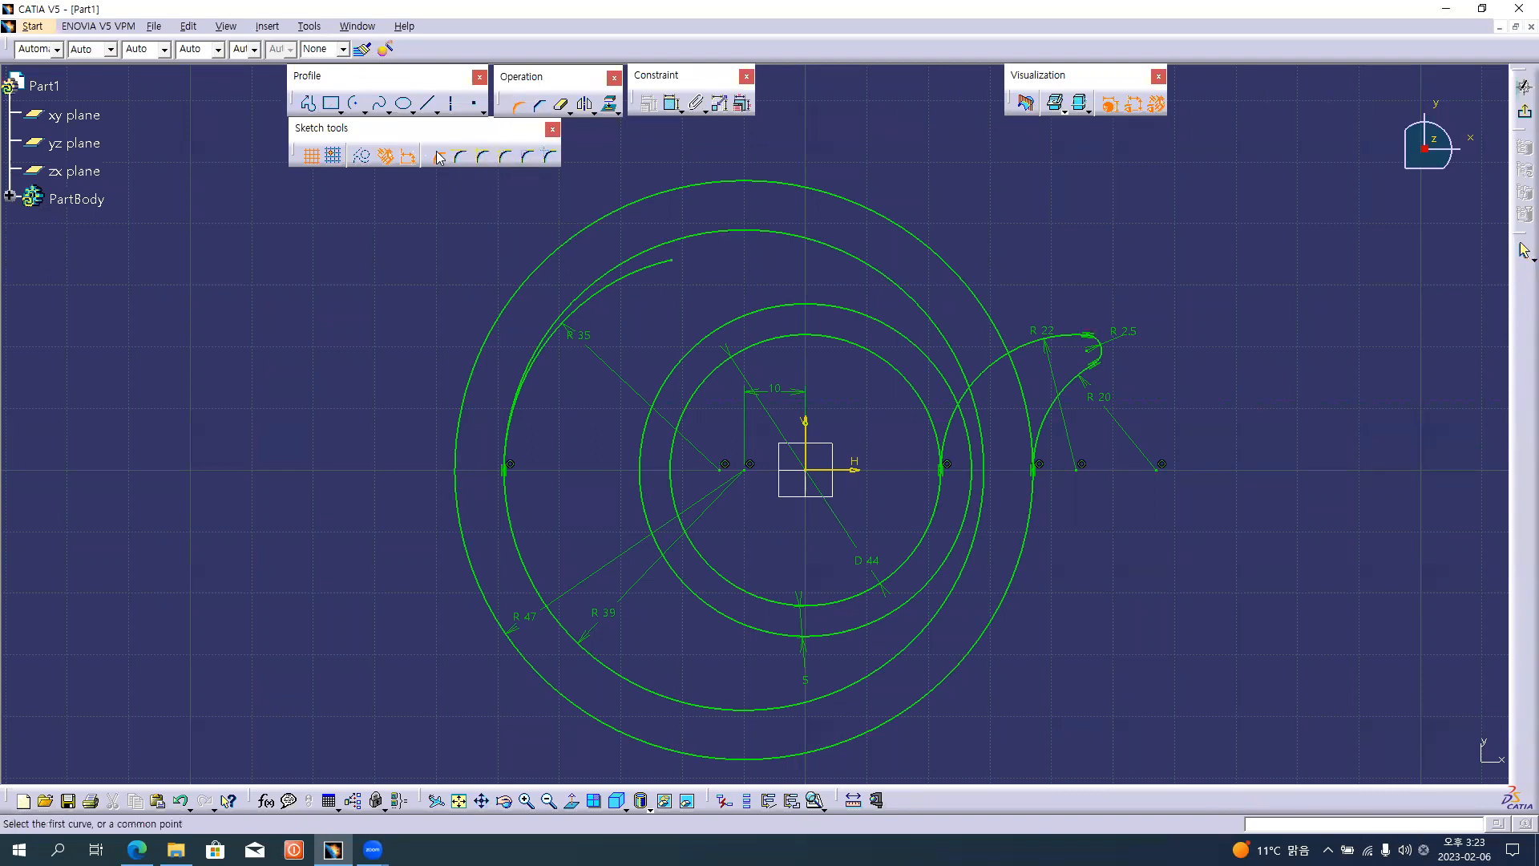
left_click(638, 271)
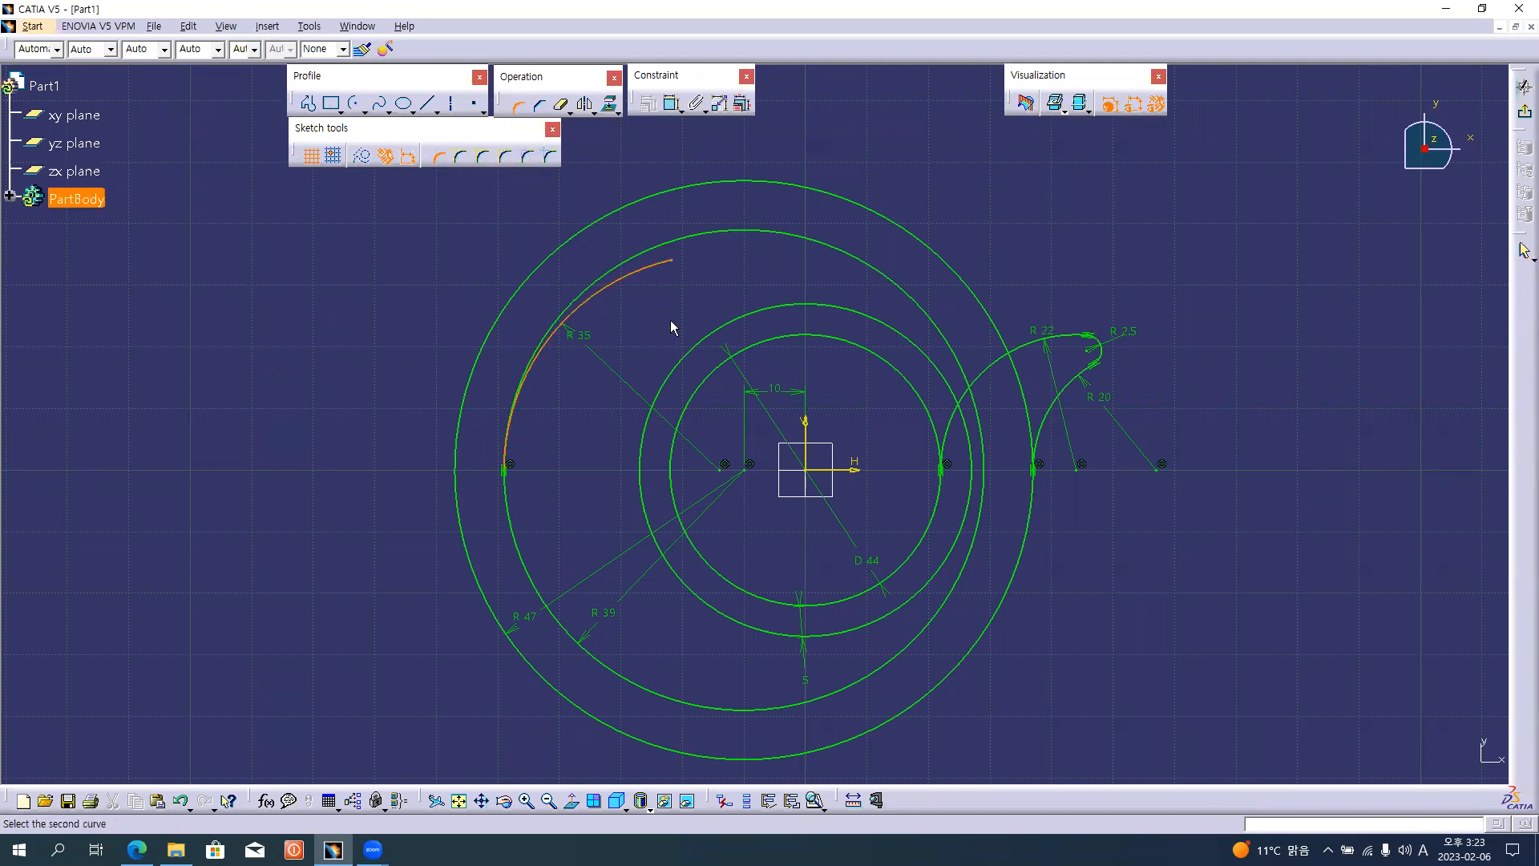
left_click(681, 357)
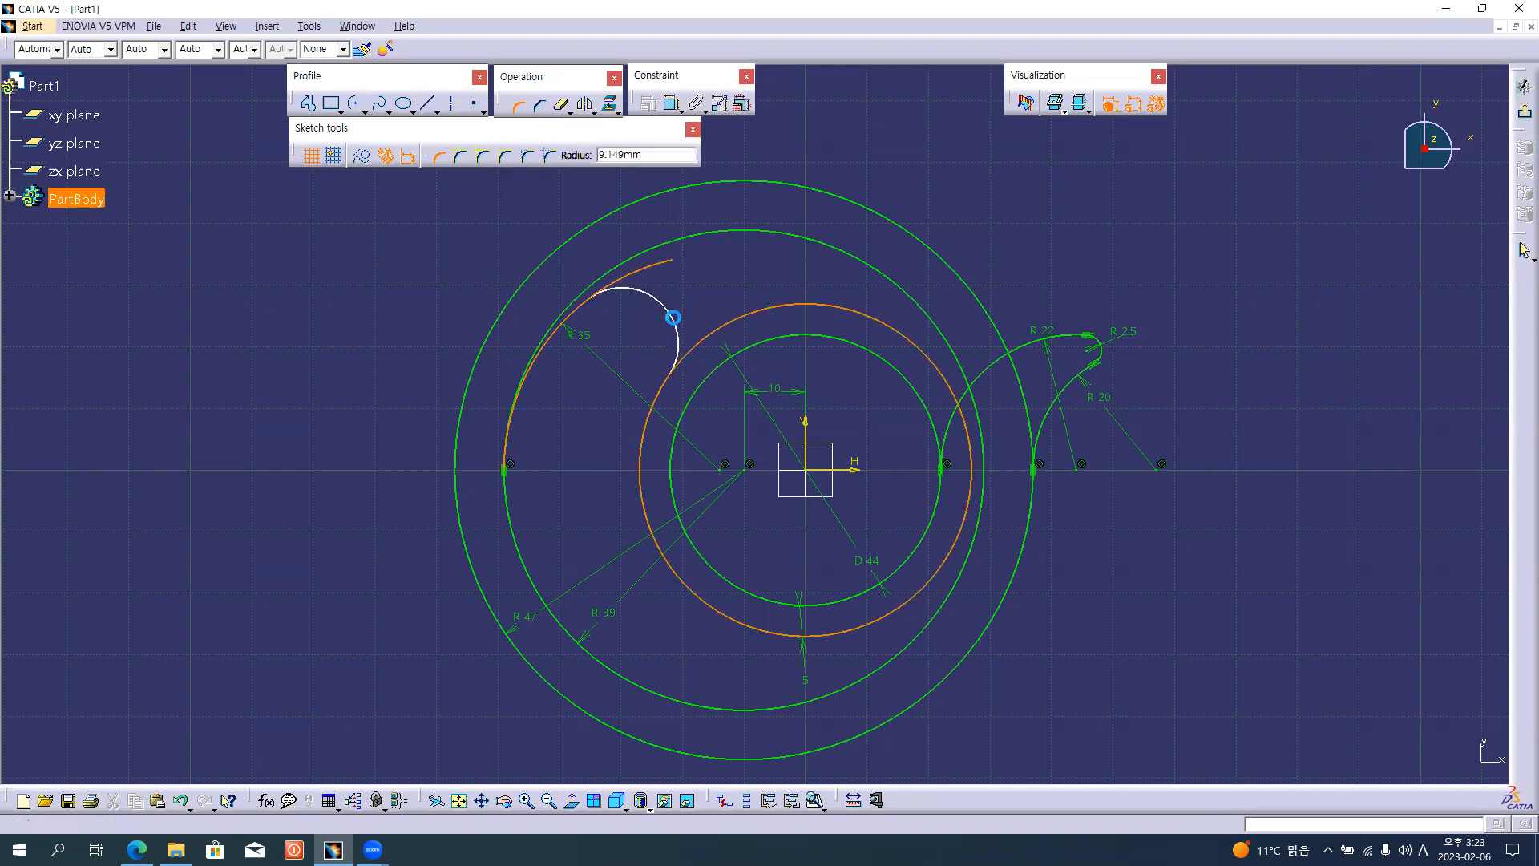
left_click(686, 326)
- Round the slot's lower end with a Corner between the 5 mm offset arc and the R39 circle, trimming both
left_click(851, 631)
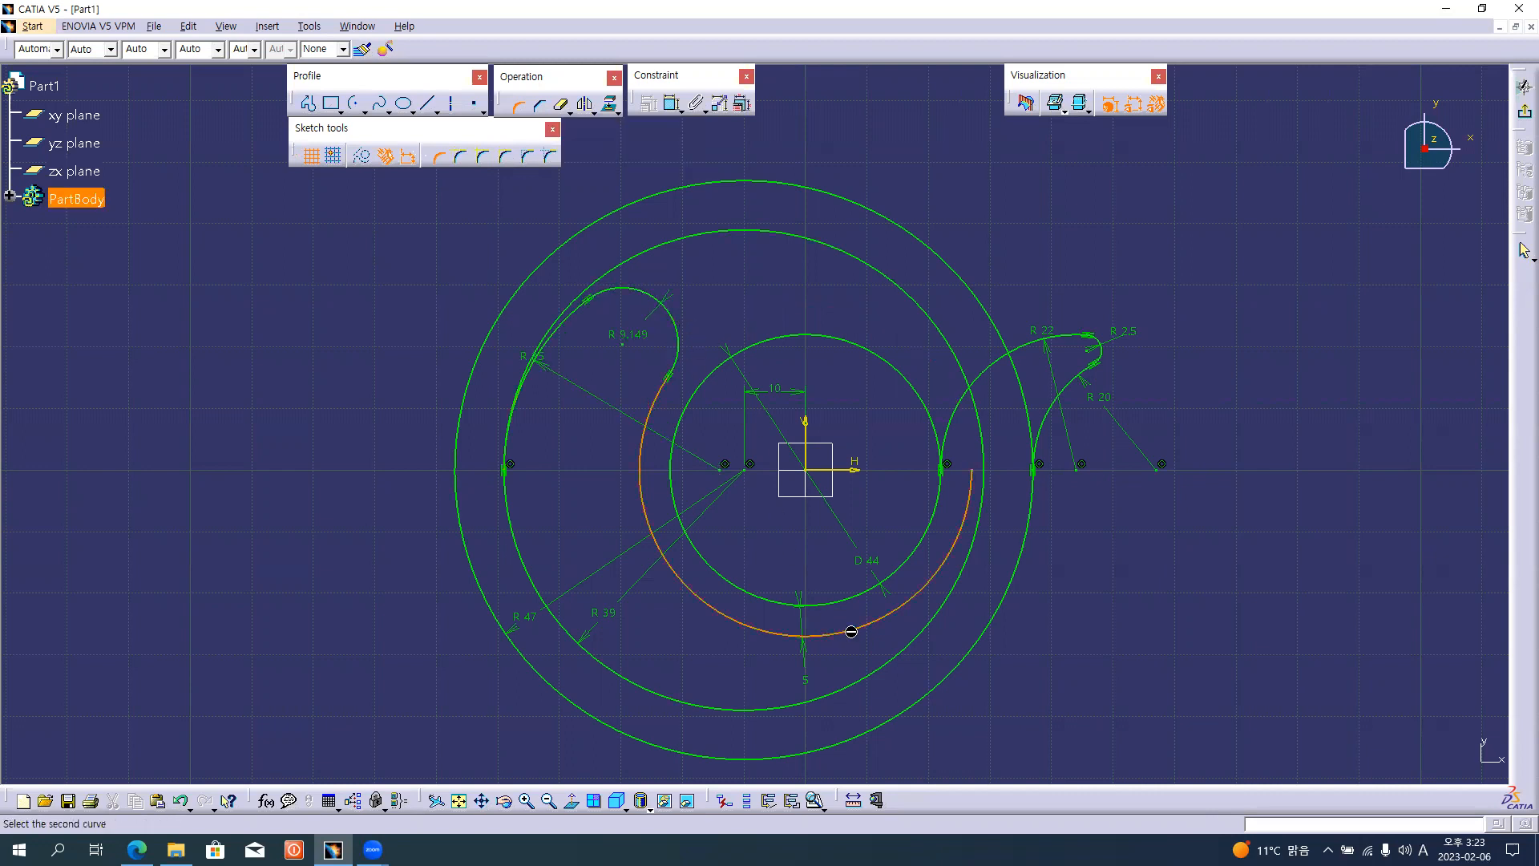
left_click(874, 680)
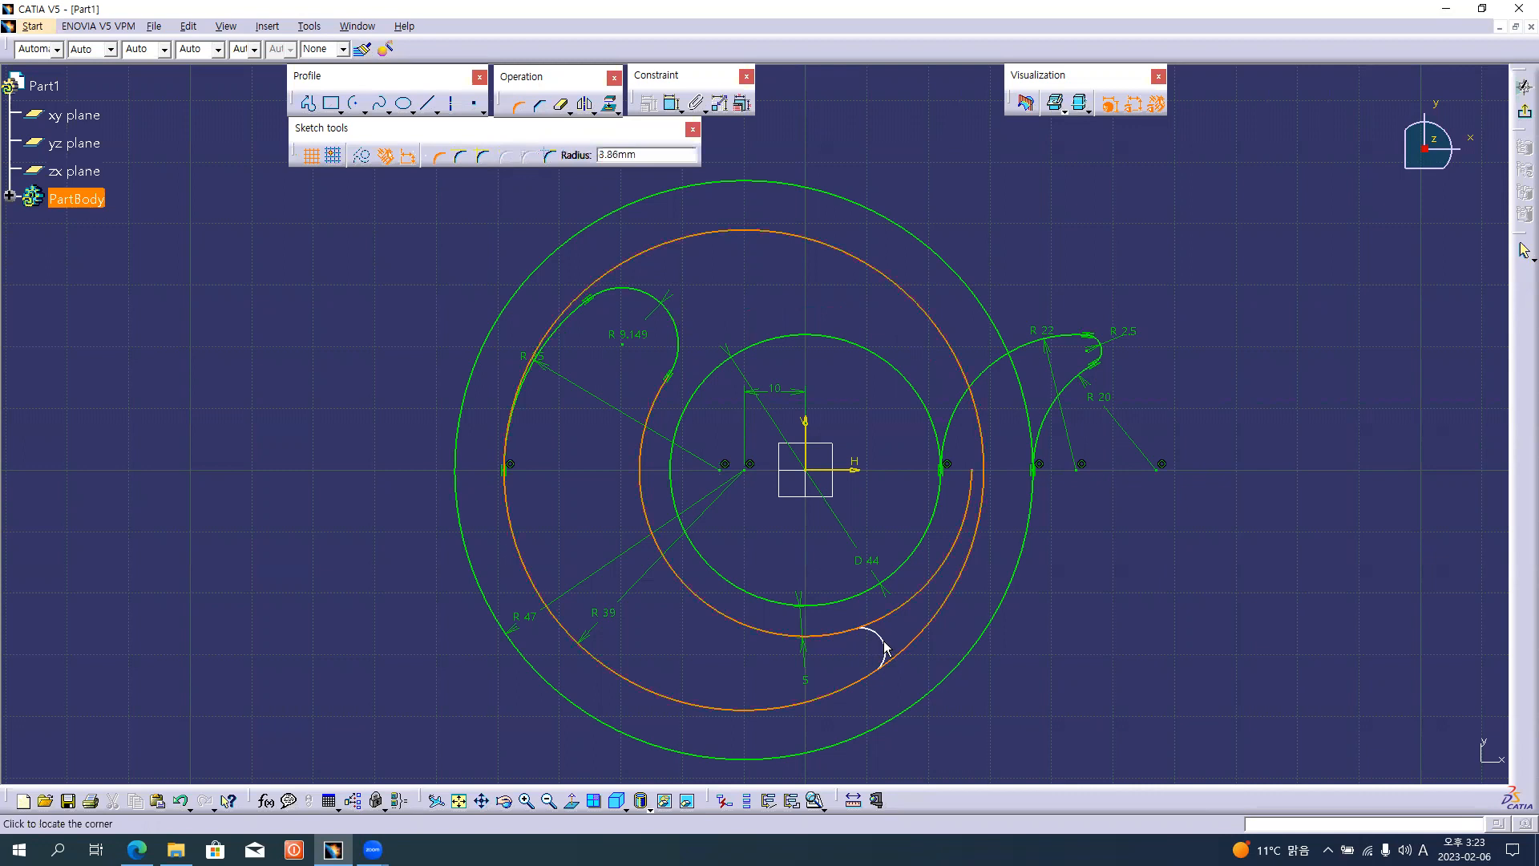
left_click(892, 645)
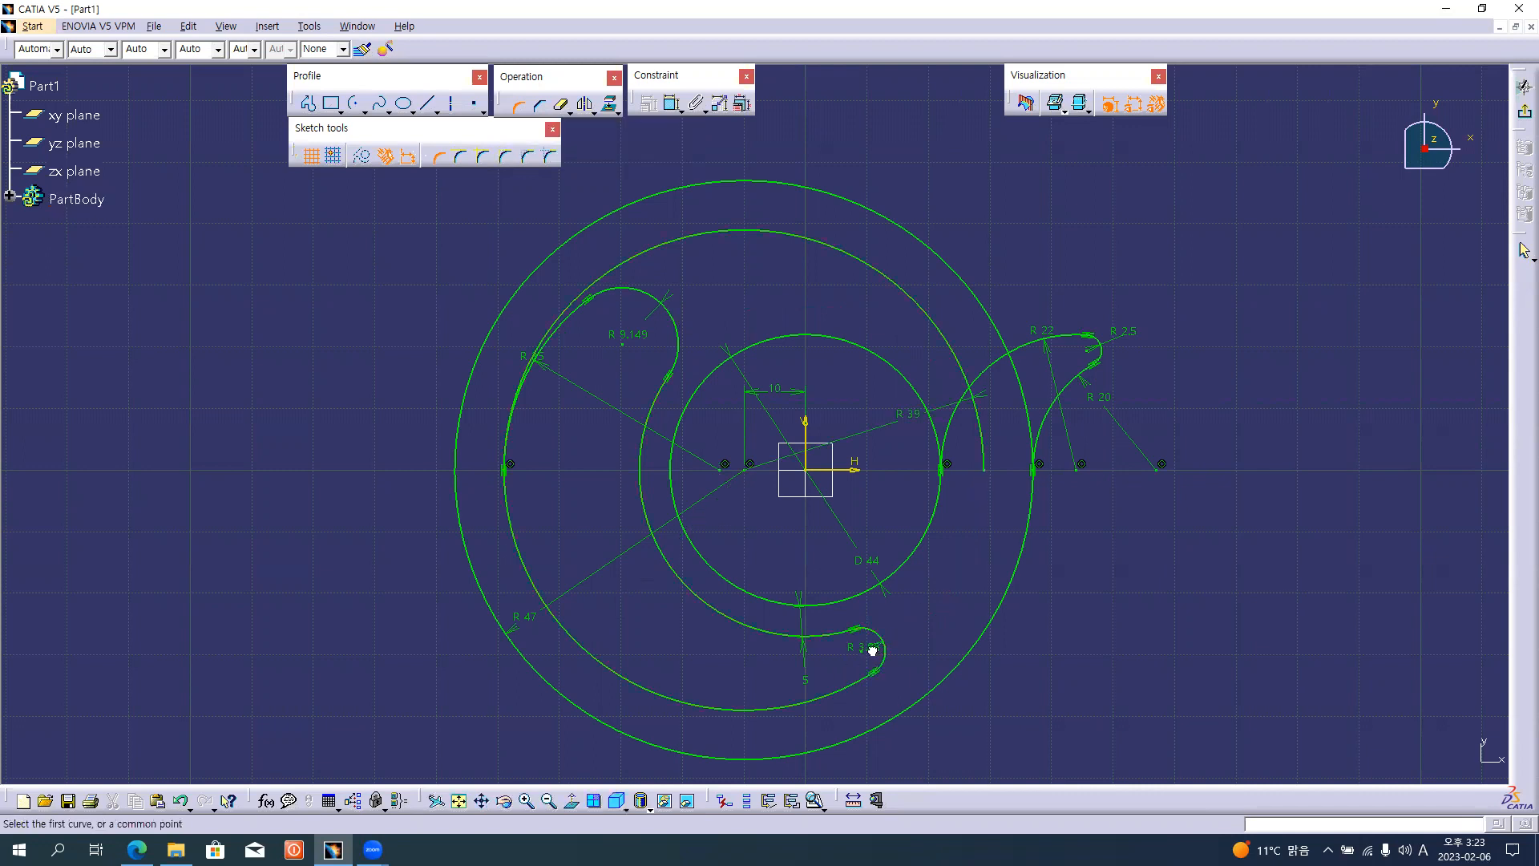
- Set the radius of the slot's lower corner to 3 mm and of its upper corner to 9 mm
double_click(874, 656)
type("3")
key("Return")
double_click(633, 334)
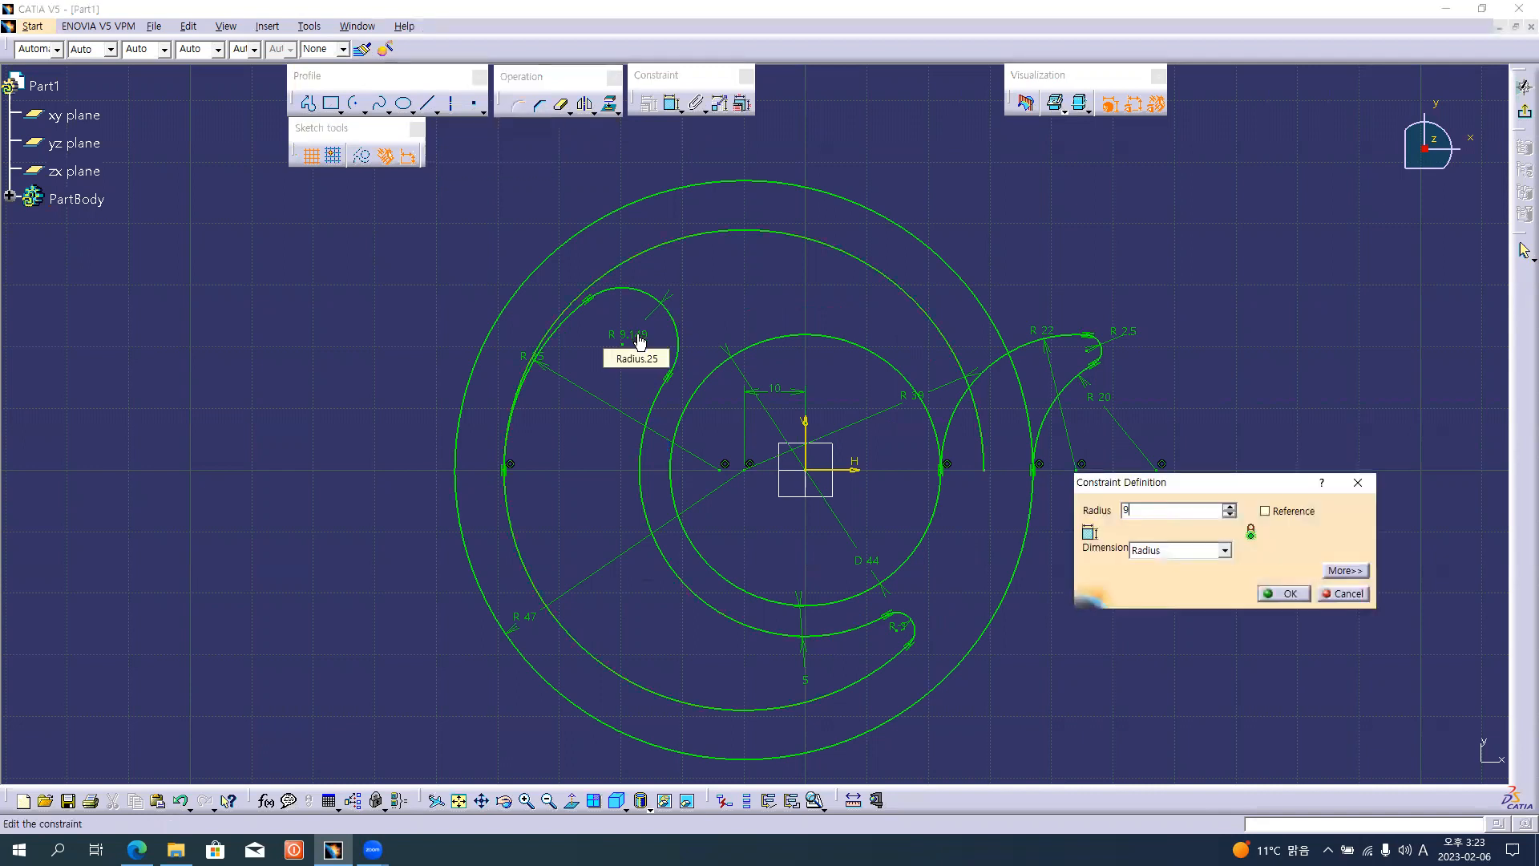
type("9")
key("Return")
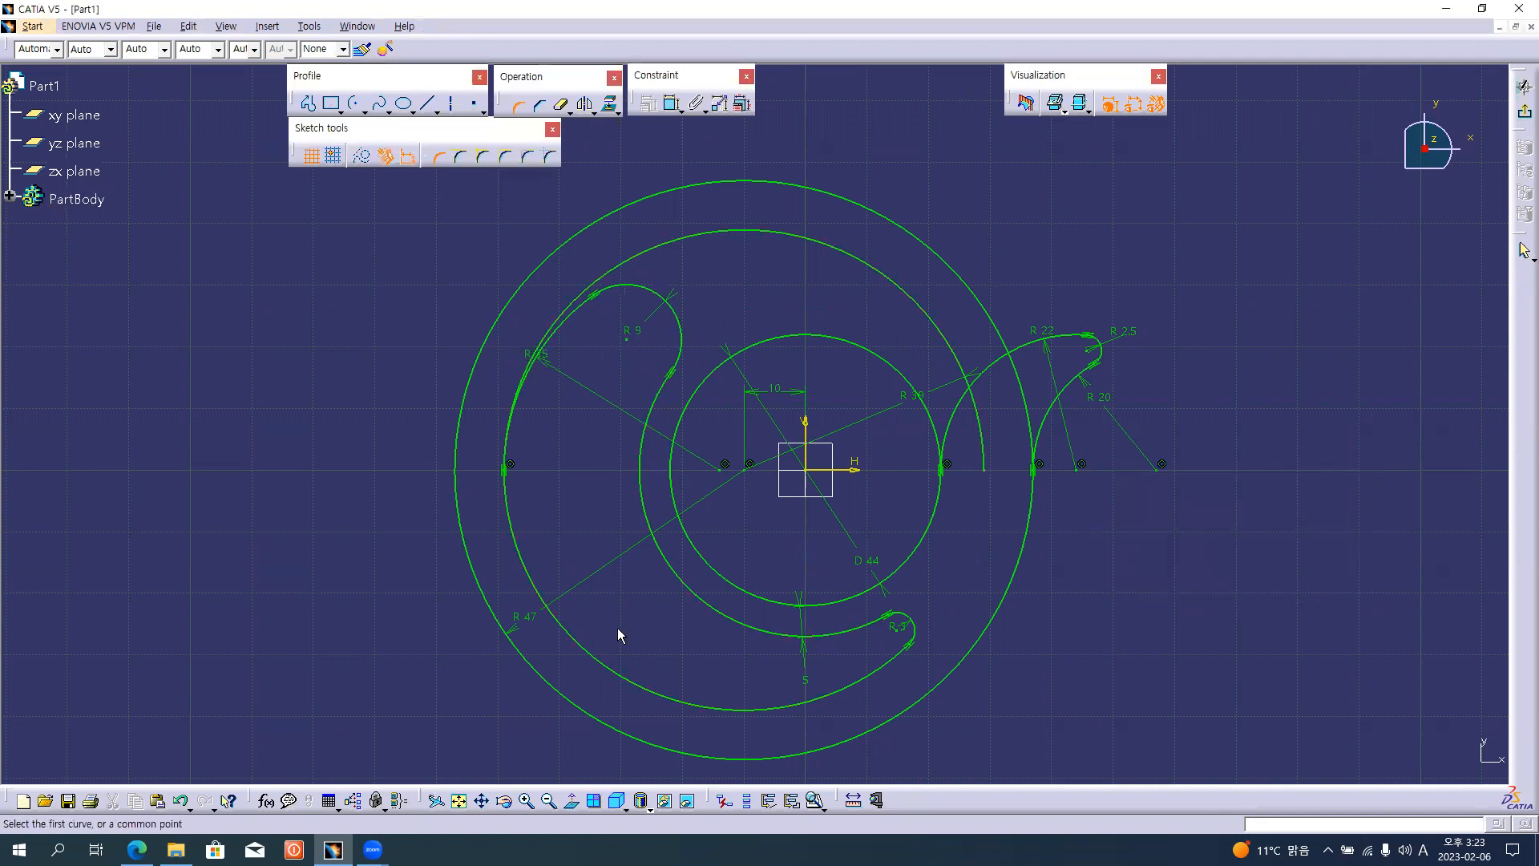
- Trim the R35 and R39 arcs to each other at their H-axis meeting point, removing the surplus upper part of the R39 arc
key("alt+Tab")
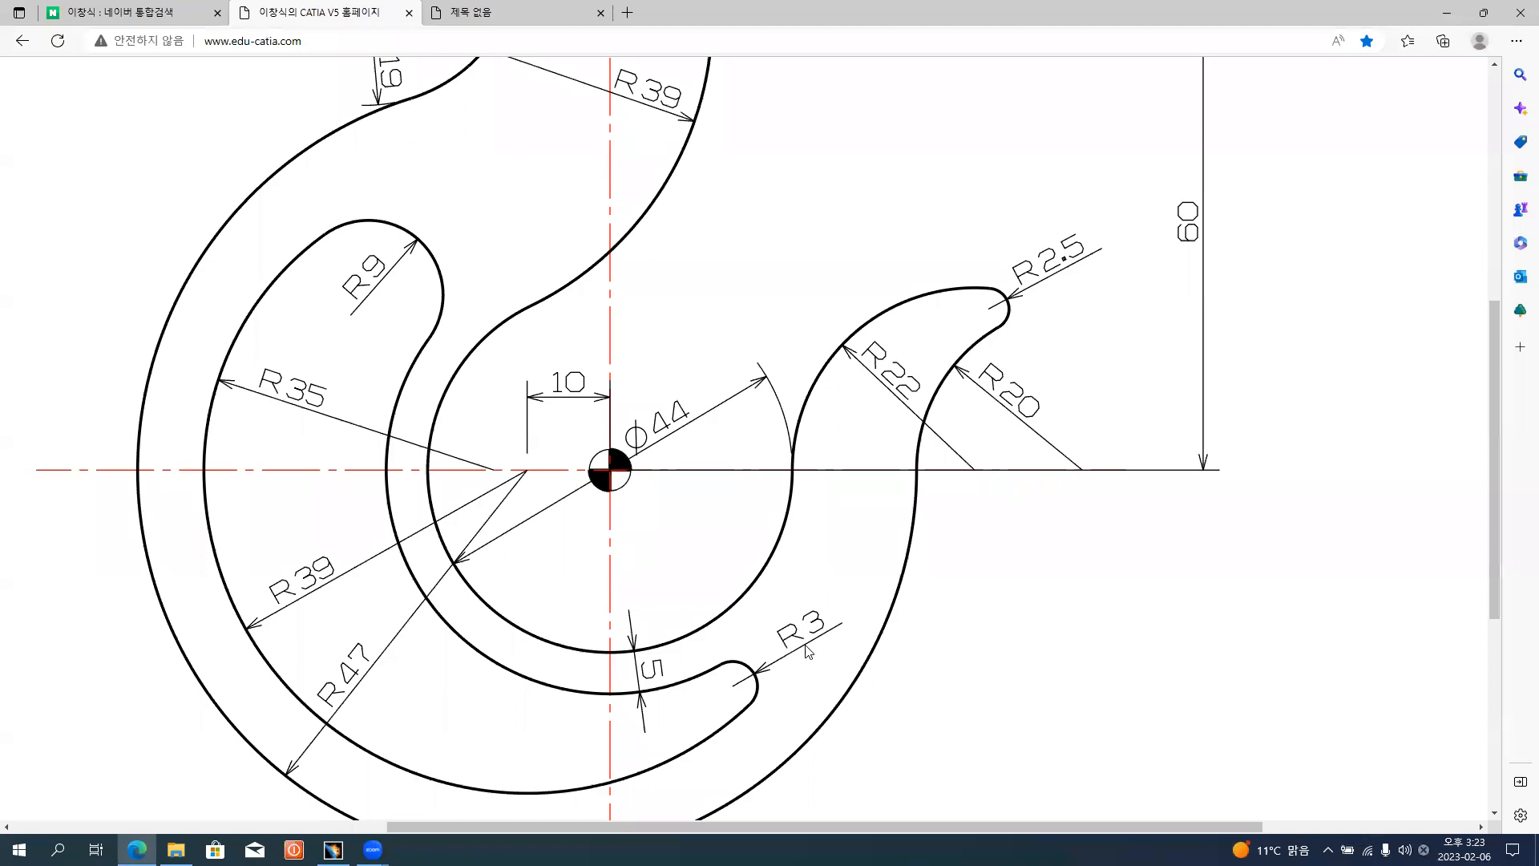
key("alt+Tab")
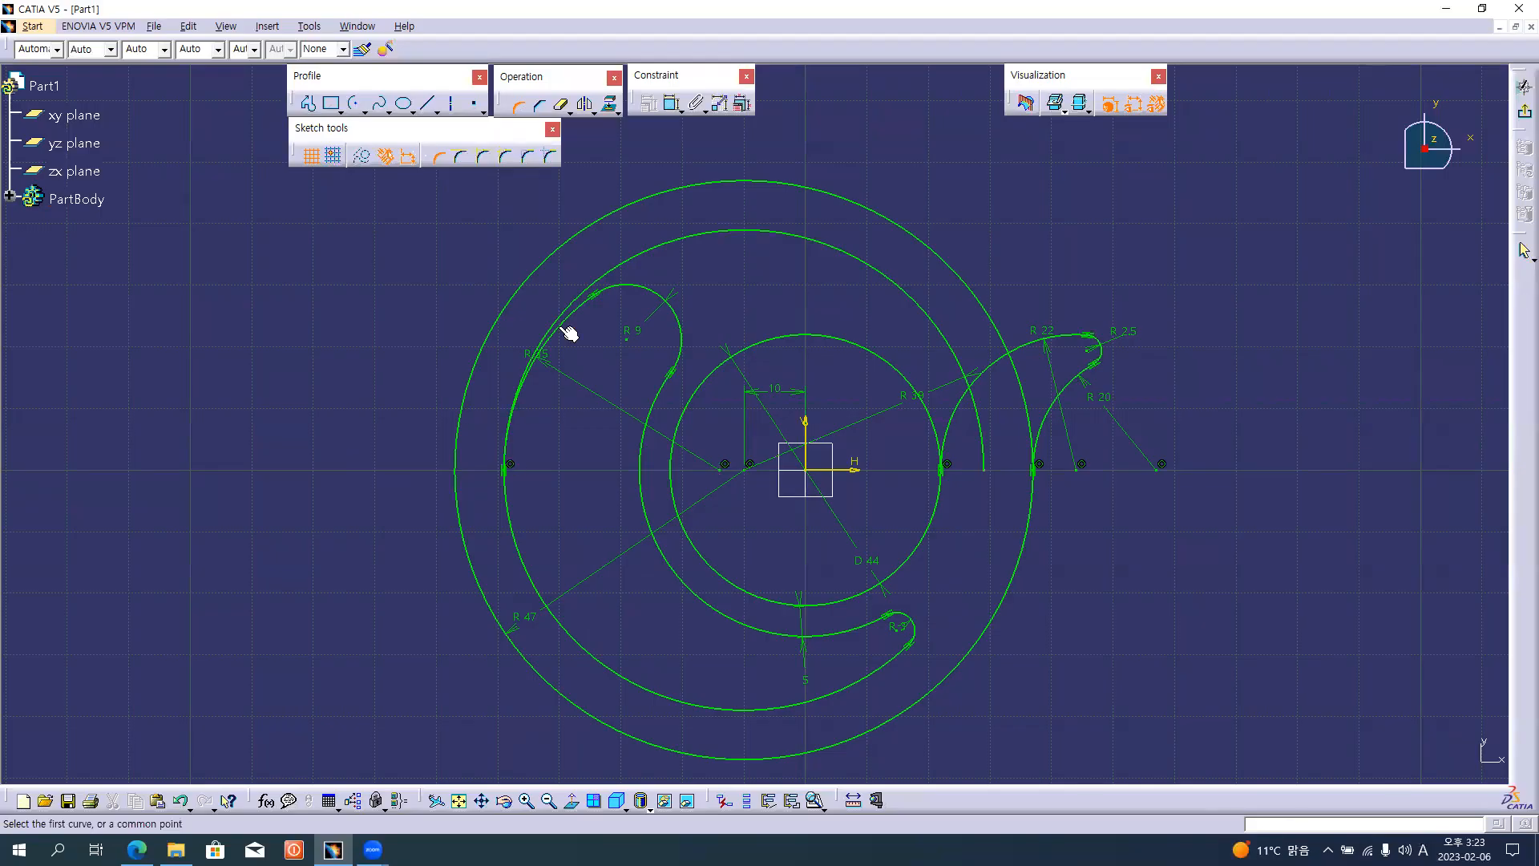
left_click(572, 114)
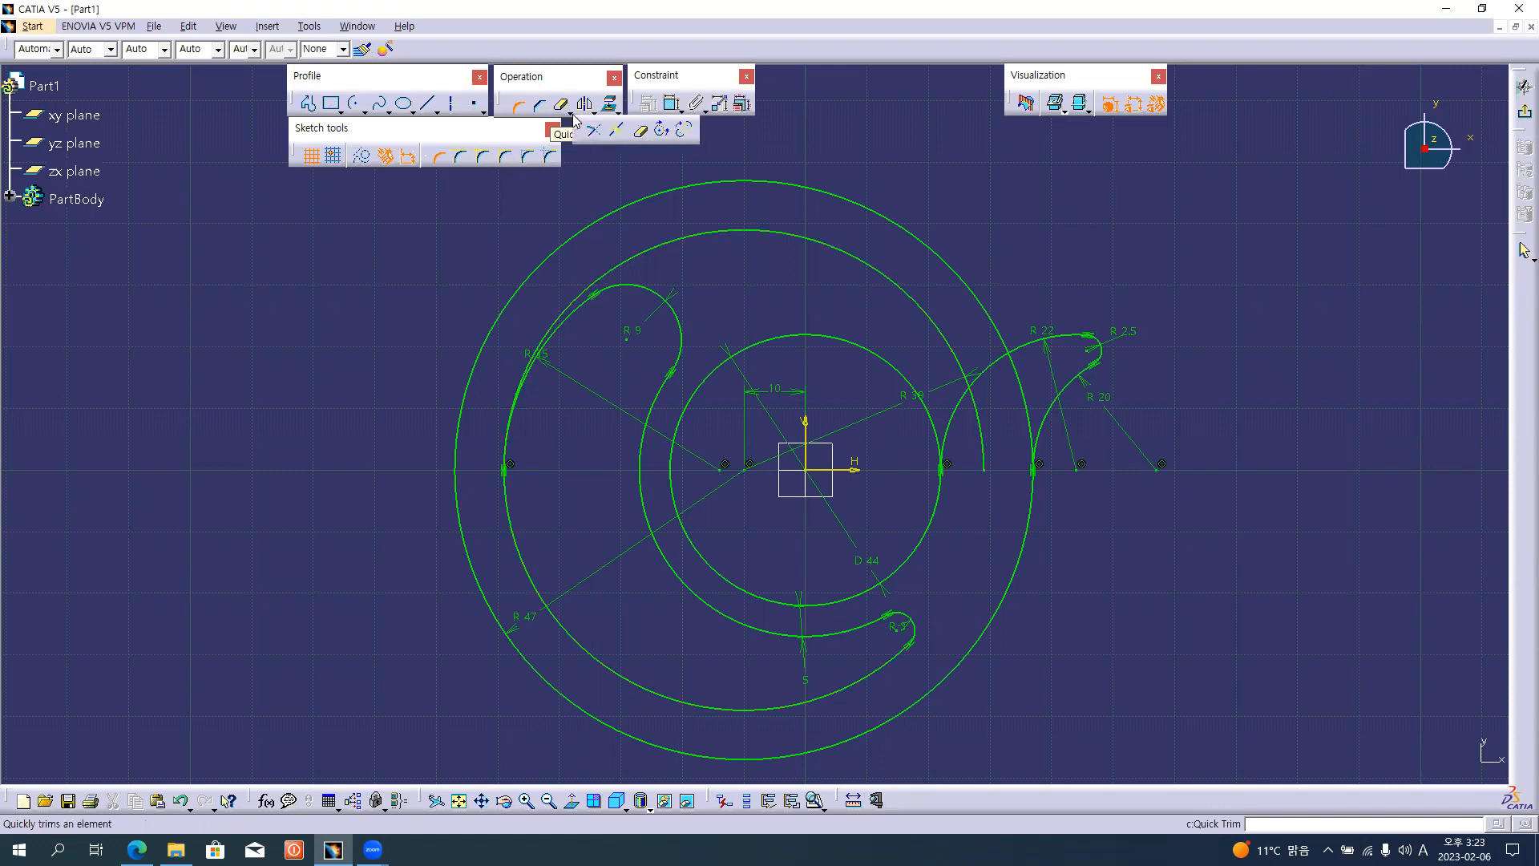
left_click(594, 132)
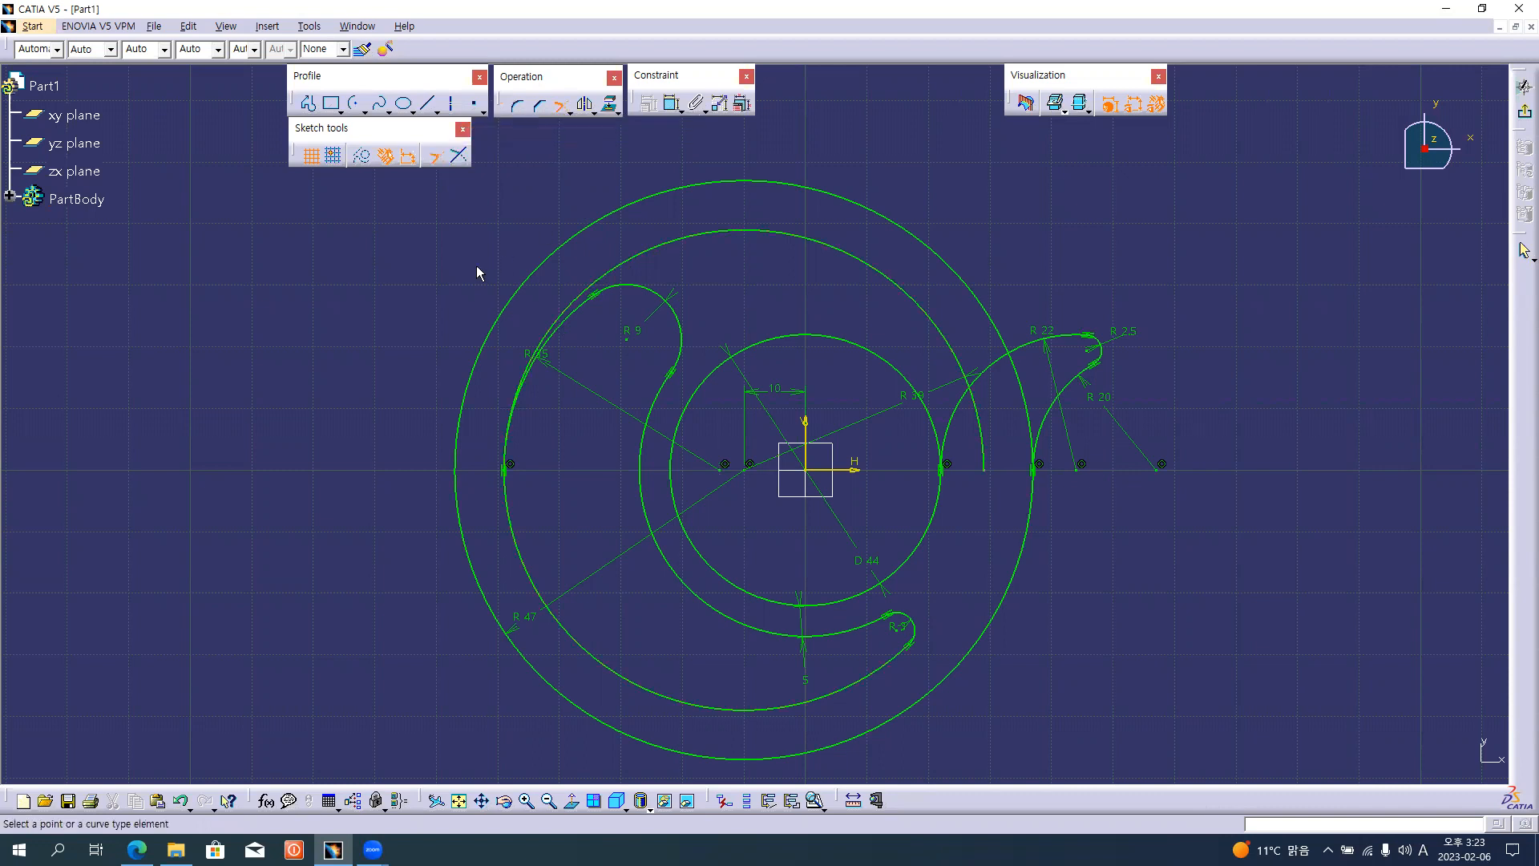
left_click(461, 157)
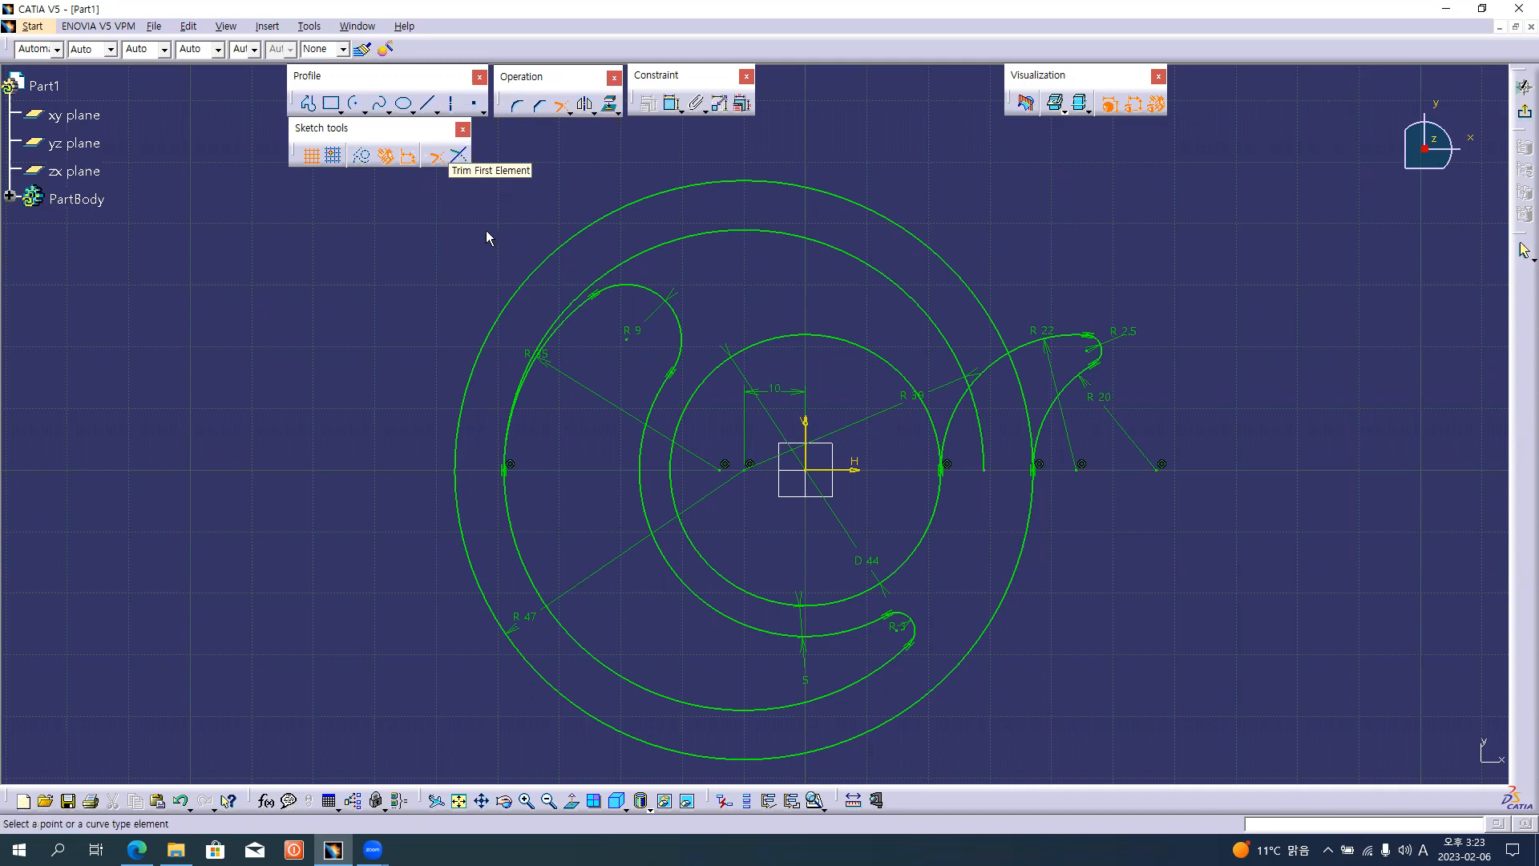
left_click(543, 373)
left_click(532, 566)
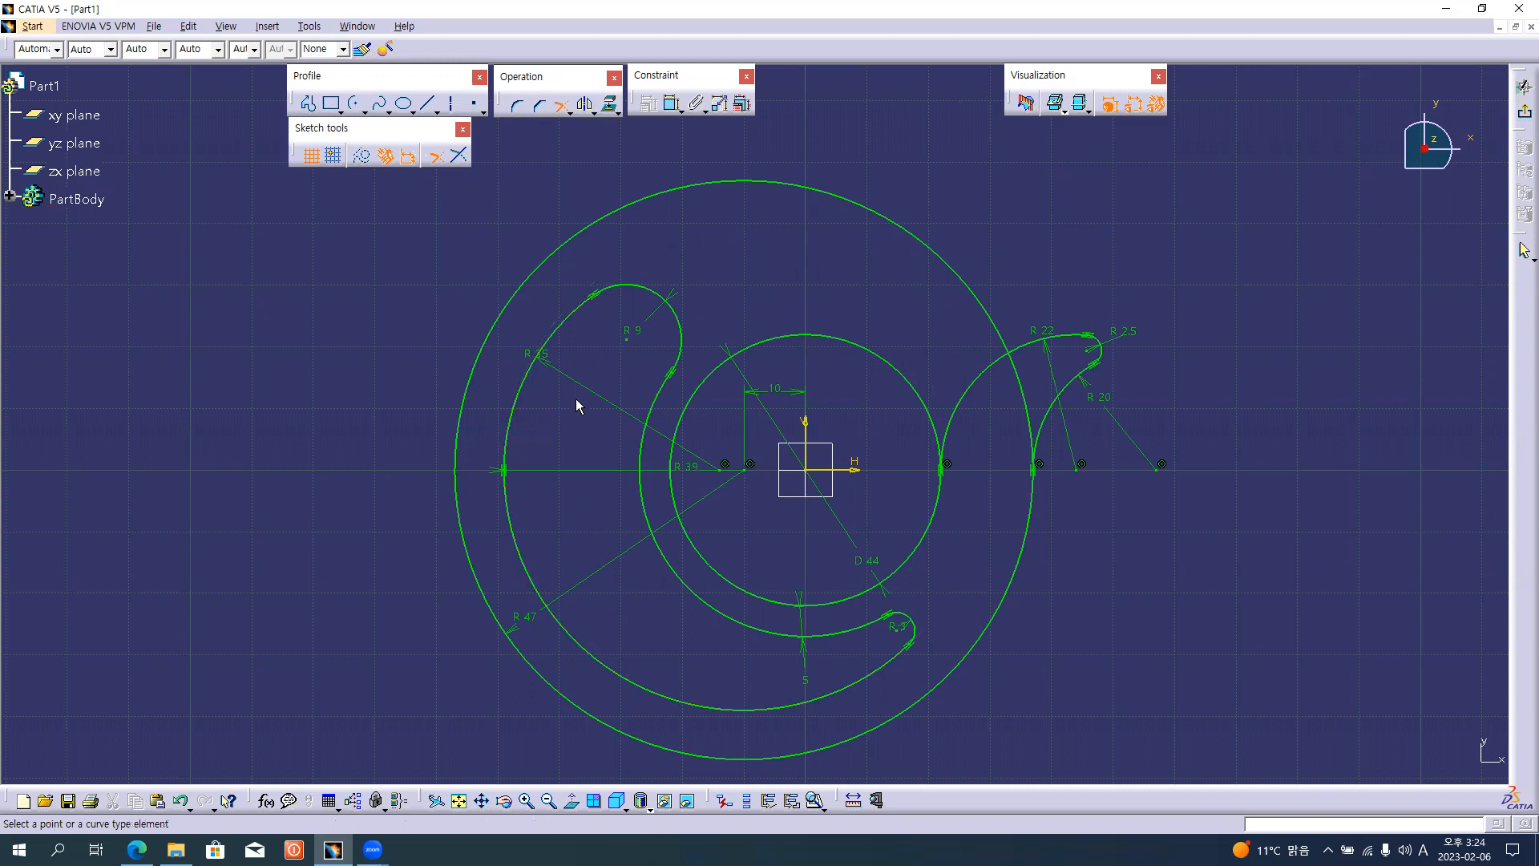
left_click_drag(582, 391, 434, 633)
key("Escape")
- Switch to the browser drawing and examine the hook neck's dimensions and the NOTE conditions on its end points and arc centre
mouse_move(887, 347)
middle_mouse_down()
mouse_move(885, 381)
mouse_move(773, 320)
middle_mouse_up()
key("alt+Tab")
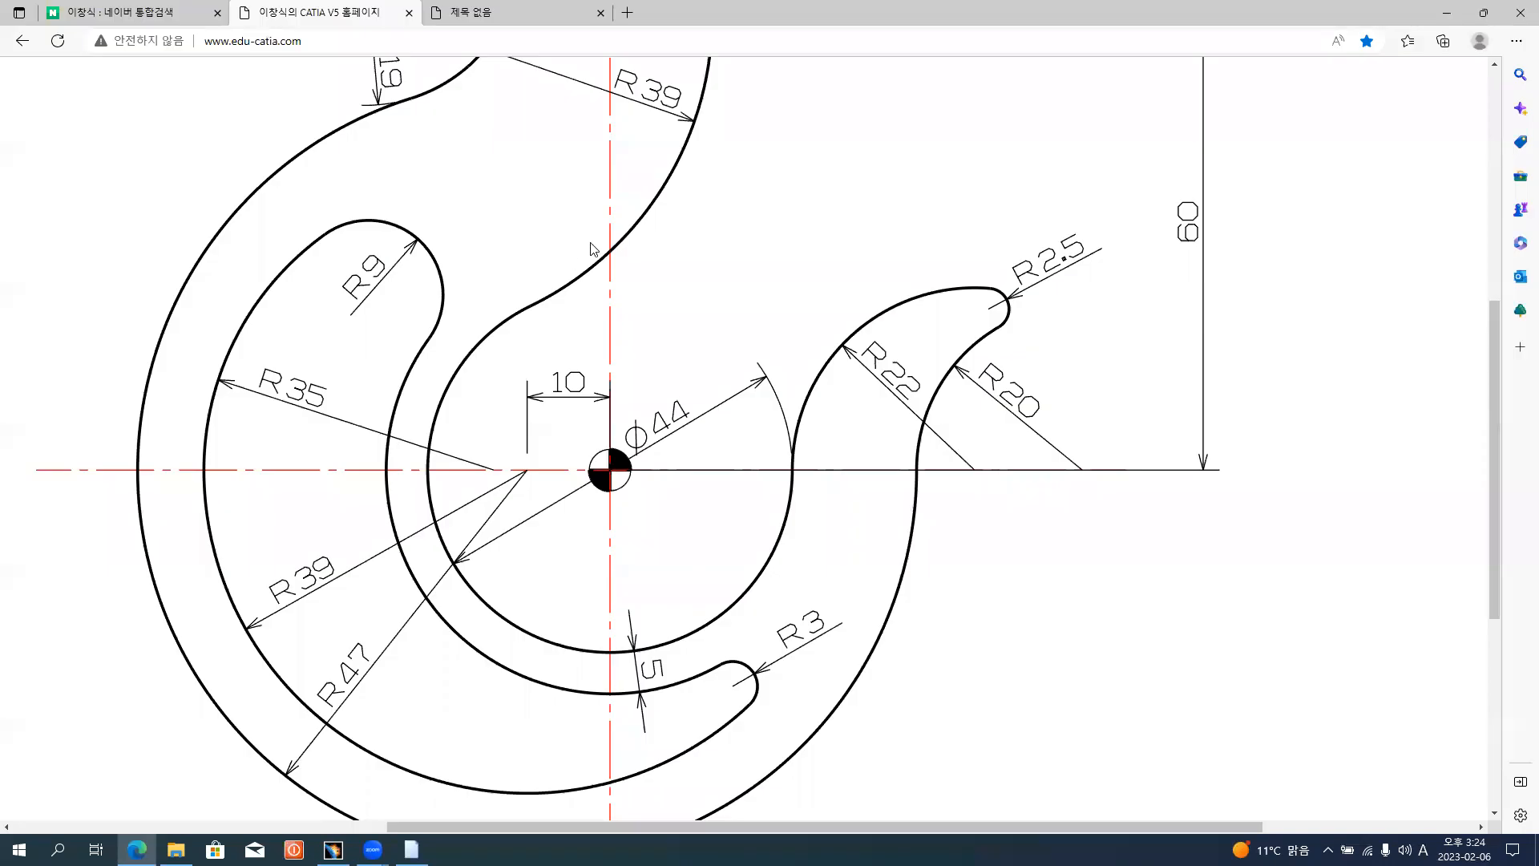
scroll(686, 173, "up", 3)
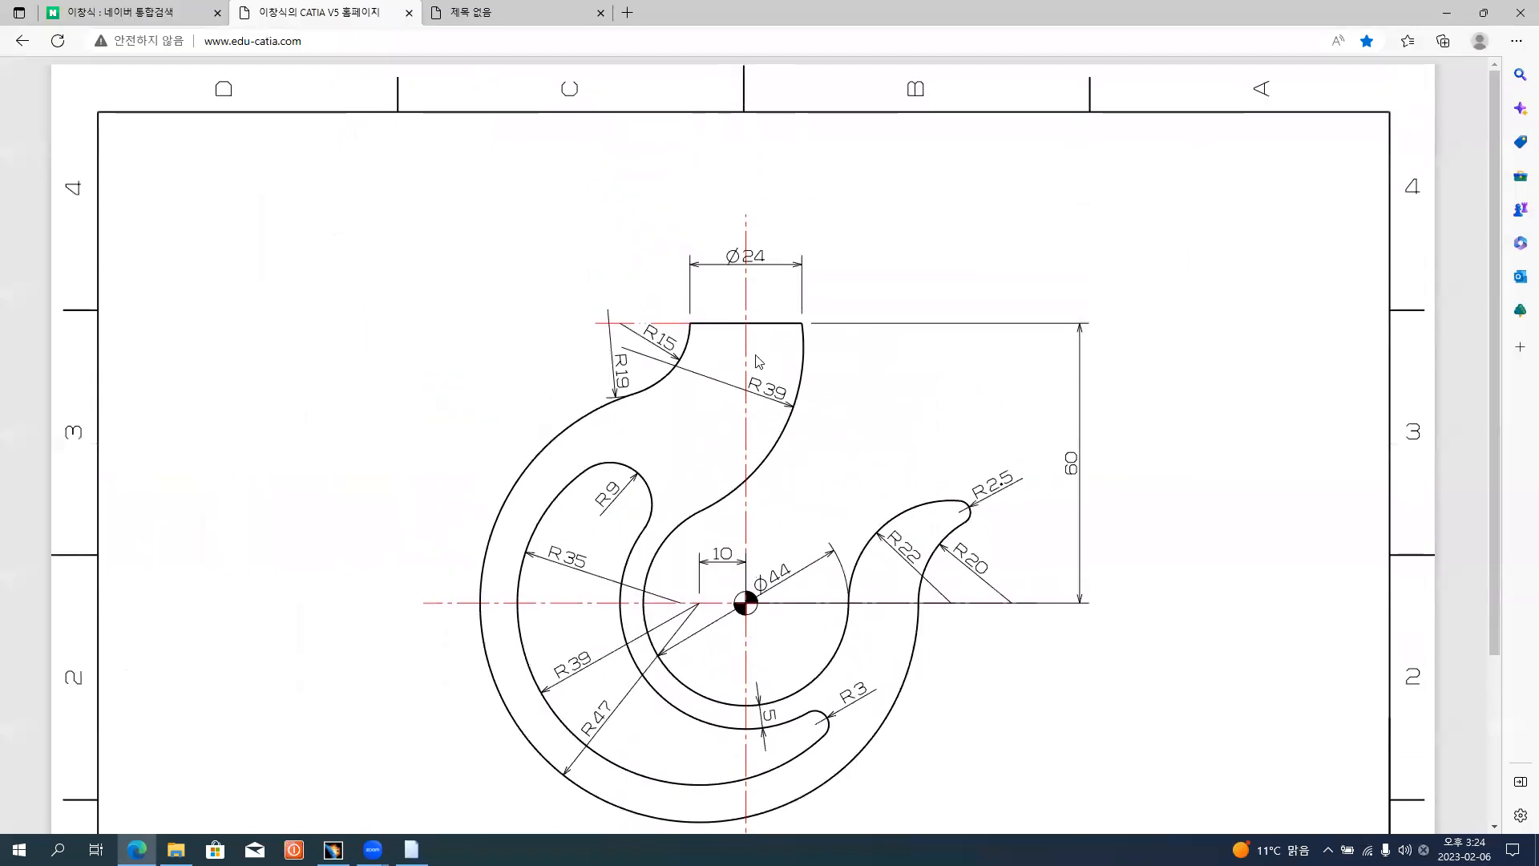
scroll(710, 321, "down", 2)
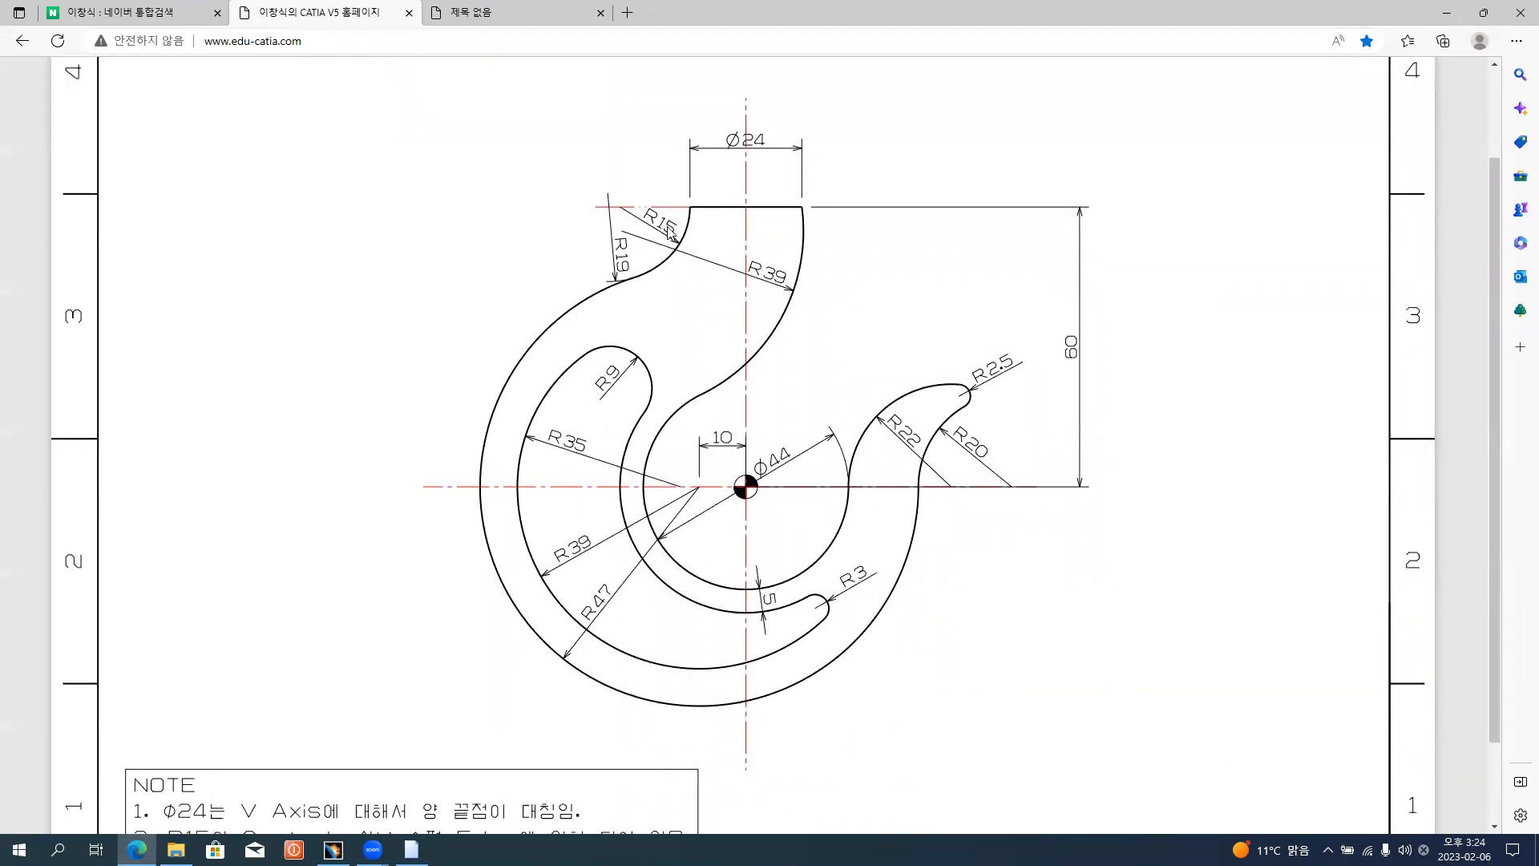
scroll(667, 234, "down", 2)
scroll(136, 742, "up", 3, "ctrl")
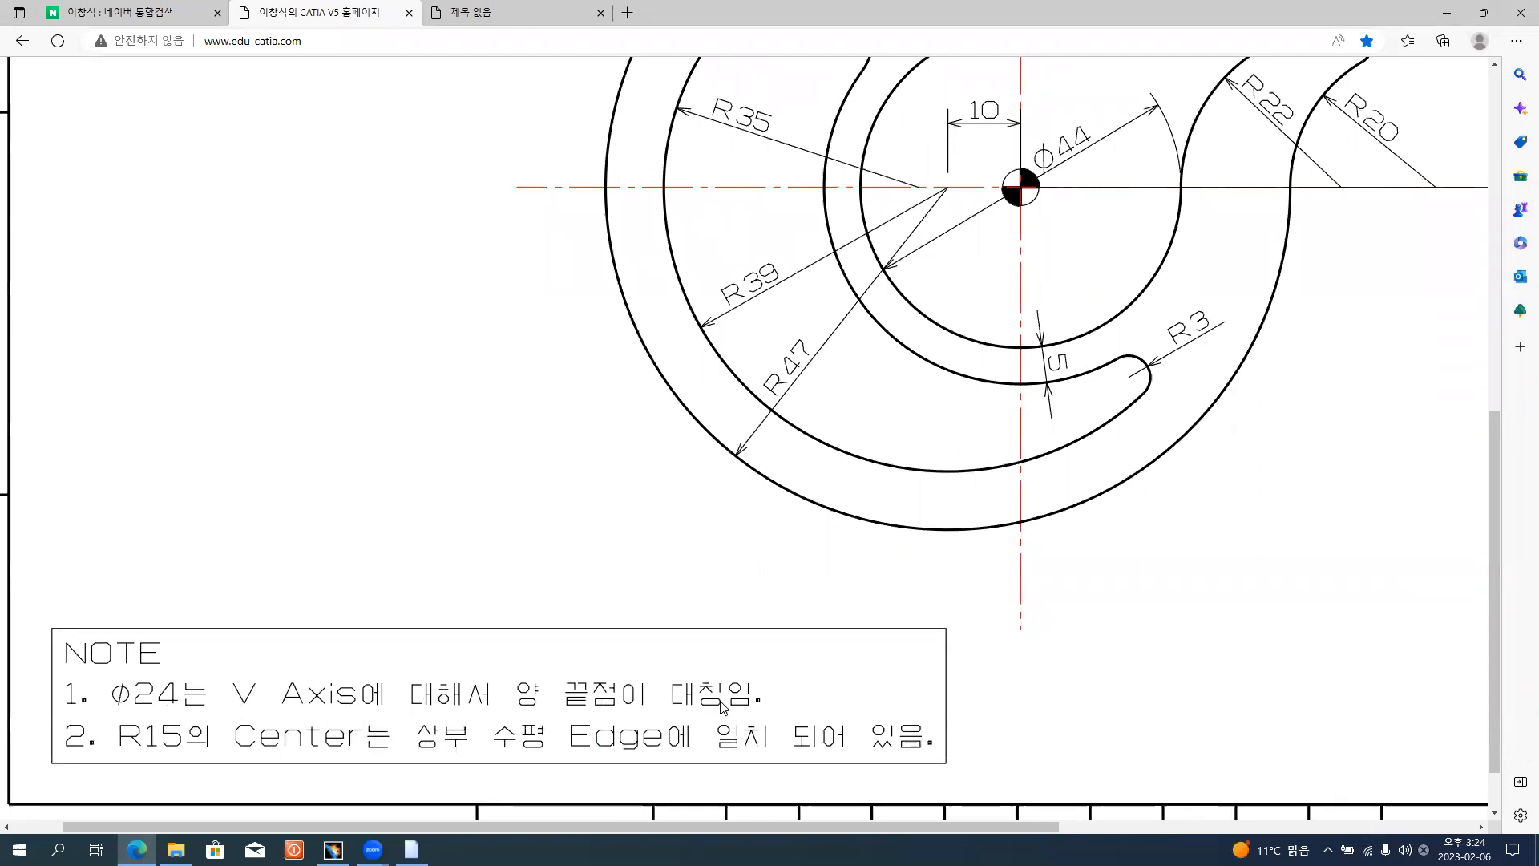
scroll(722, 707, "down", 1, "ctrl")
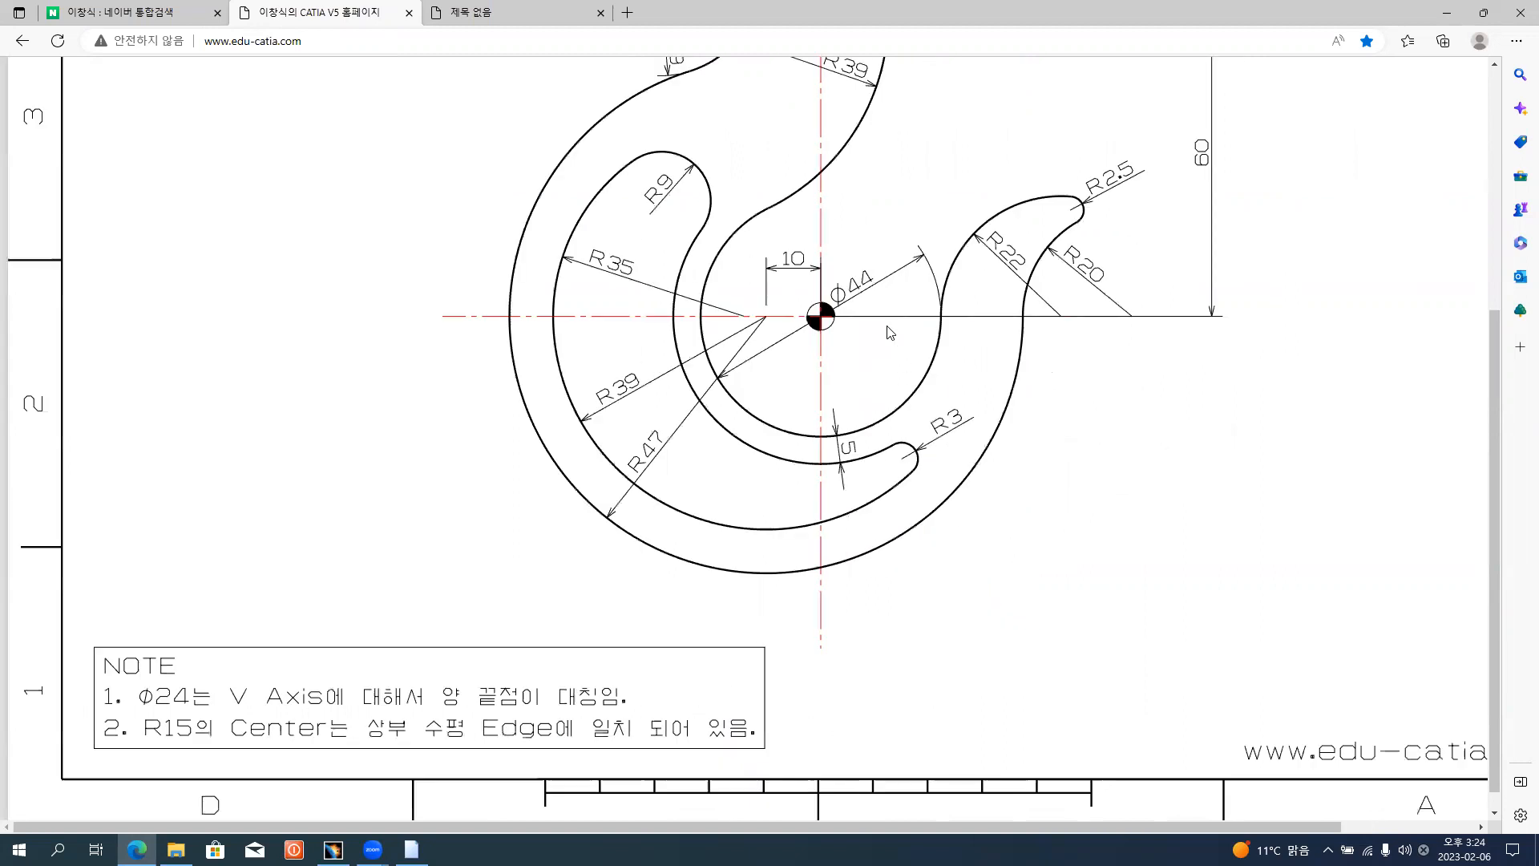
scroll(889, 332, "up", 3)
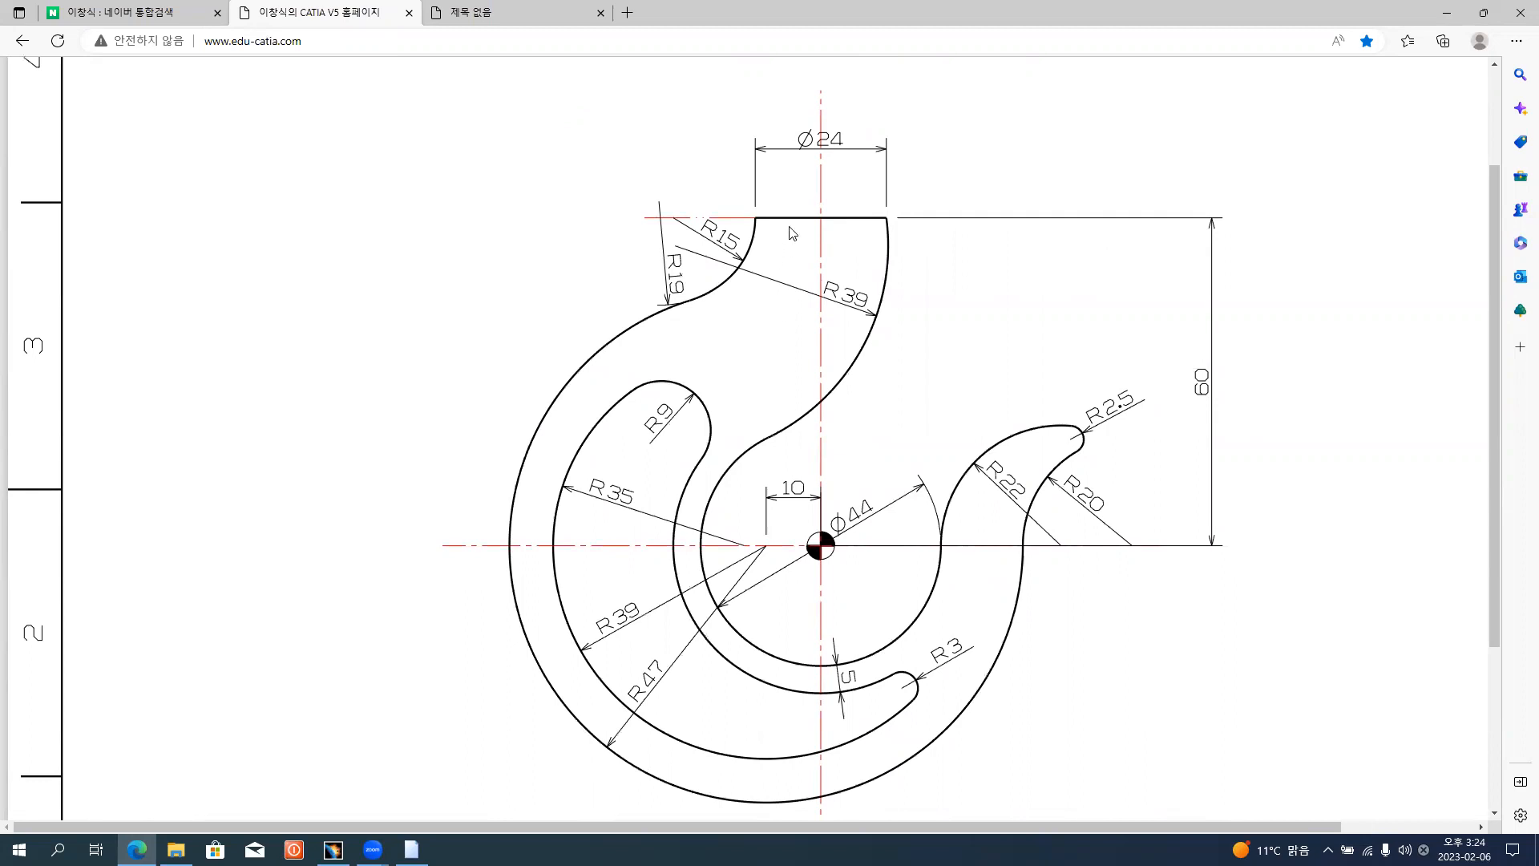
mouse_move(825, 70)
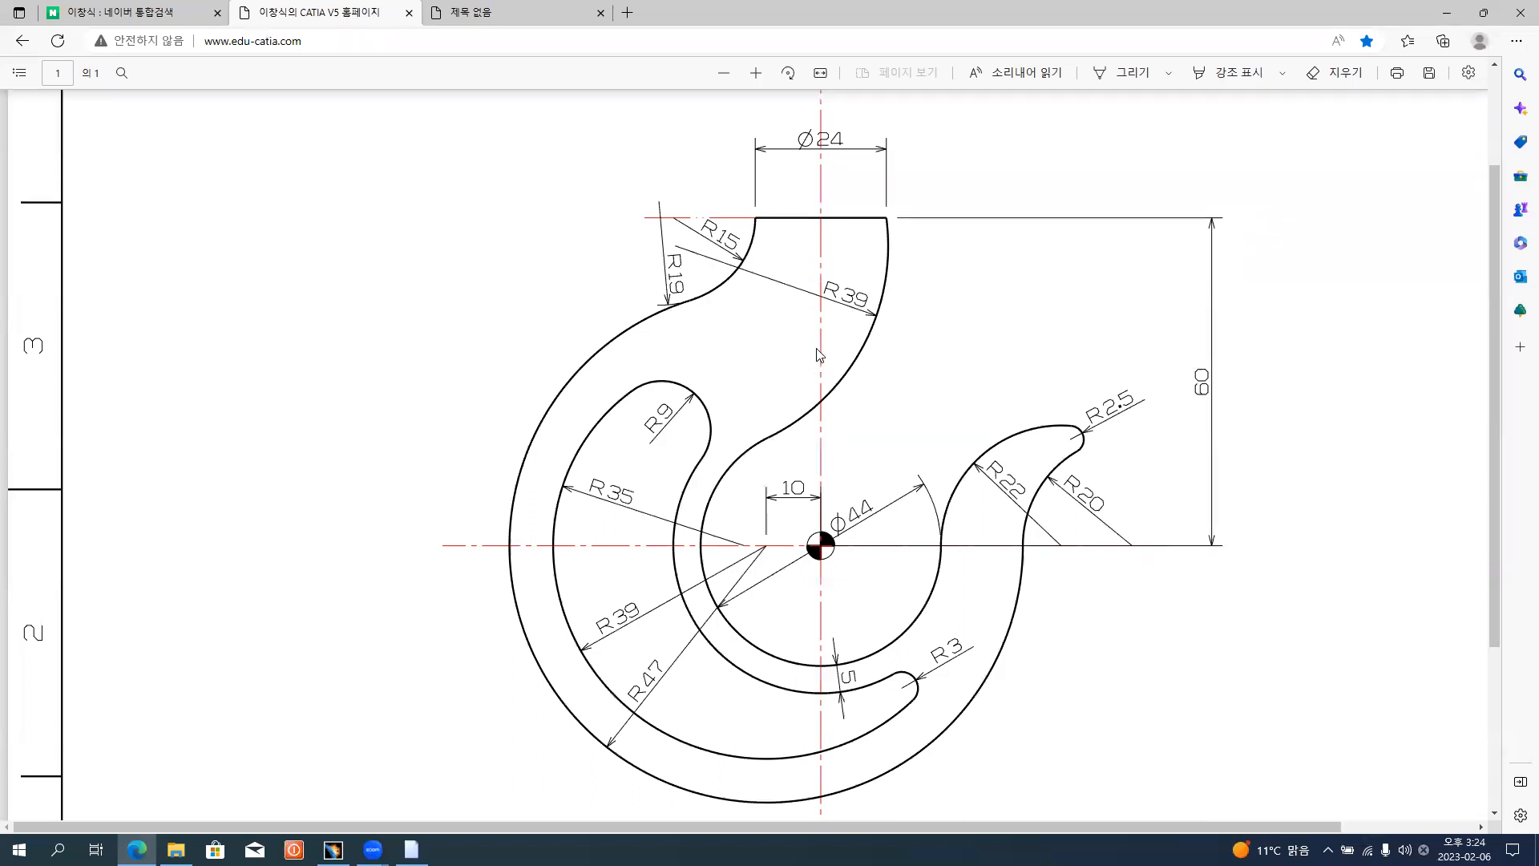
scroll(817, 353, "up", 2)
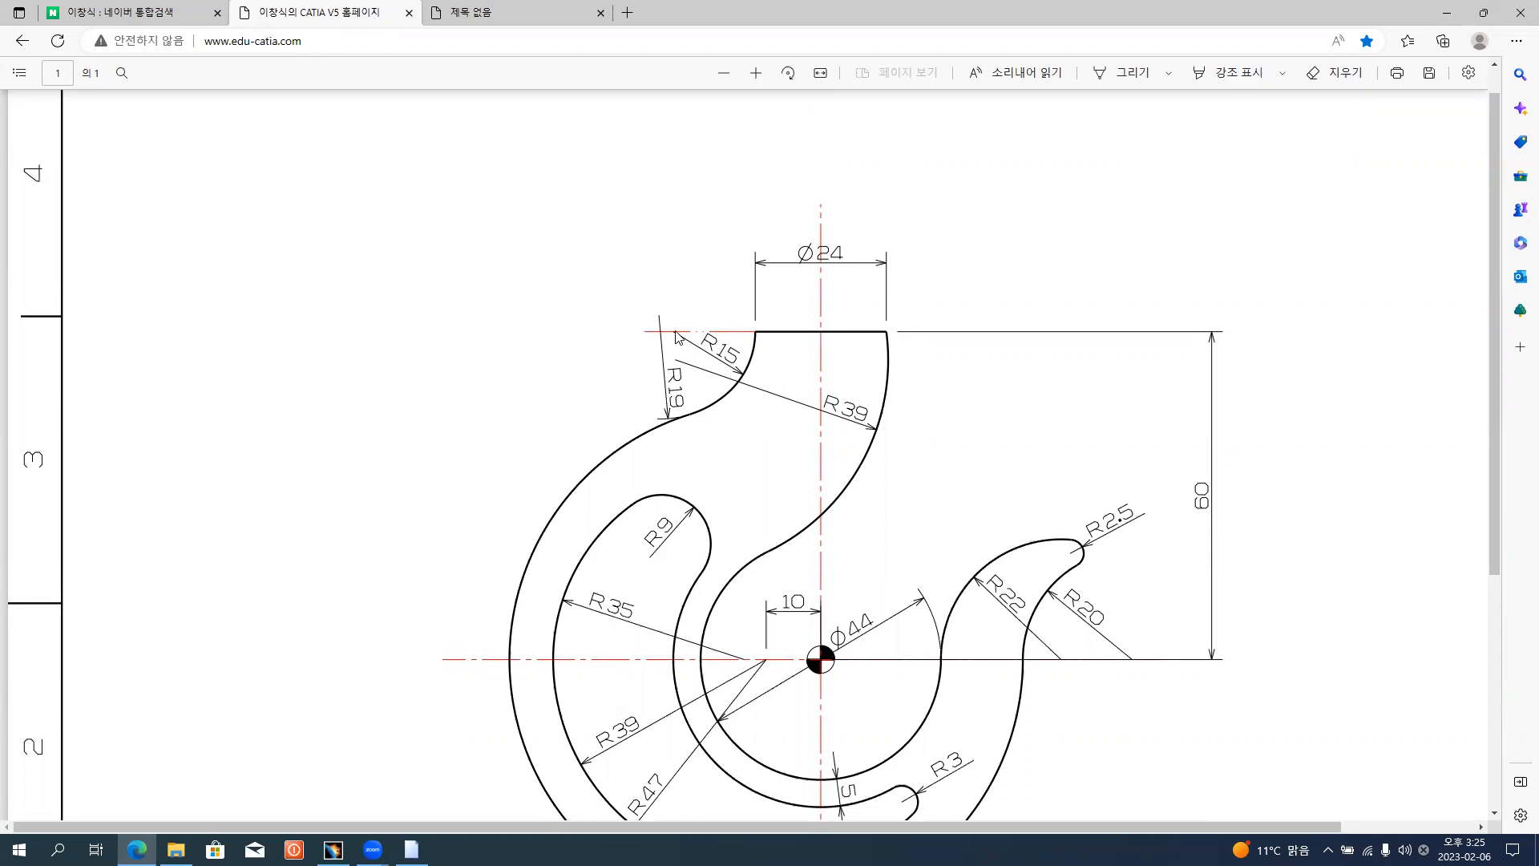
scroll(689, 327, "up", 3, "ctrl")
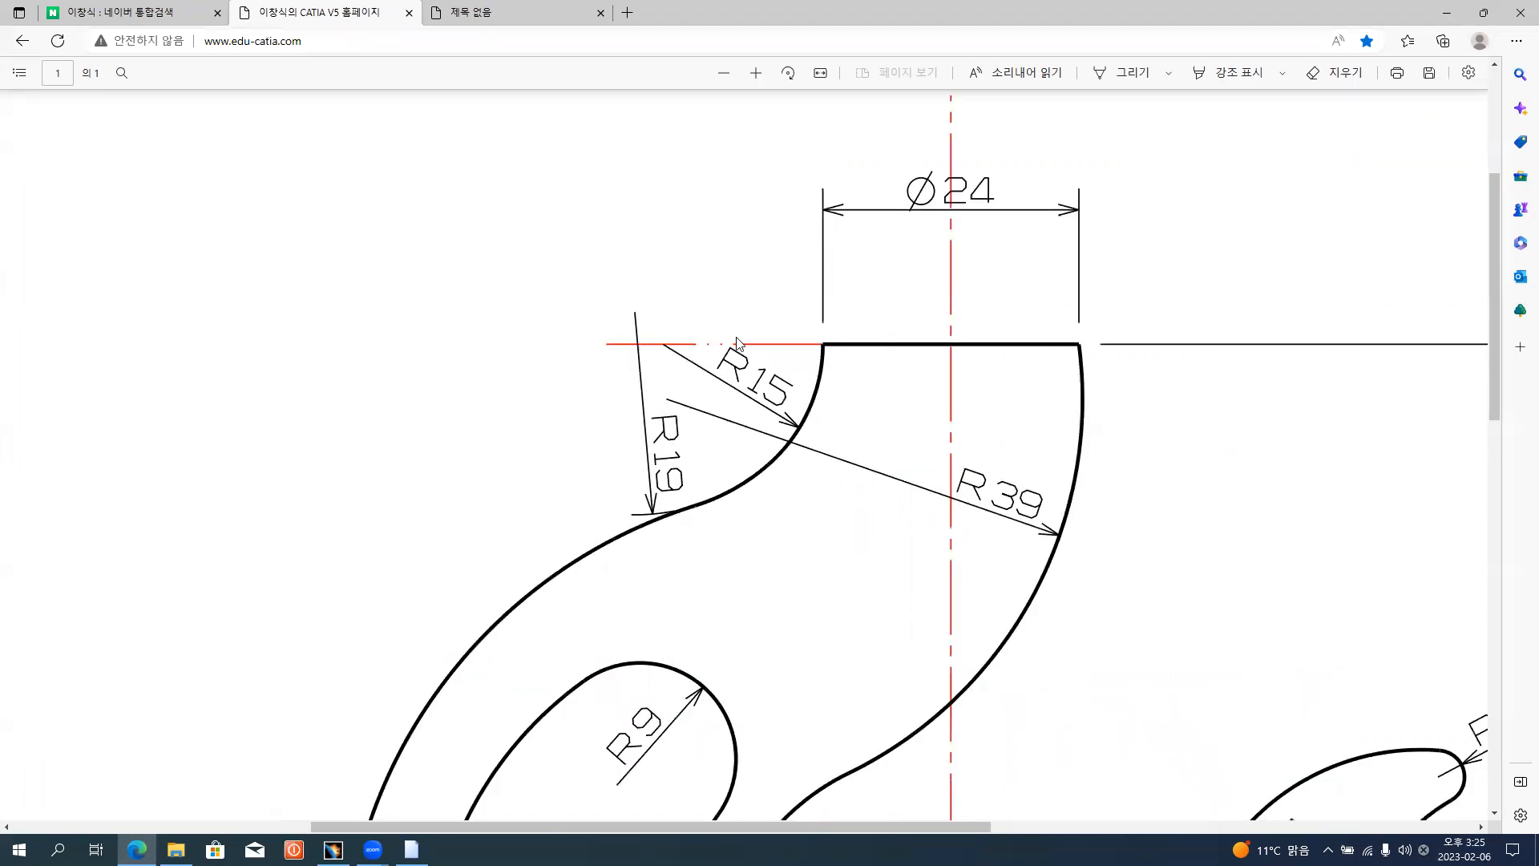
scroll(663, 352, "down", 1)
scroll(663, 352, "down", 3, "ctrl")
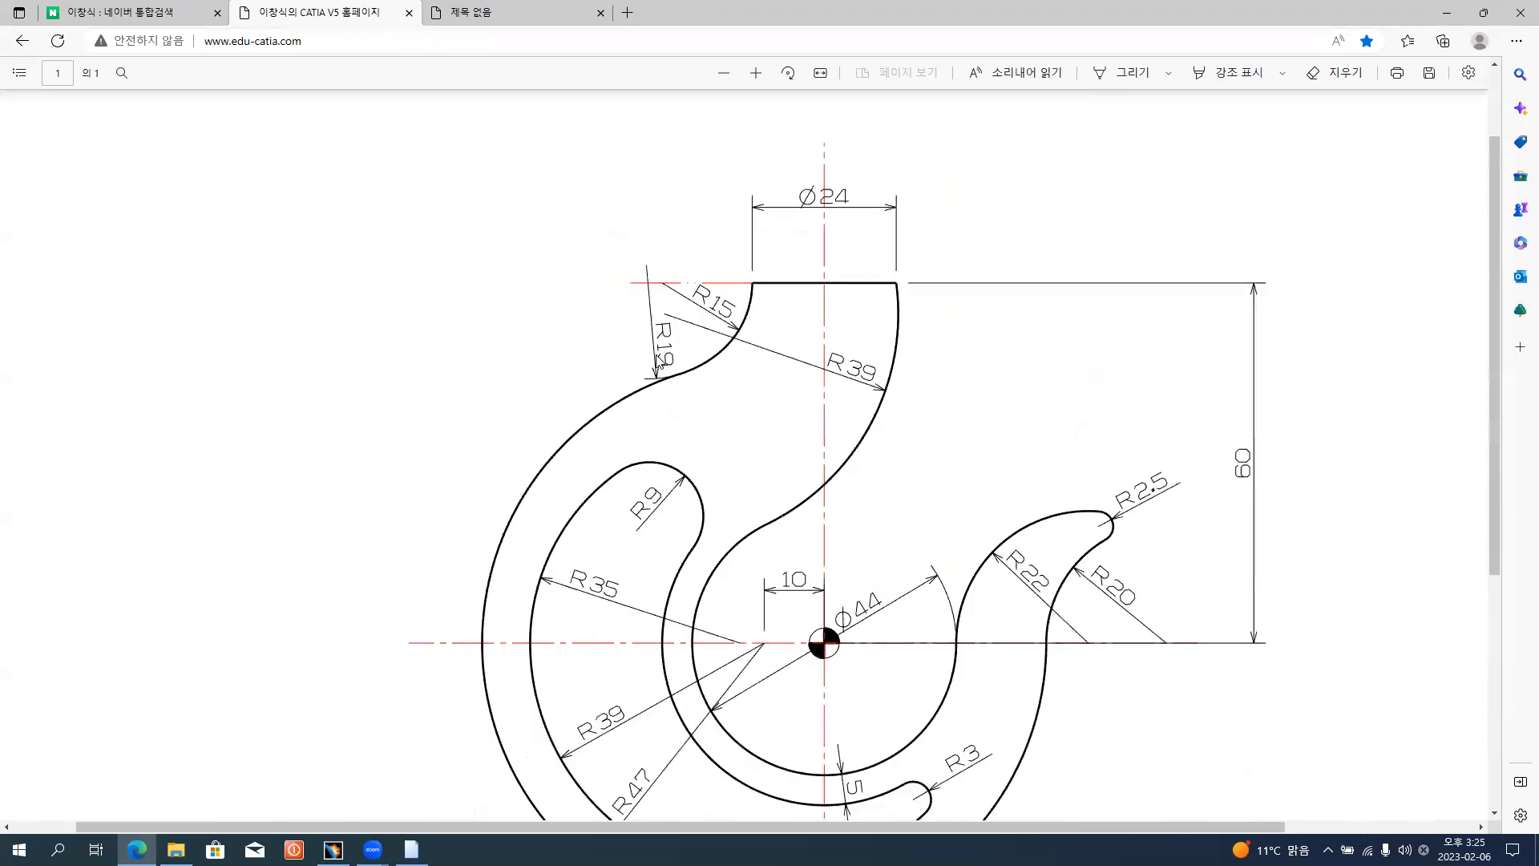
scroll(395, 570, "down", 4)
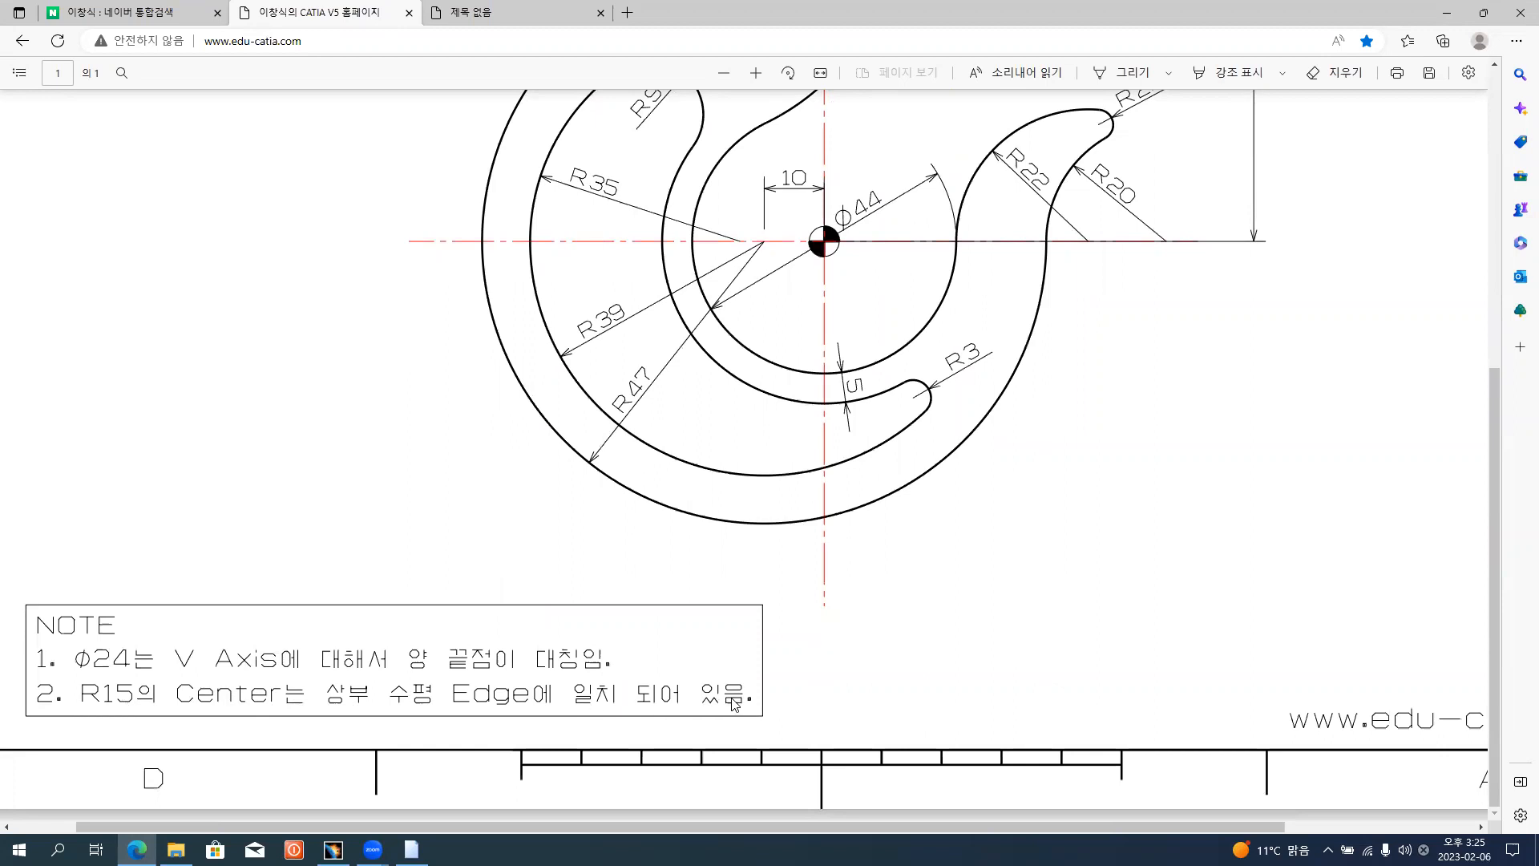
- Check the neck in the drawing, return to CATIA and sketch a horizontal line about 22 mm long across the V axis, about 61 mm above H
scroll(865, 371, "up", 1)
scroll(865, 371, "up", 4)
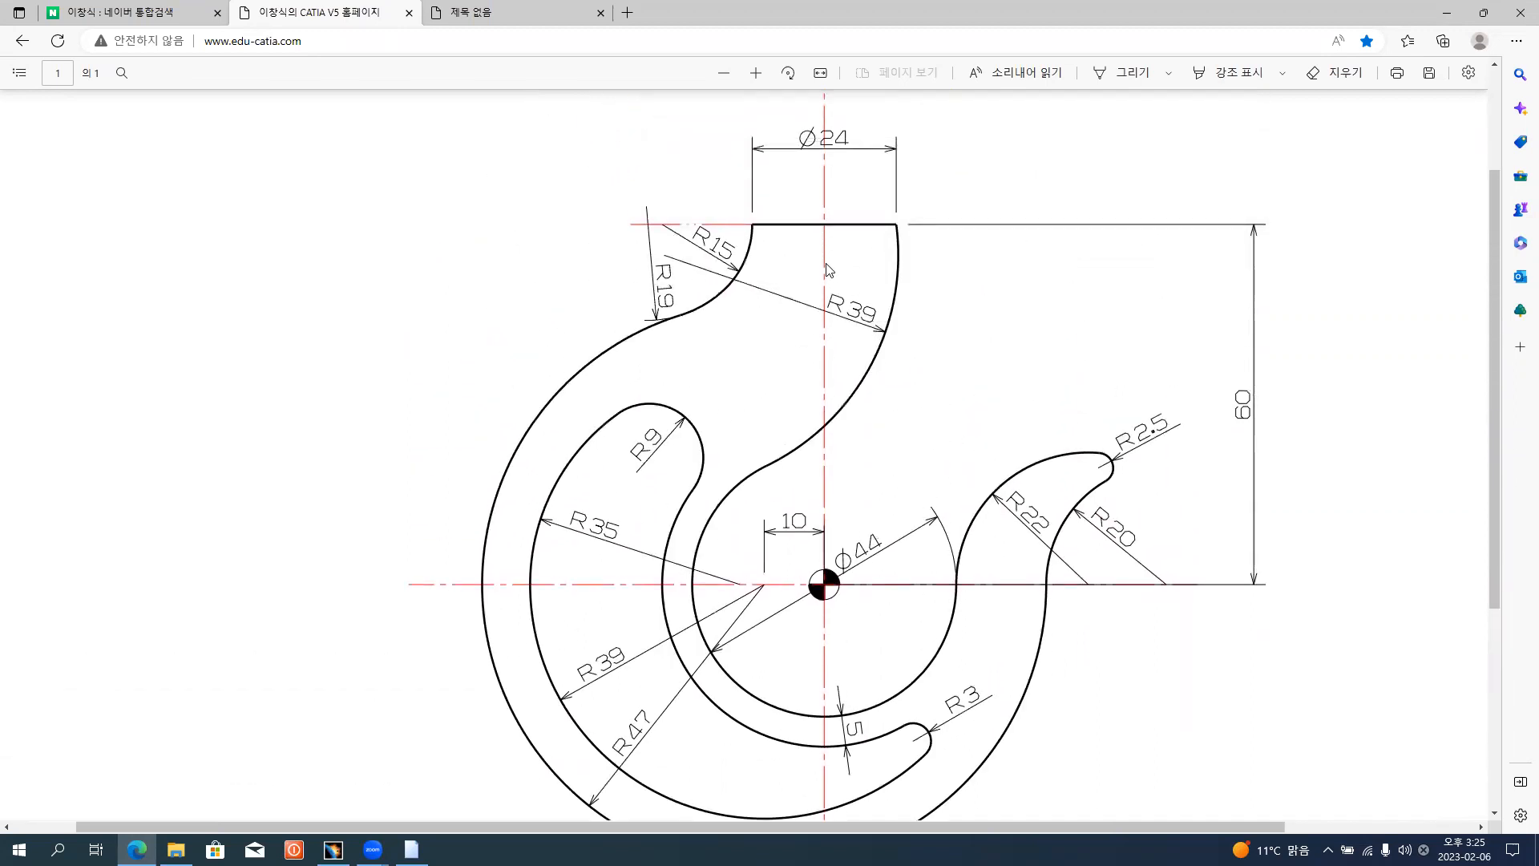
scroll(829, 228, "up", 1, "ctrl")
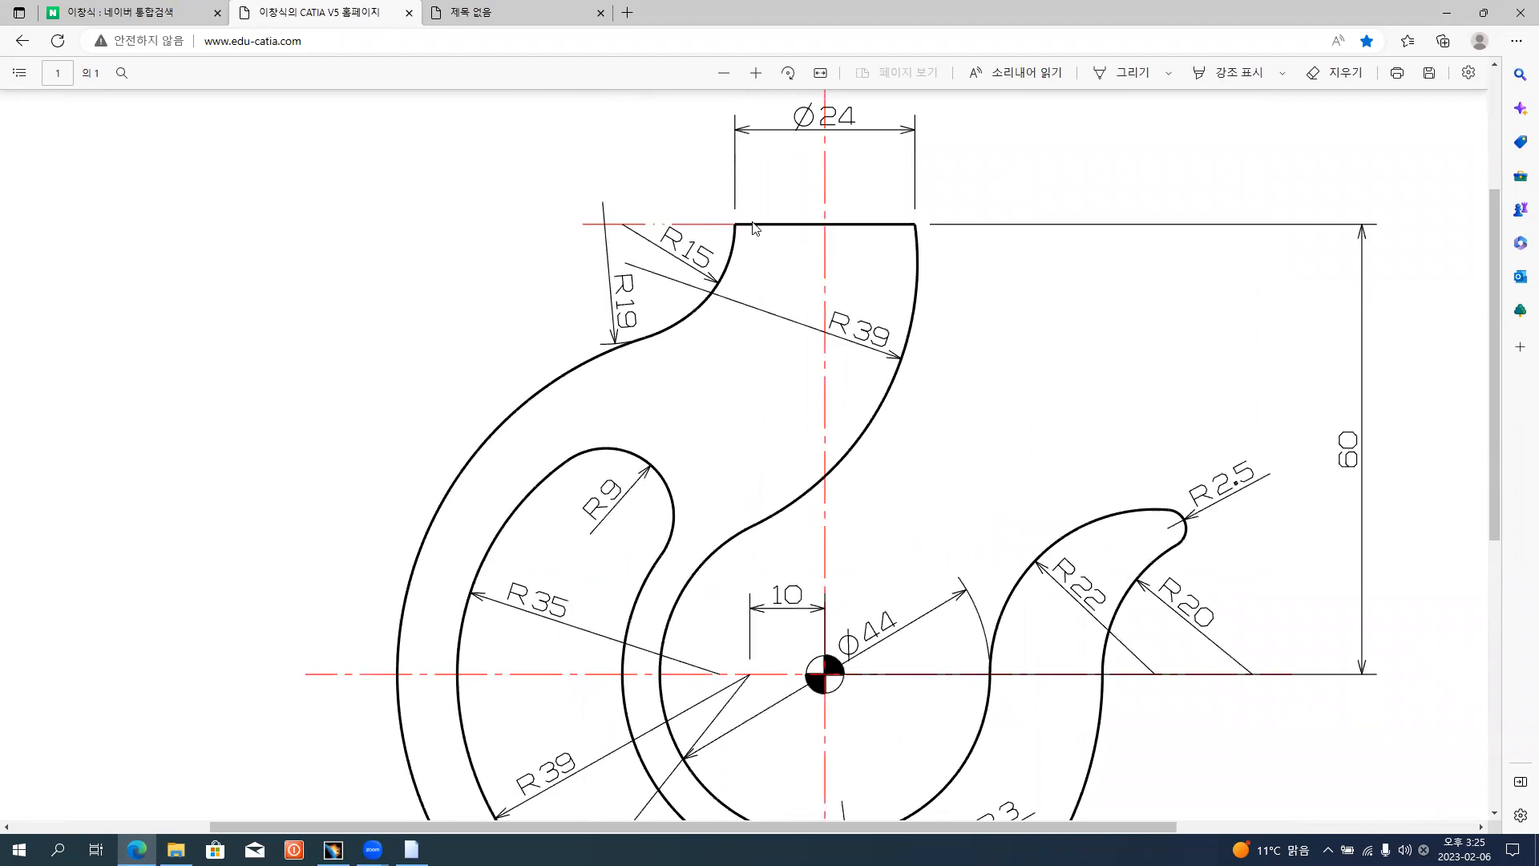
key("alt+Tab")
left_click(428, 106)
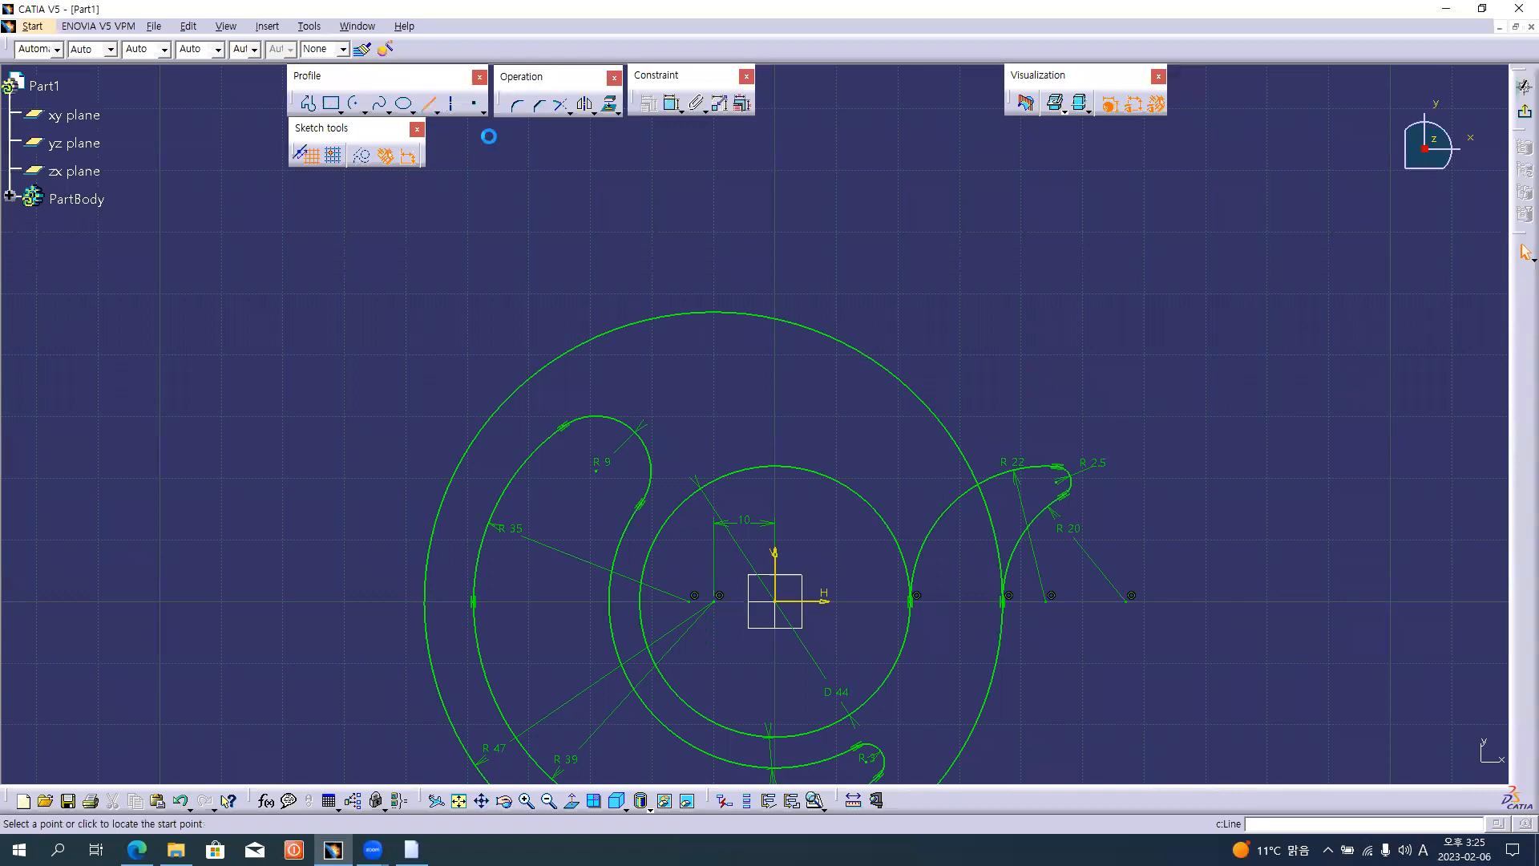
left_click(701, 226)
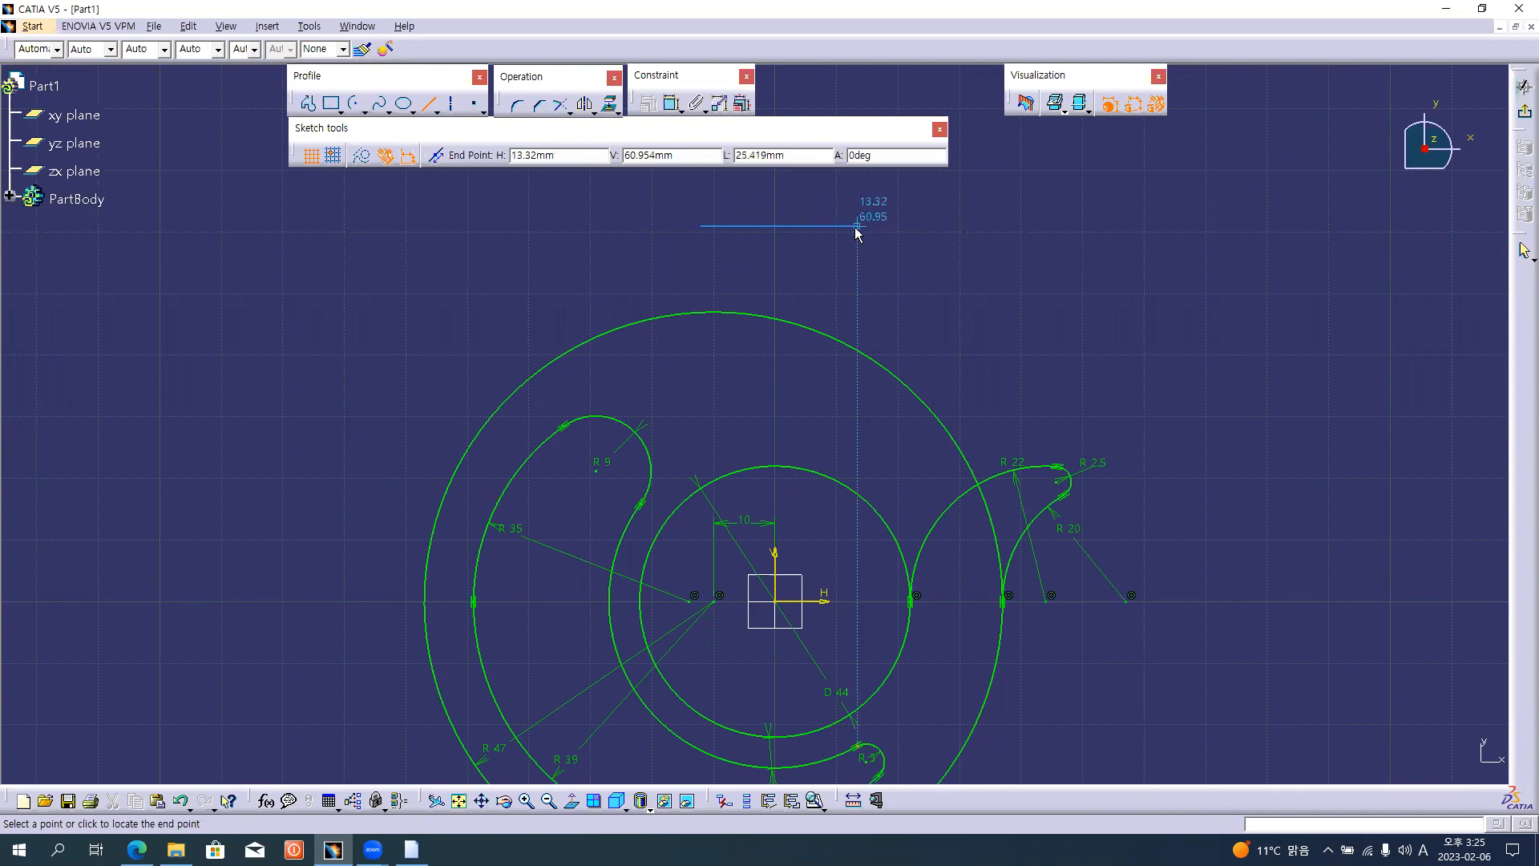
left_click(833, 228)
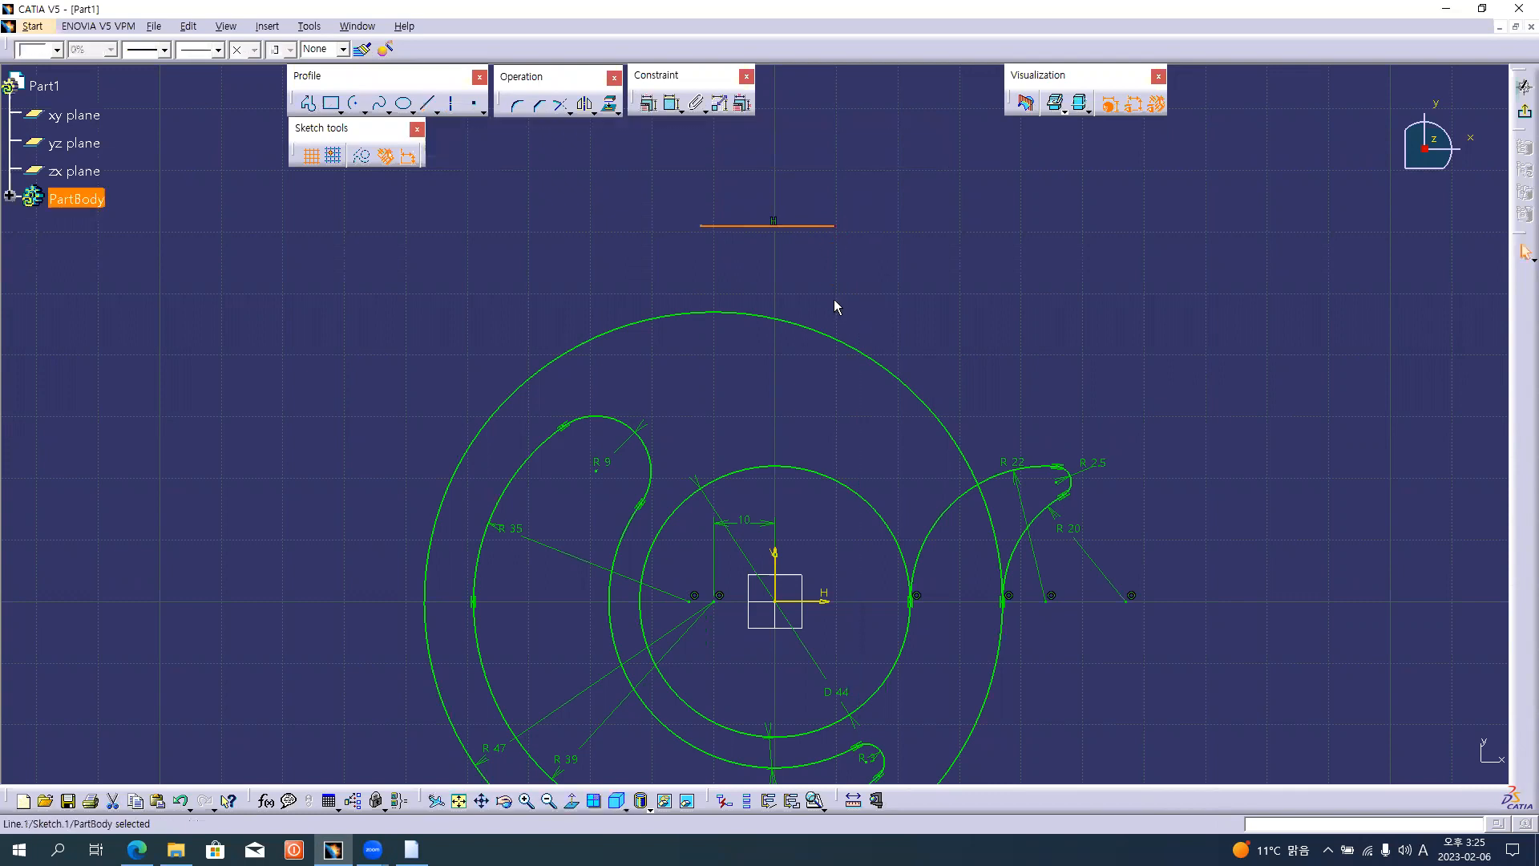
left_click(835, 298)
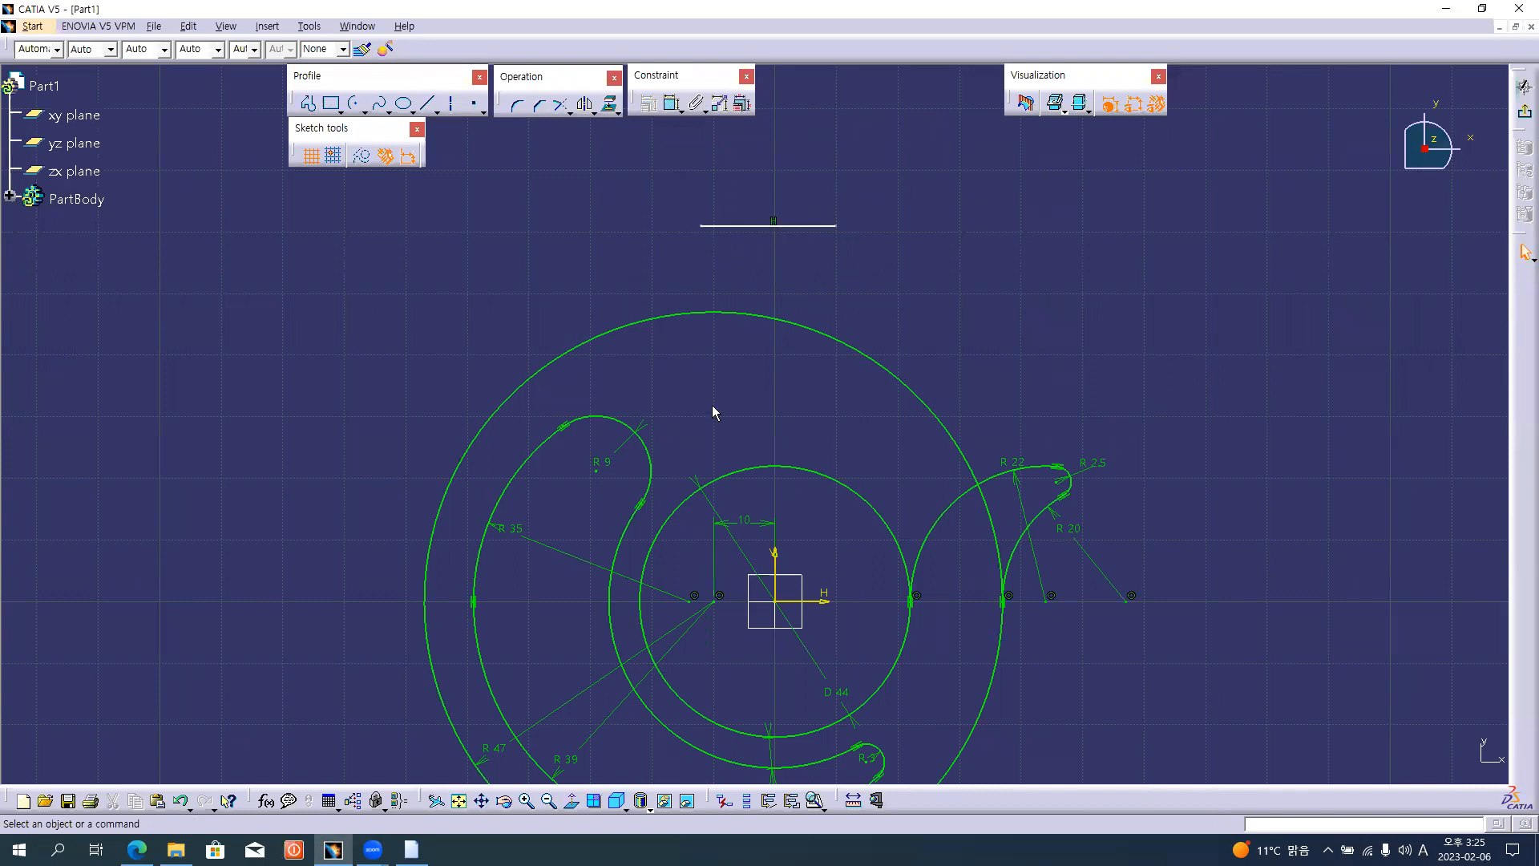
- Review the Sketcher methodology page's rule on geometrical versus dimensional constraints and compare it with the neck's top edge in the drawing
left_click(671, 102)
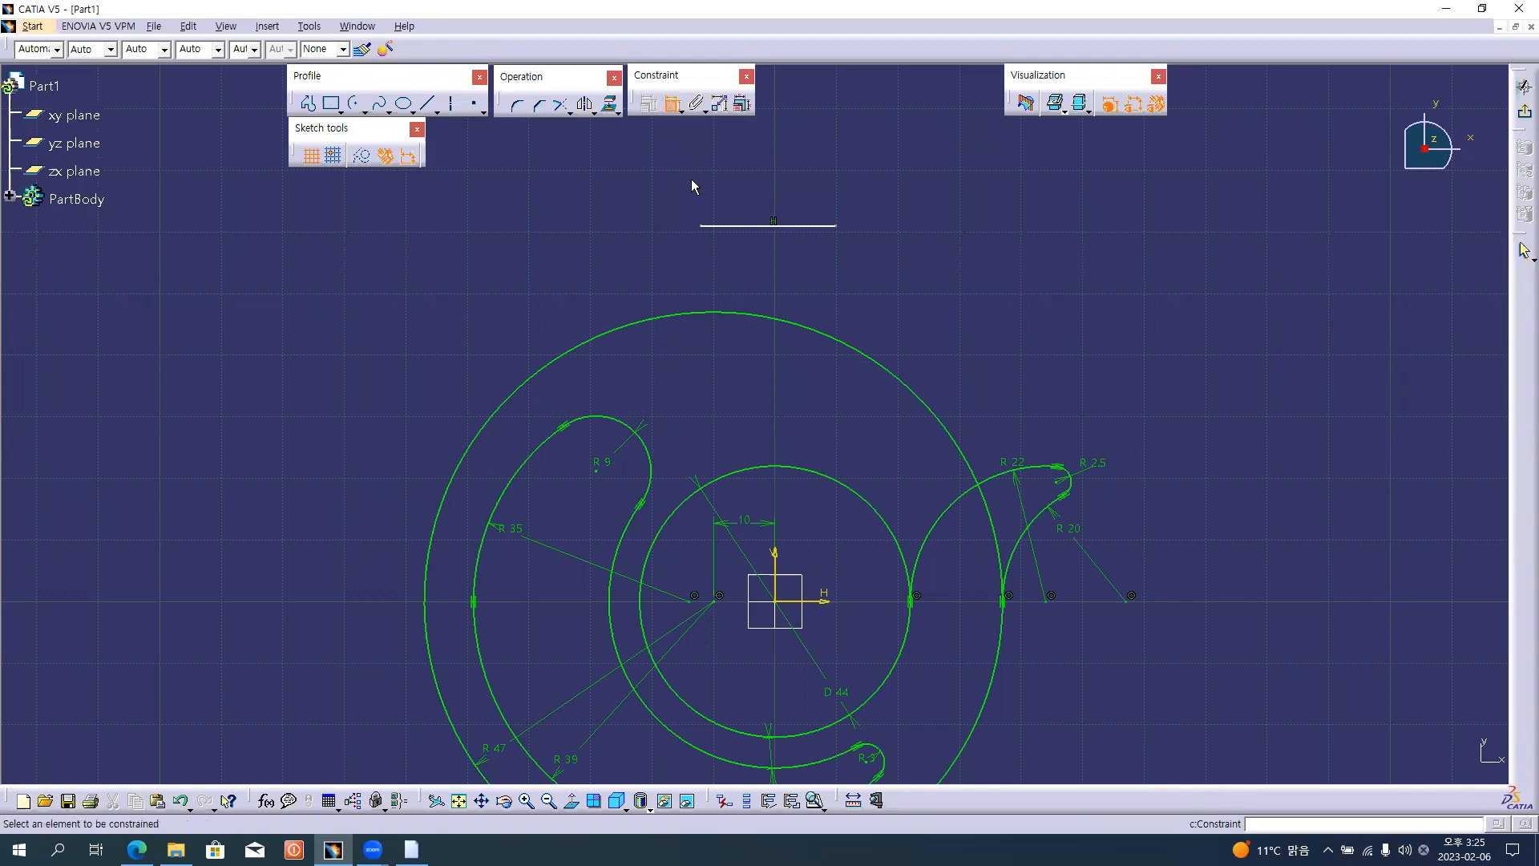
key("alt+Tab")
key("alt+Tab")
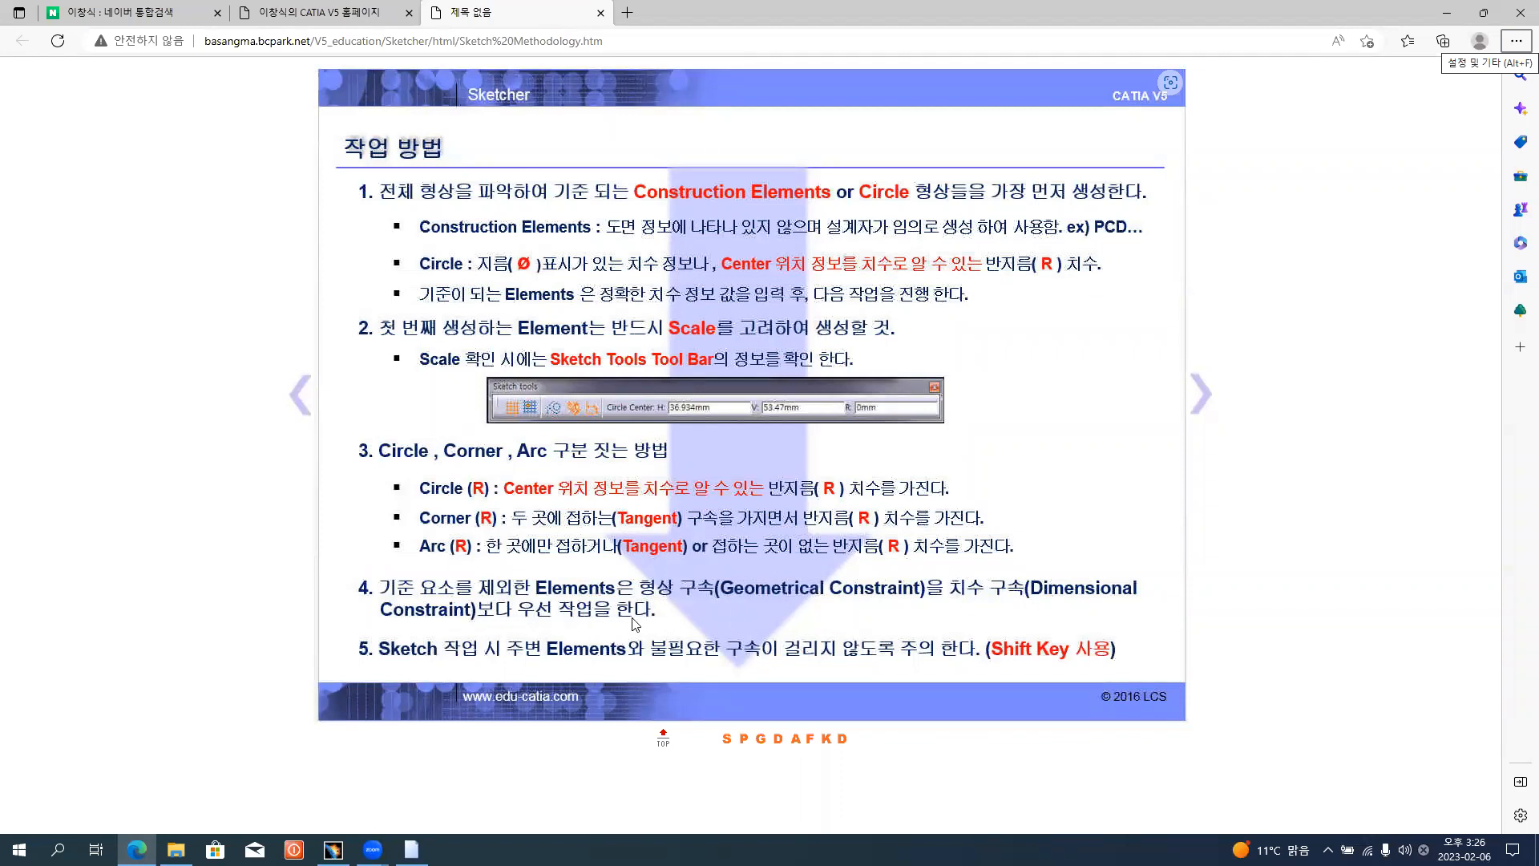
key("alt+Tab")
key("Tab")
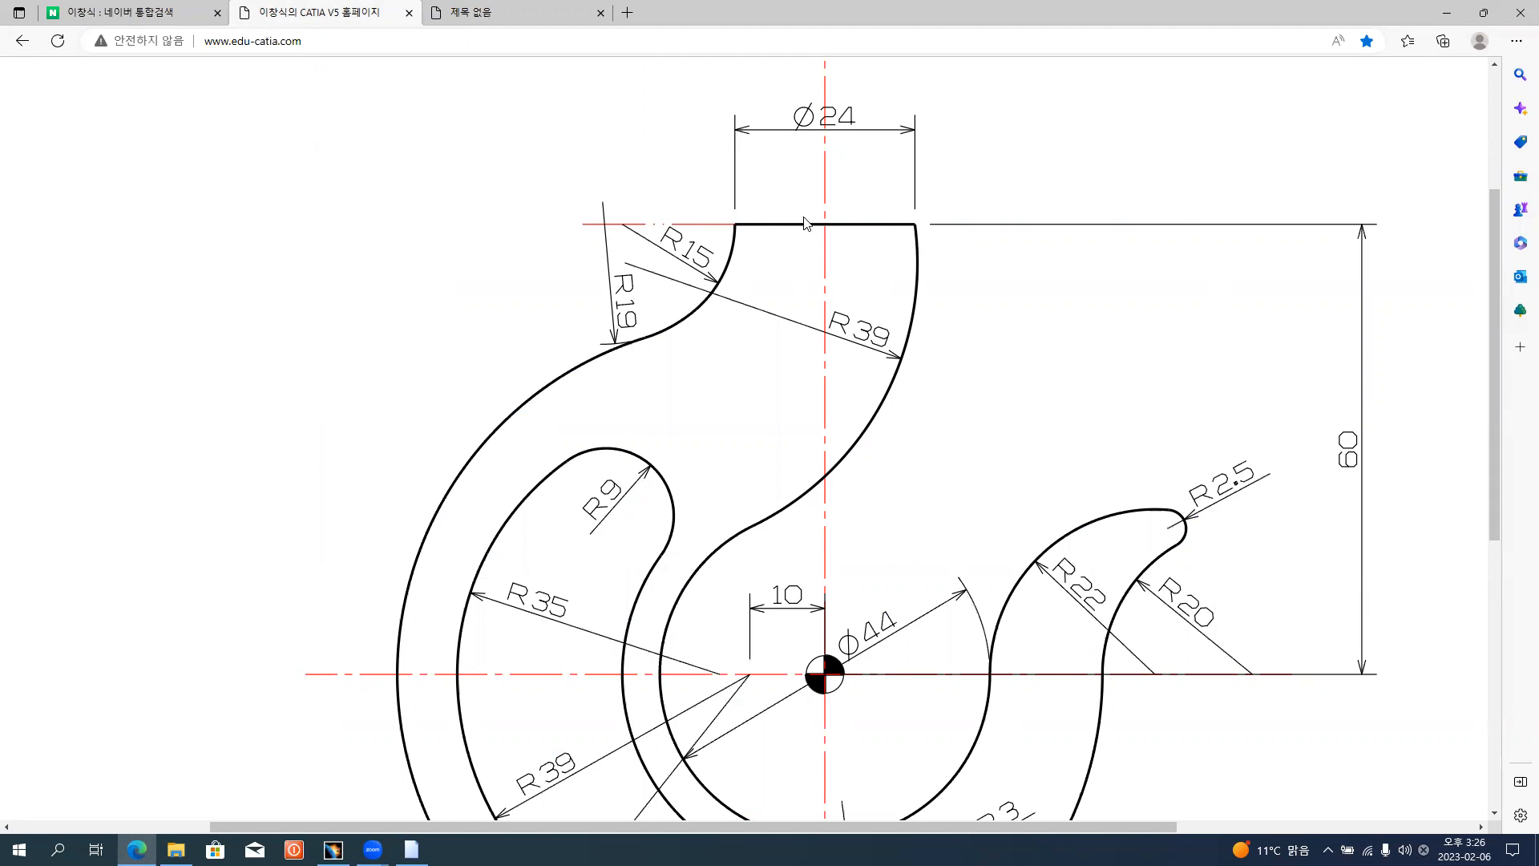
key("ctrl+Tab")
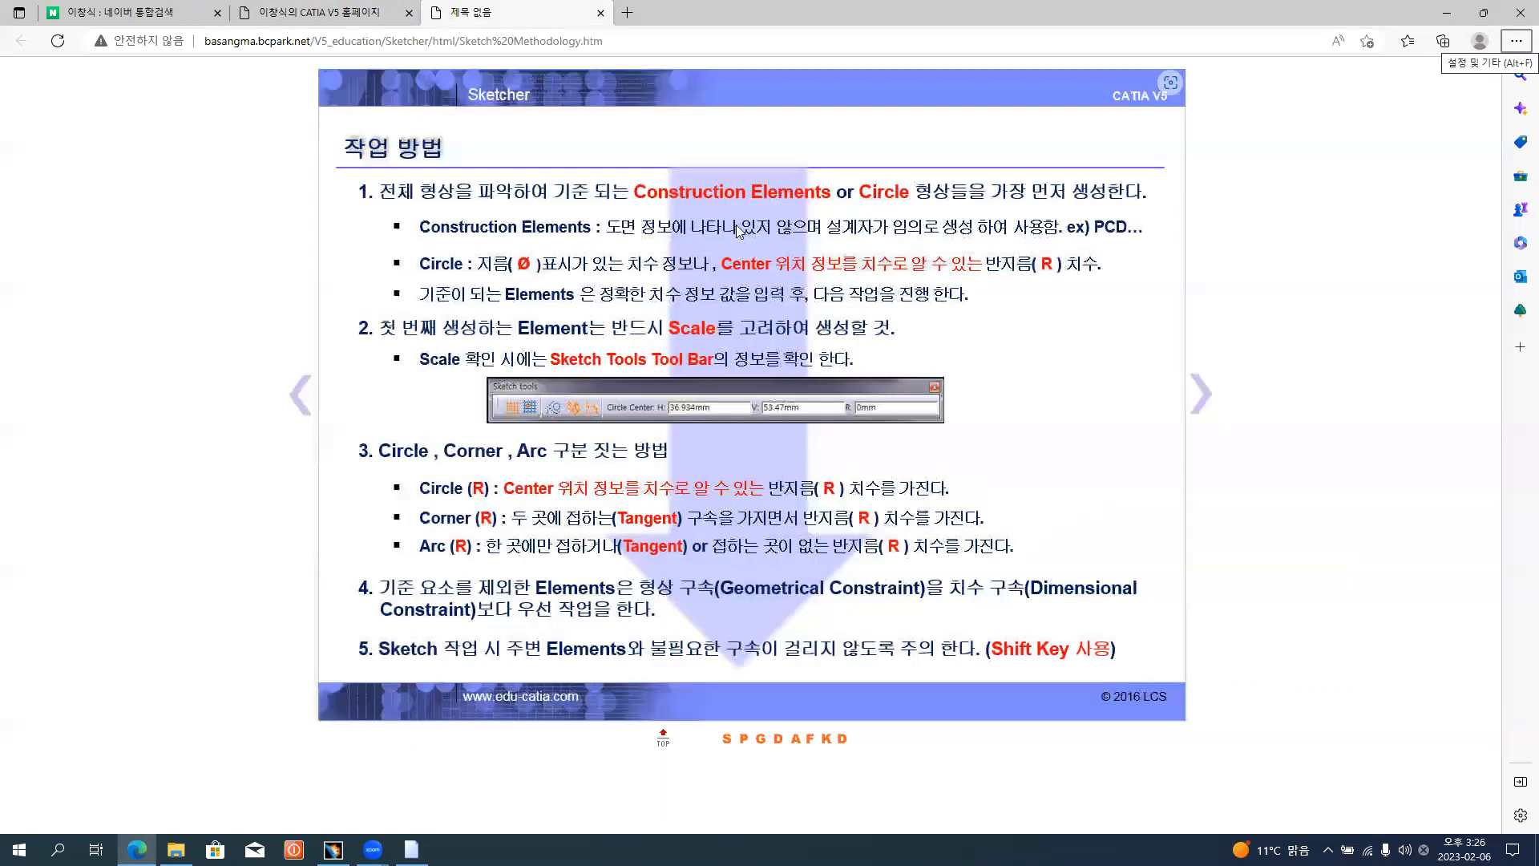
key("alt+Tab")
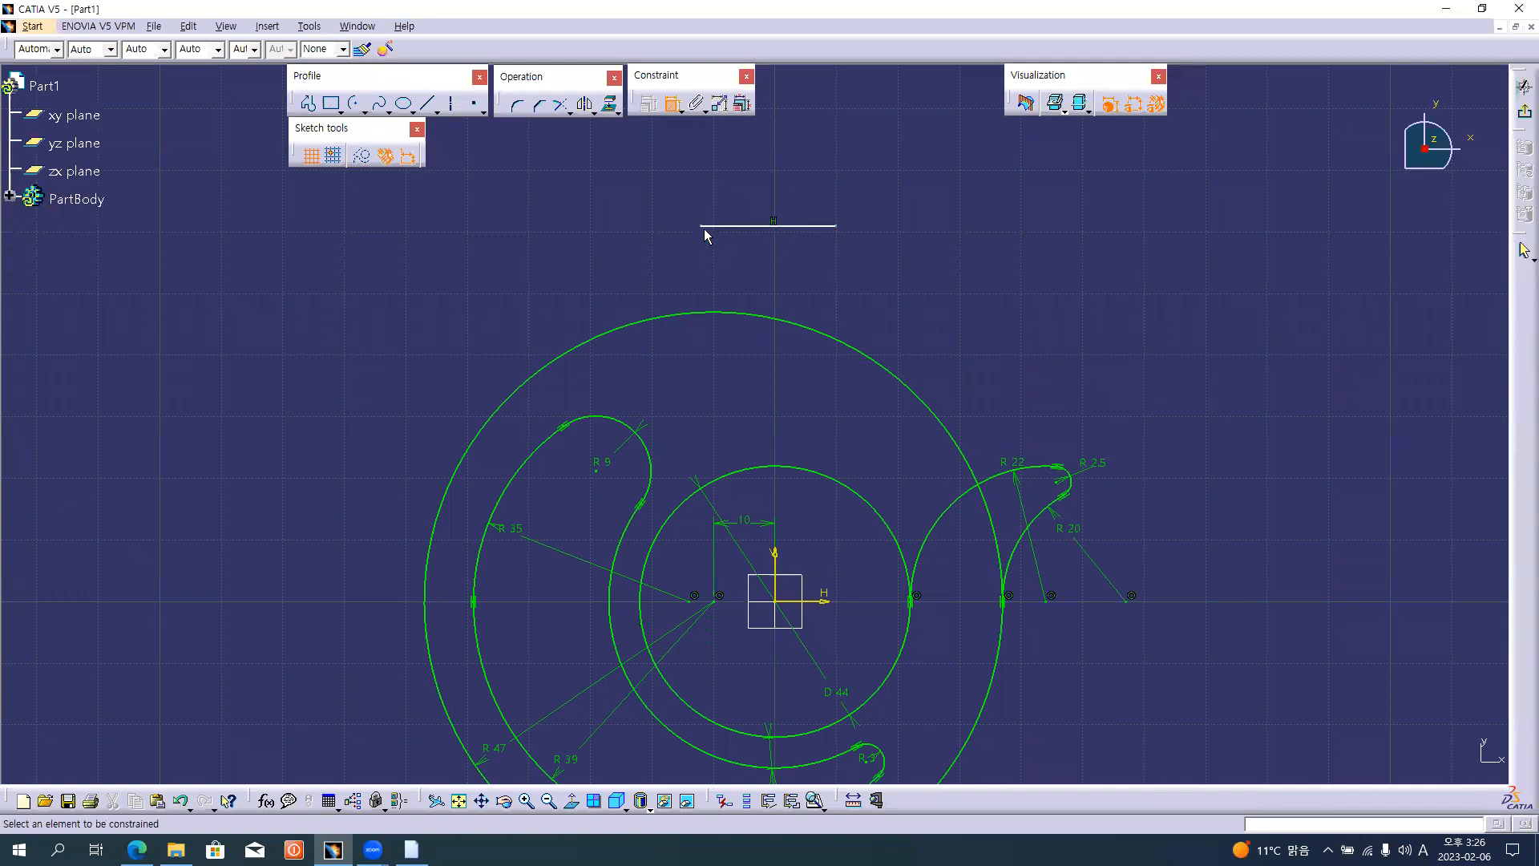
- Constrain the two end points of the neck's top line to be symmetric about the V axis
left_click(703, 228)
left_click(836, 228)
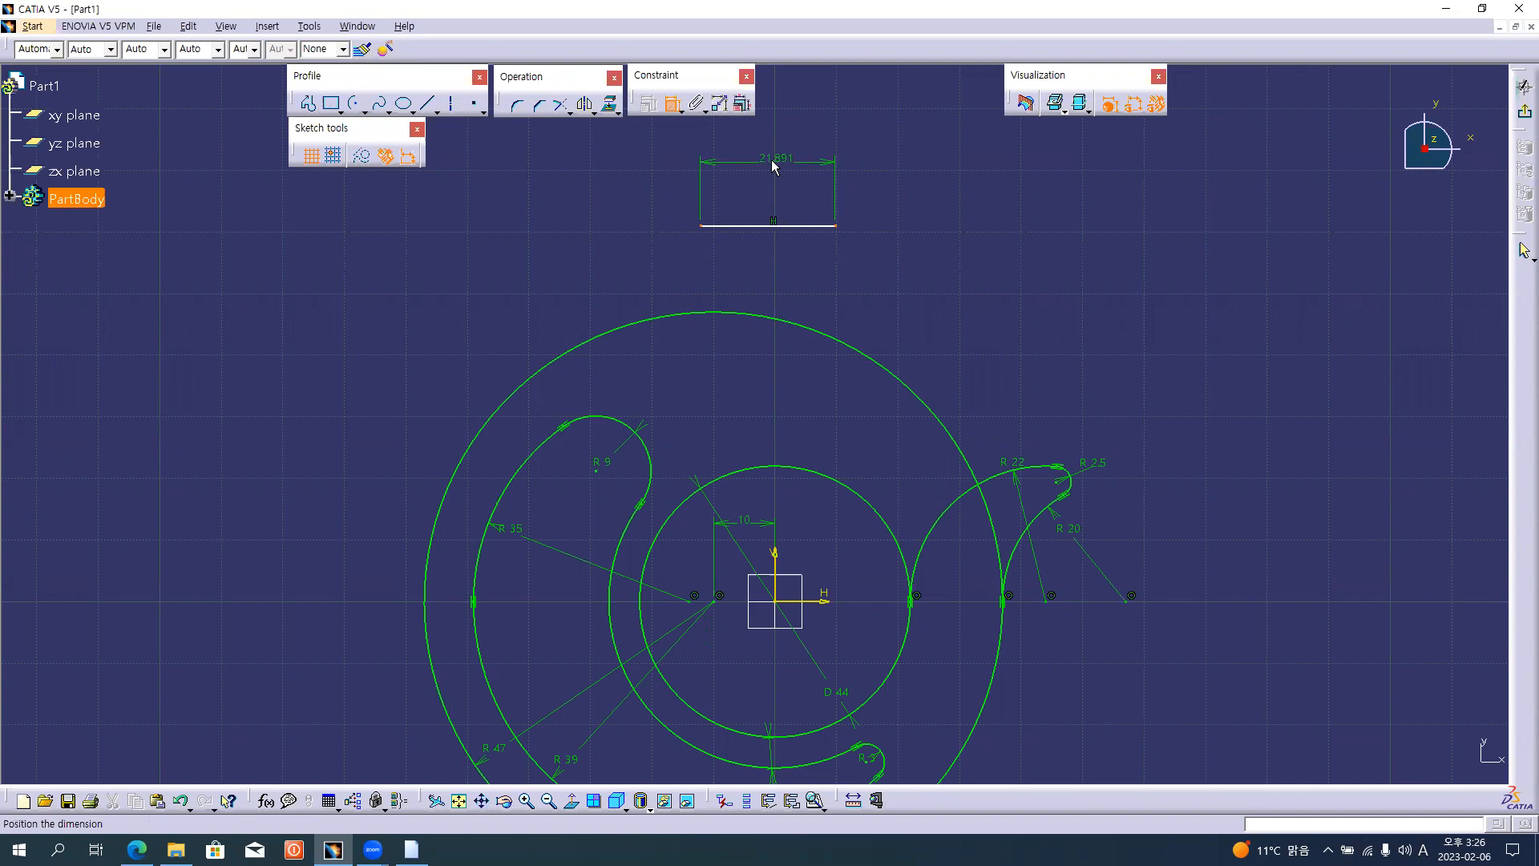
right_click(772, 160)
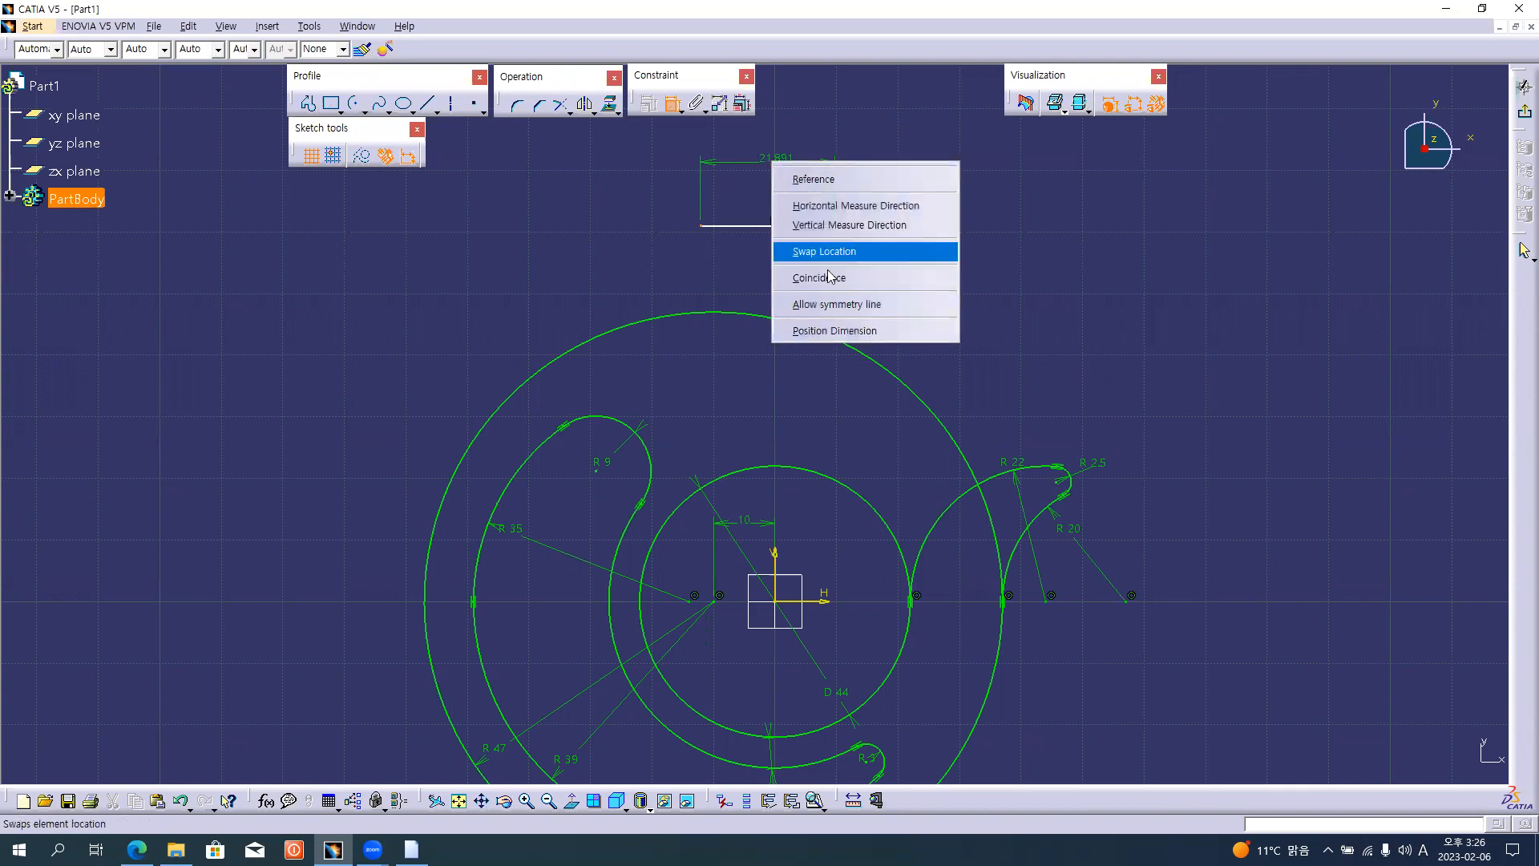
left_click(864, 305)
left_click(775, 561)
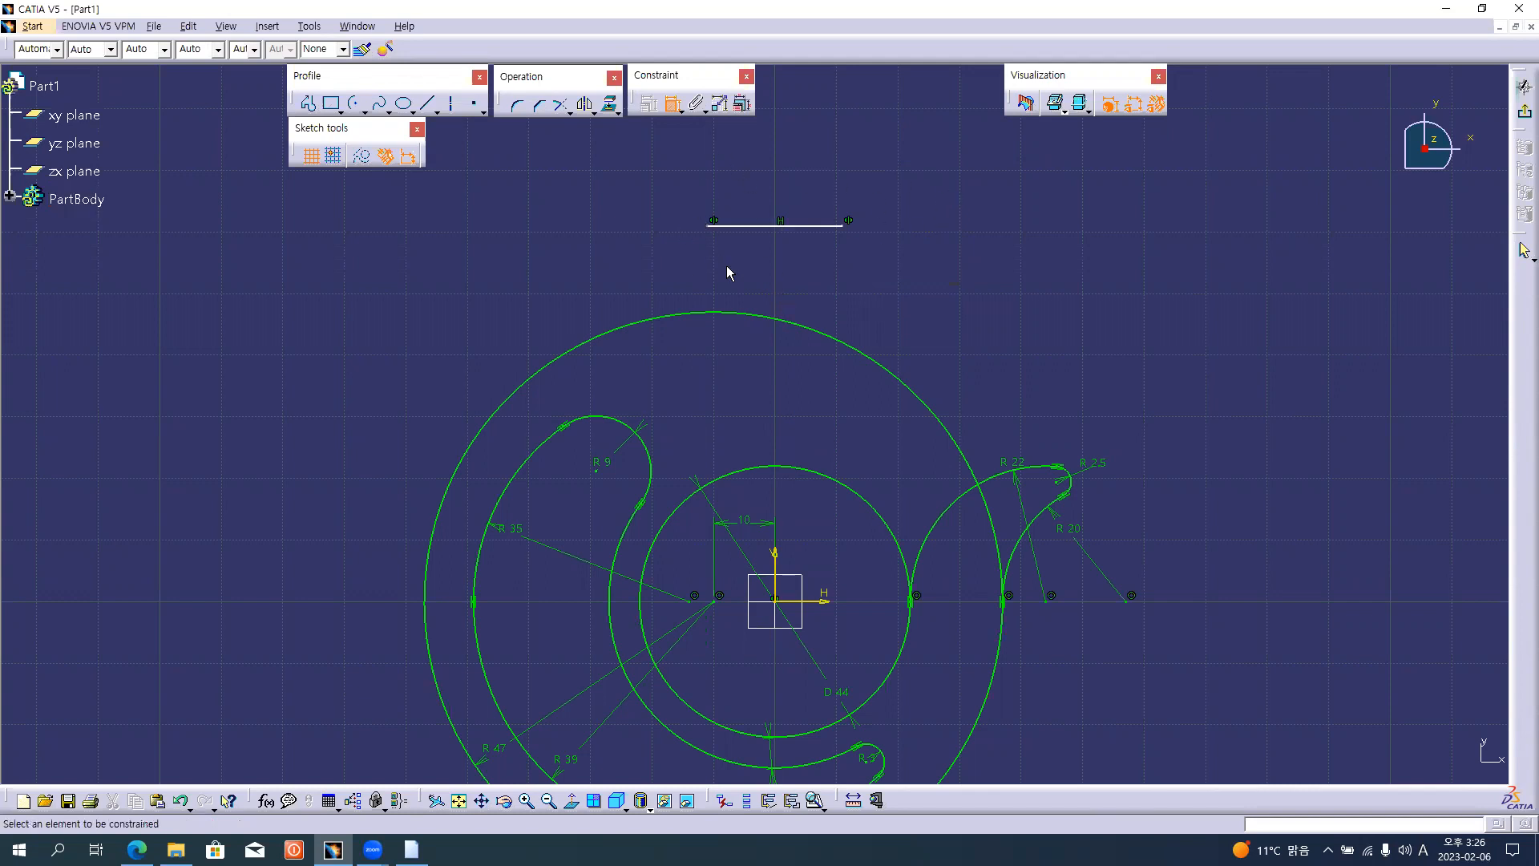
- Dimension the neck top line's length and its distance from the H axis
left_click(714, 226)
left_click(843, 226)
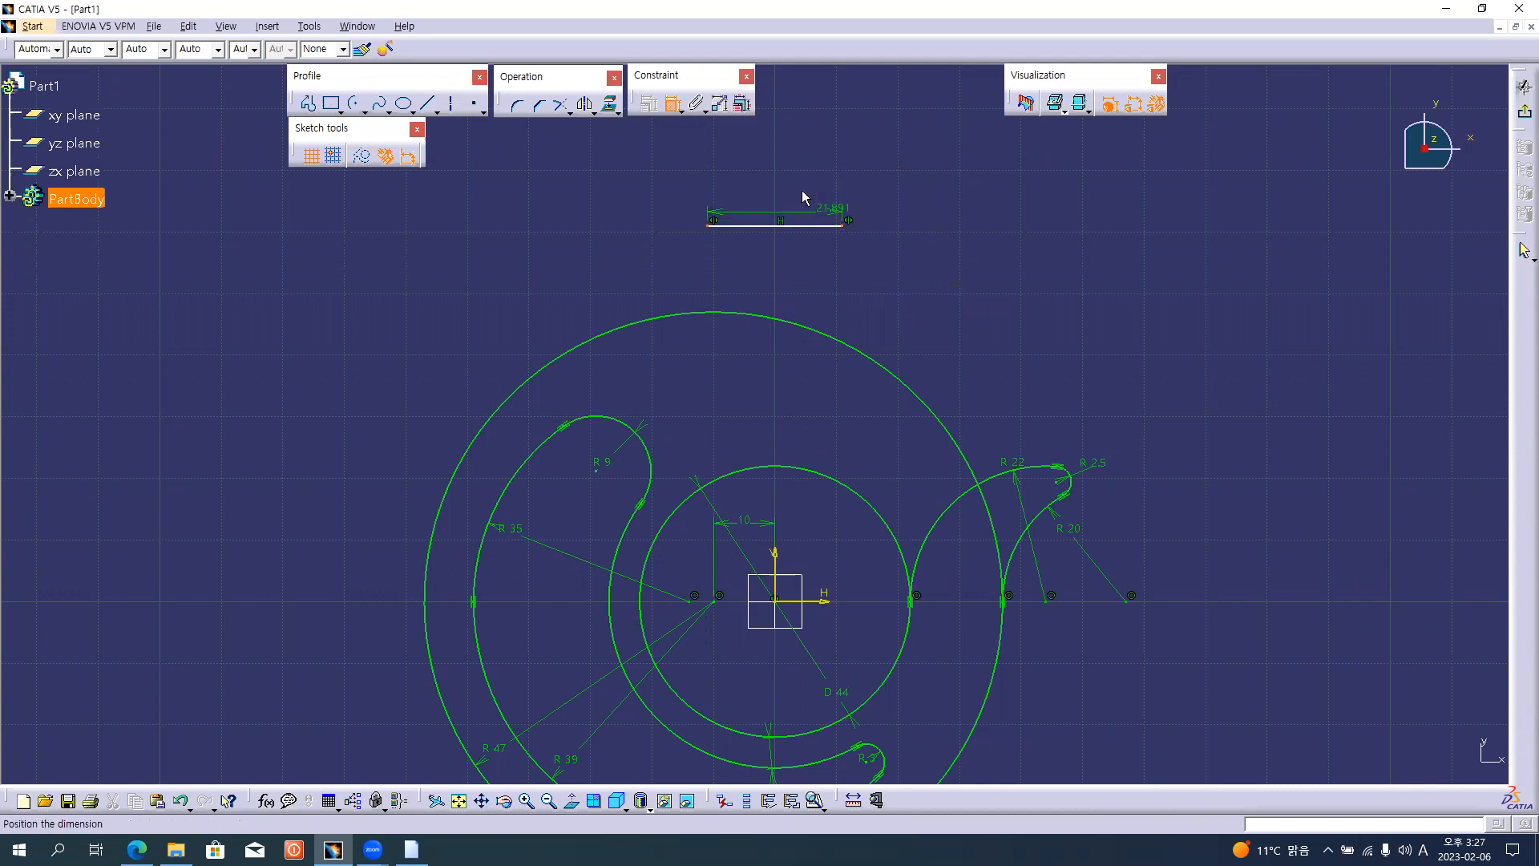
left_click(783, 160)
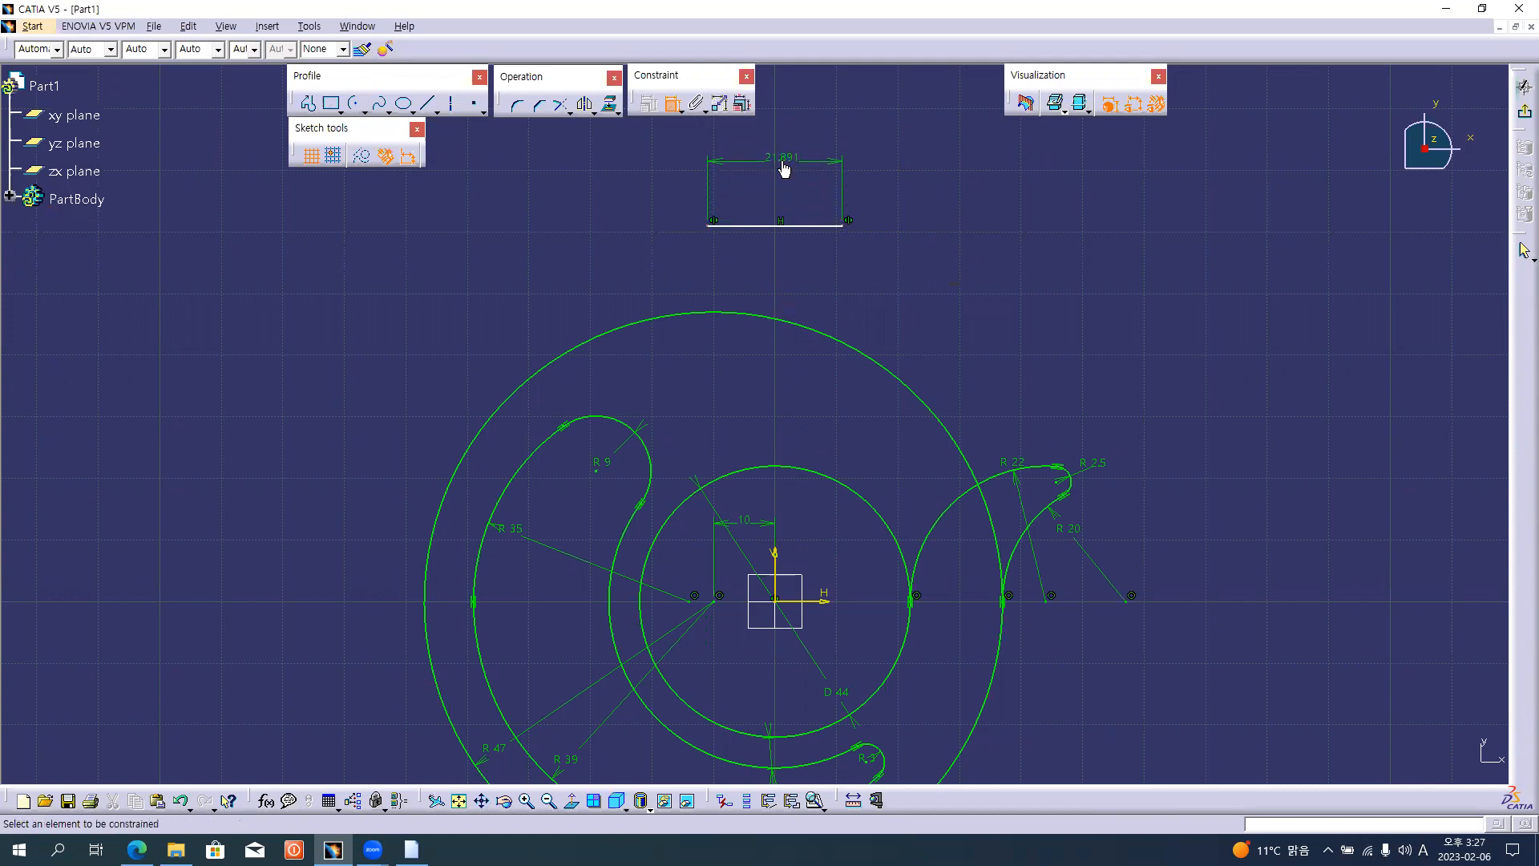
left_click(804, 223)
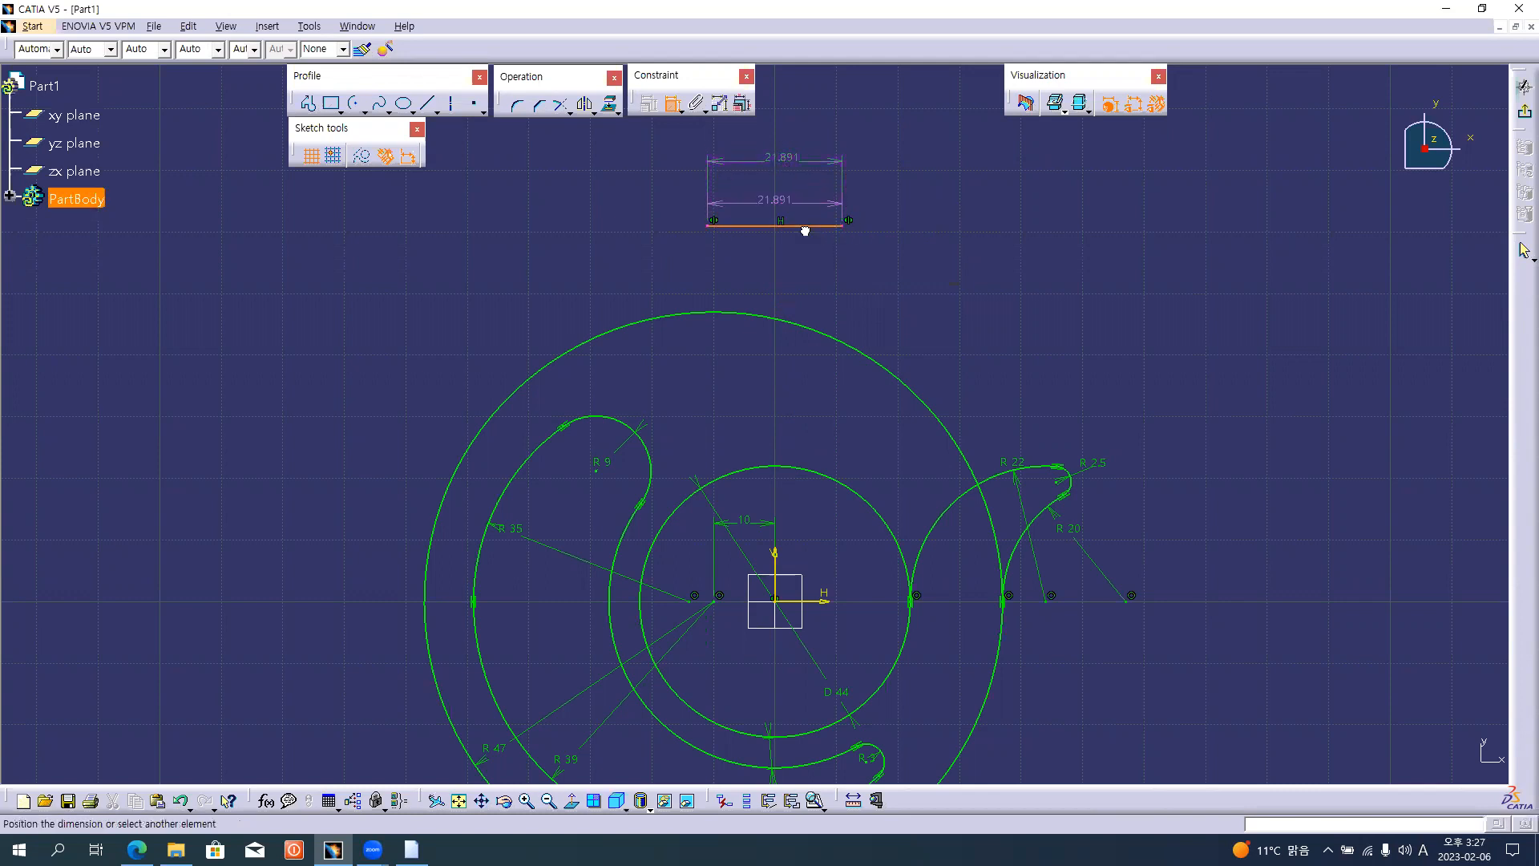
left_click(824, 603)
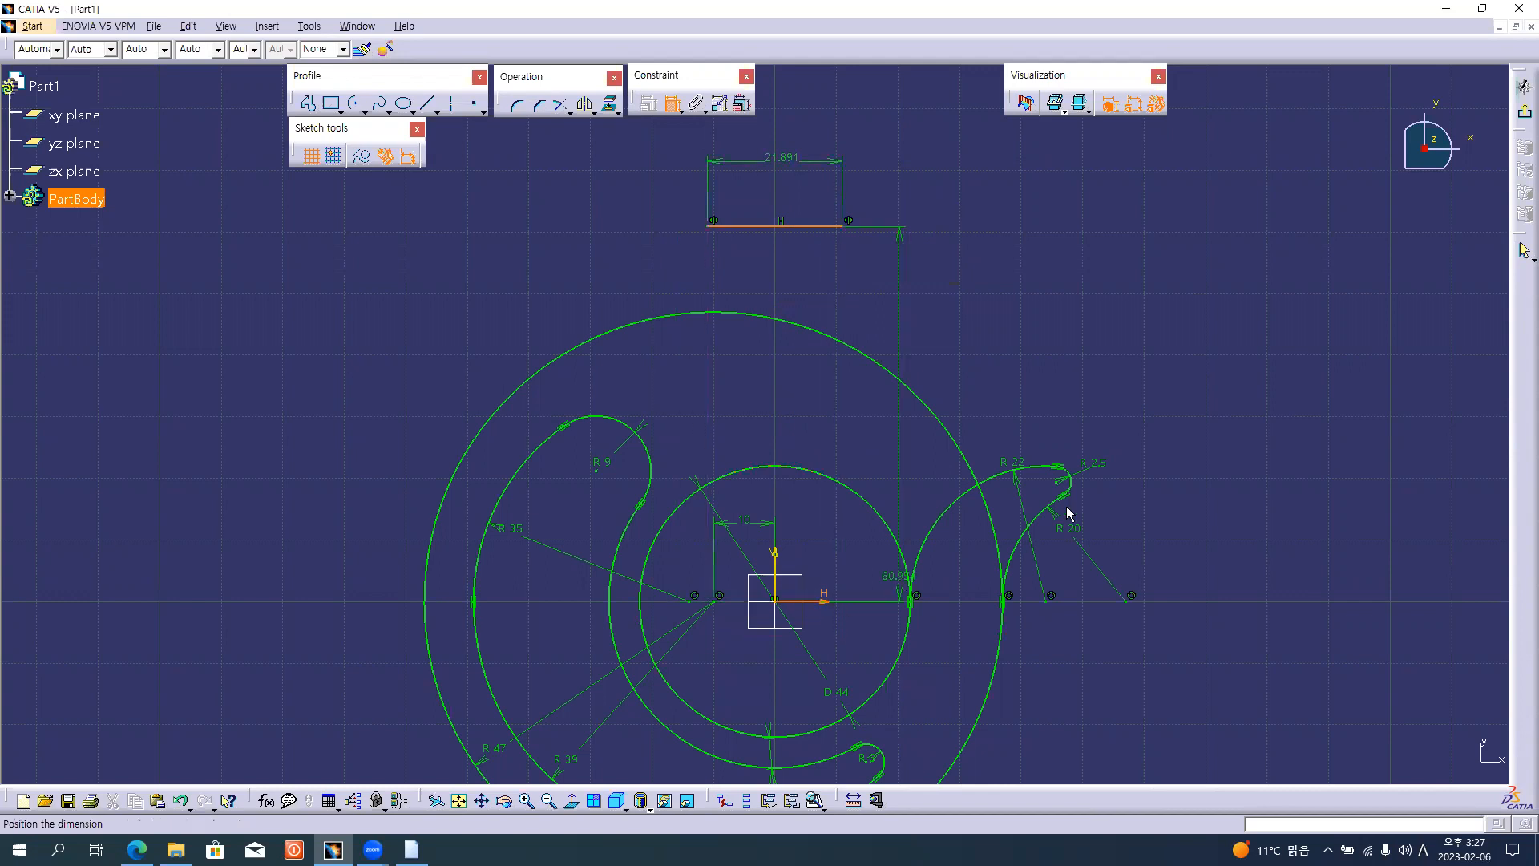
left_click(1164, 411)
- Use Edit Multi-Constraint to set the neck line's length to 24 mm and its height above the H axis to 60 mm
left_click(743, 102)
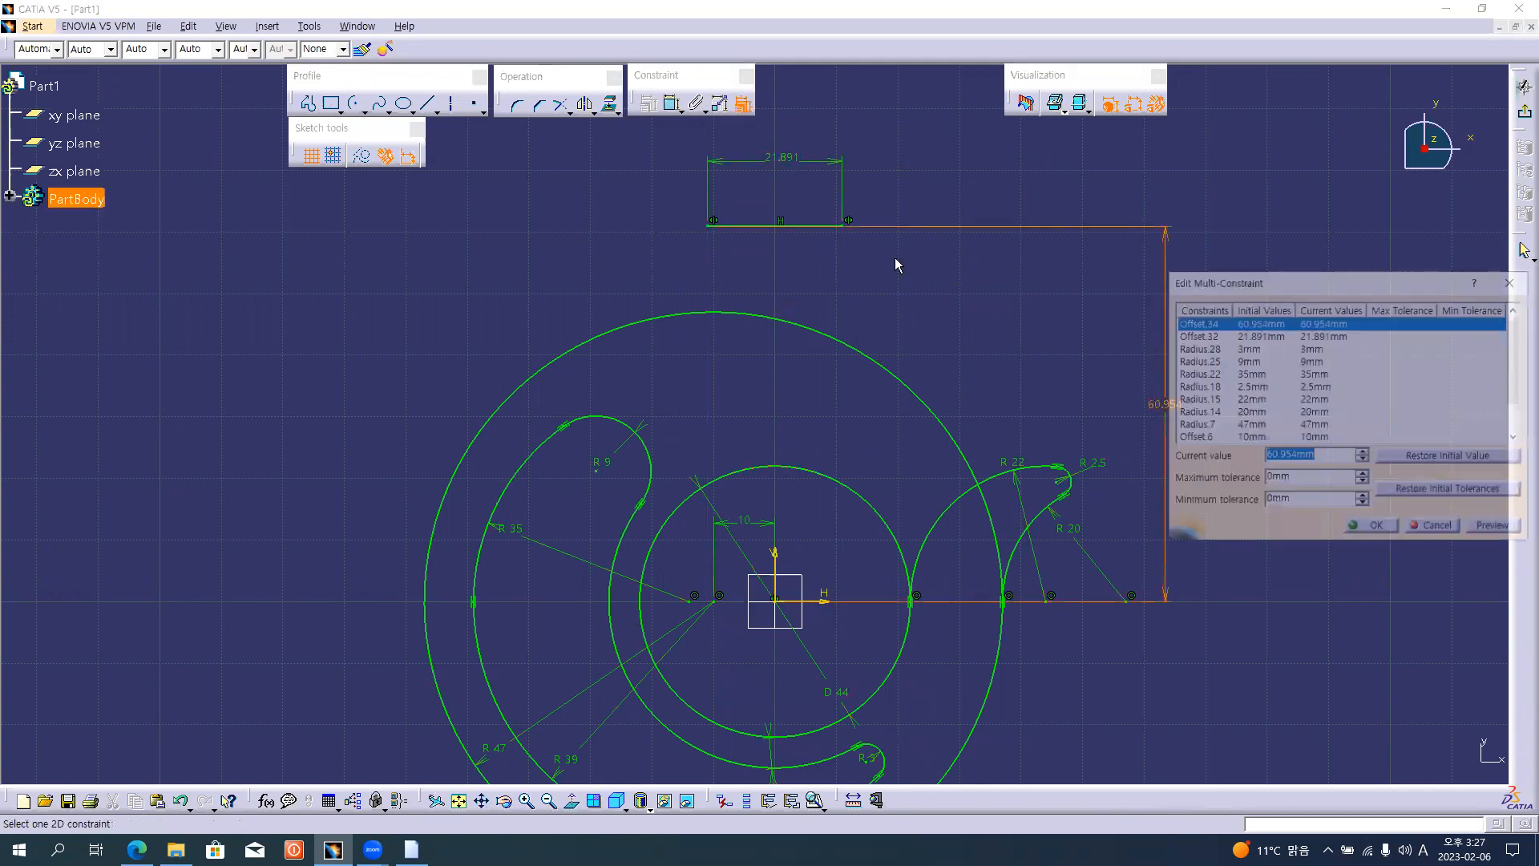
middle_click_drag(891, 286, 781, 299)
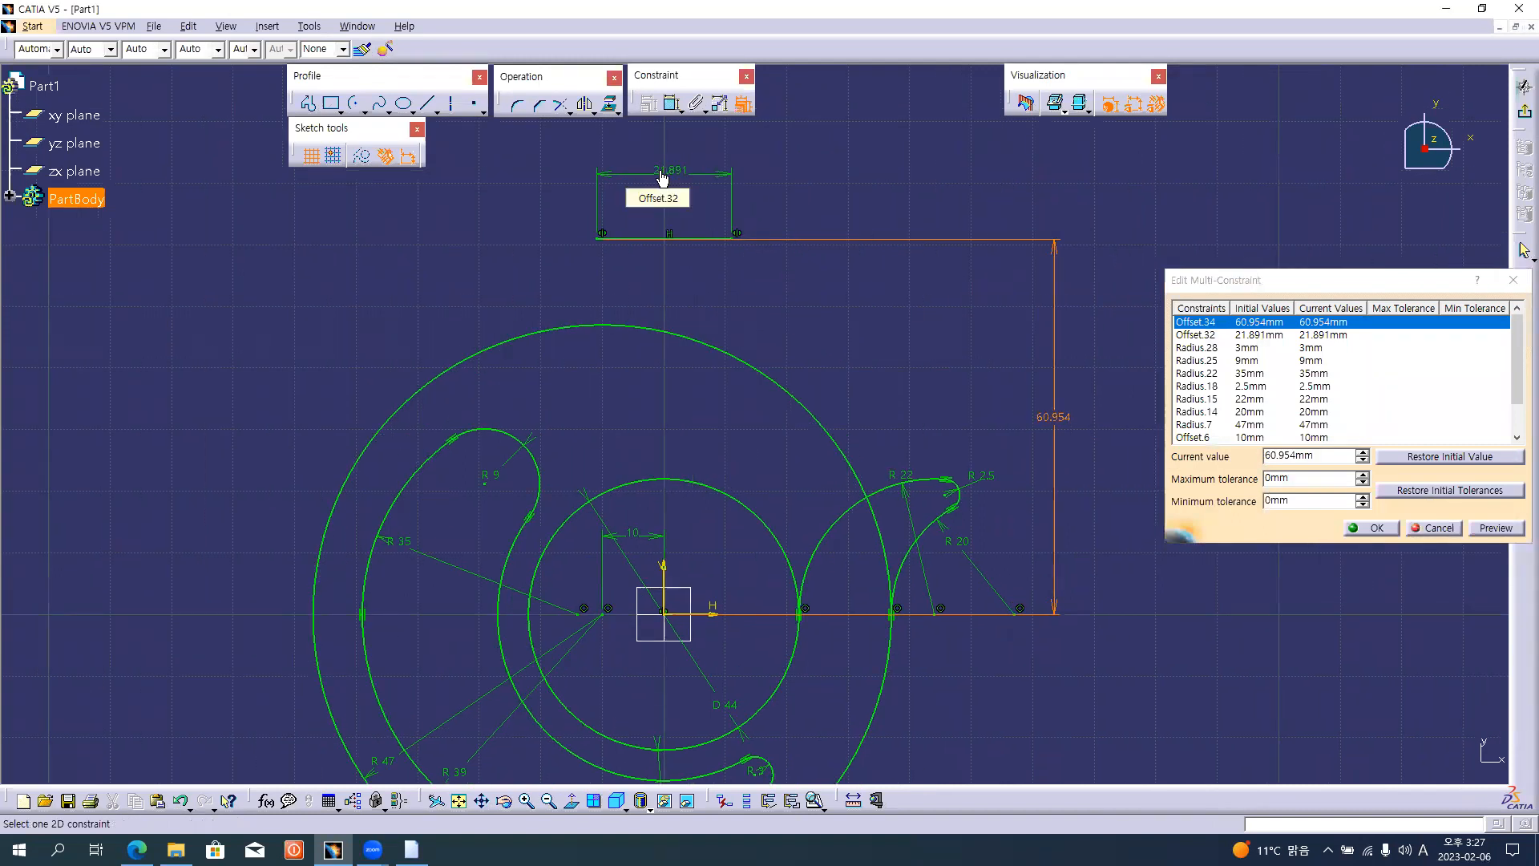
left_click(662, 177)
type("24")
key("Return")
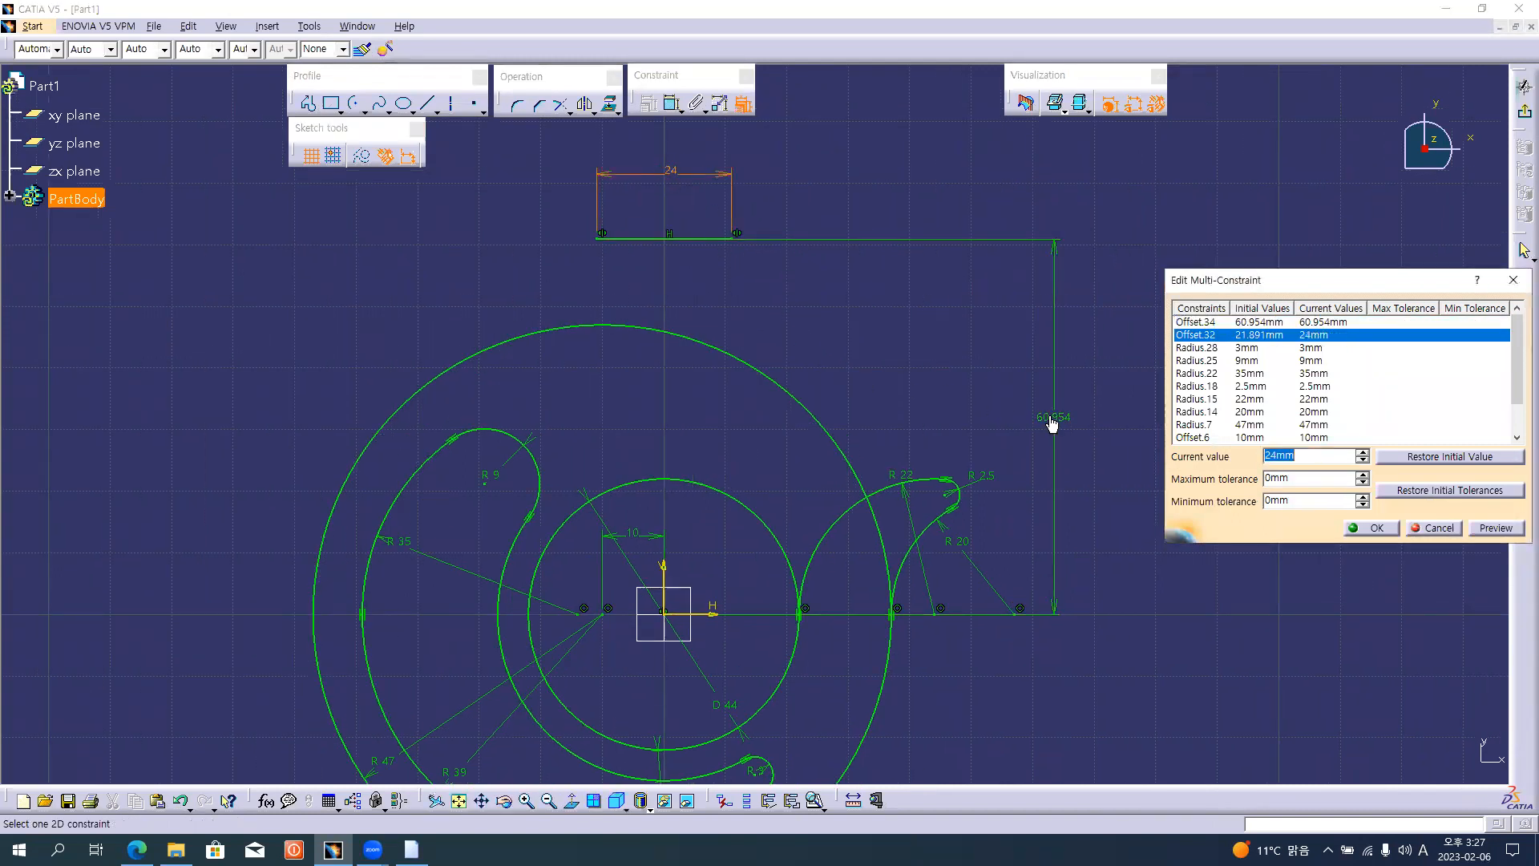
left_click(1053, 423)
type("60")
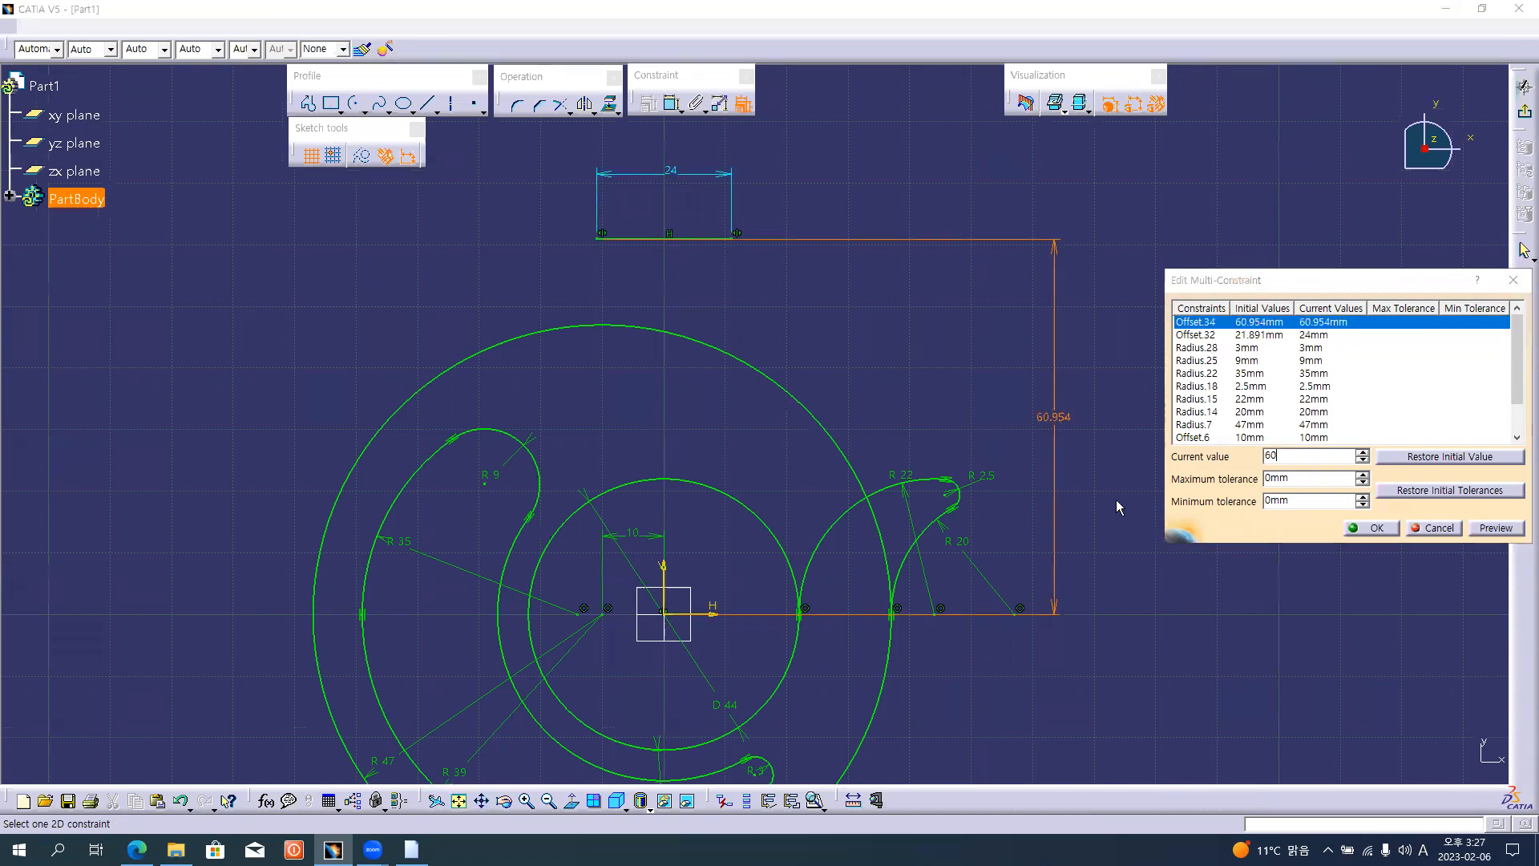
left_click(1375, 528)
- Examine the neck's R39 and R15 arcs in the browser drawing alongside the methodology page's rules for circles, corners and arcs
mouse_move(716, 376)
middle_mouse_down()
mouse_move(769, 385)
mouse_move(751, 337)
middle_mouse_up()
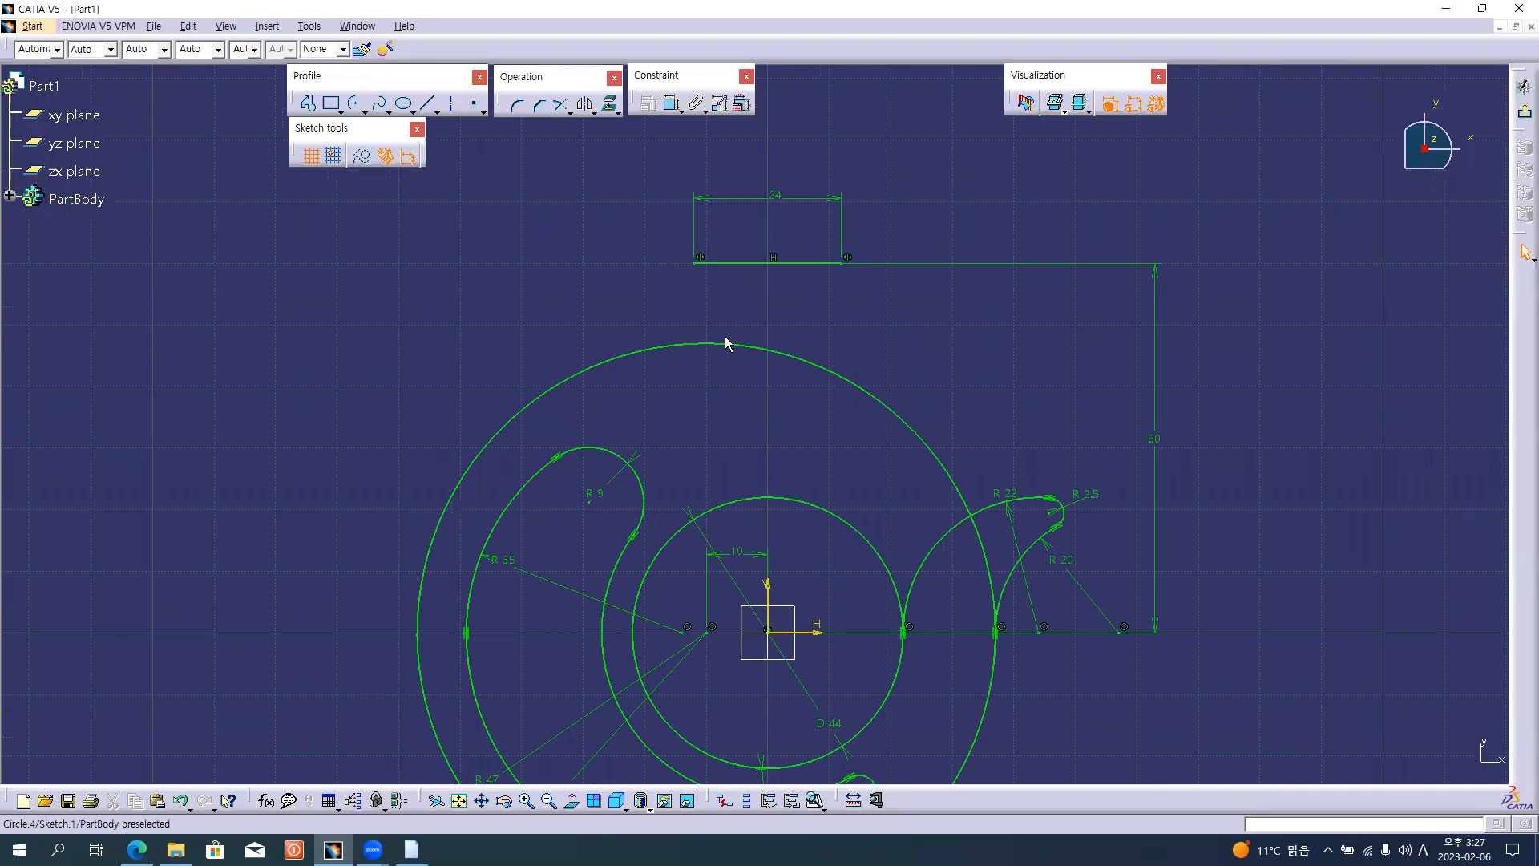
key("alt+Tab")
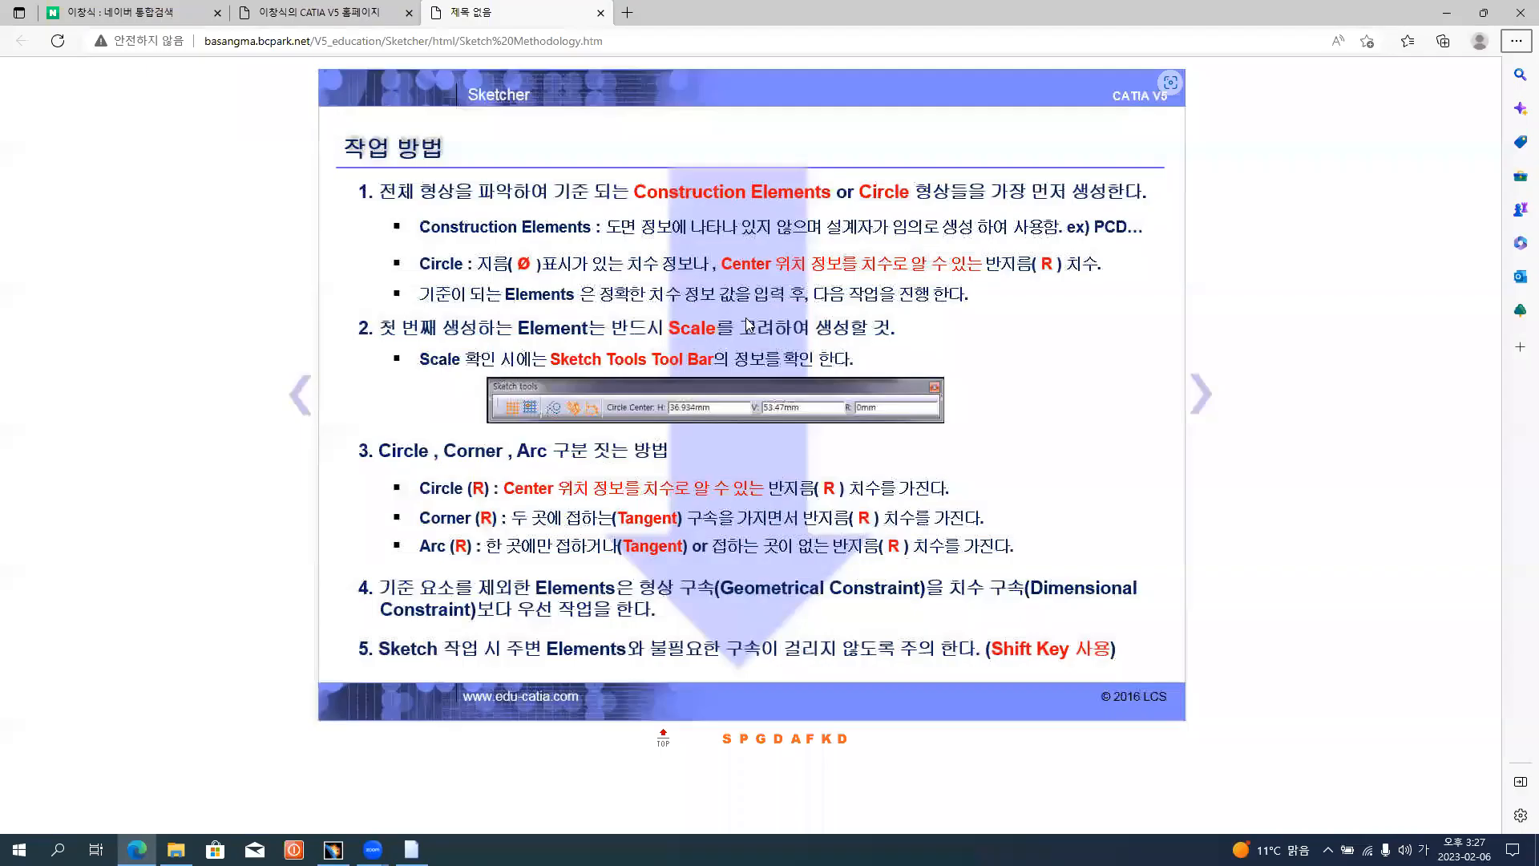
left_click(329, 12)
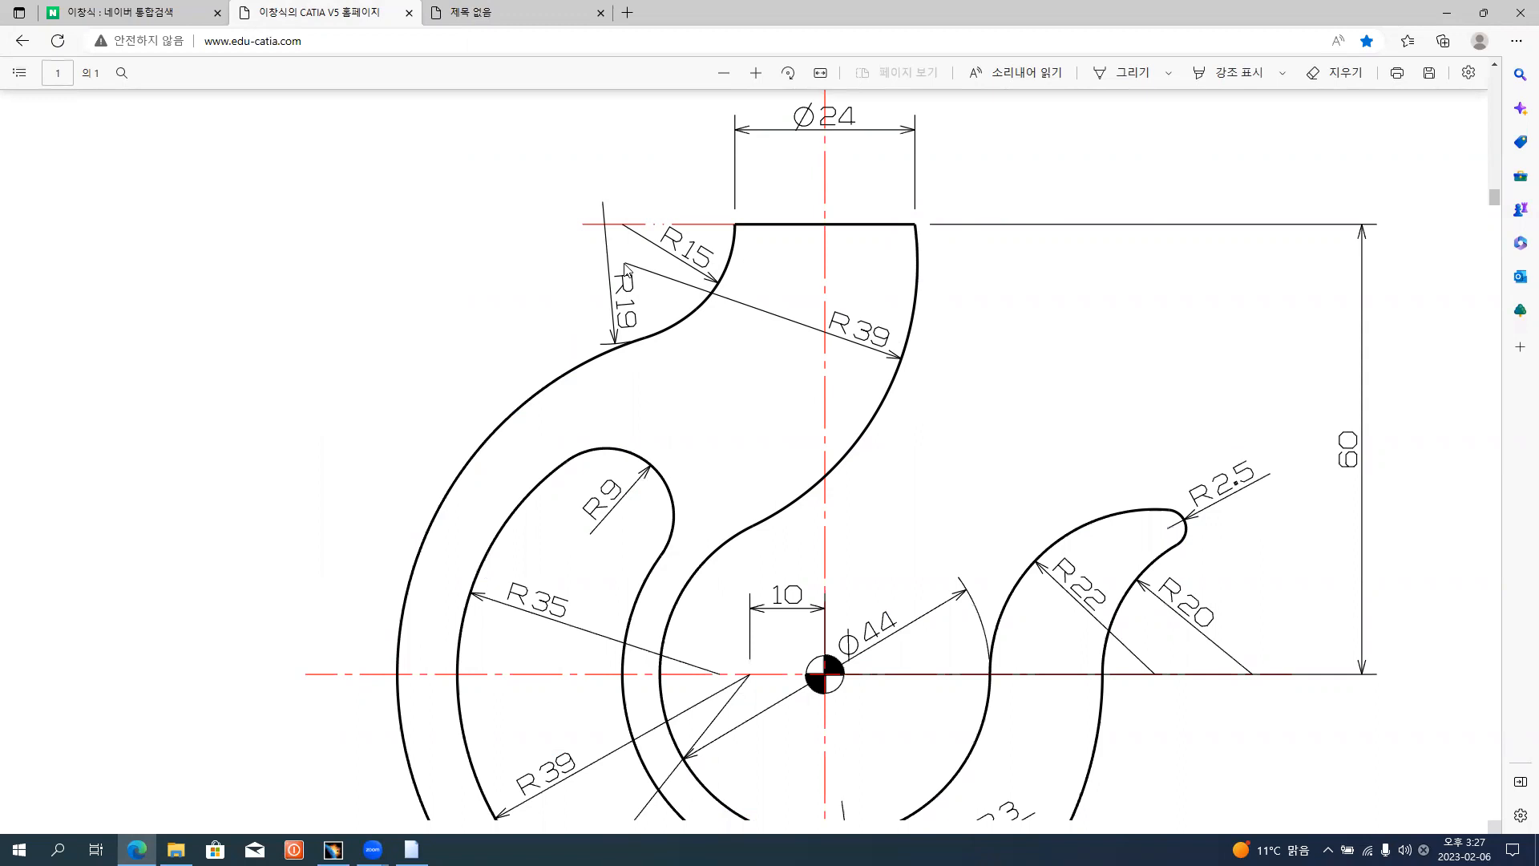
key("ctrl+Tab")
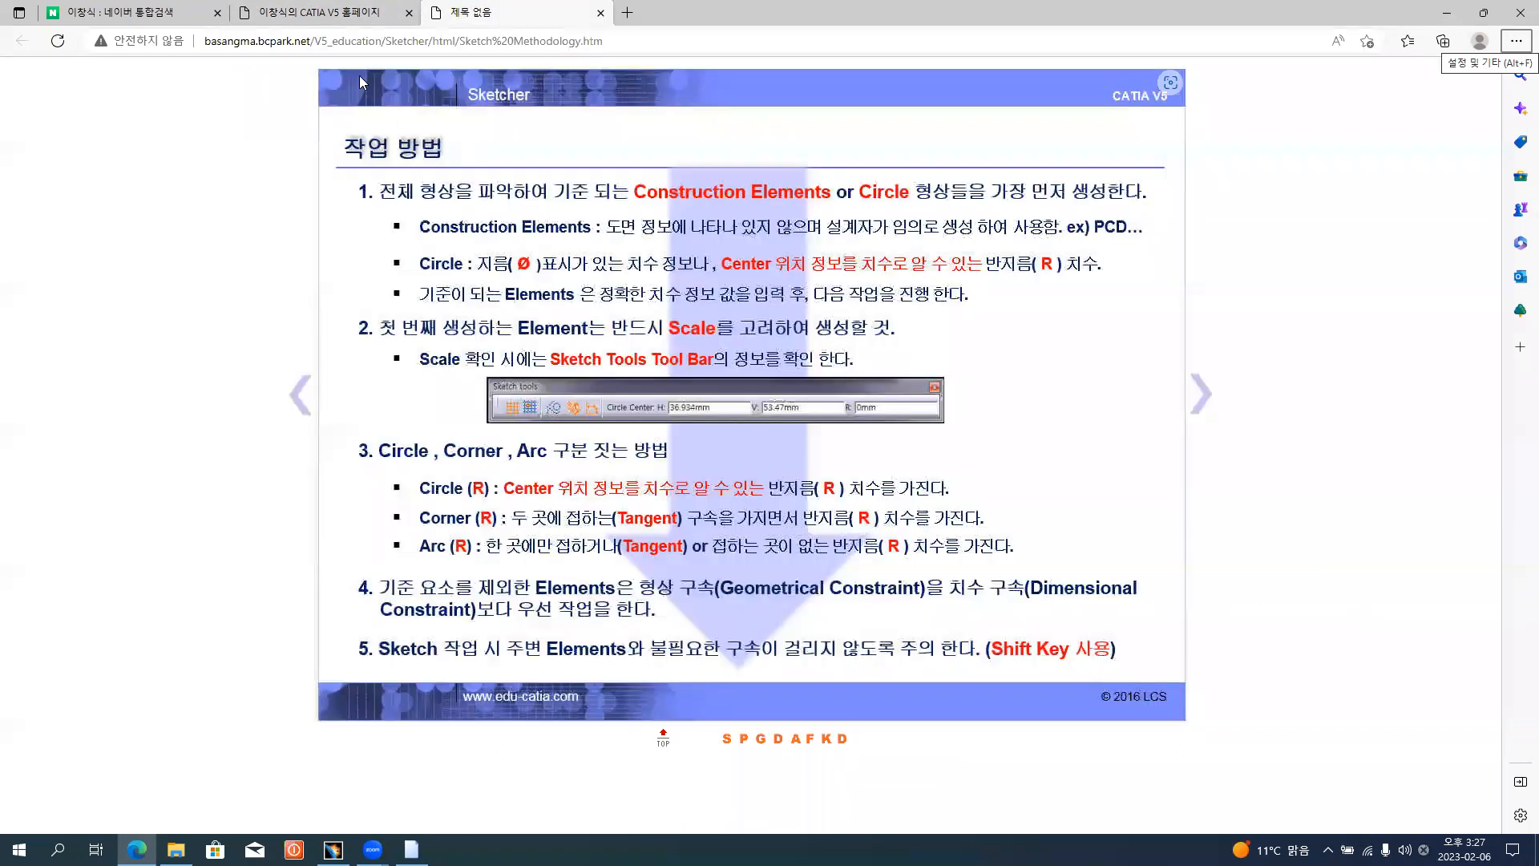
left_click(350, 16)
key("alt+Tab")
key("alt+Tab")
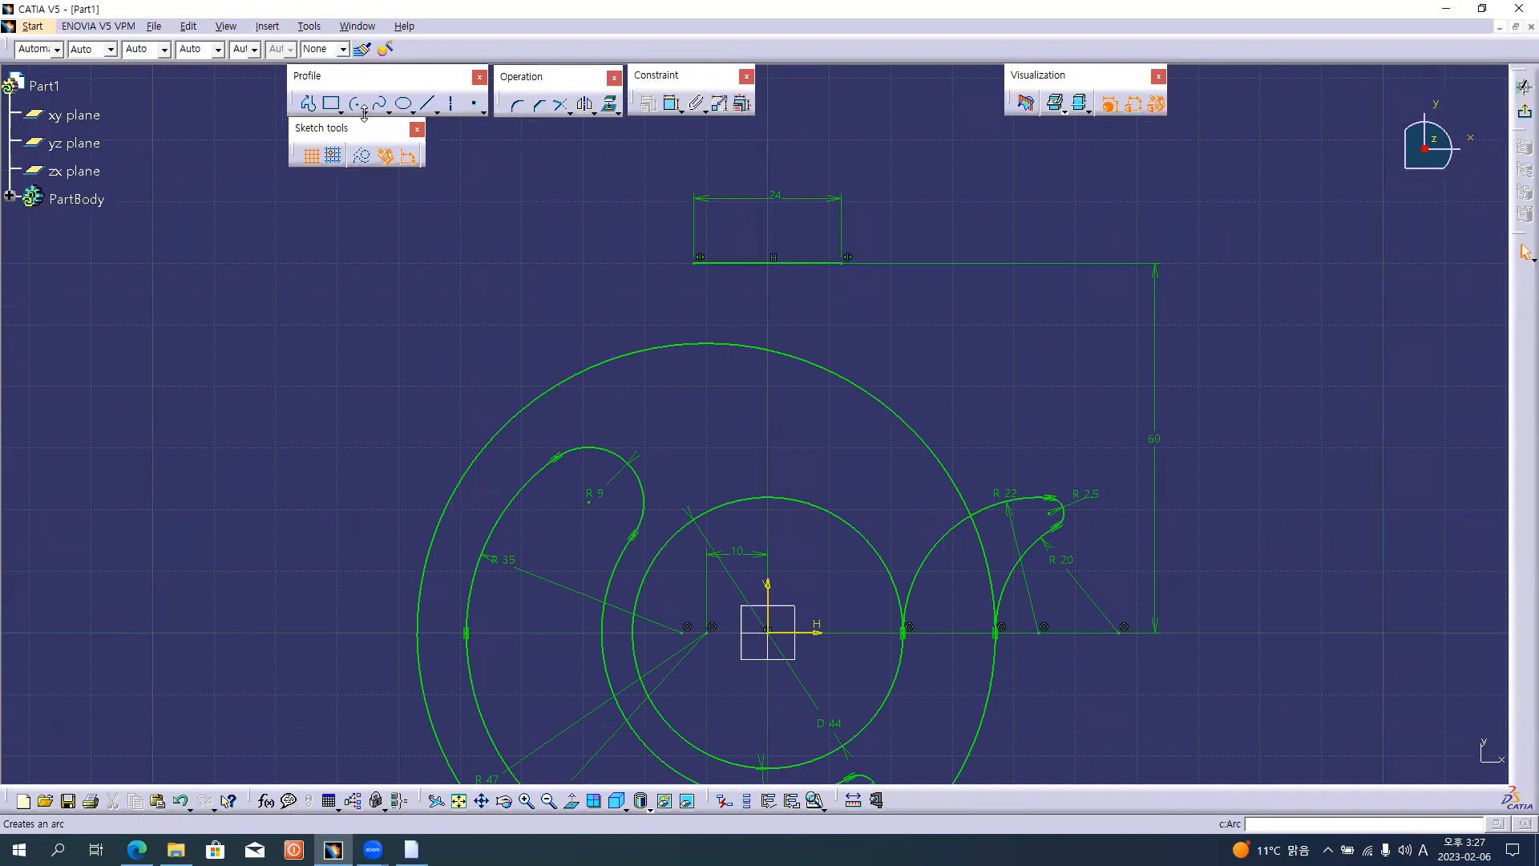
- Sketch a Three Point Arc Starting With Limits, radius about 41 mm, from the neck line's right end to the D44 circle, avoiding unwanted constraints
left_click(413, 111)
left_click(498, 129)
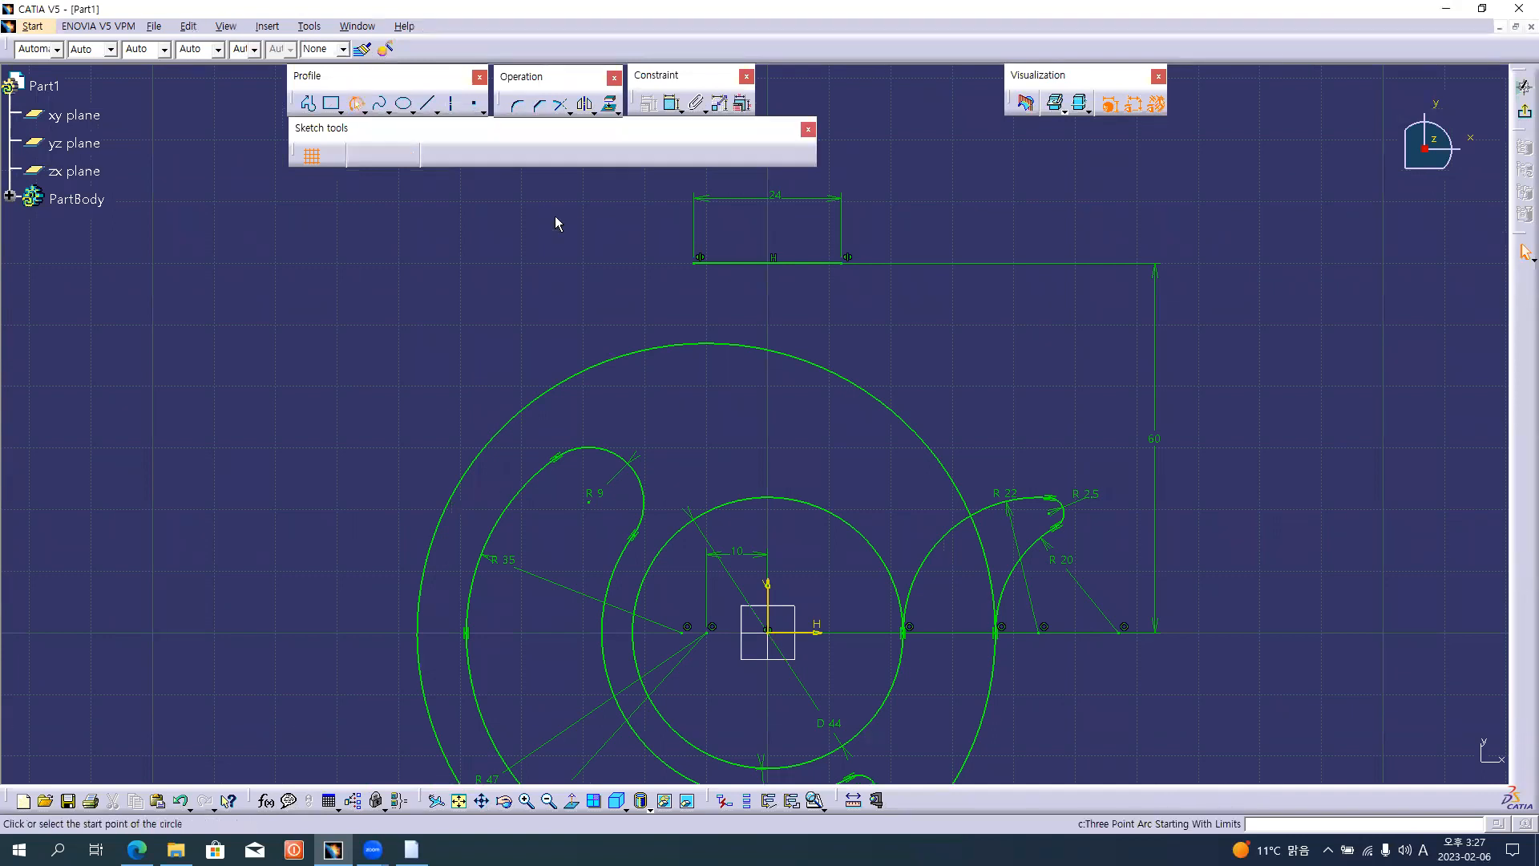
left_click(841, 263)
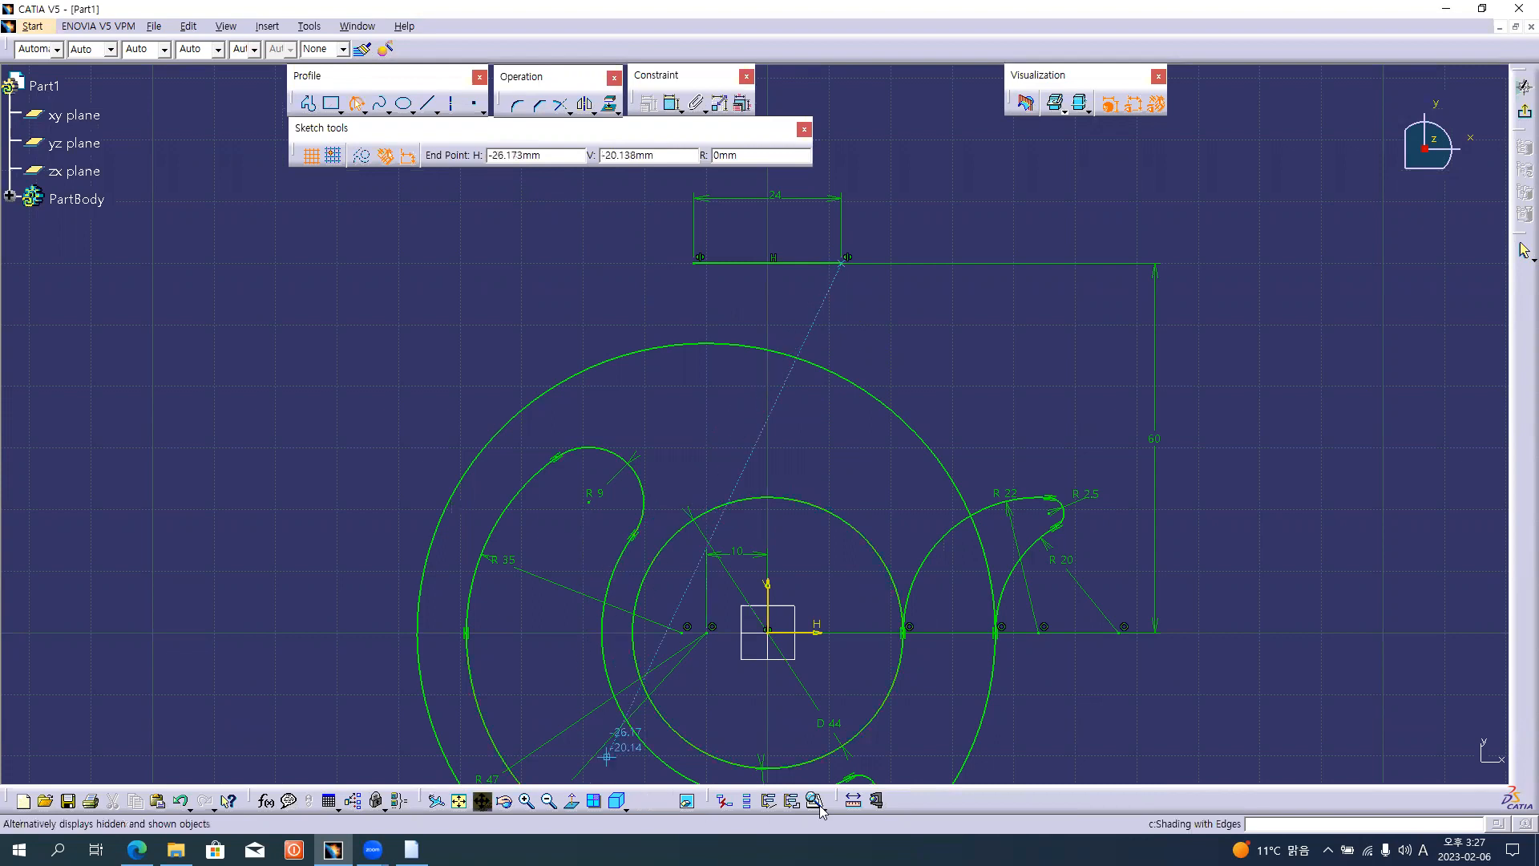
left_click(710, 517)
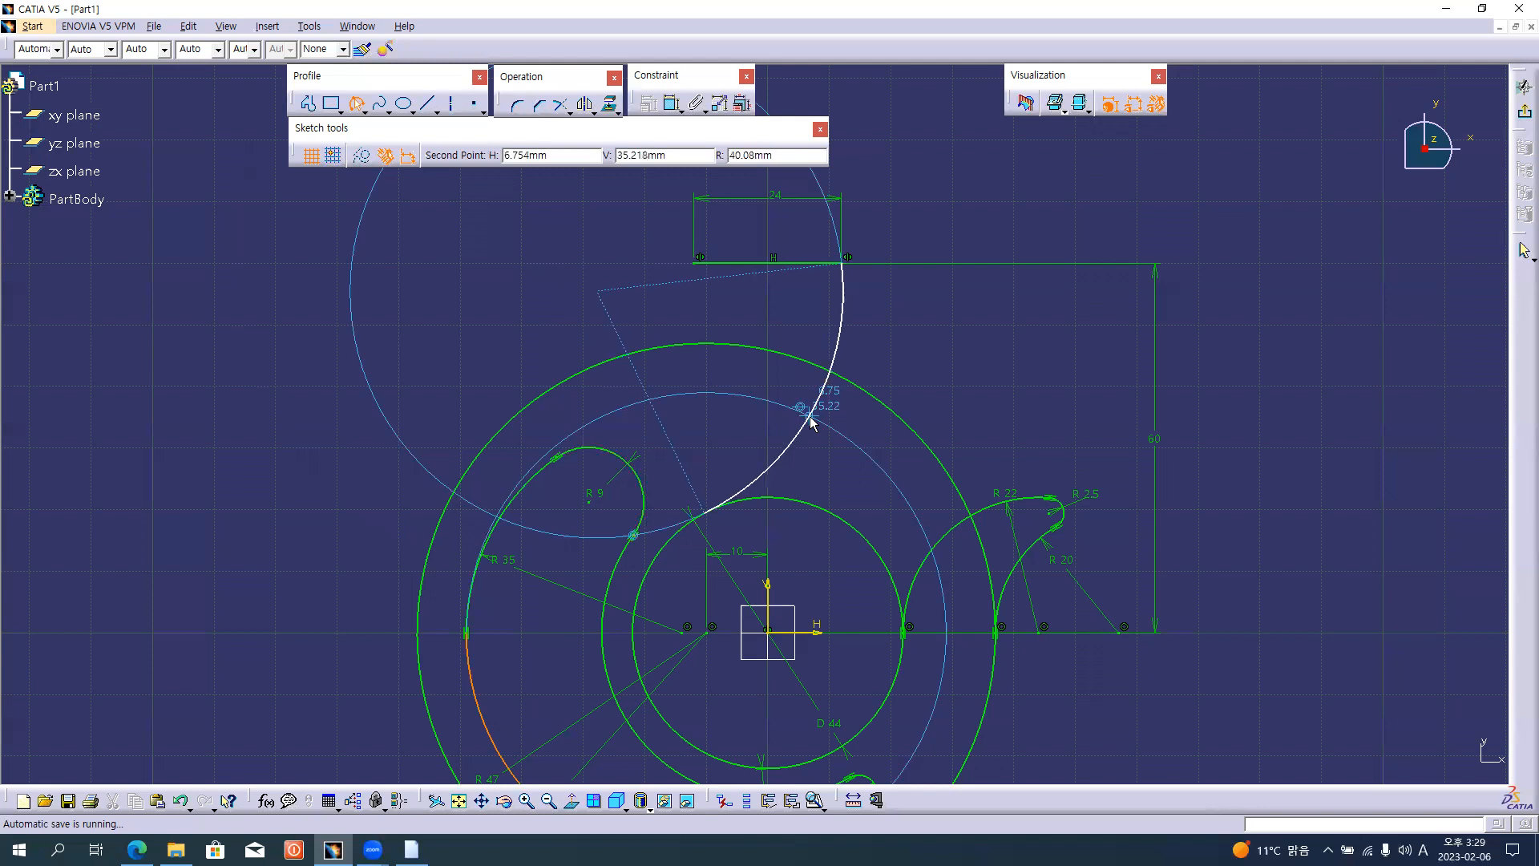
key("shift")
key("shift")
key("shift")
key("shift")
key("shift")
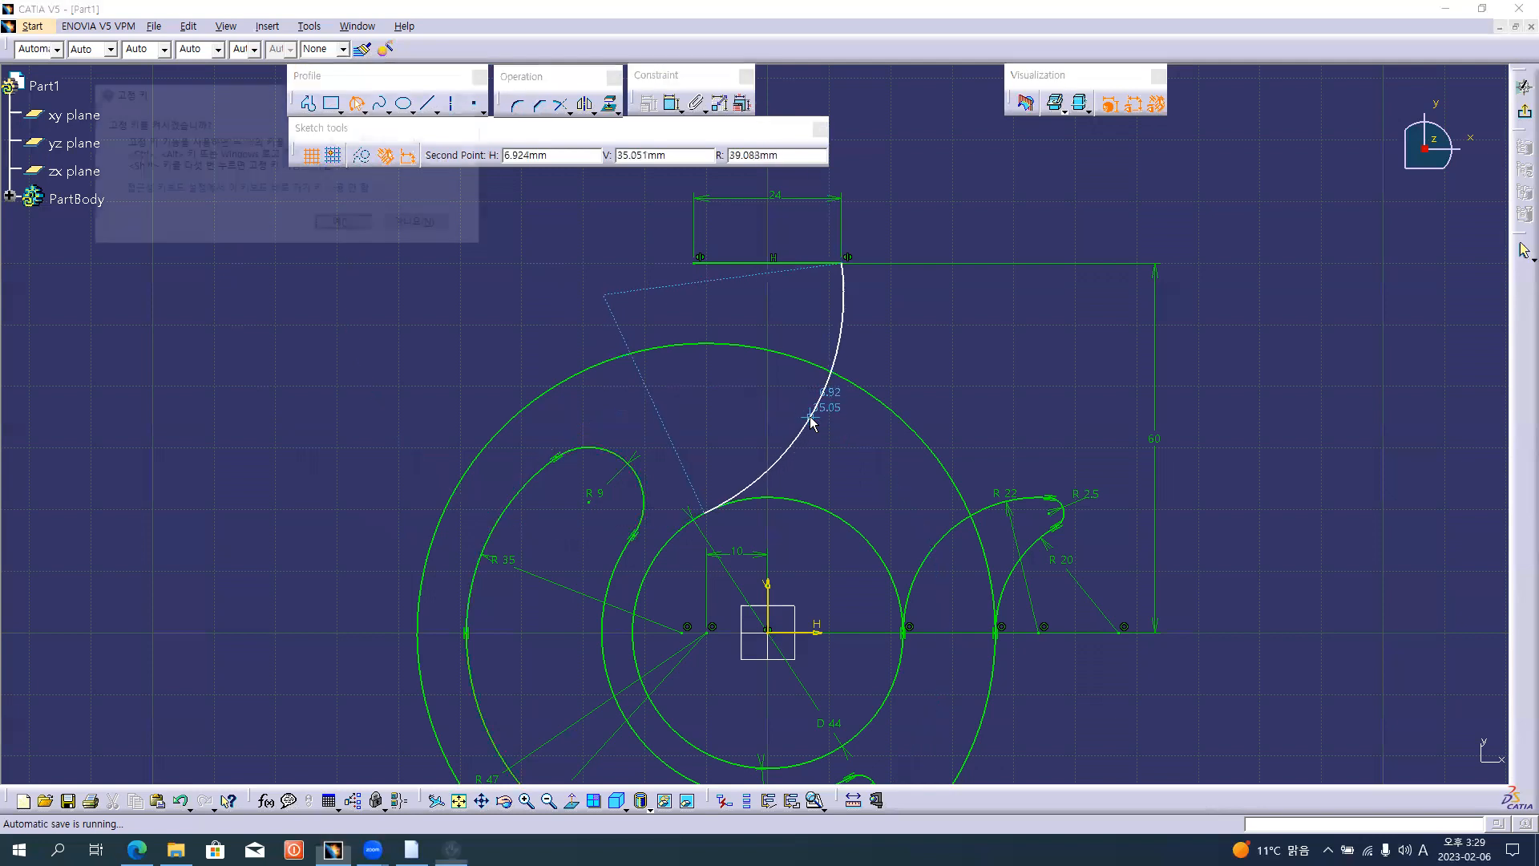
left_click(418, 224)
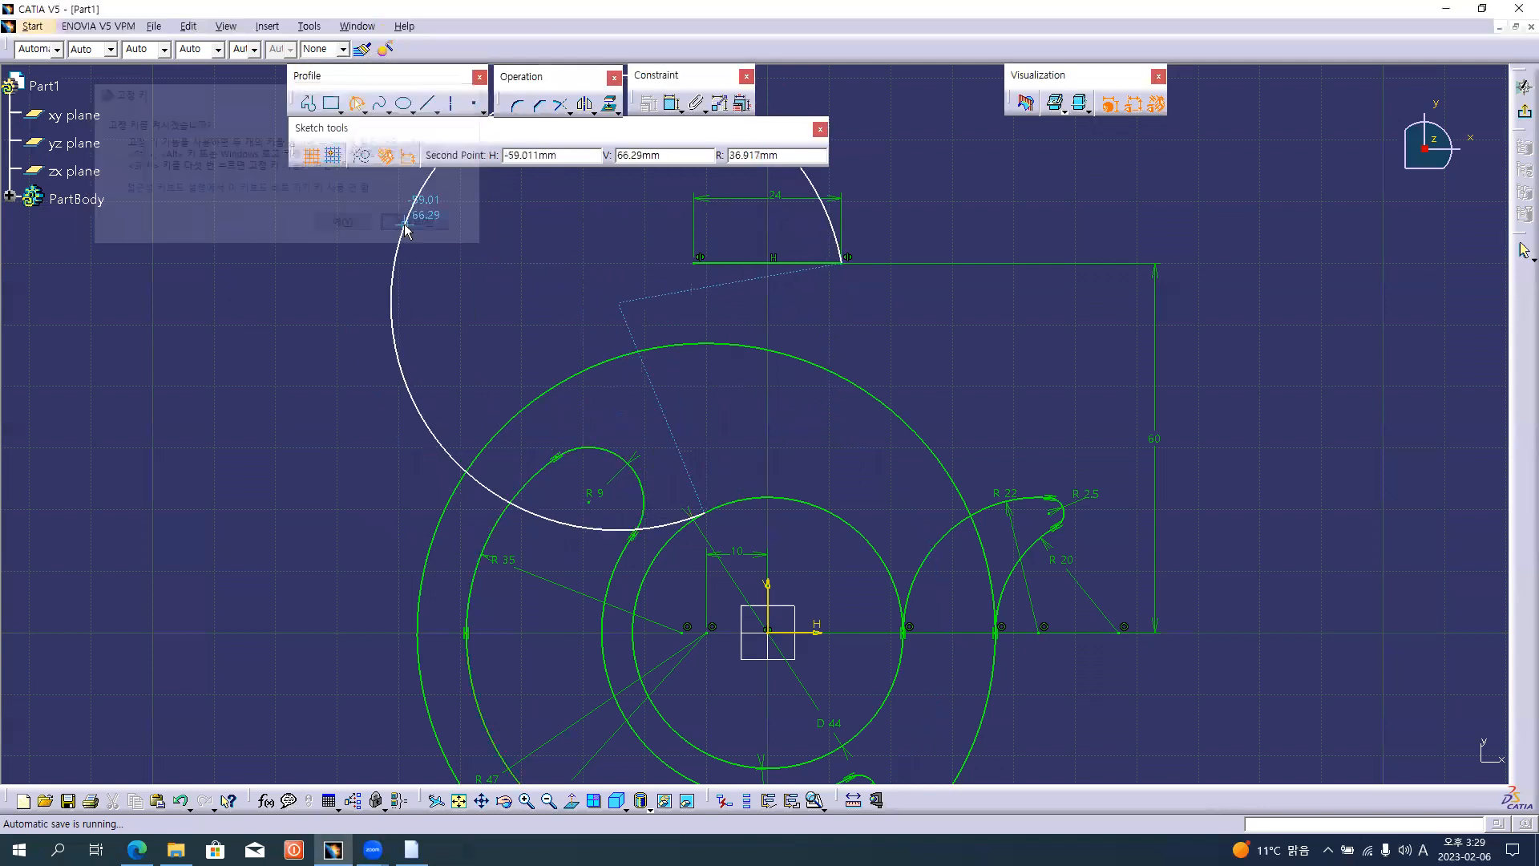
left_click(807, 417)
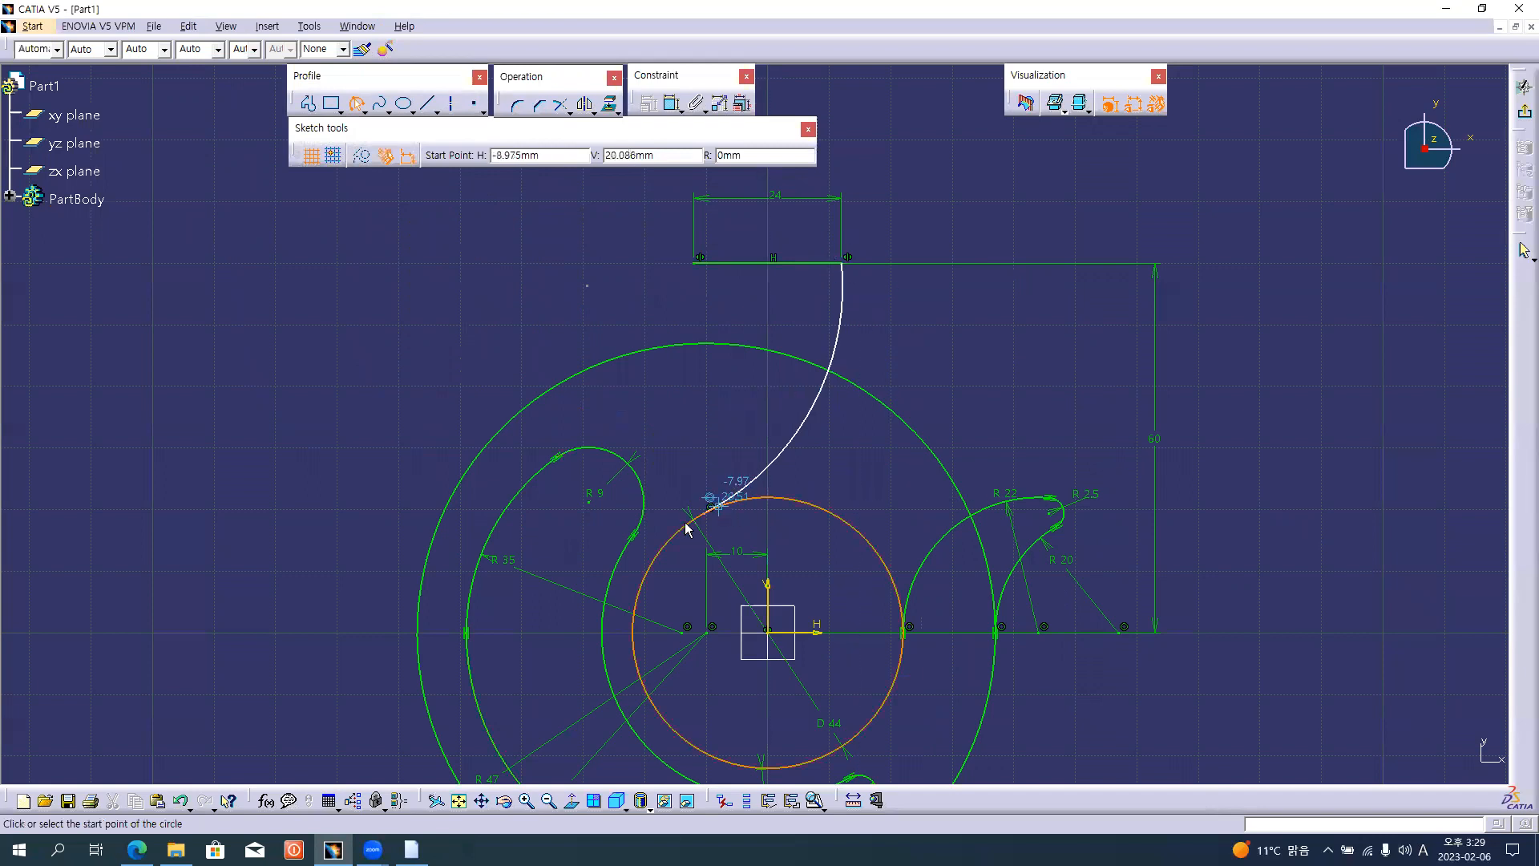
- Dimension the radius of the arc from the neck line's right end and set it to 39 mm
middle_click_drag(666, 393, 666, 353)
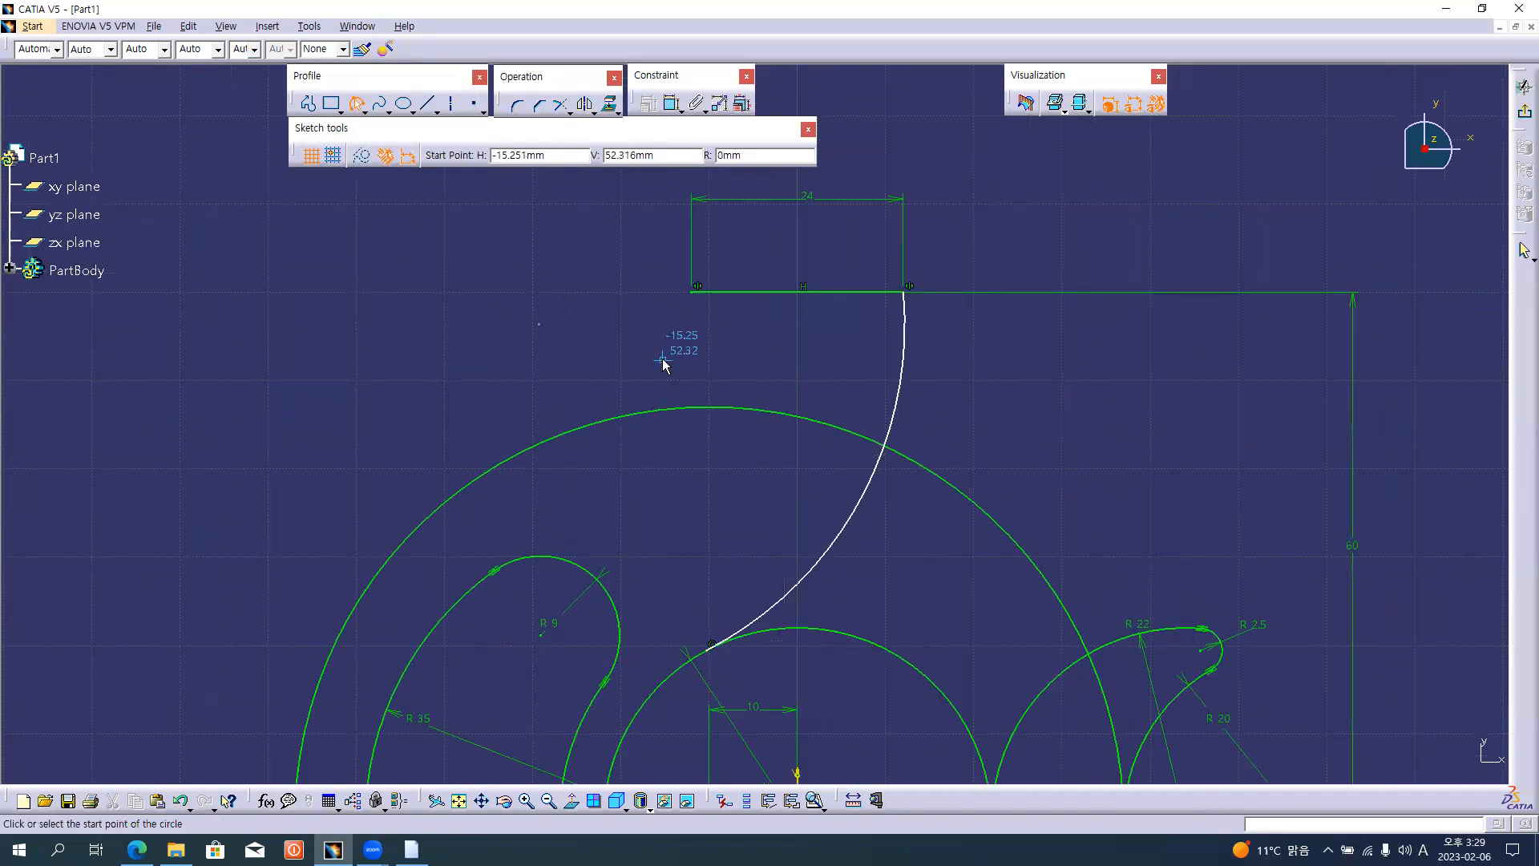
left_click(672, 102)
left_click(894, 425)
left_click(938, 423)
double_click(938, 425)
type("3")
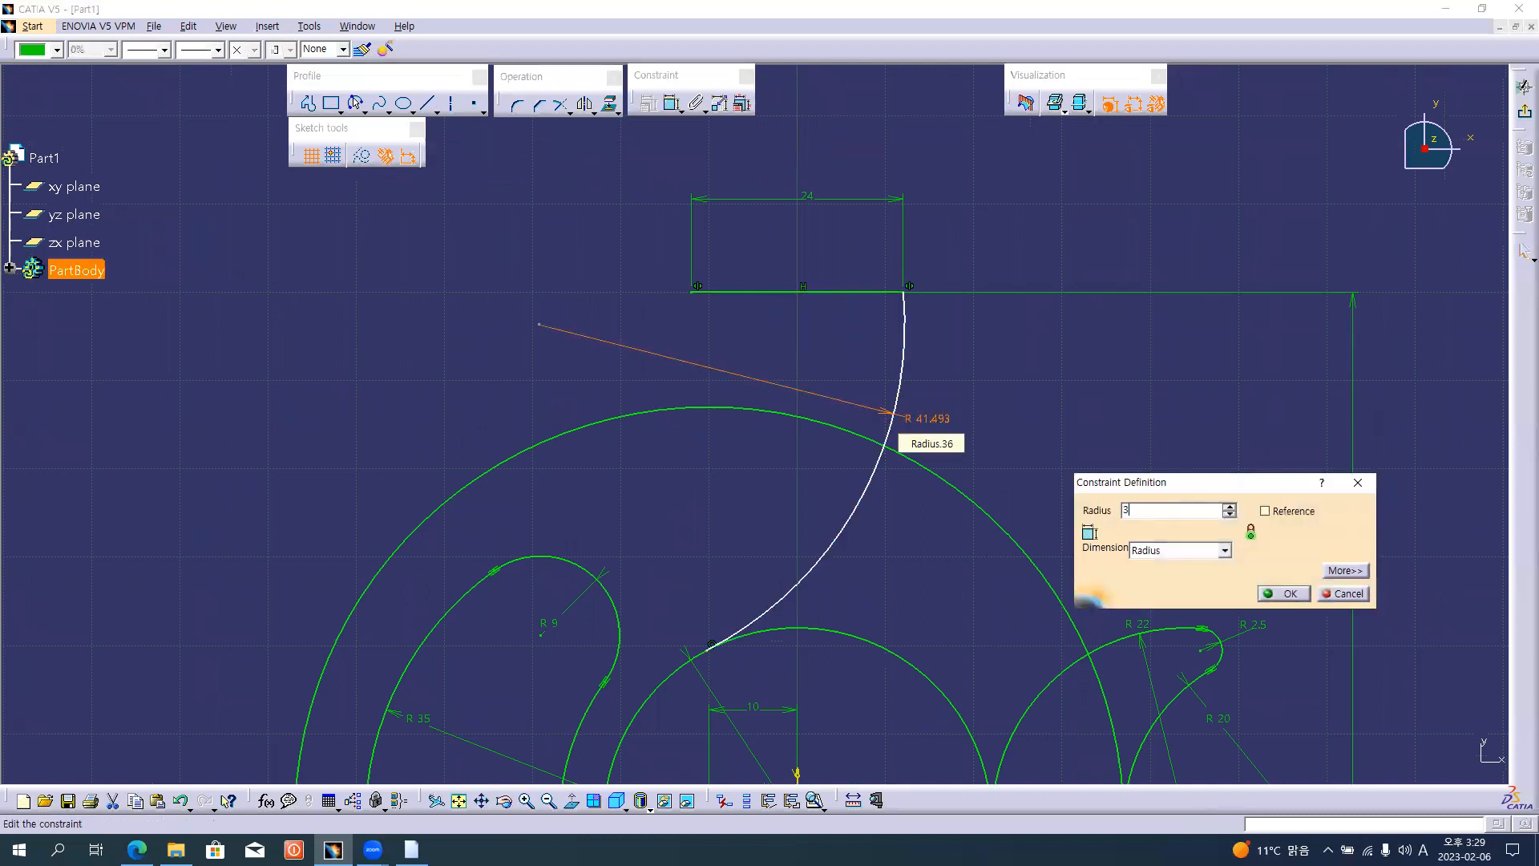
type("9")
key("Return")
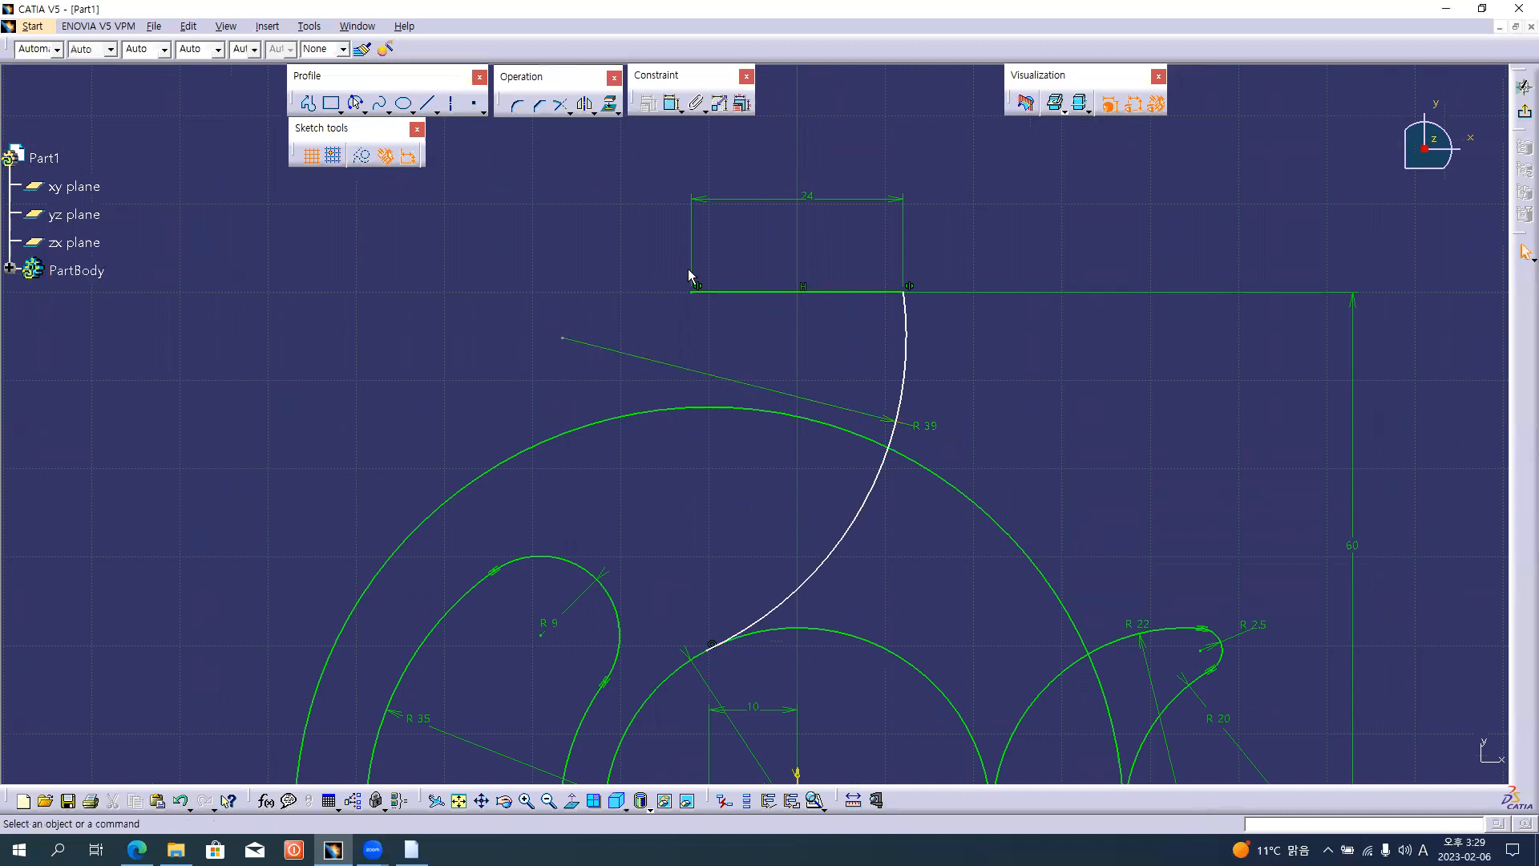
- Make the R39 arc tangent to the D44 circle, checking the browser drawing, and reposition the arc's radius dimension
left_click(672, 111)
key("alt+Tab")
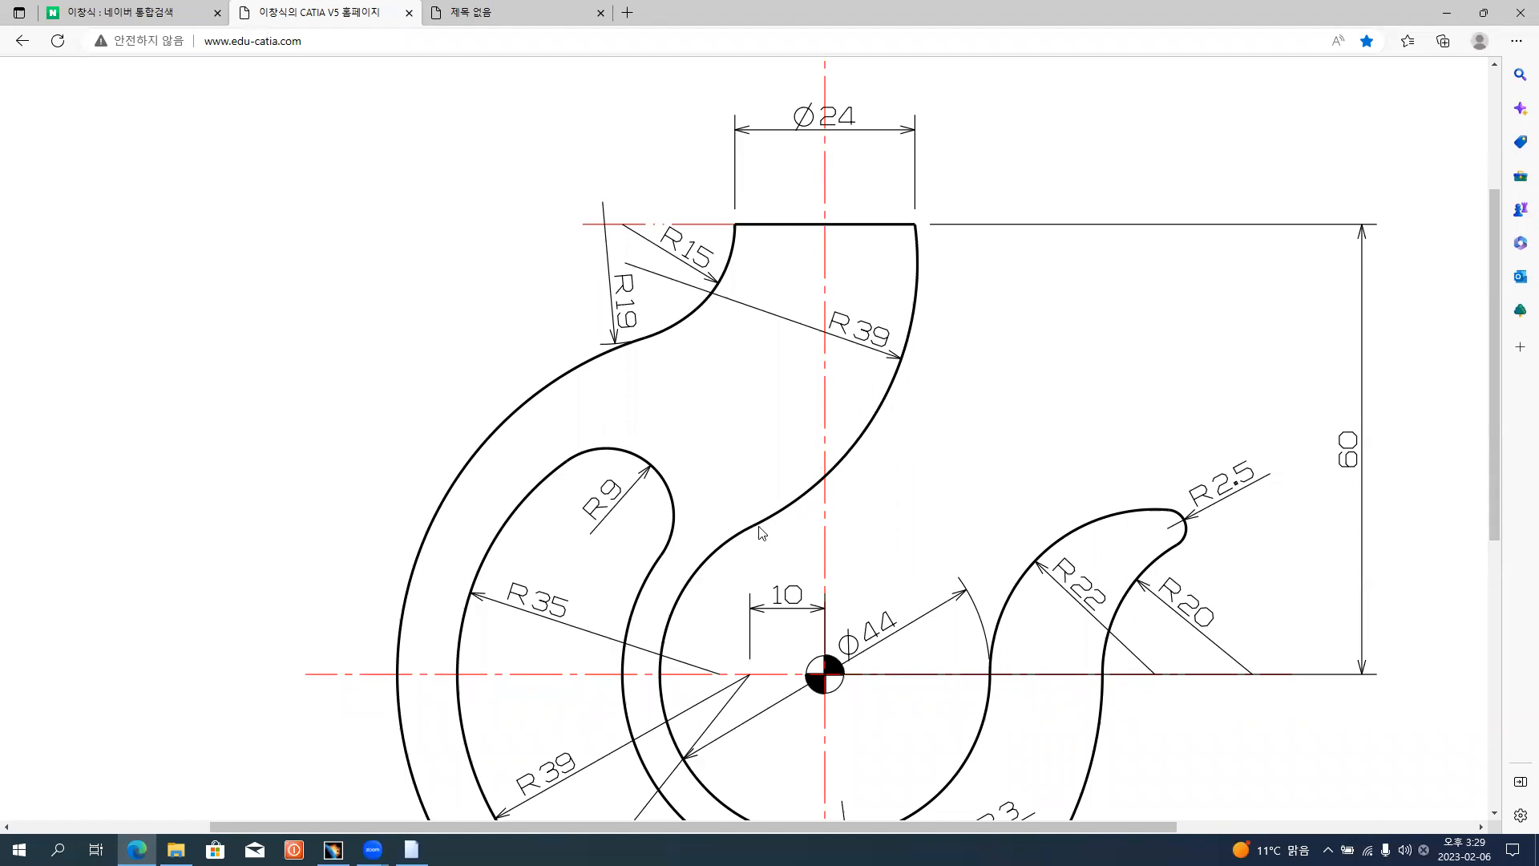
key("alt+Tab")
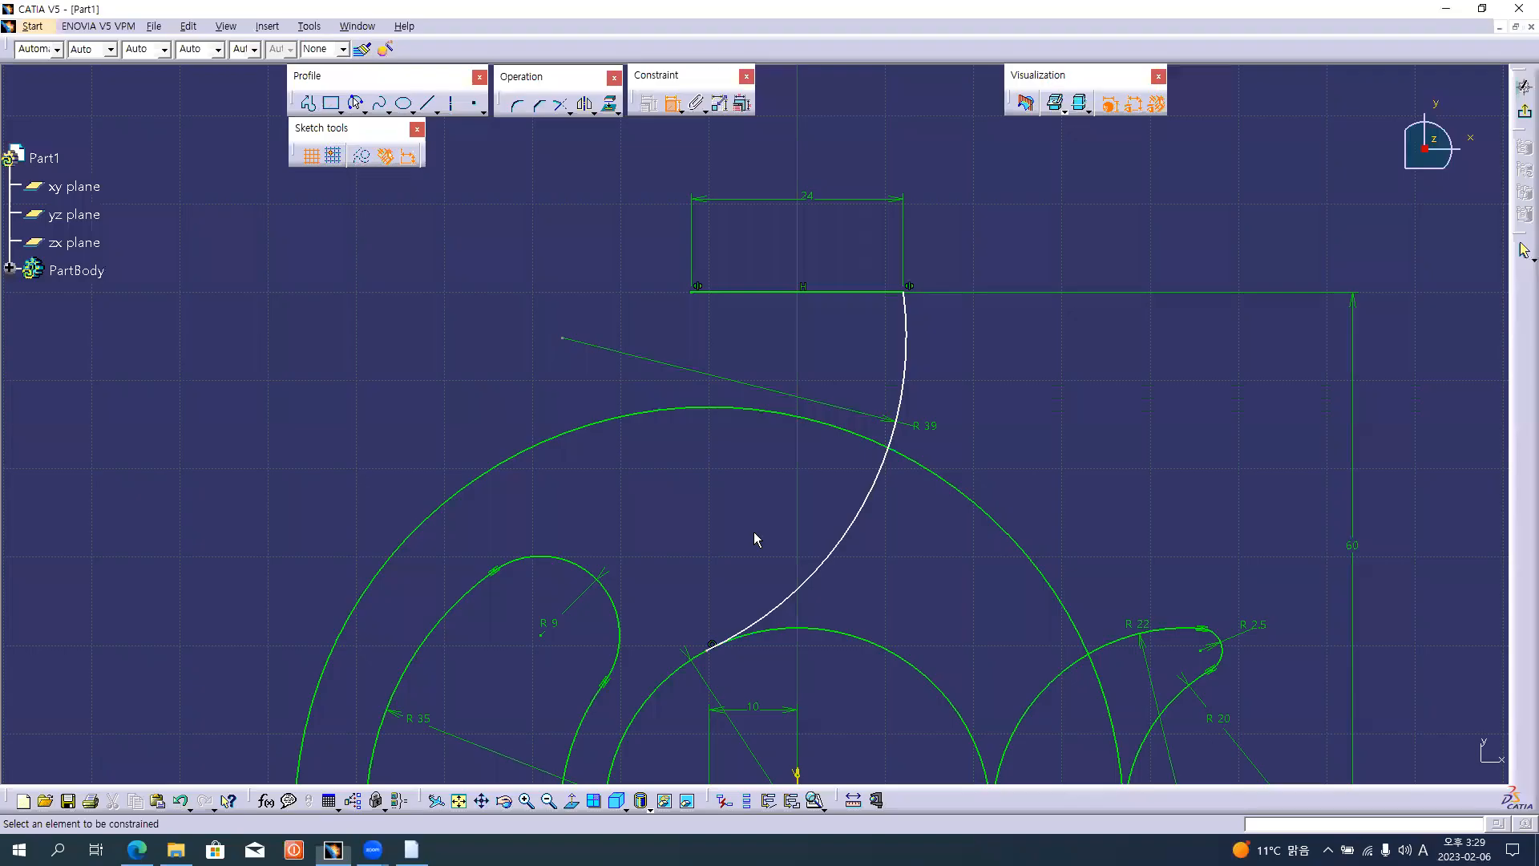
middle_click_drag(759, 615, 764, 419)
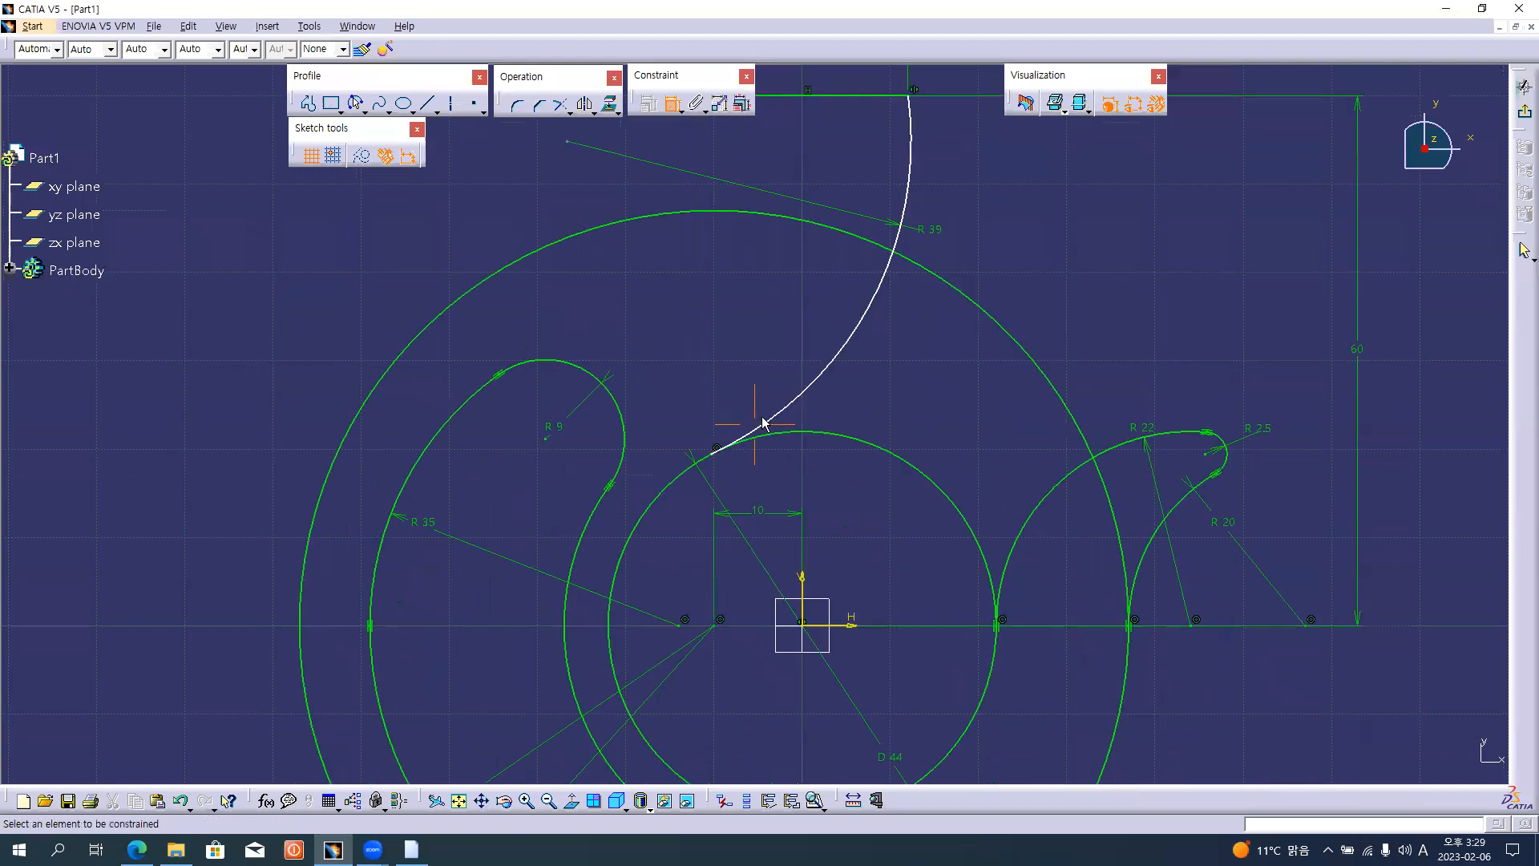
left_click(772, 420)
left_click(678, 489)
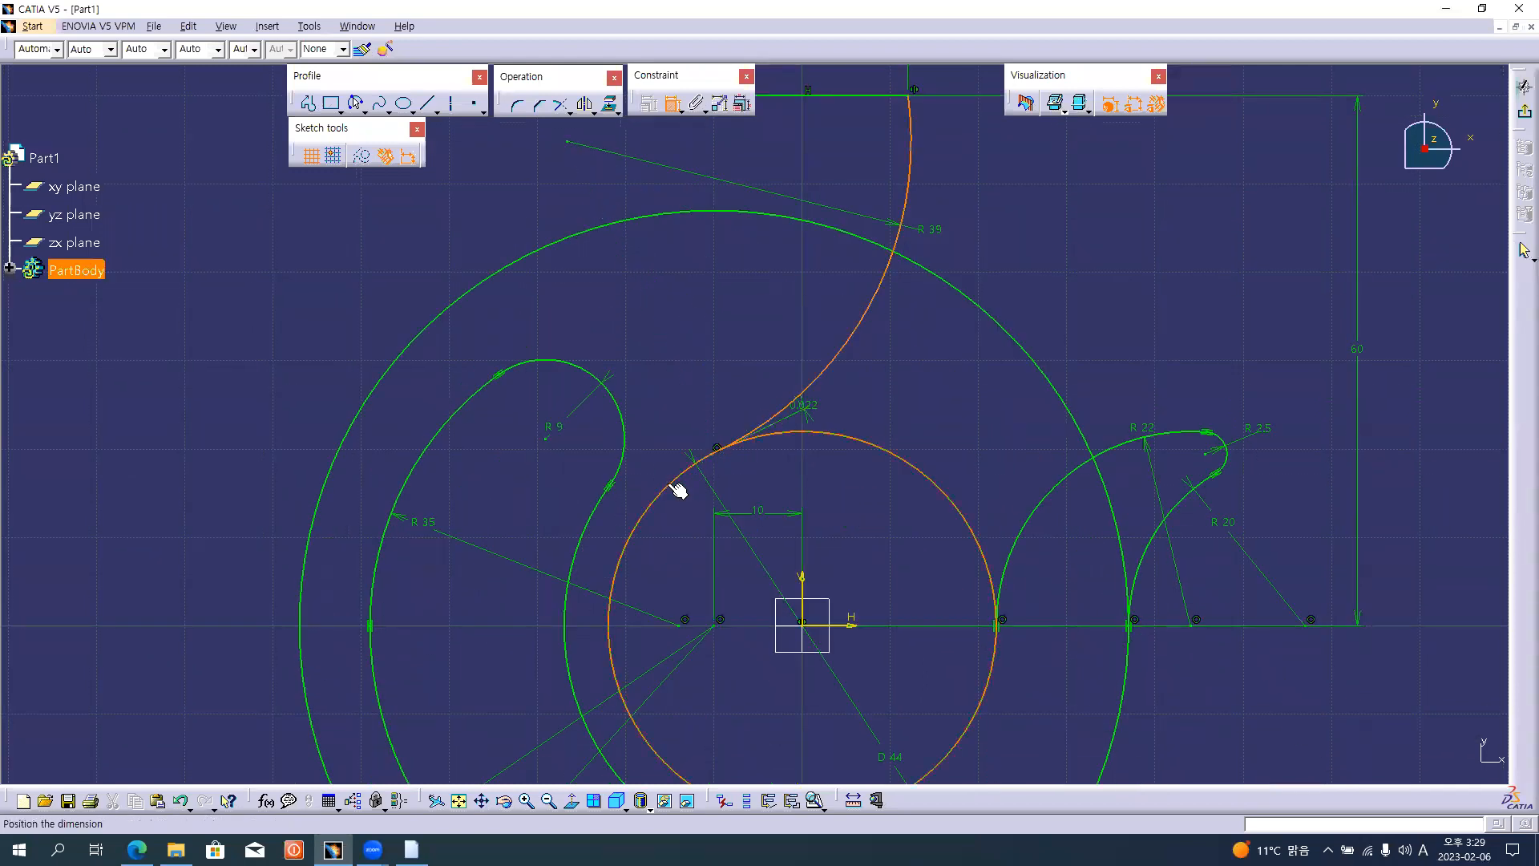
right_click(705, 324)
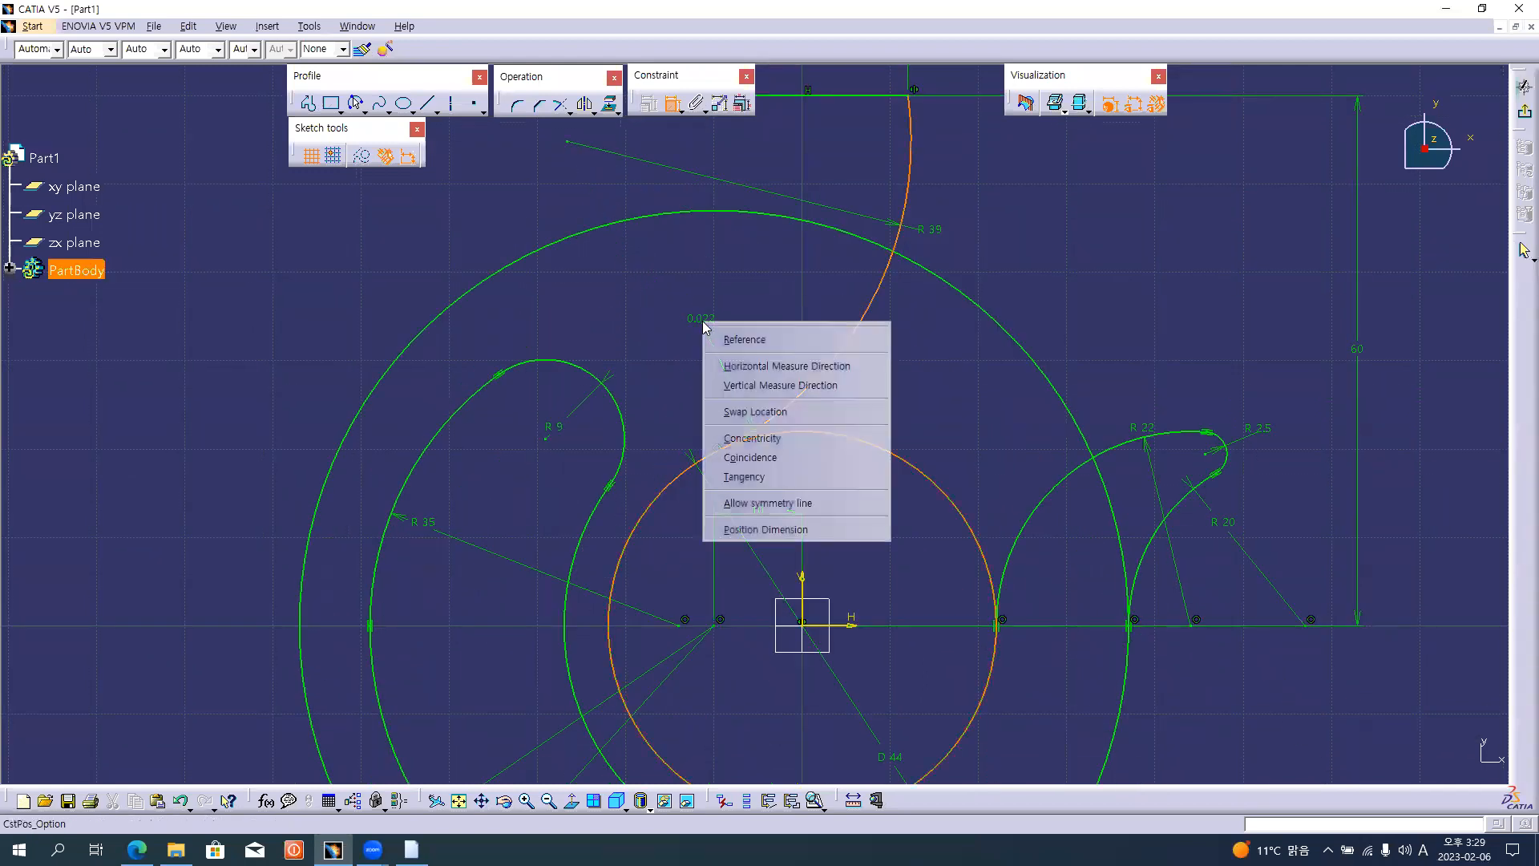
left_click(763, 476)
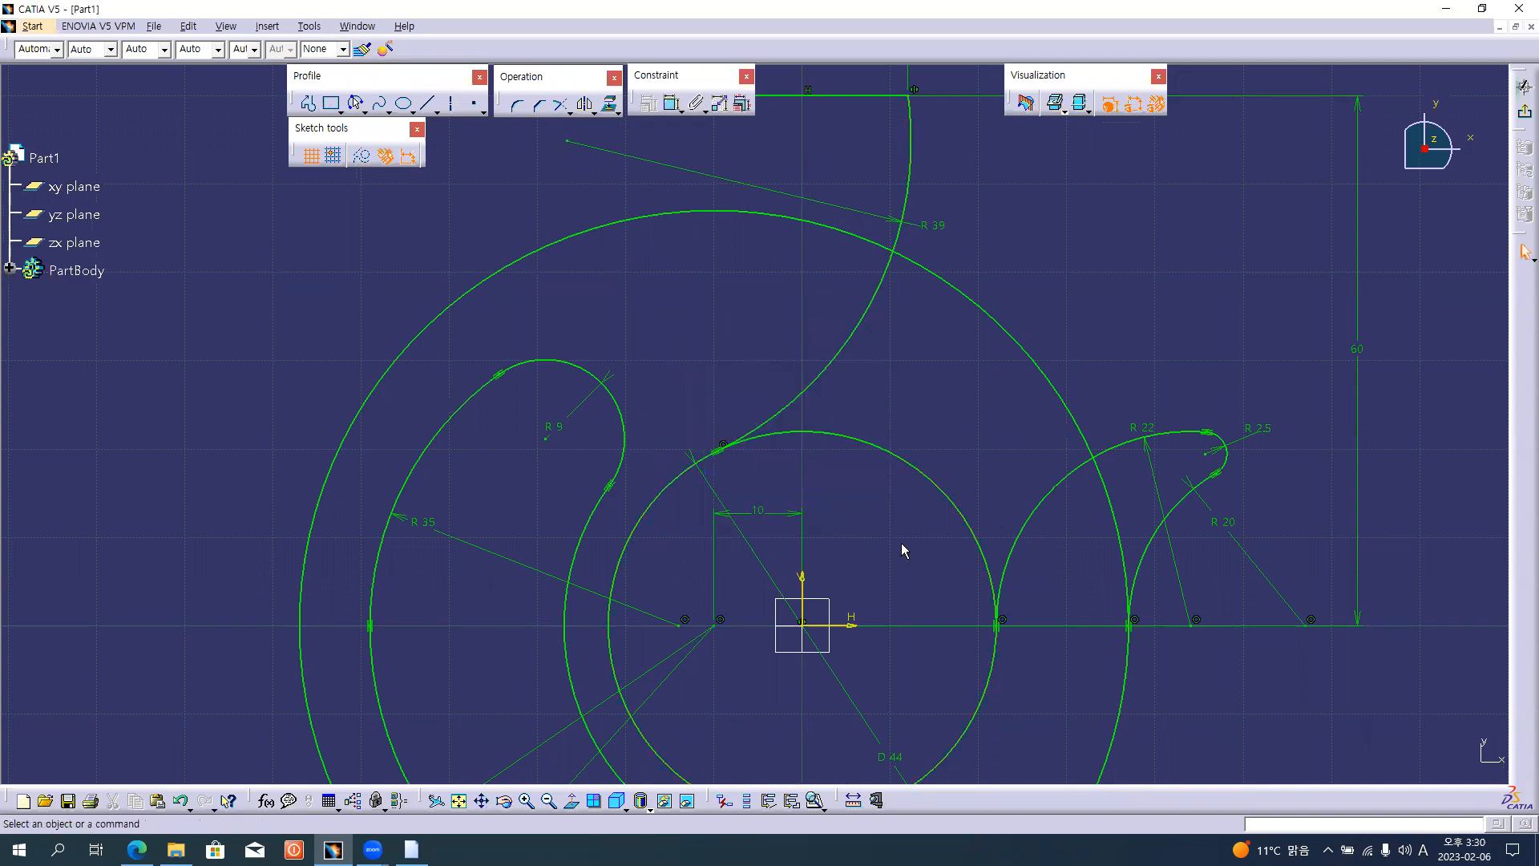
middle_click_drag(833, 317, 843, 419)
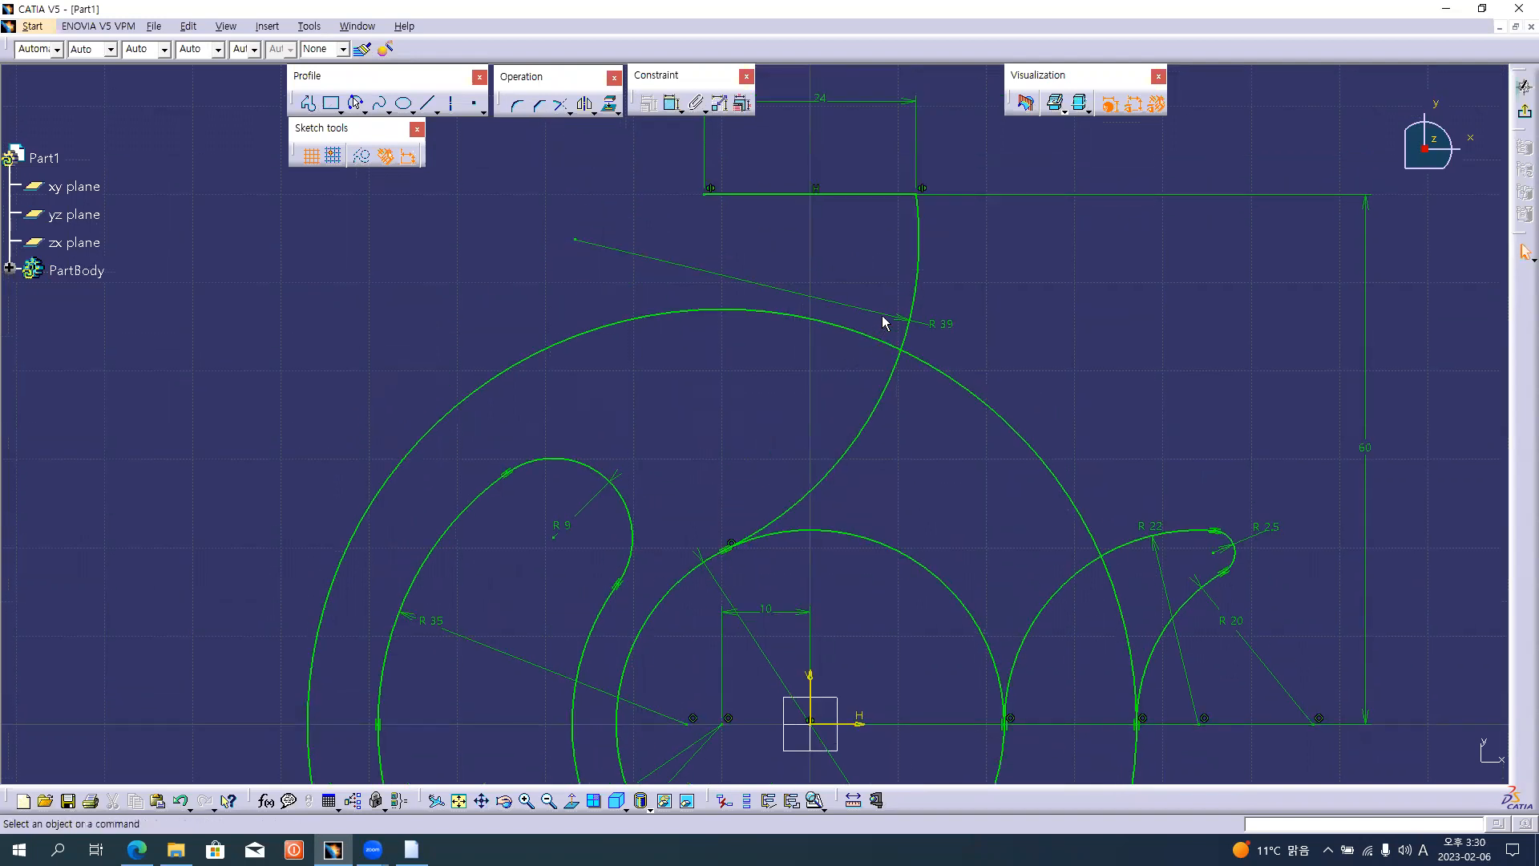
mouse_move(880, 312)
left_mouse_down()
mouse_move(876, 294)
mouse_move(816, 293)
left_mouse_up()
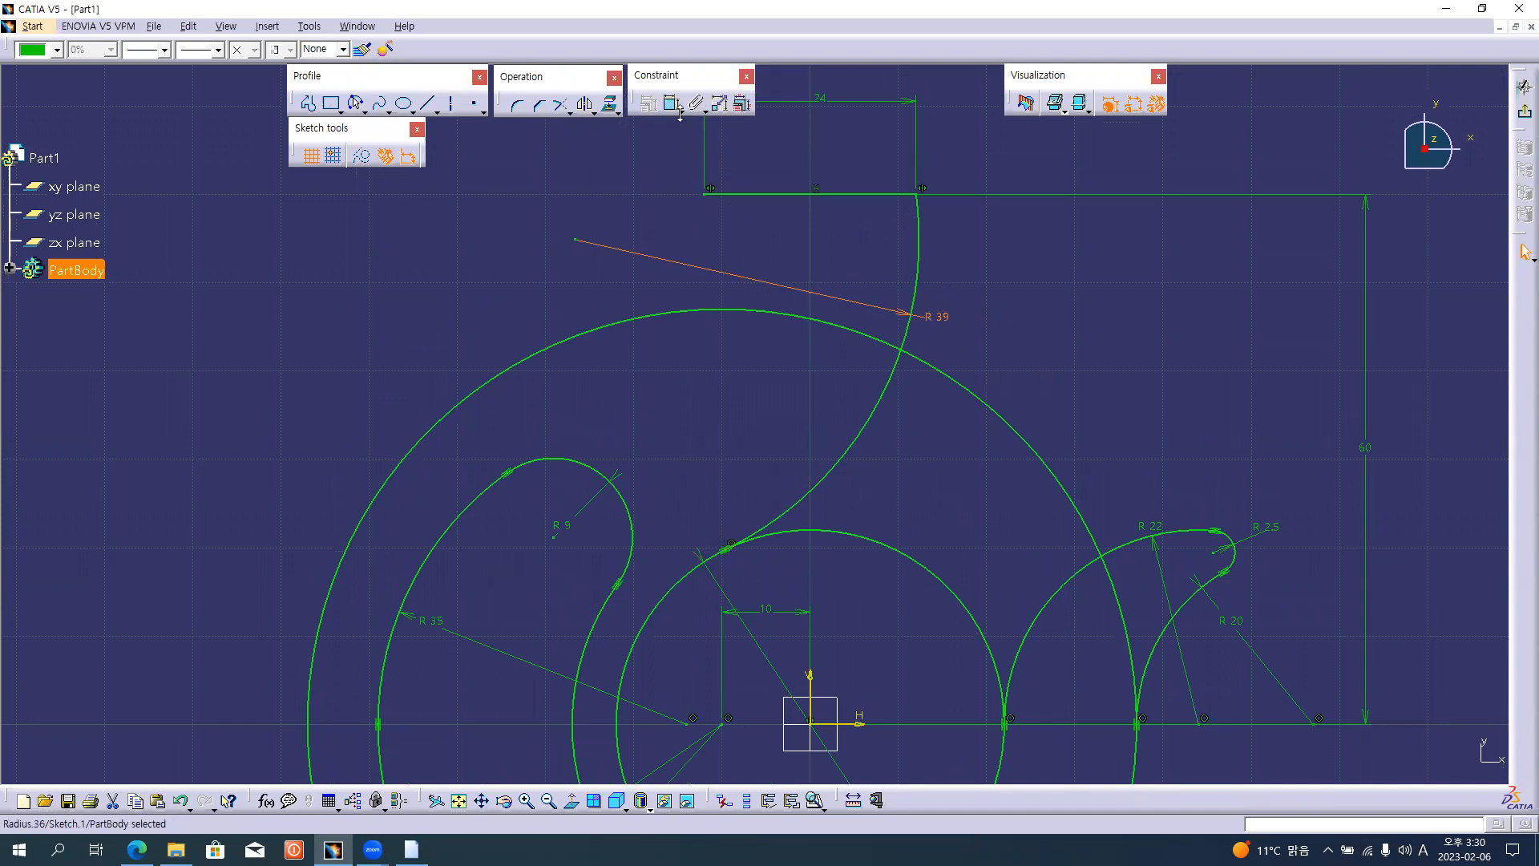
left_click(675, 361)
- Sketch an Arc centred in line with the neck line, radius about 14 mm, running downward from the line's left end
mouse_move(611, 280)
middle_mouse_down()
mouse_move(680, 430)
mouse_move(679, 392)
middle_mouse_up()
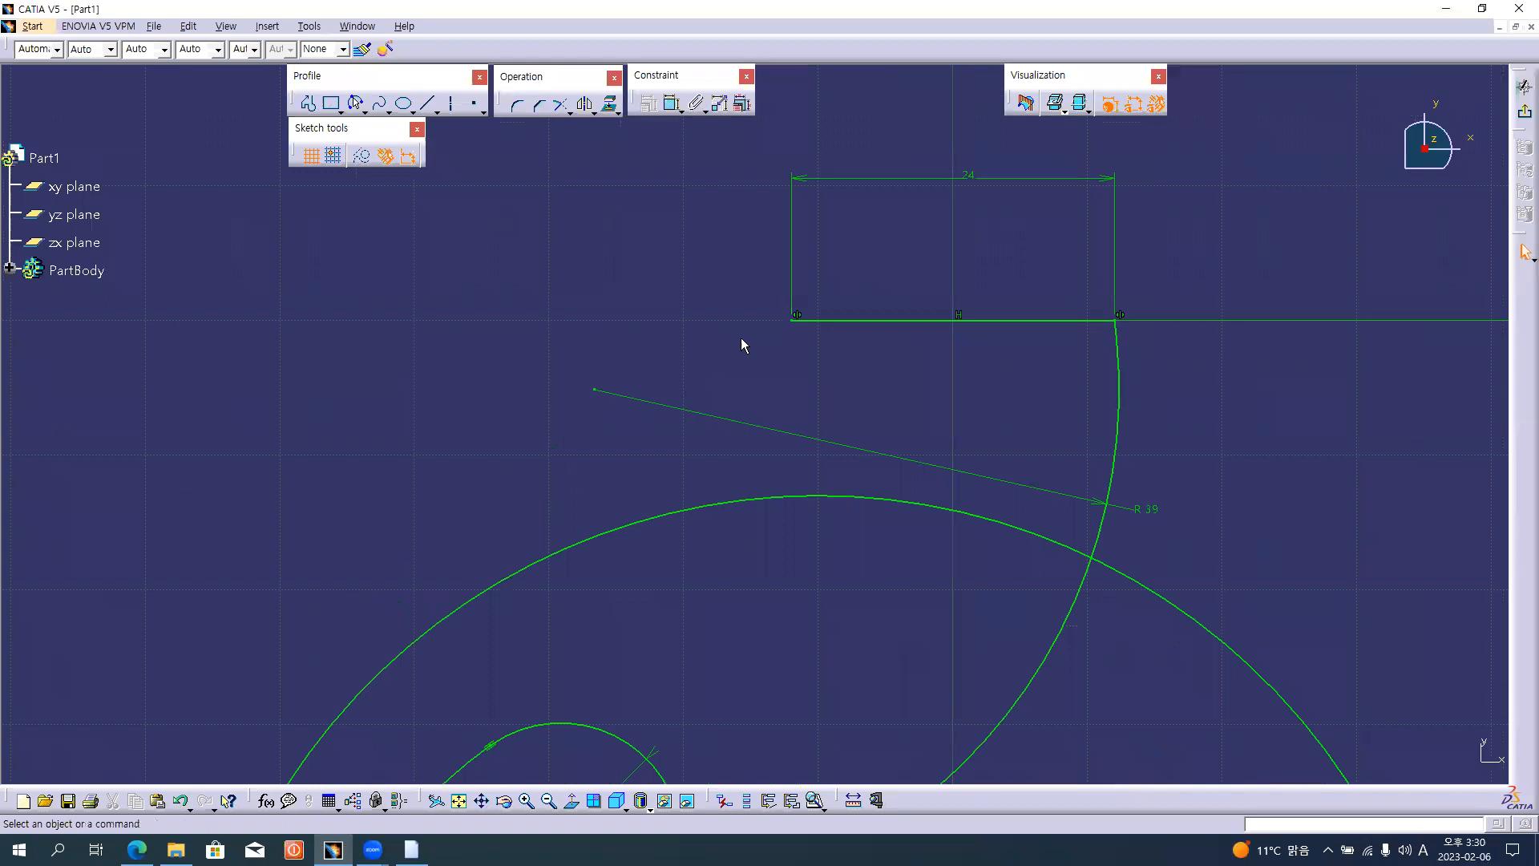
key("alt+Tab")
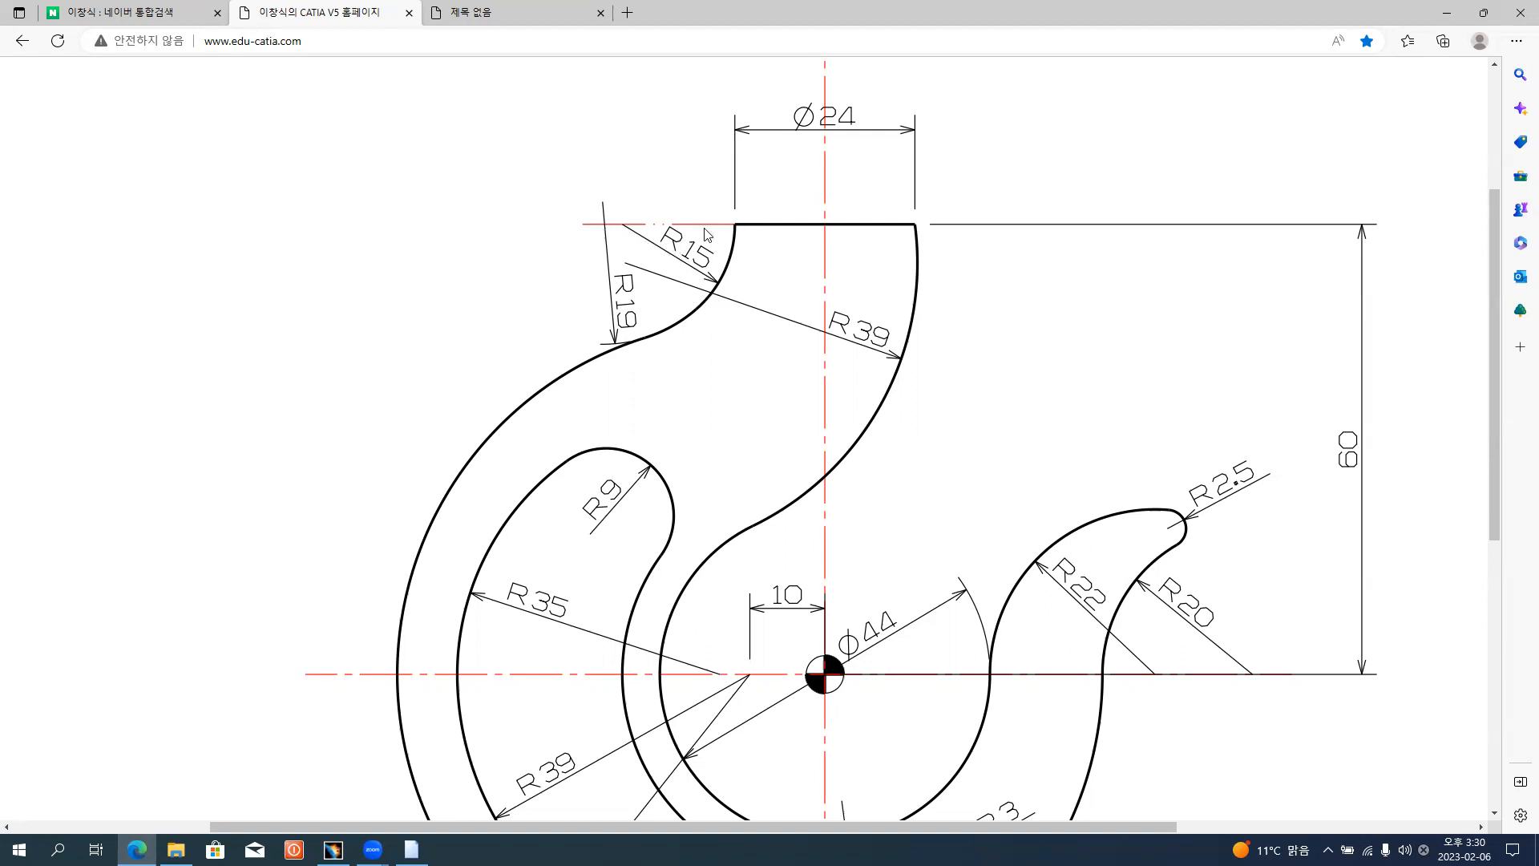
key("alt+Tab")
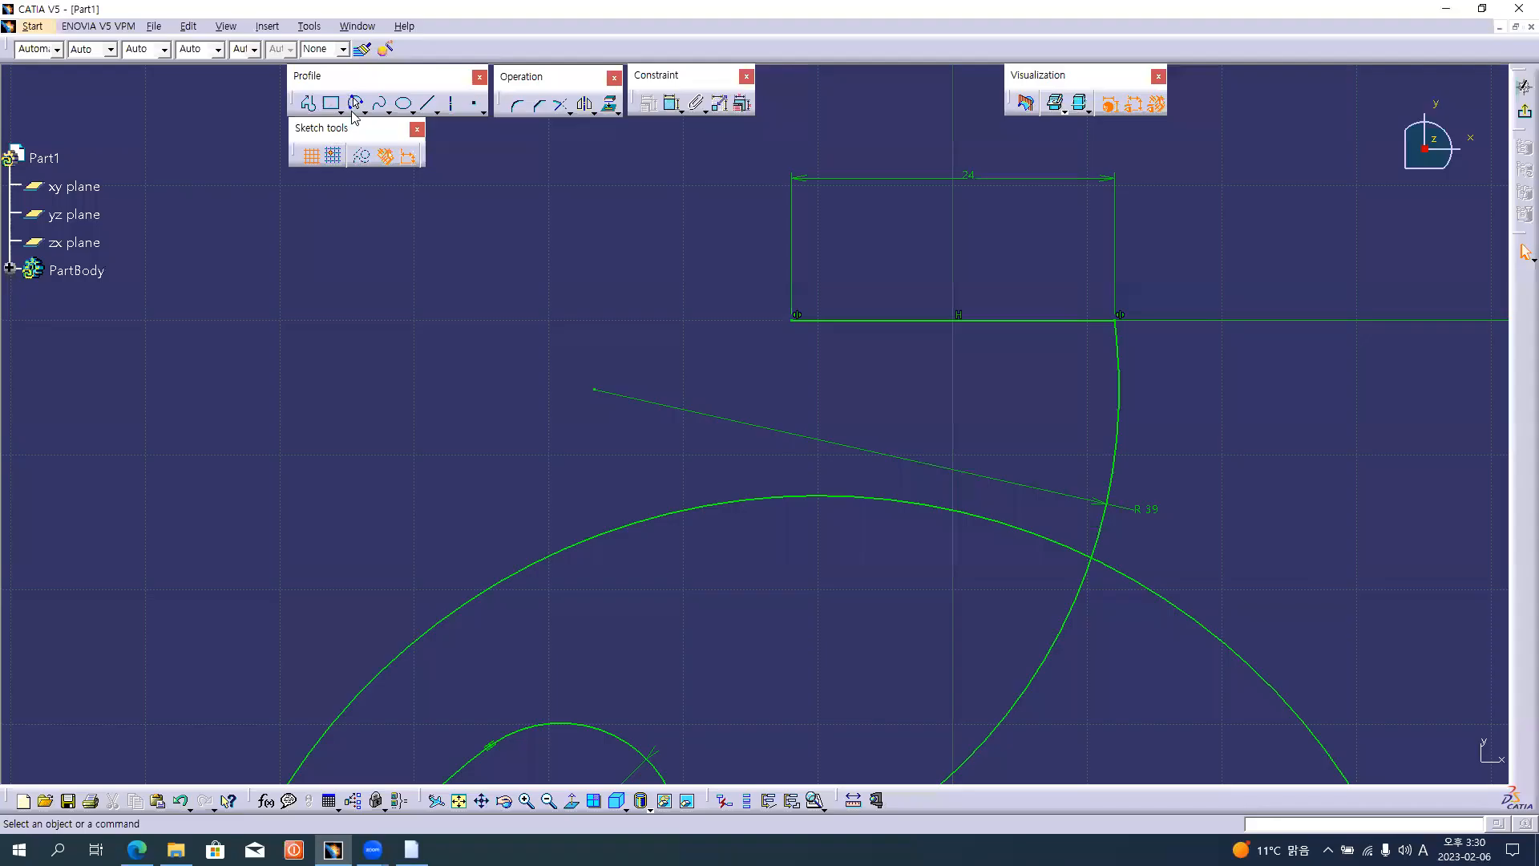
left_click(364, 111)
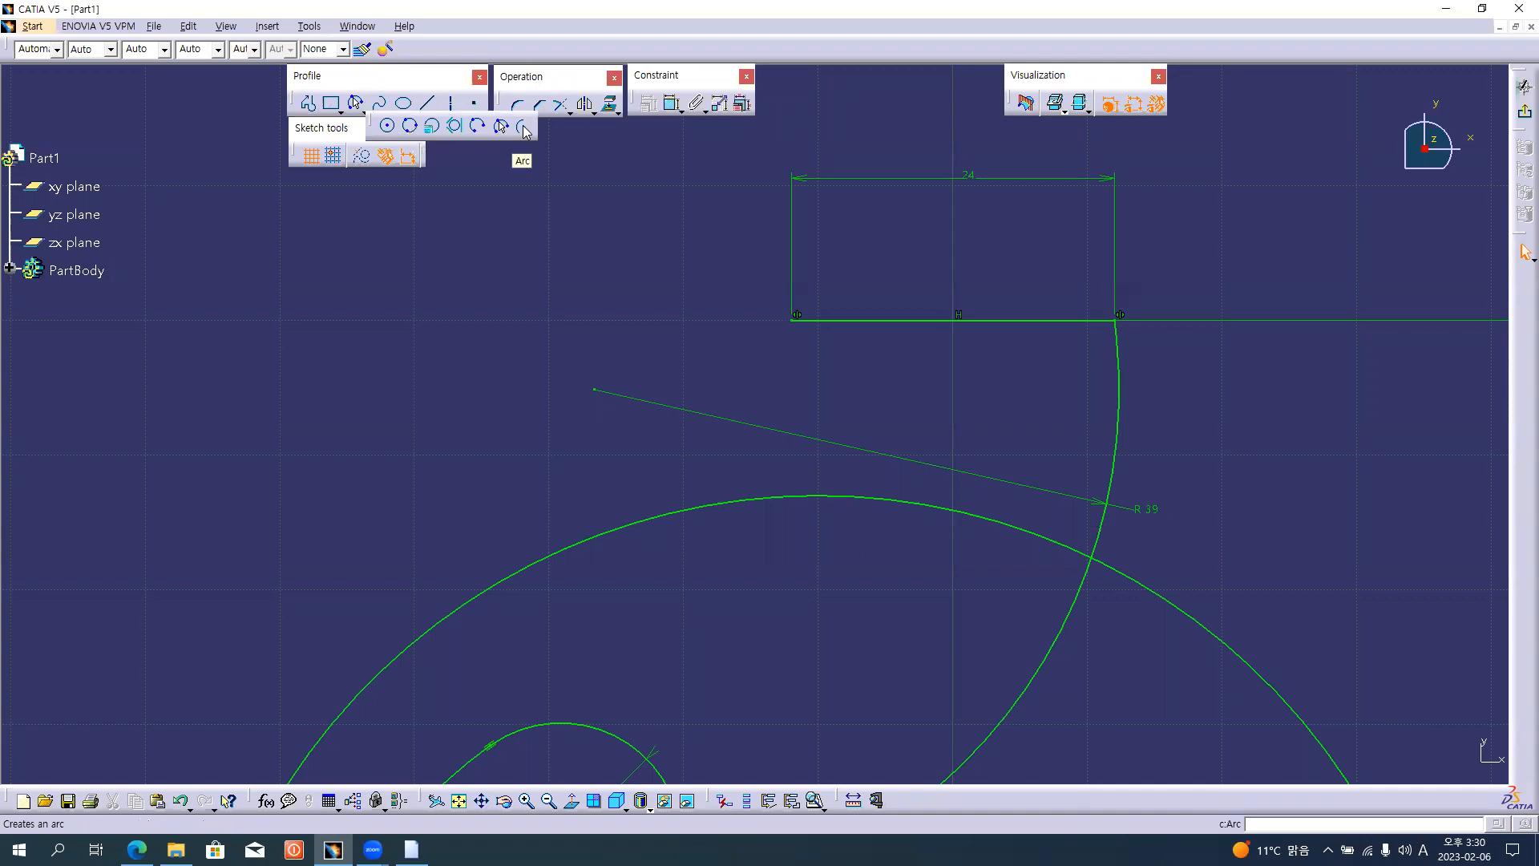
left_click(522, 129)
mouse_move(627, 197)
middle_mouse_down()
mouse_move(661, 430)
mouse_move(674, 423)
middle_mouse_up()
middle_click_drag(733, 468, 725, 292)
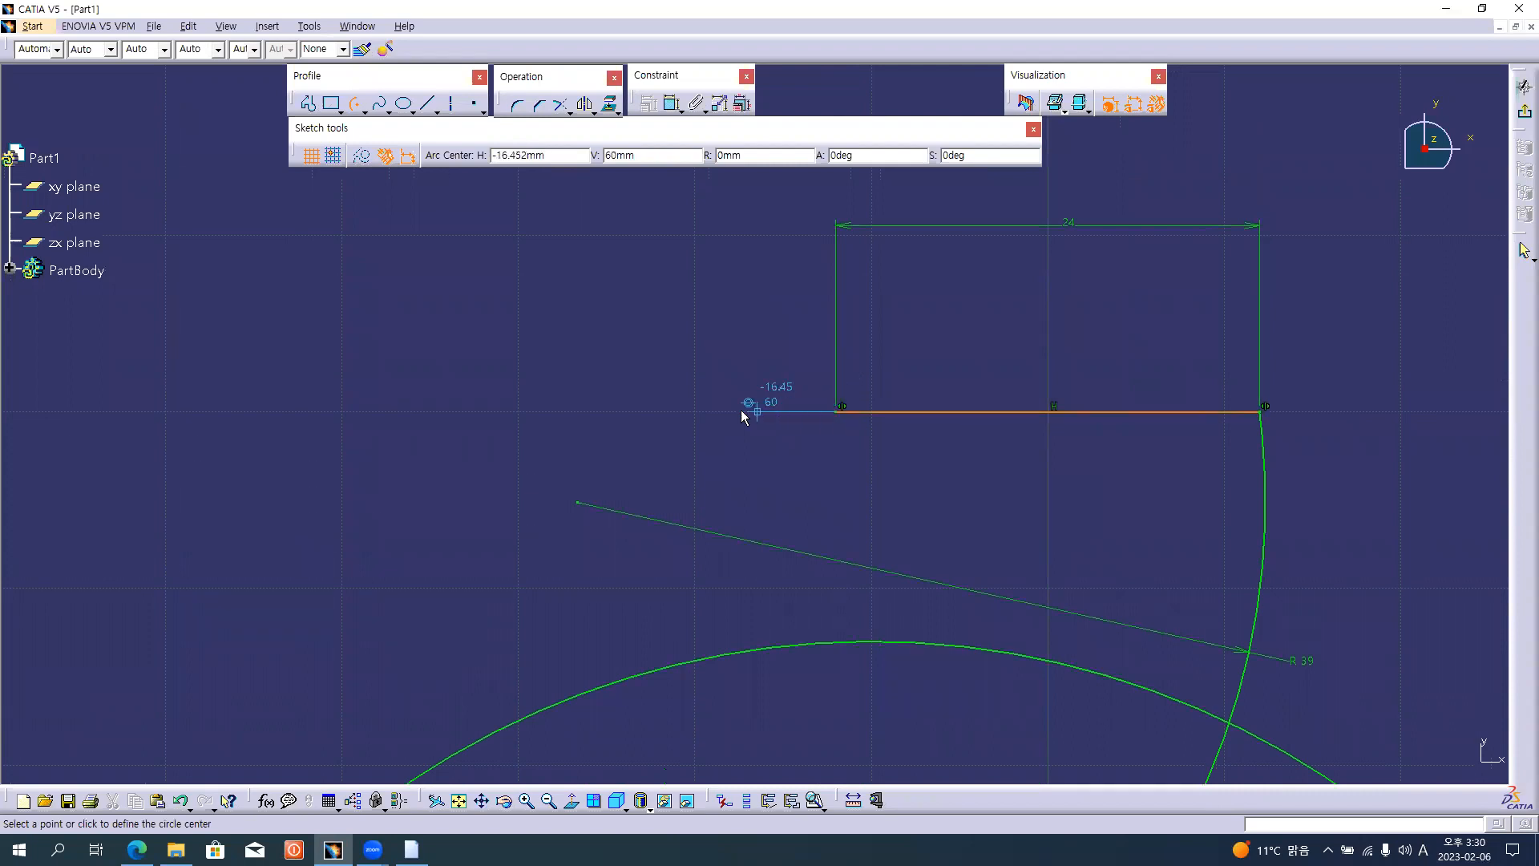
left_click(584, 411)
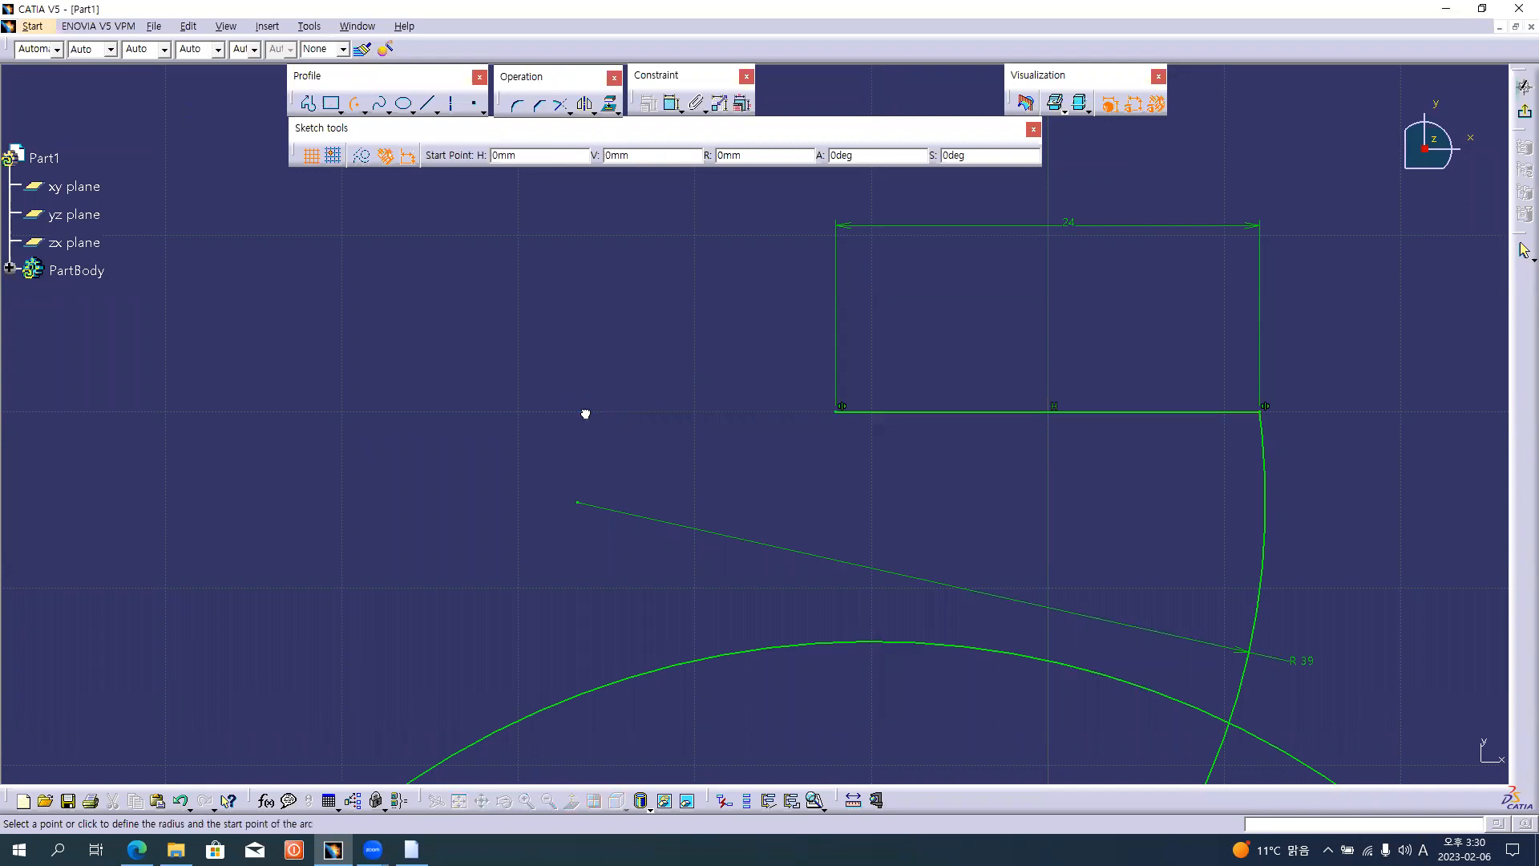
left_click(838, 411)
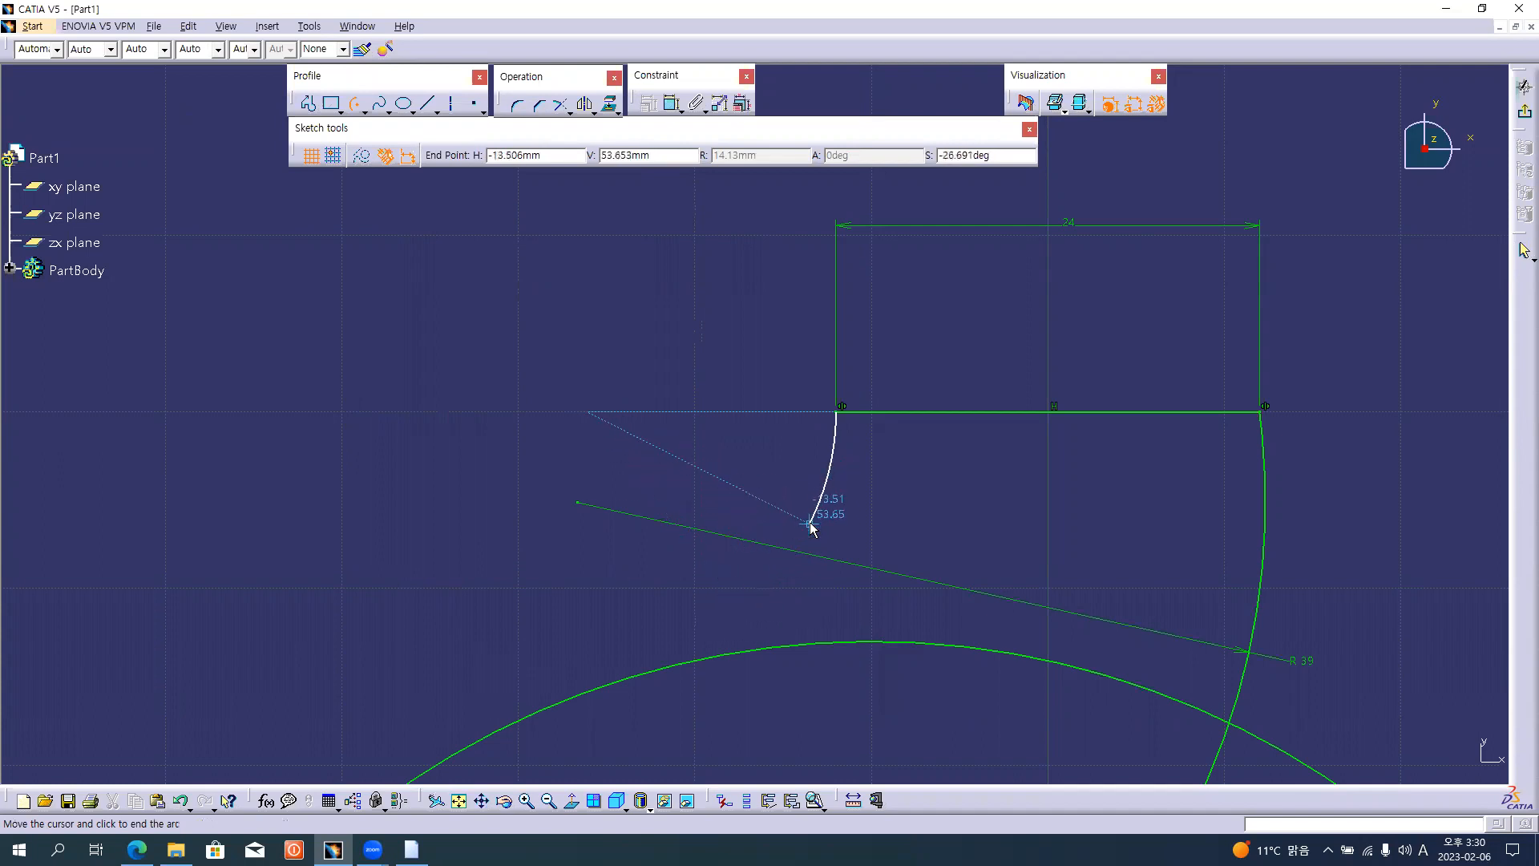
left_click(759, 580)
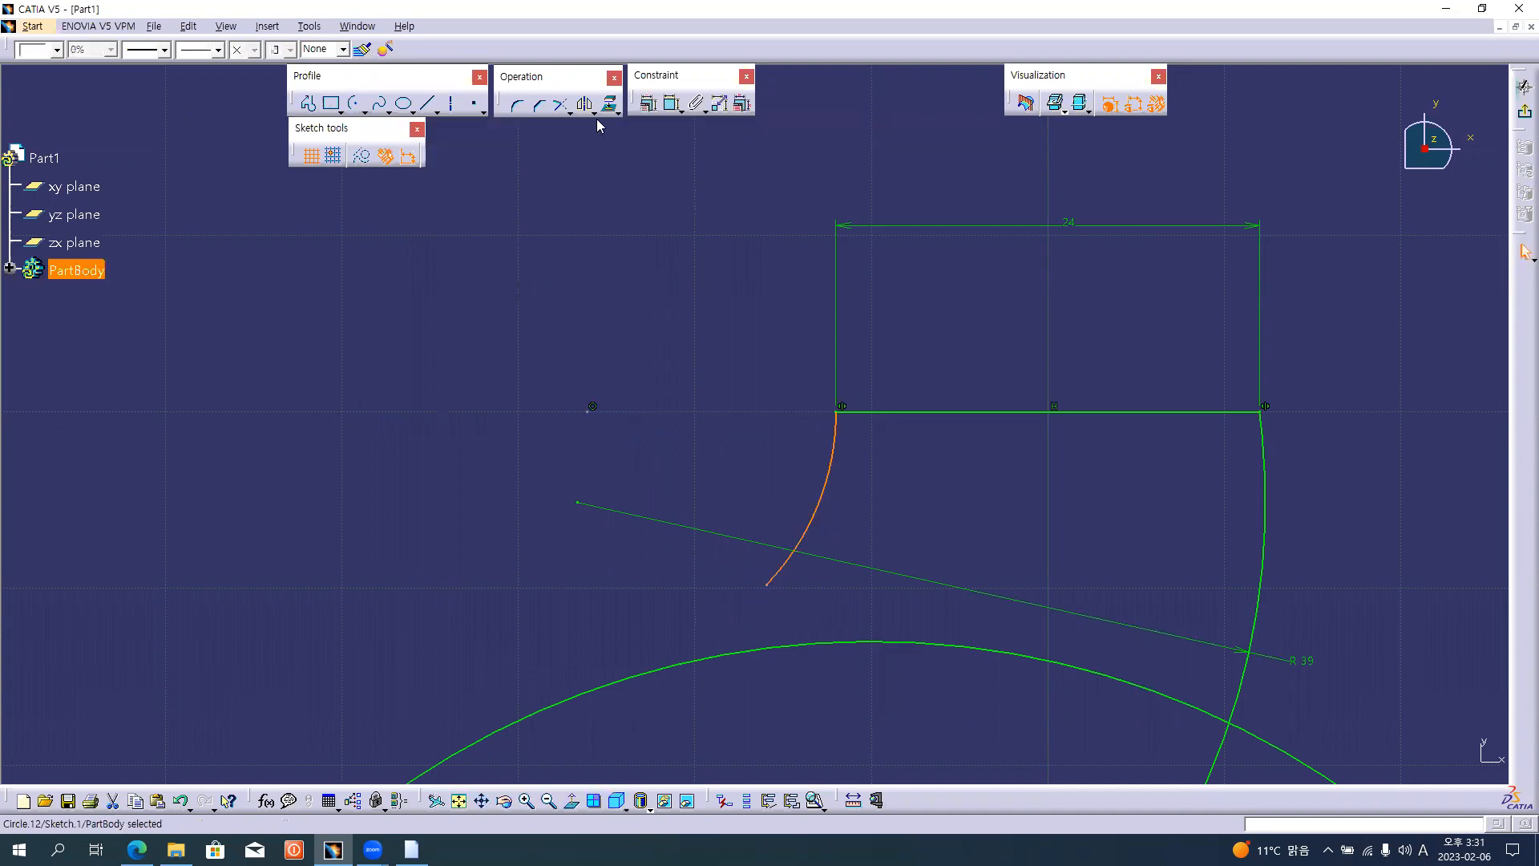
- Dimension the left neck arc's radius, set it to 15 mm, and adjust the dimension's position
left_click(671, 103)
left_click(793, 491)
double_click(787, 484)
type("15")
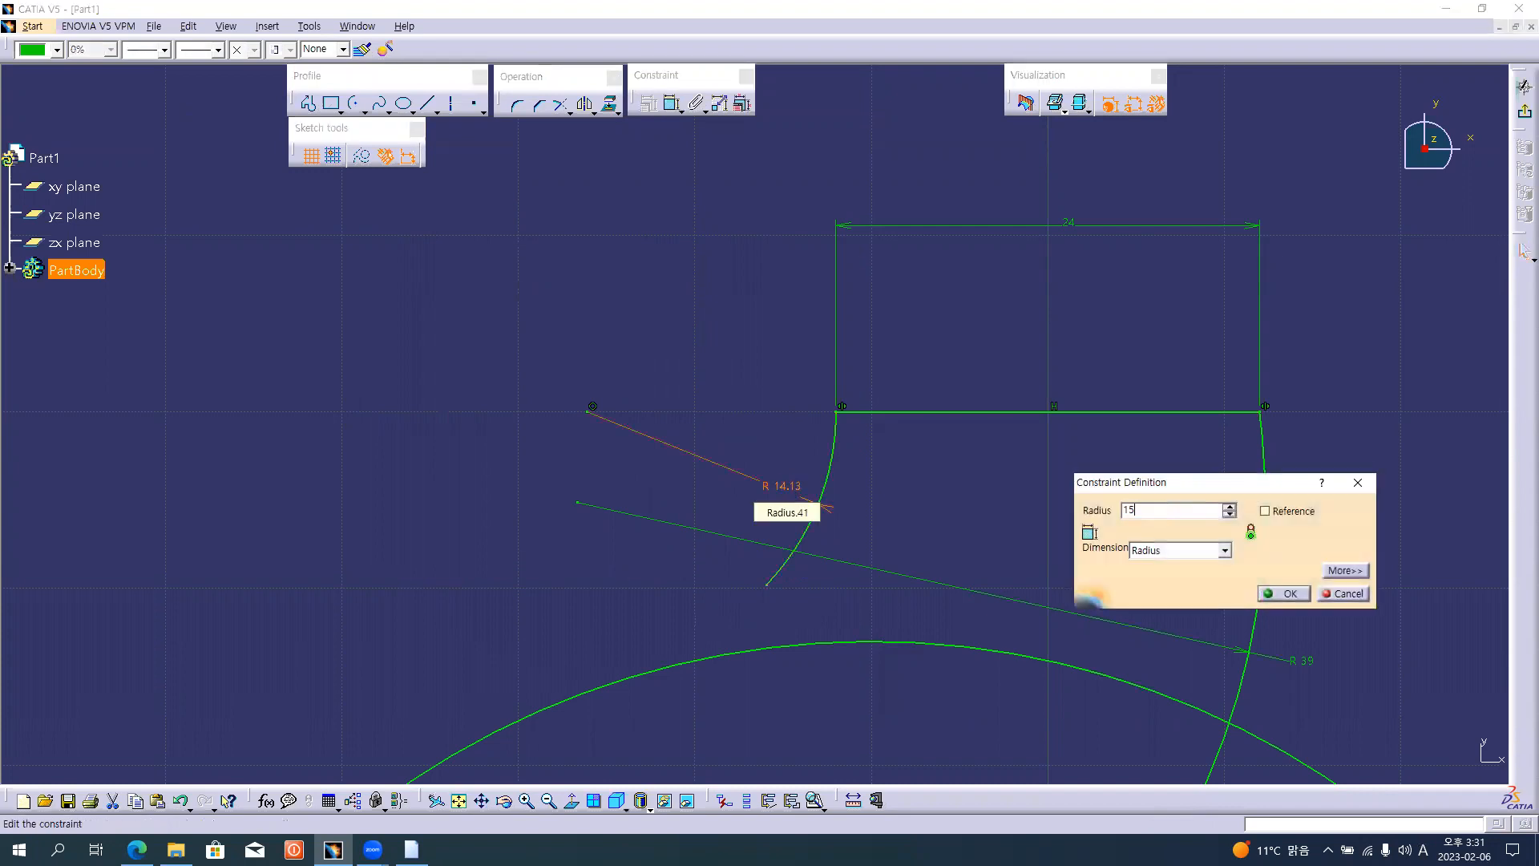
key("Return")
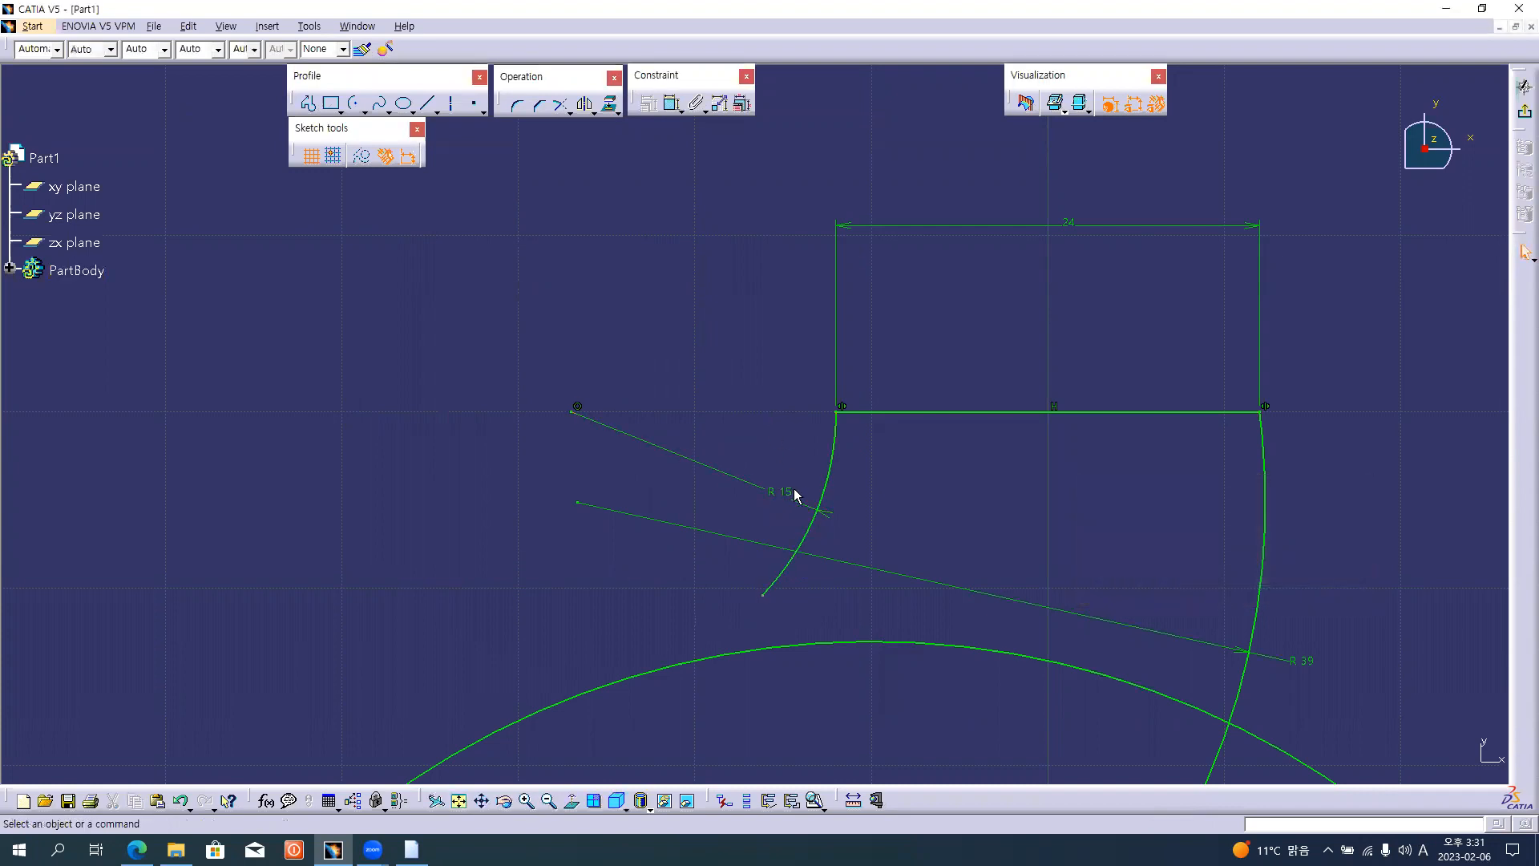
left_click_drag(796, 491, 803, 493)
left_click(772, 422)
- Following the browser drawing, sketch a Three Point Arc Starting With Limits, radius about 19 mm, tangentially from the R15 arc's end to the R47 circle
key("alt+Tab")
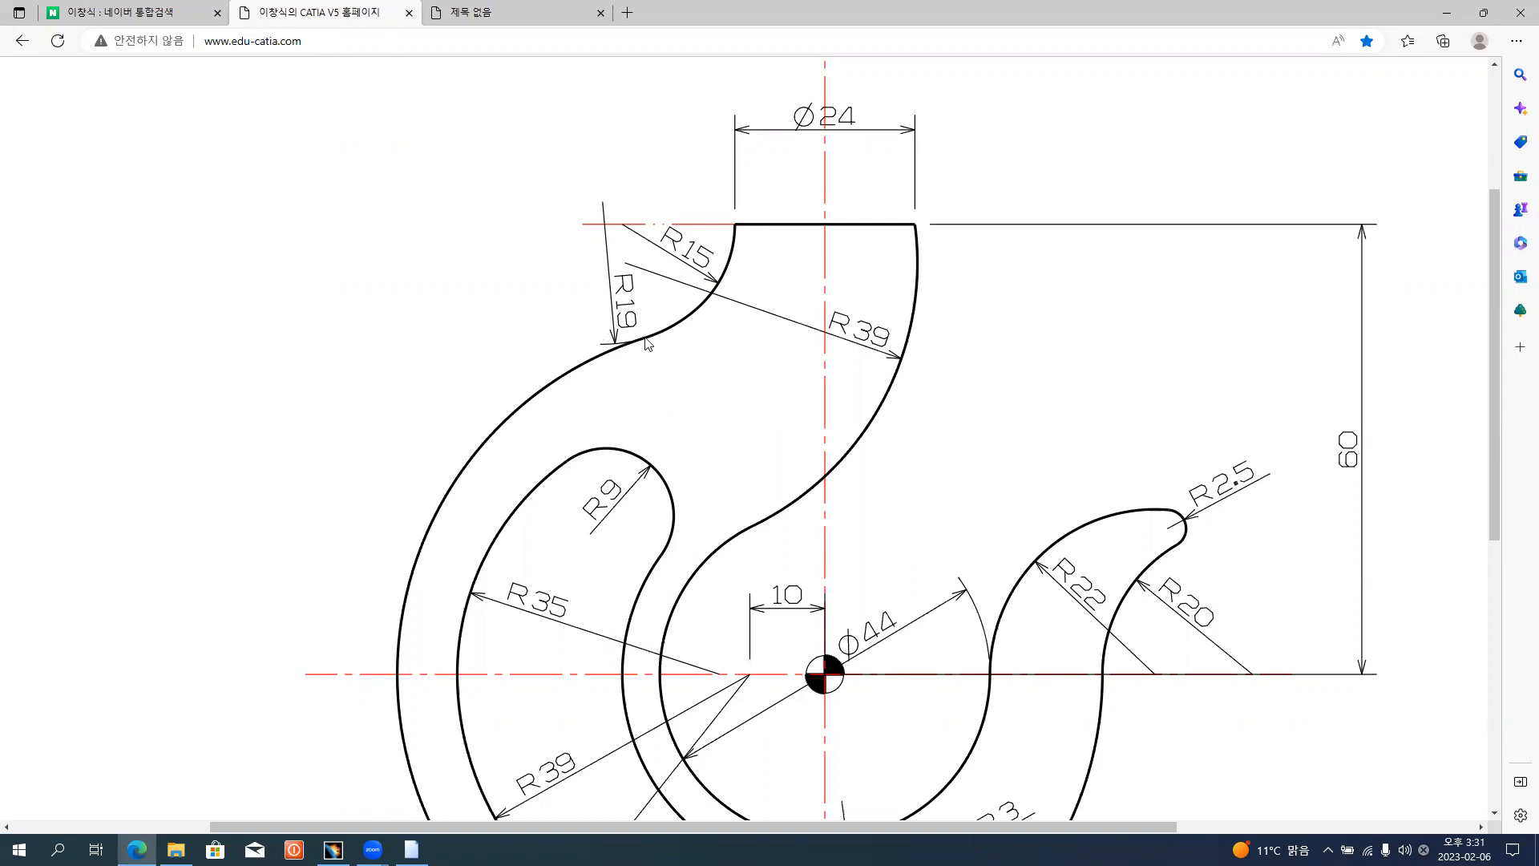
key("alt")
key("alt+Tab")
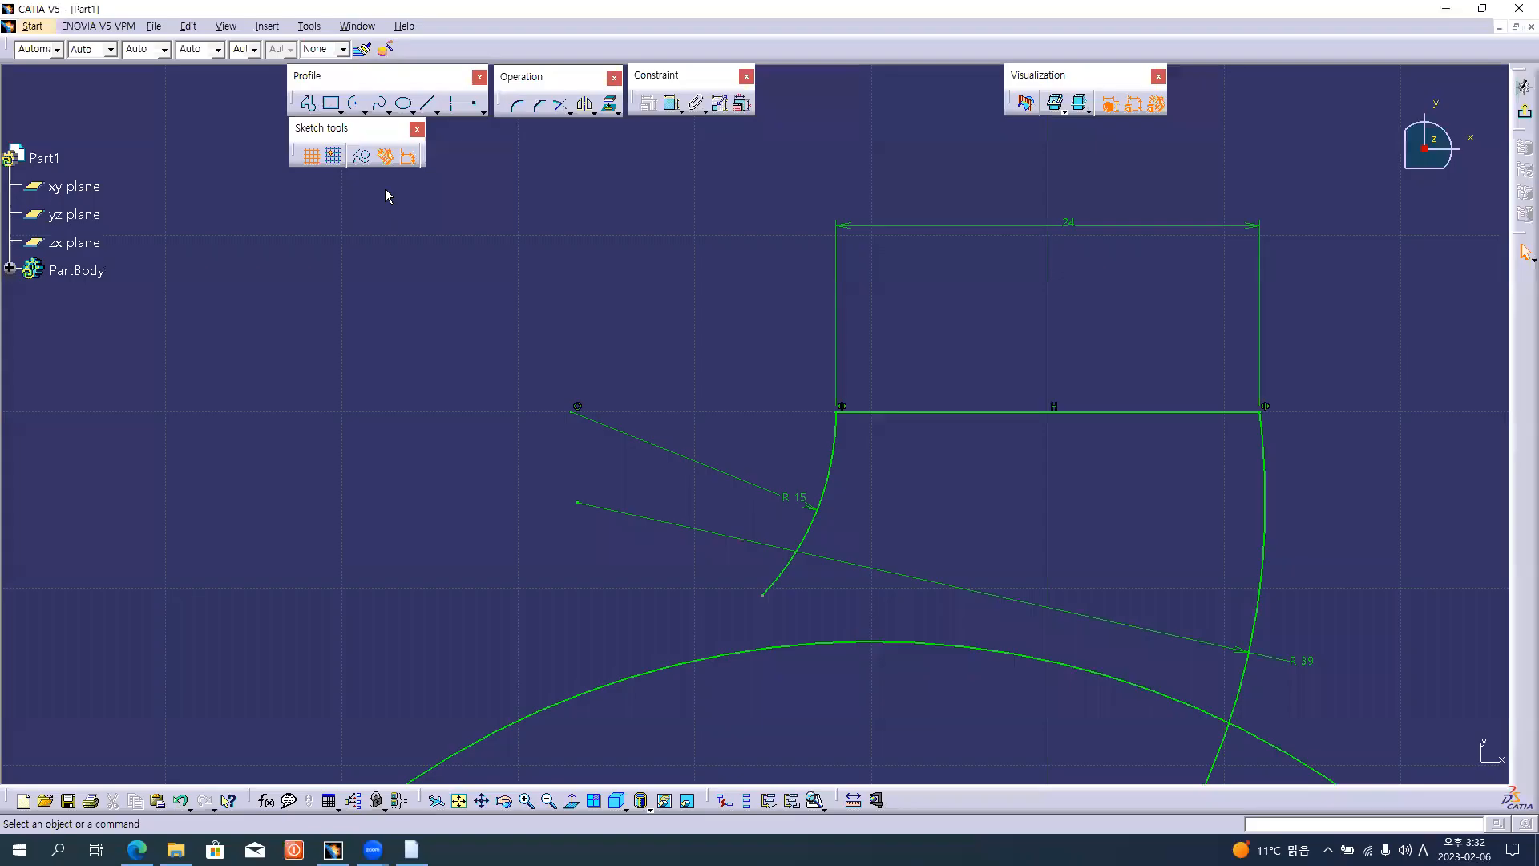
left_click(366, 113)
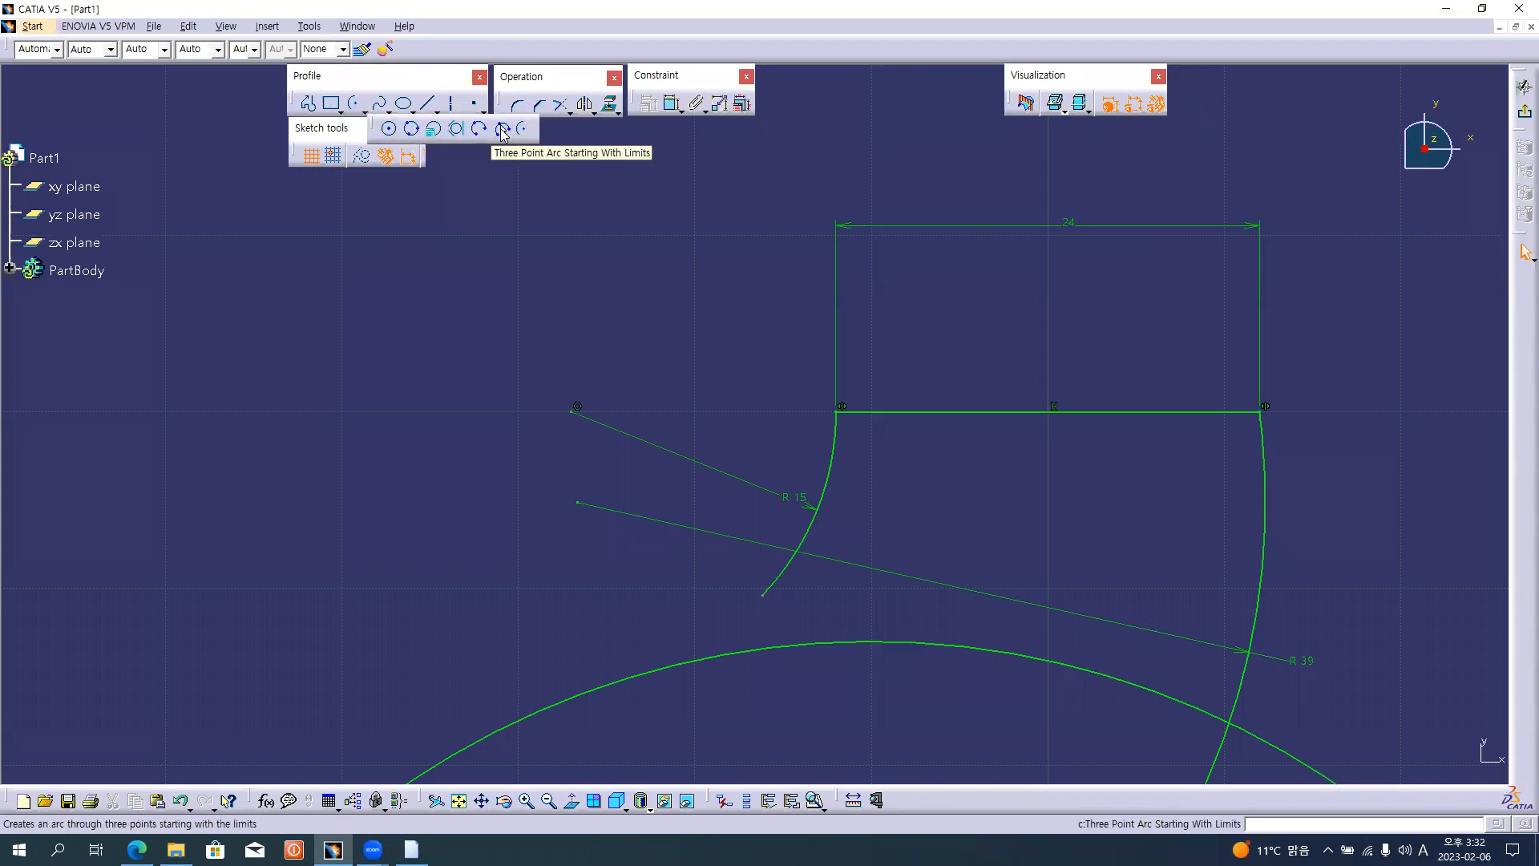
left_click(501, 128)
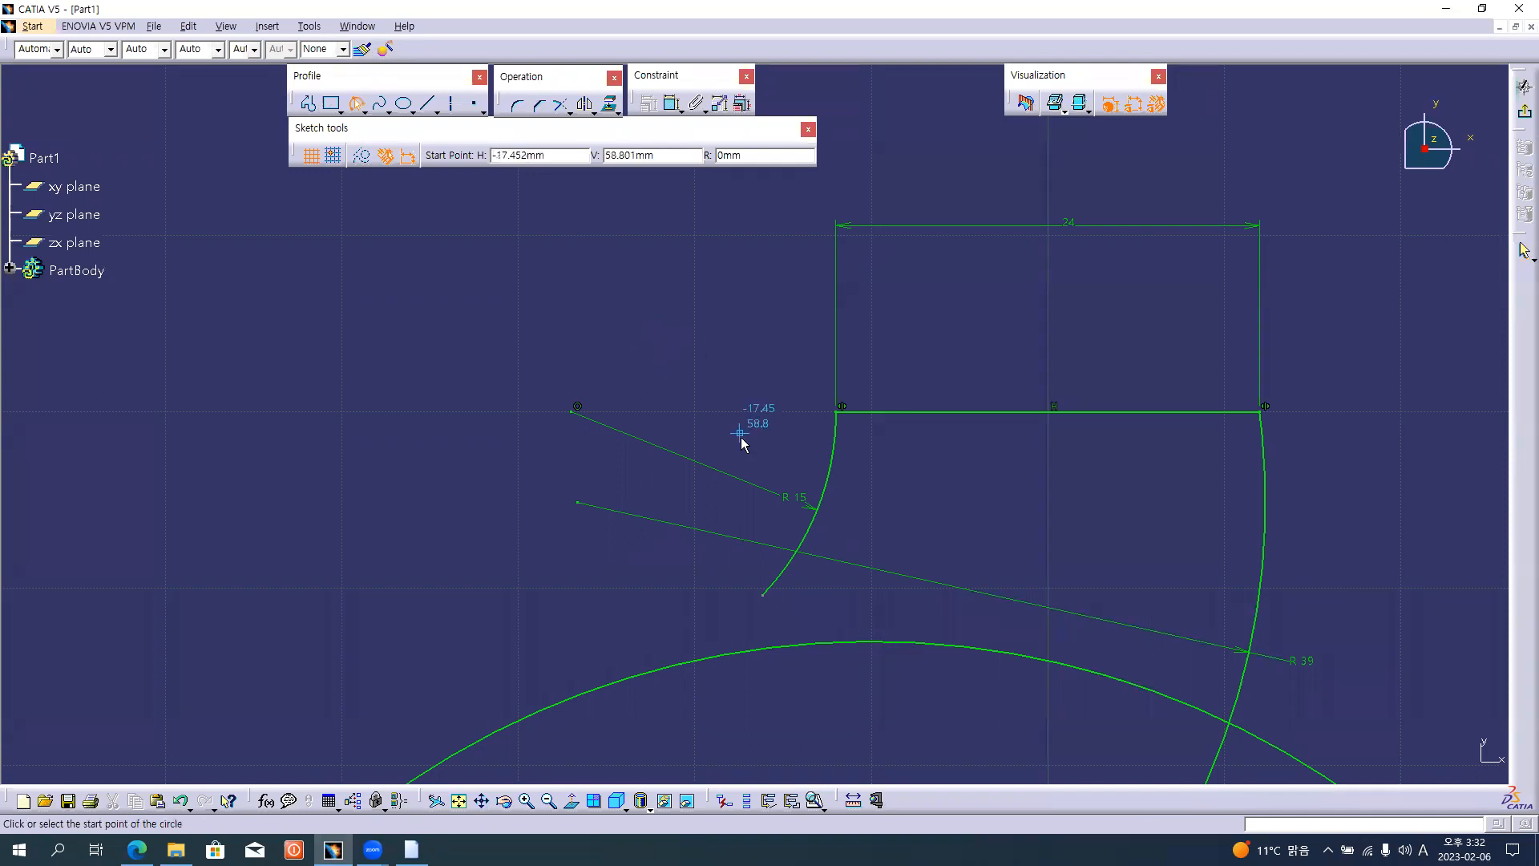
mouse_move(732, 526)
middle_mouse_down()
mouse_move(802, 379)
mouse_move(802, 329)
middle_mouse_up()
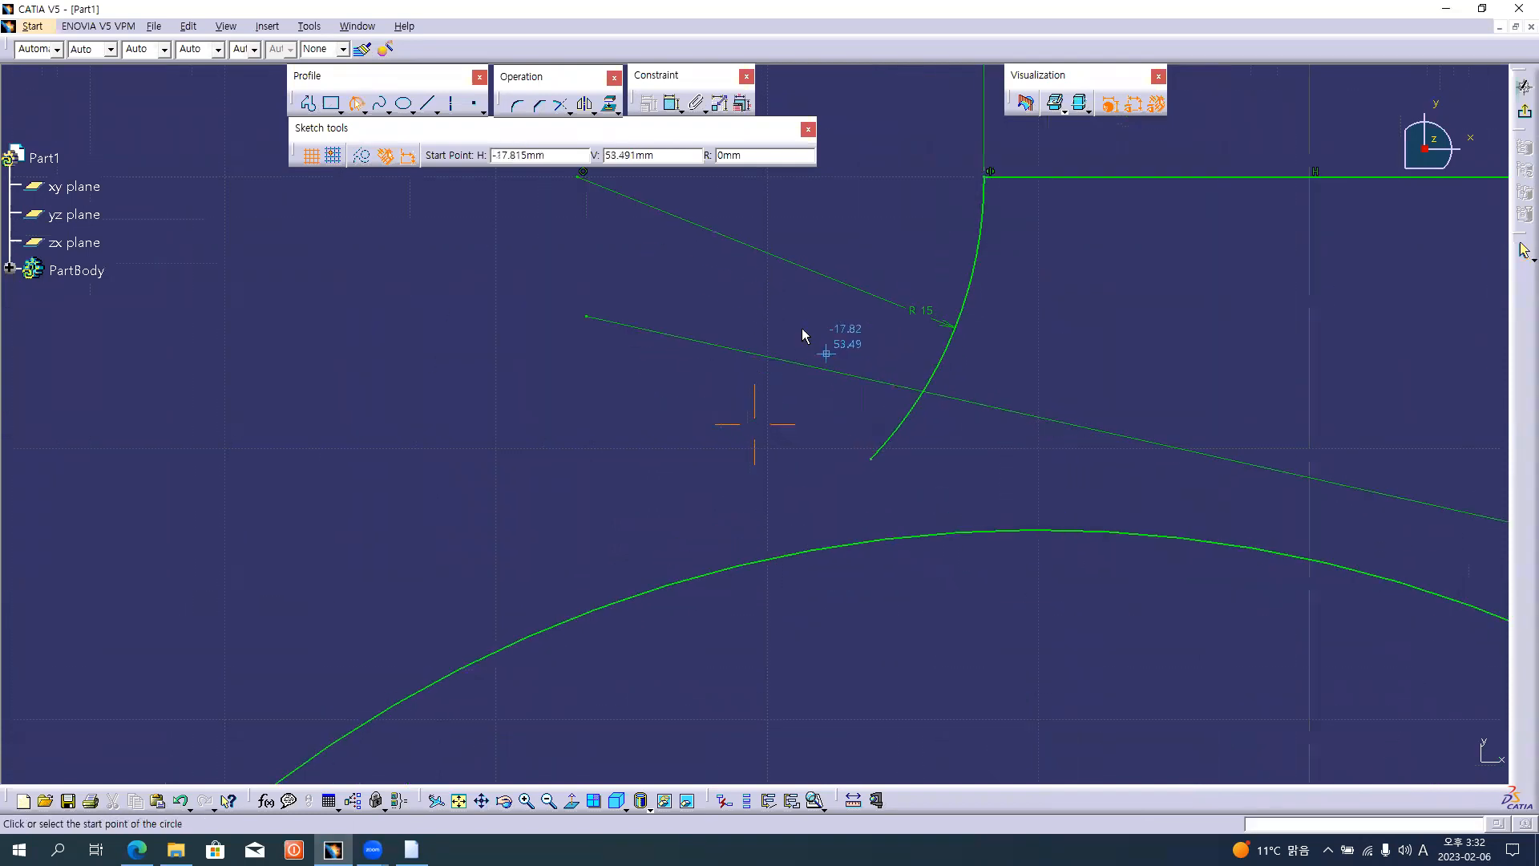
left_click(870, 459)
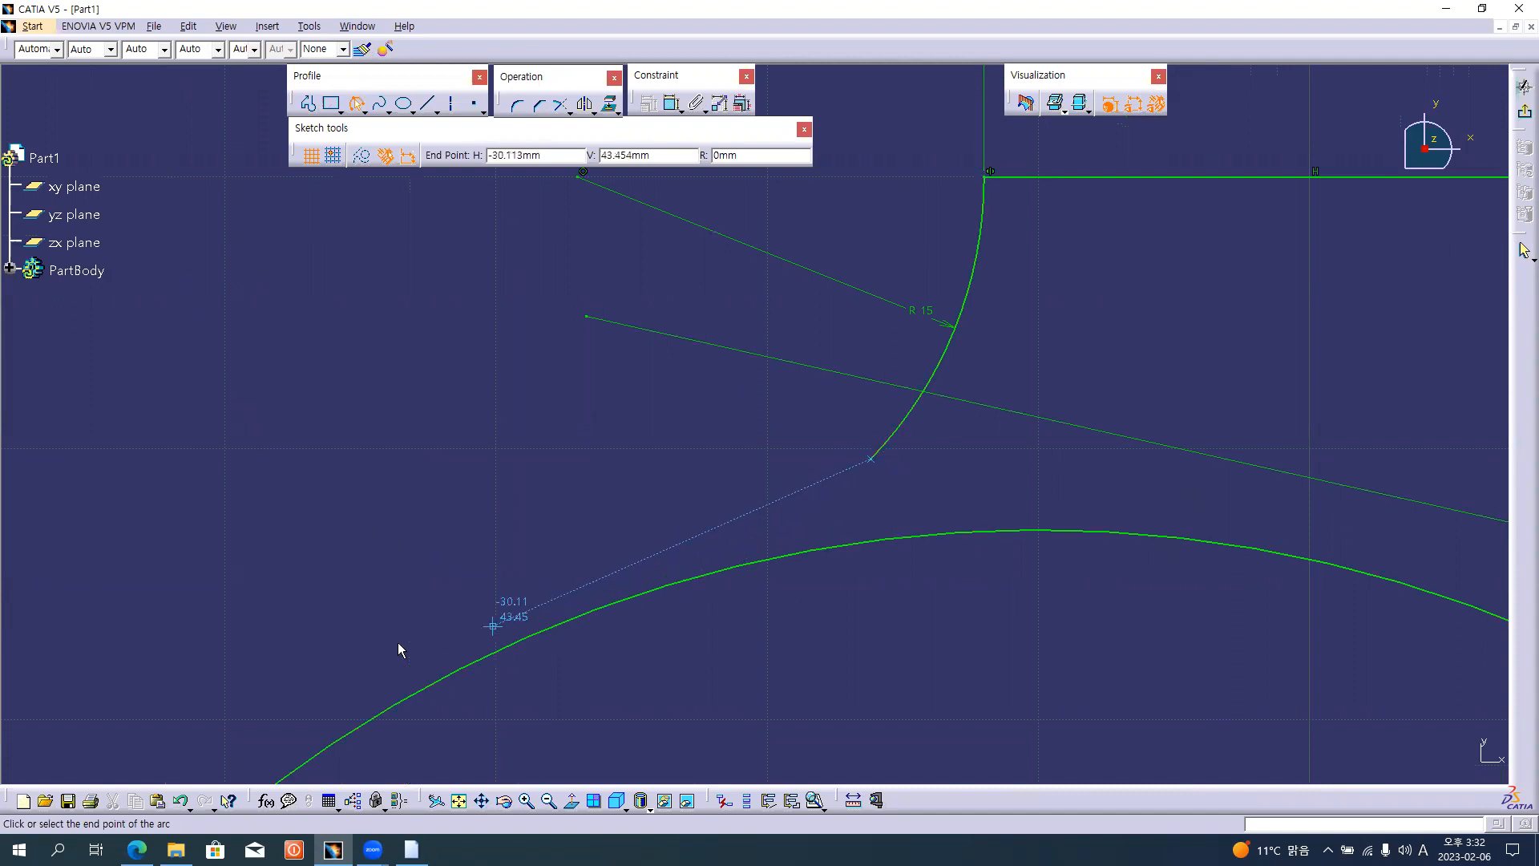
left_click(610, 606)
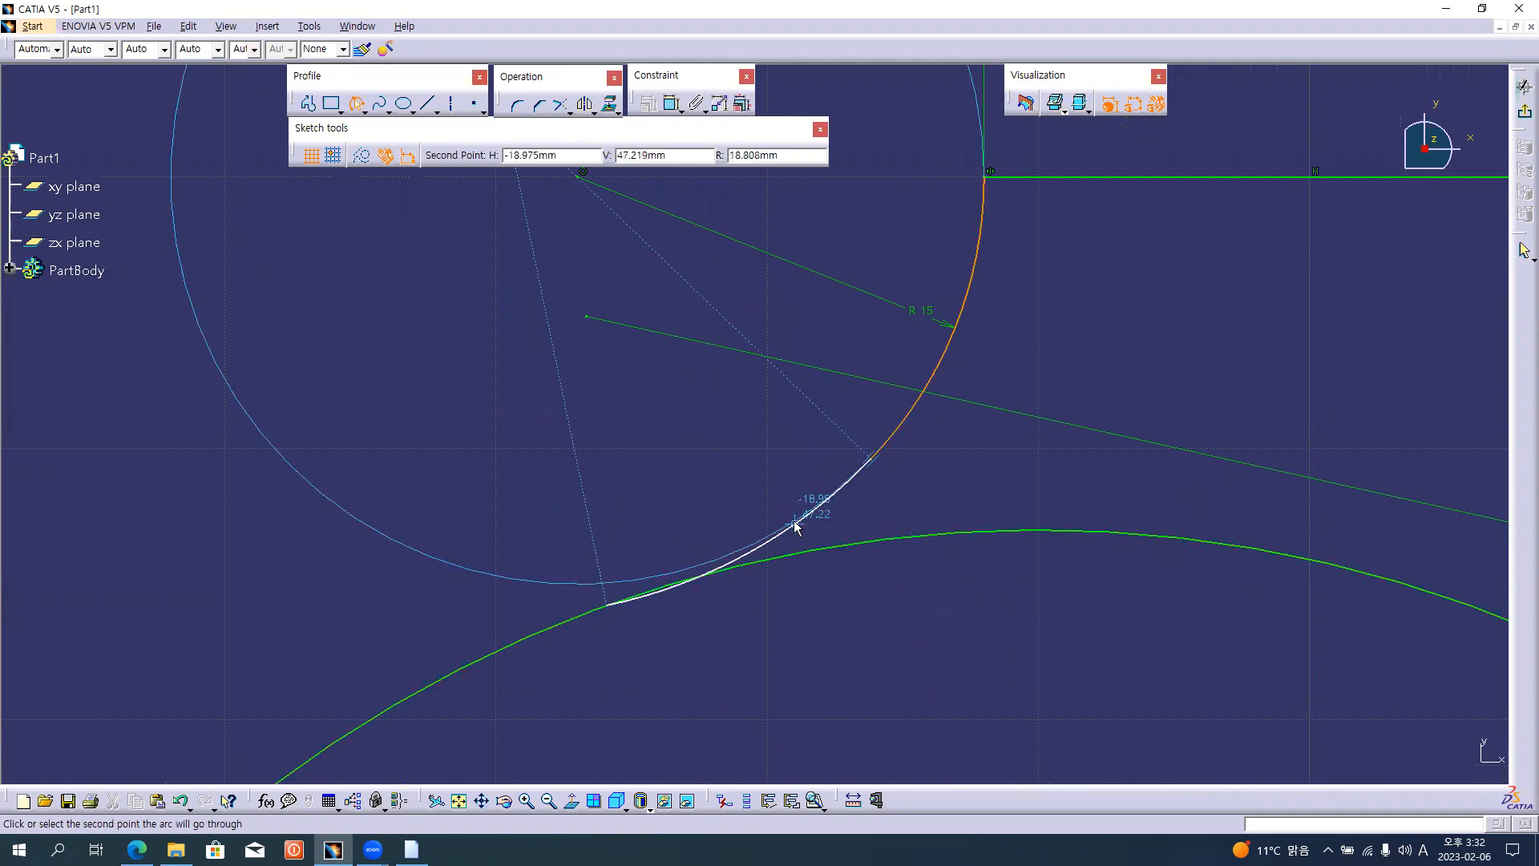
middle_click_drag(793, 521, 798, 601)
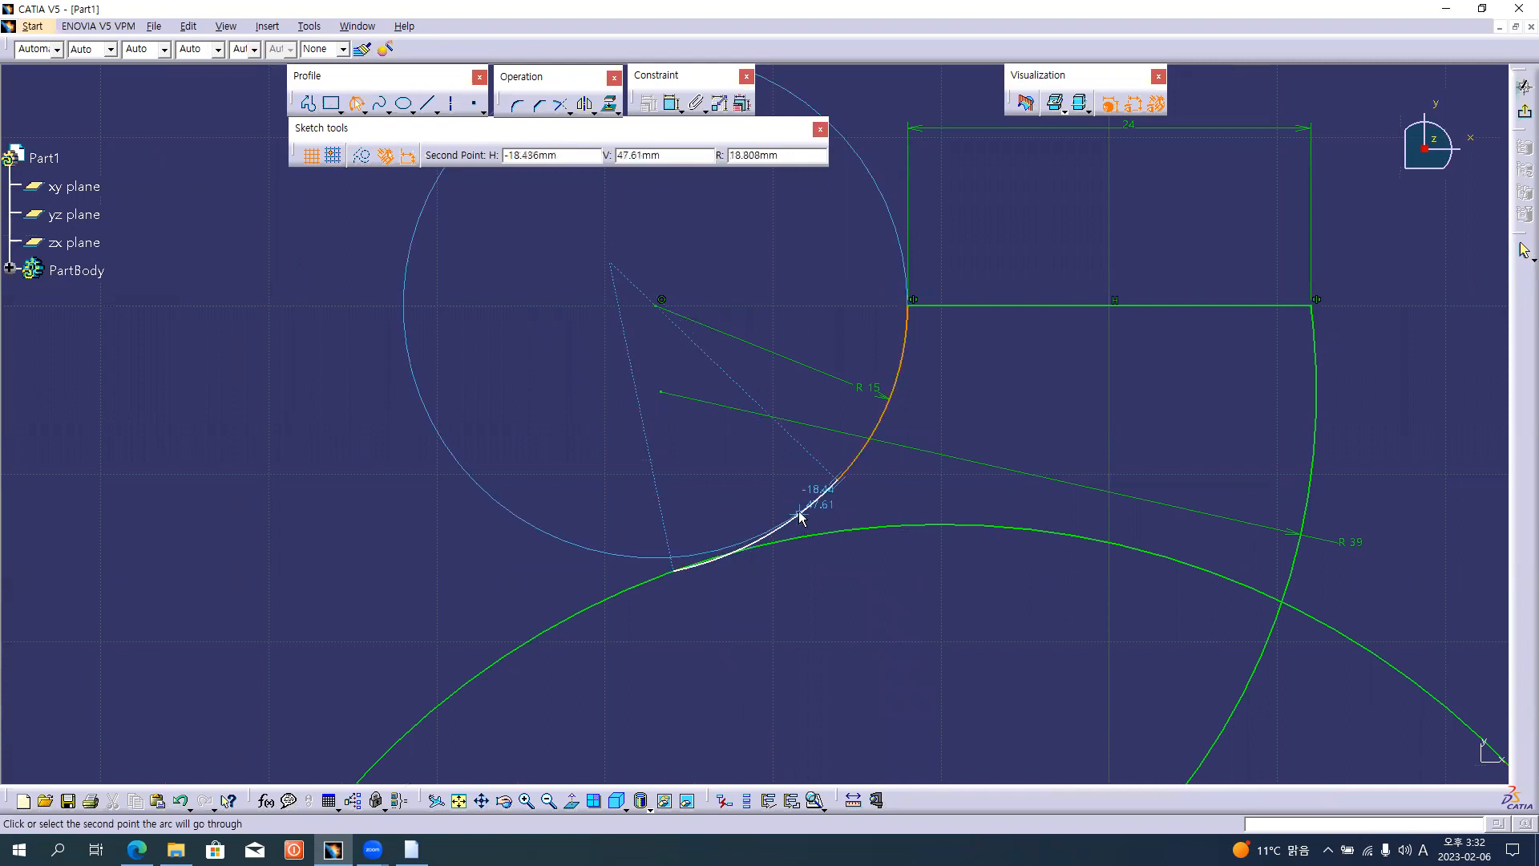
left_click(799, 512)
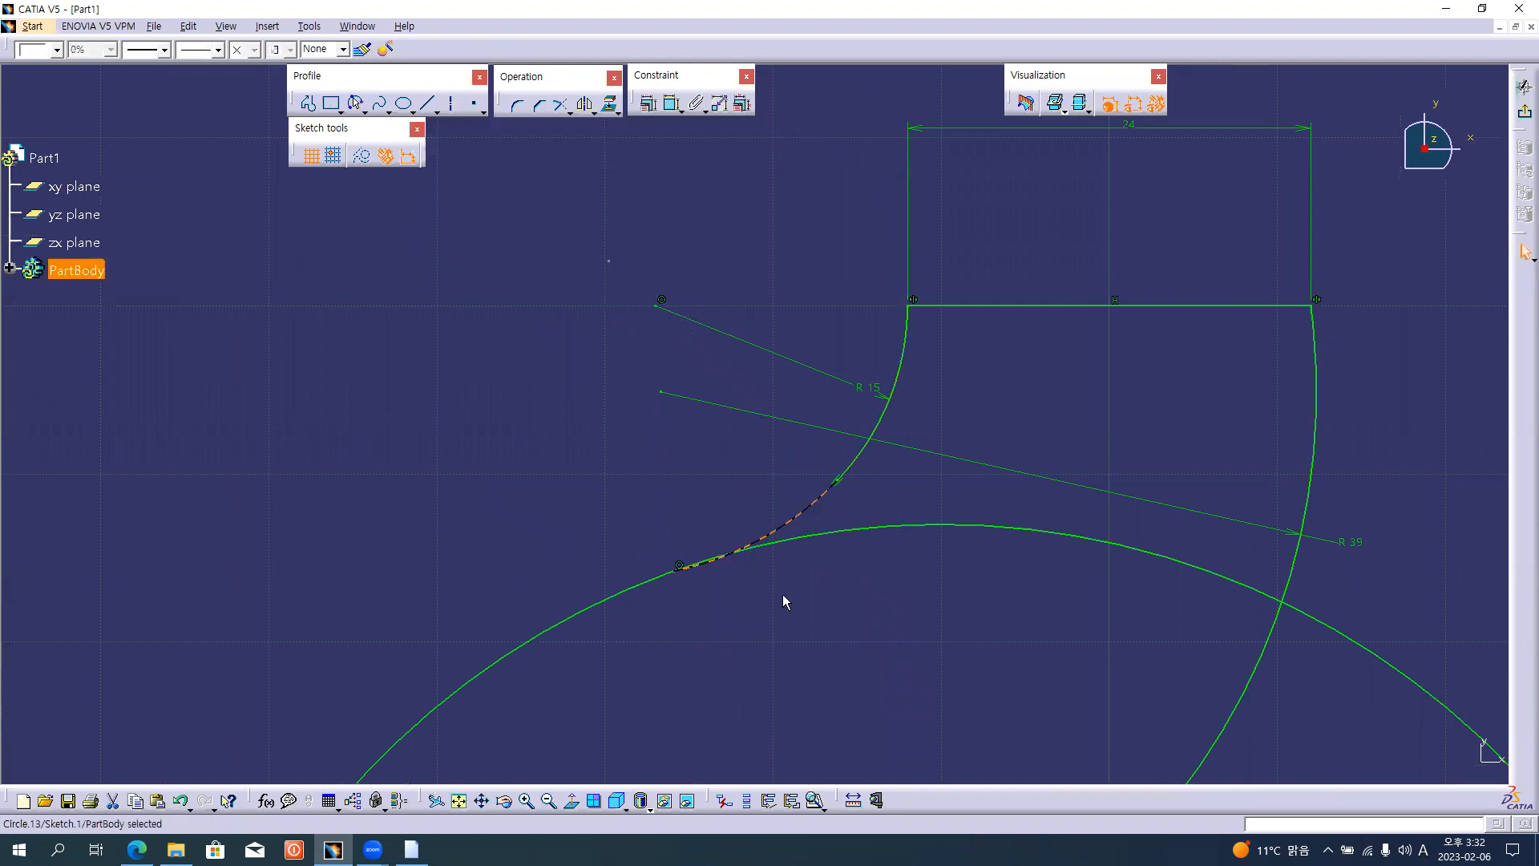
left_click(914, 495)
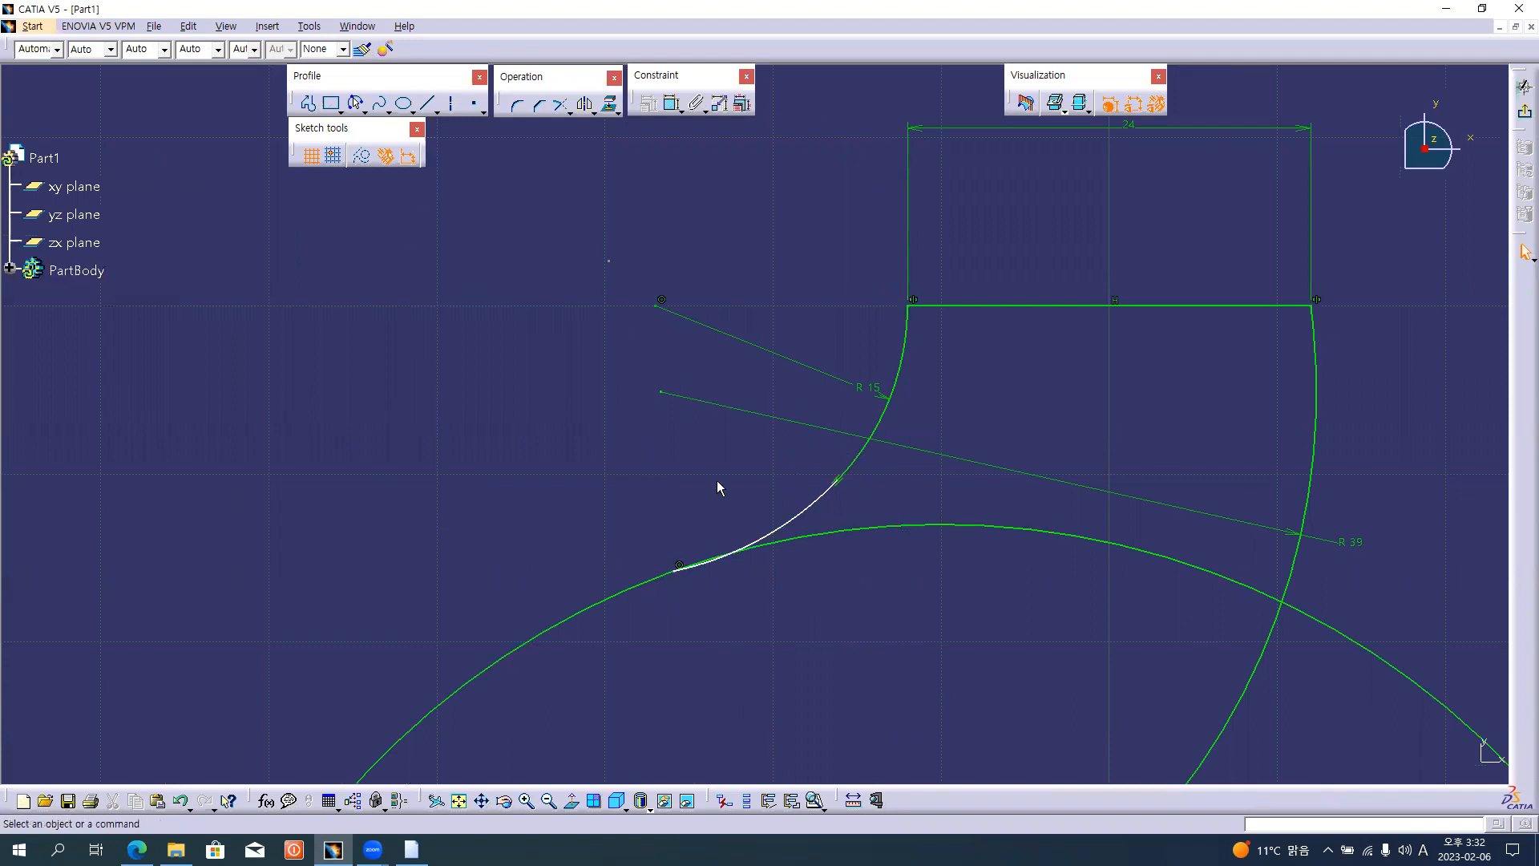
- Add a tangency constraint between the lower left neck arc and the R47 circle
left_click(672, 104)
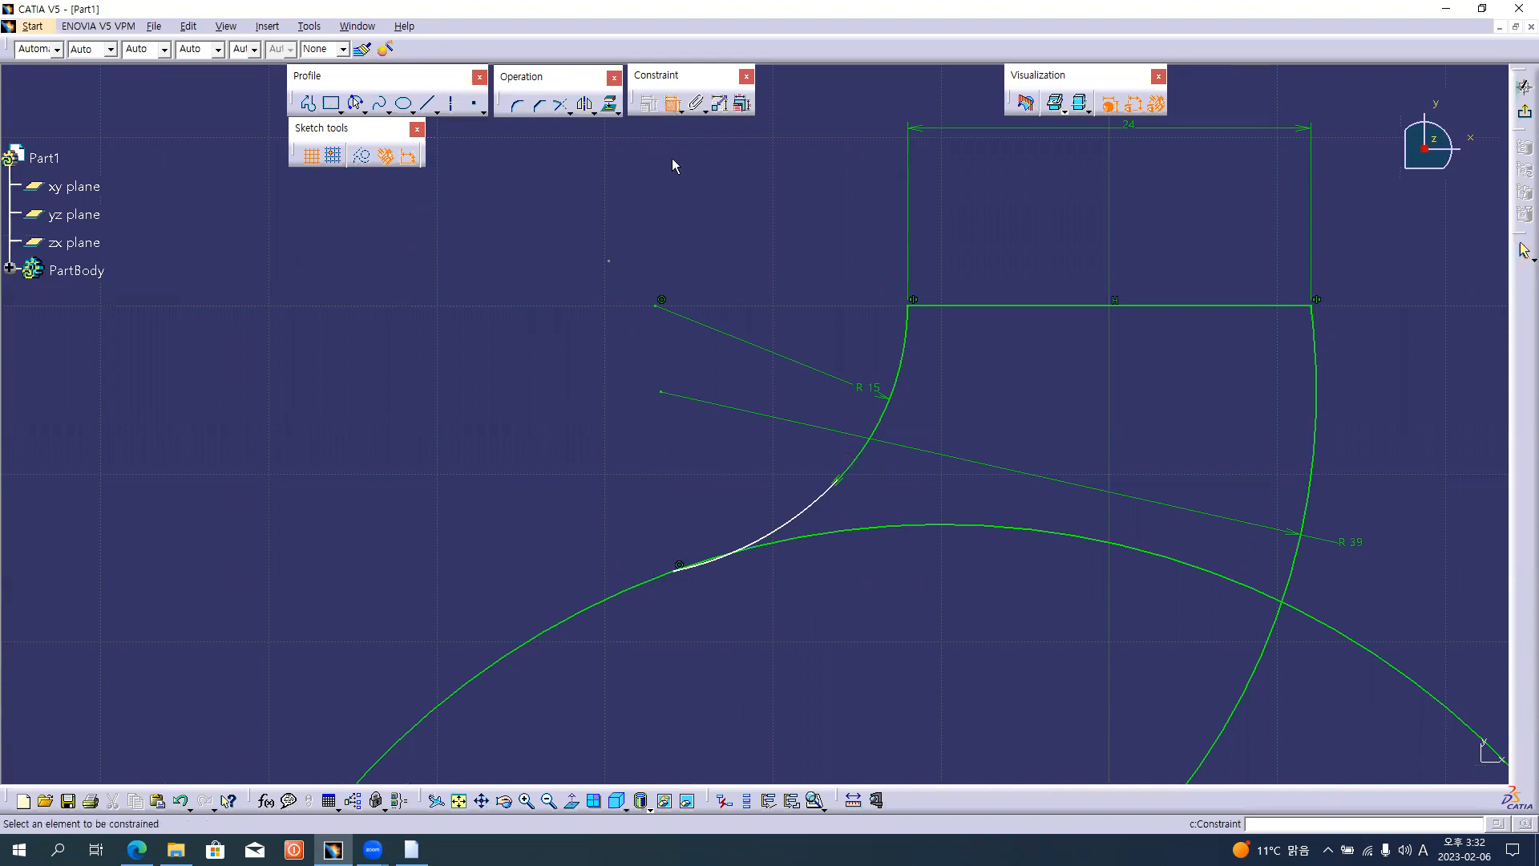
left_click(761, 542)
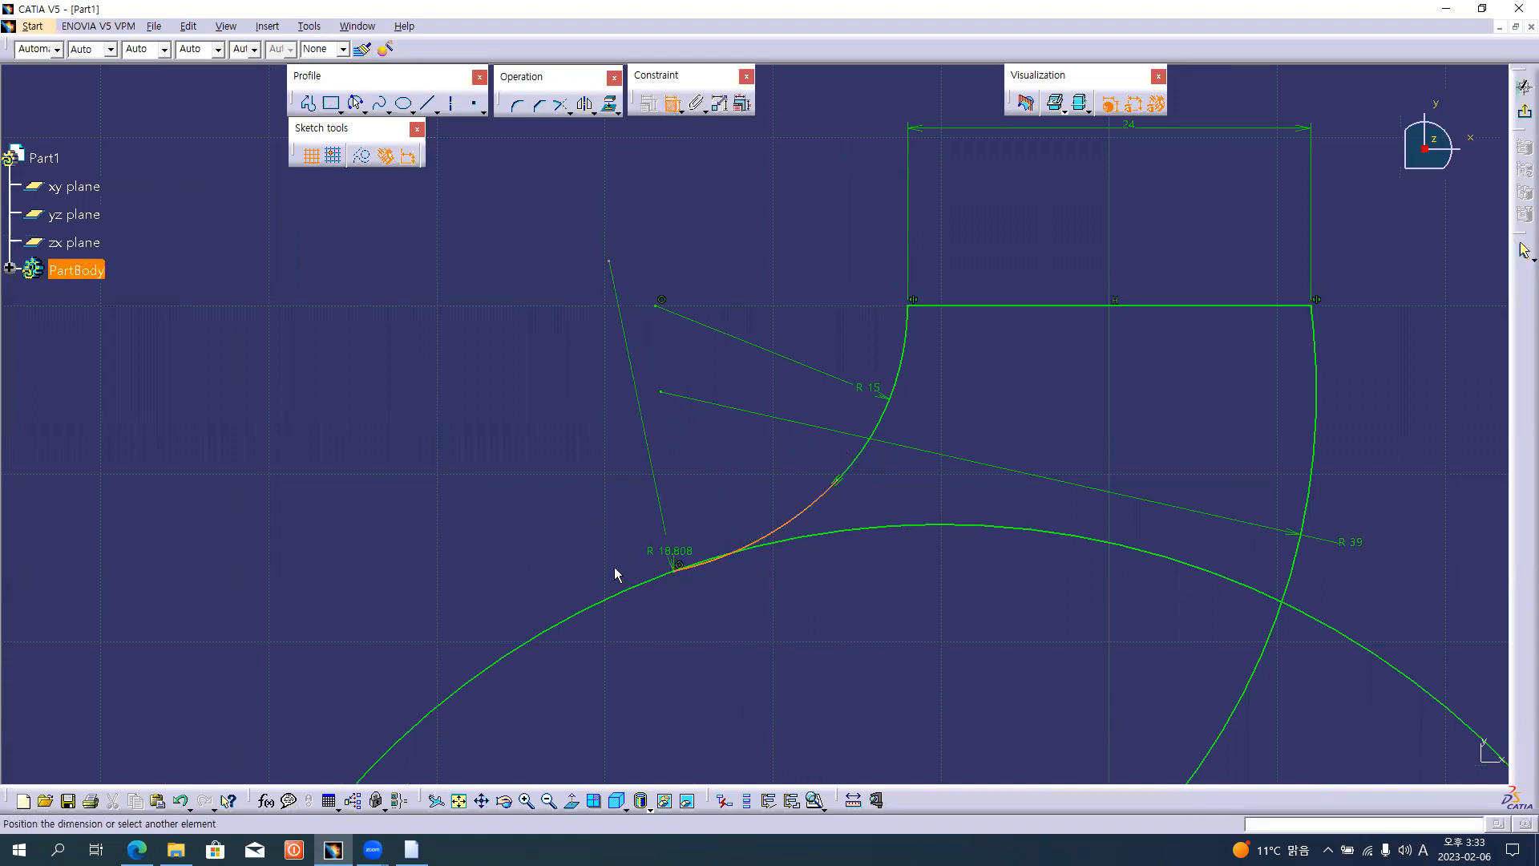
left_click(625, 599)
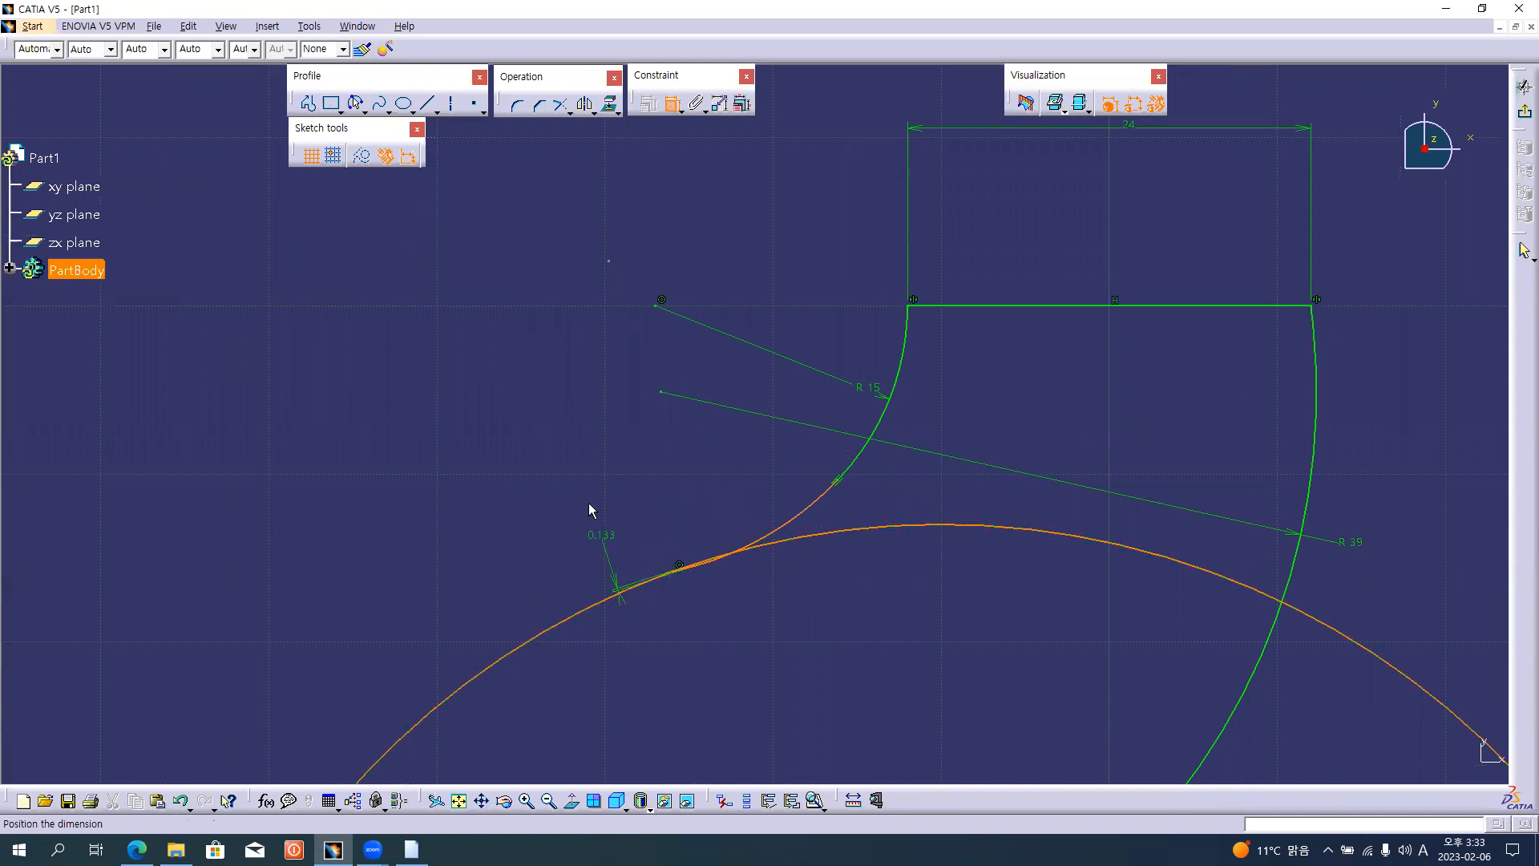
right_click(579, 462)
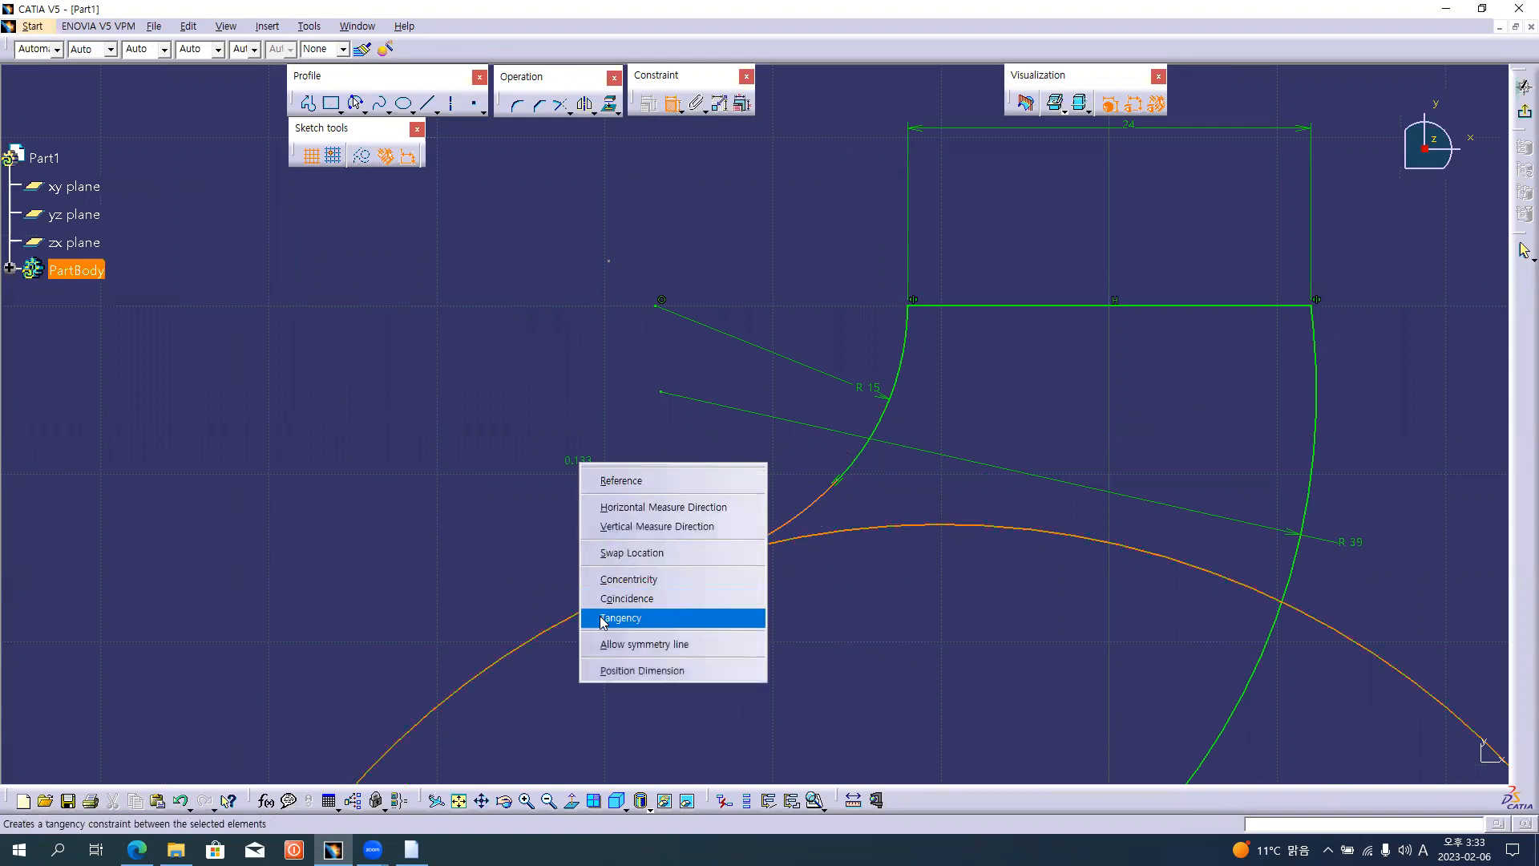
left_click(651, 617)
- Dimension the radius of the neck arc touching the R47 circle and set it to 19 mm
left_click(769, 525)
left_click(757, 505)
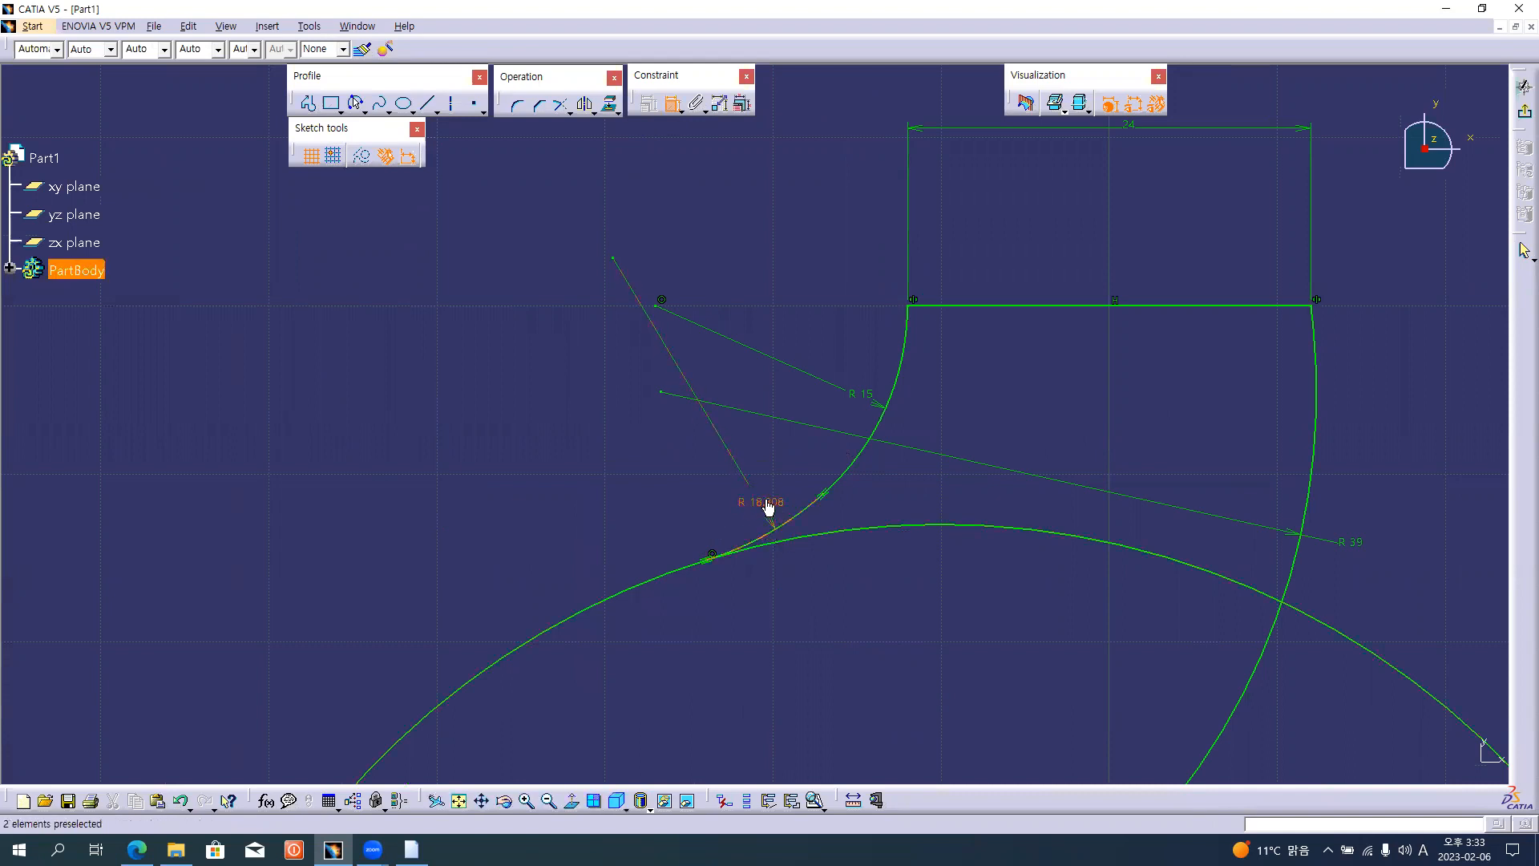
double_click(754, 484)
type("19")
key("Return")
mouse_move(723, 441)
middle_mouse_down()
mouse_move(709, 570)
mouse_move(716, 391)
middle_mouse_up()
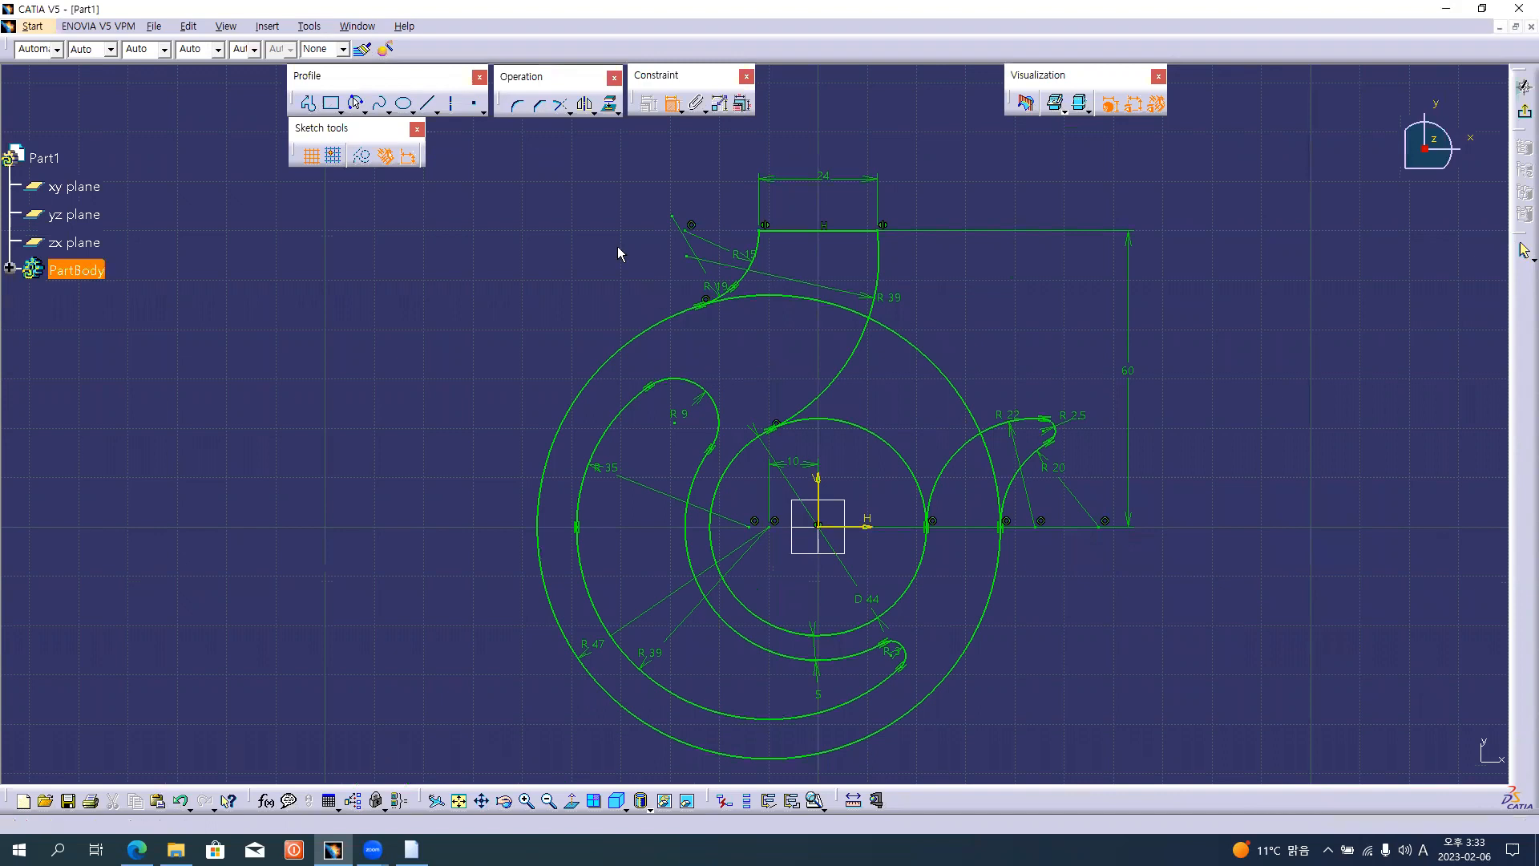
- Trim the R19 neck arc and the R47 circle at their tangent point, keeping the circle's left and lower portion down to the R20 arc
left_click(559, 106)
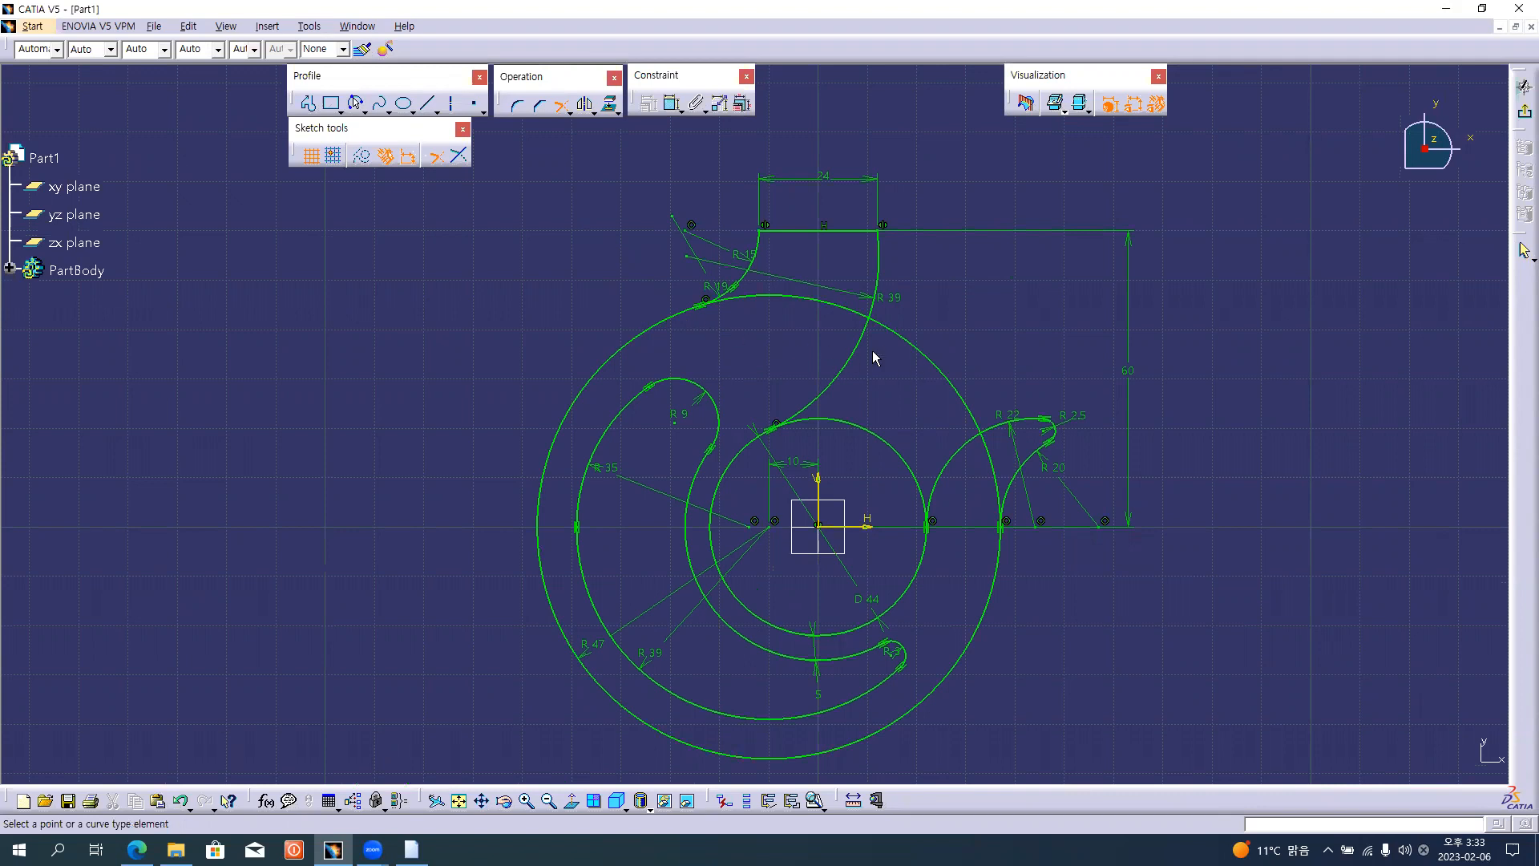
middle_click_drag(700, 330, 707, 294, "ctrl")
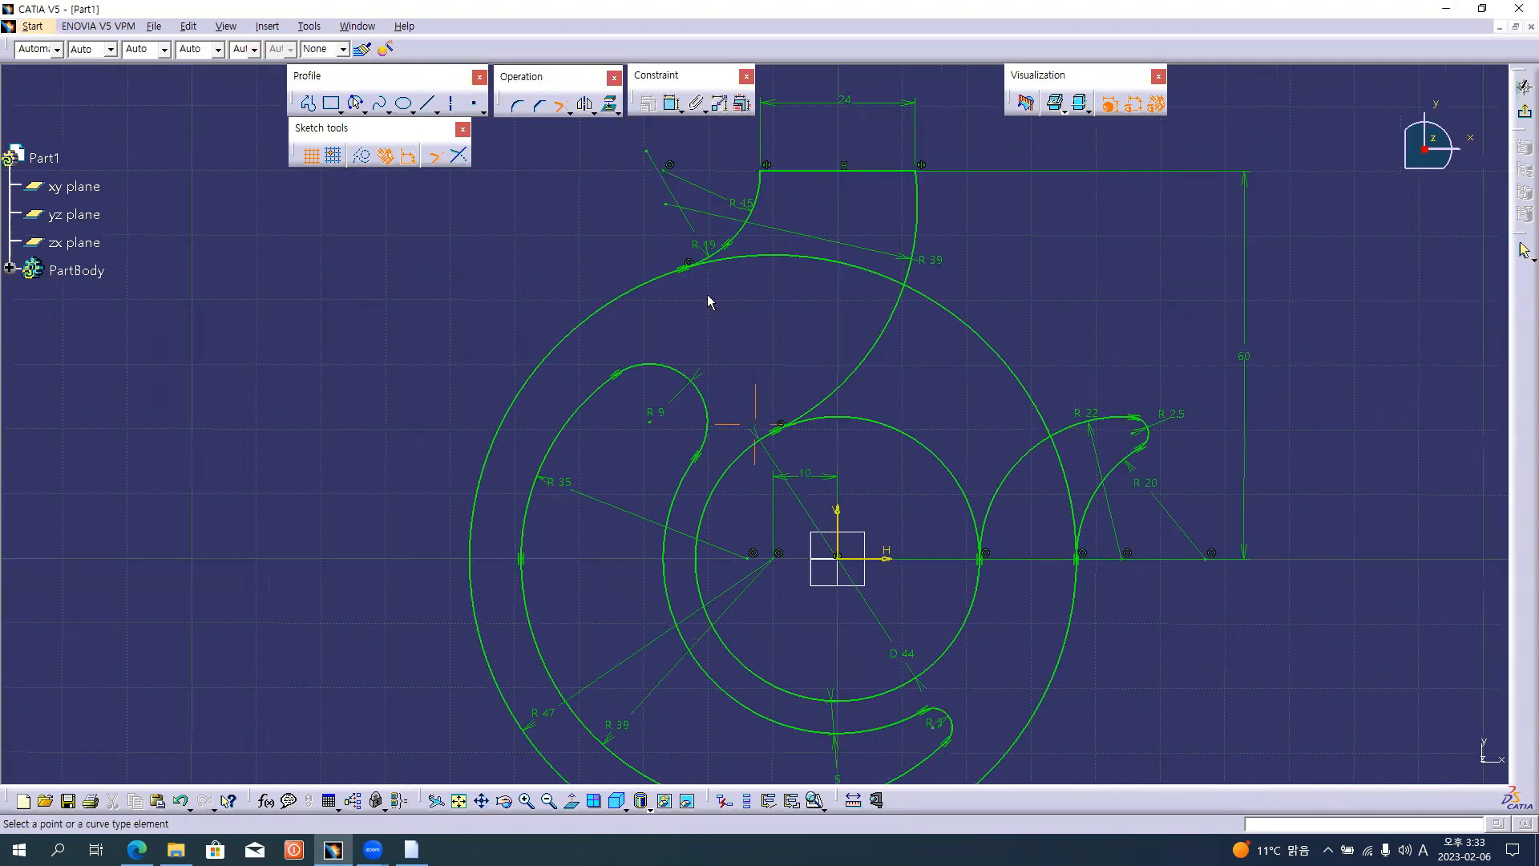
left_click(683, 265)
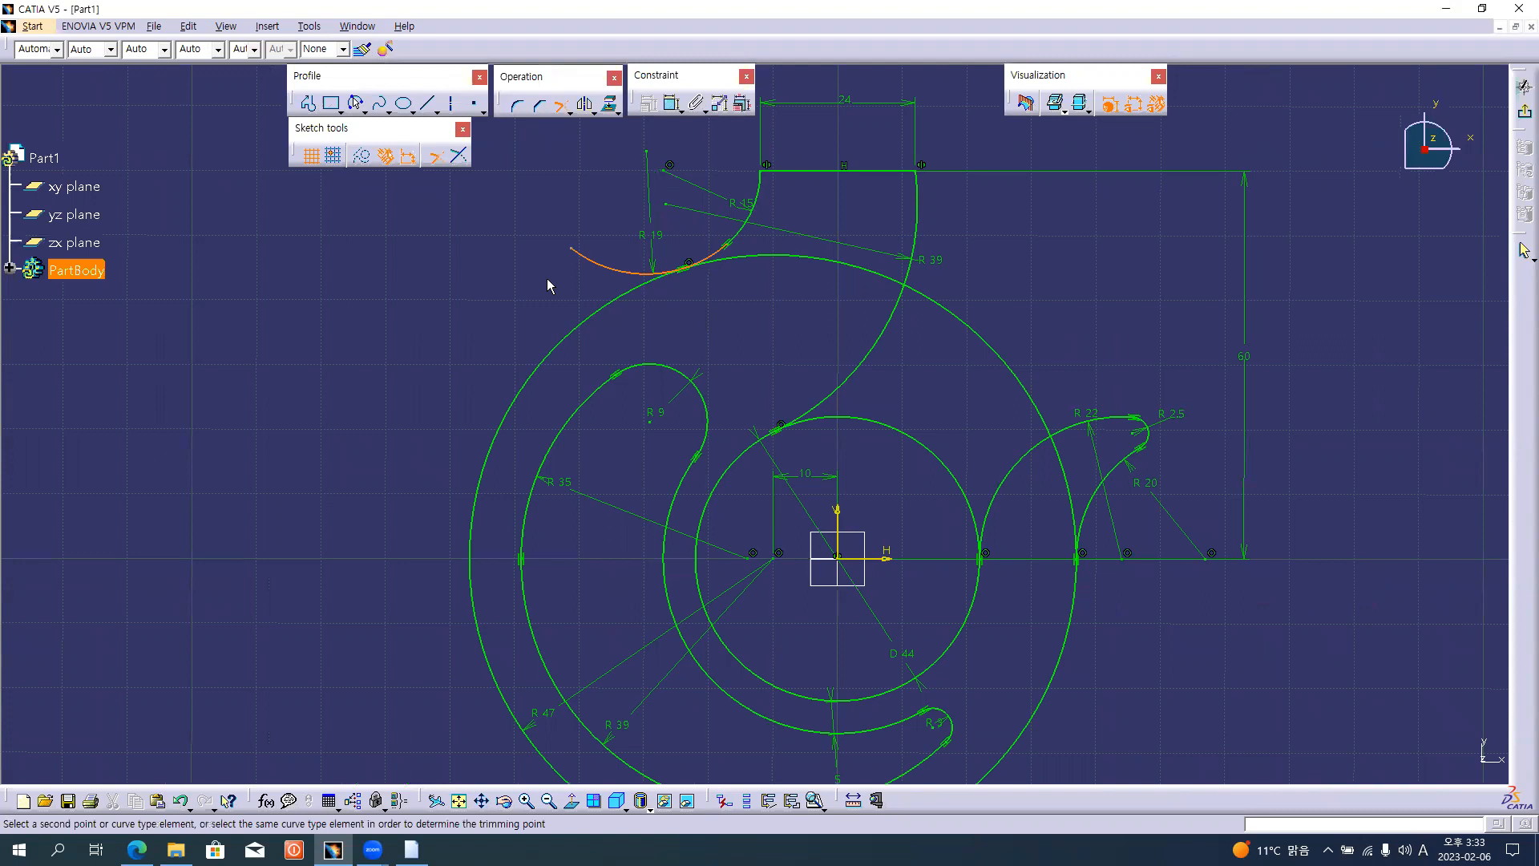
left_click(530, 377)
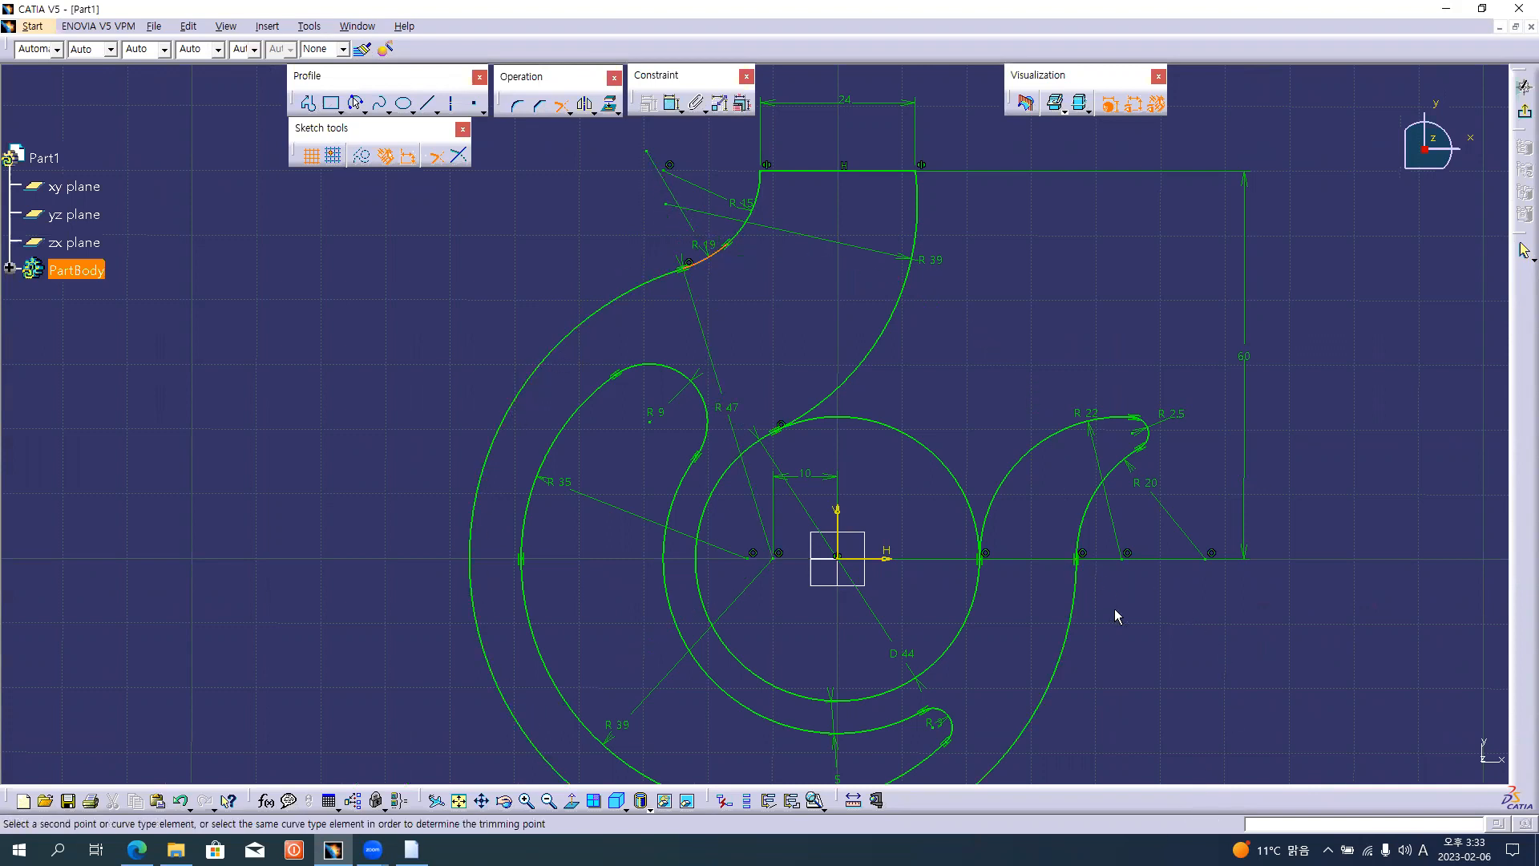
left_click(1074, 613)
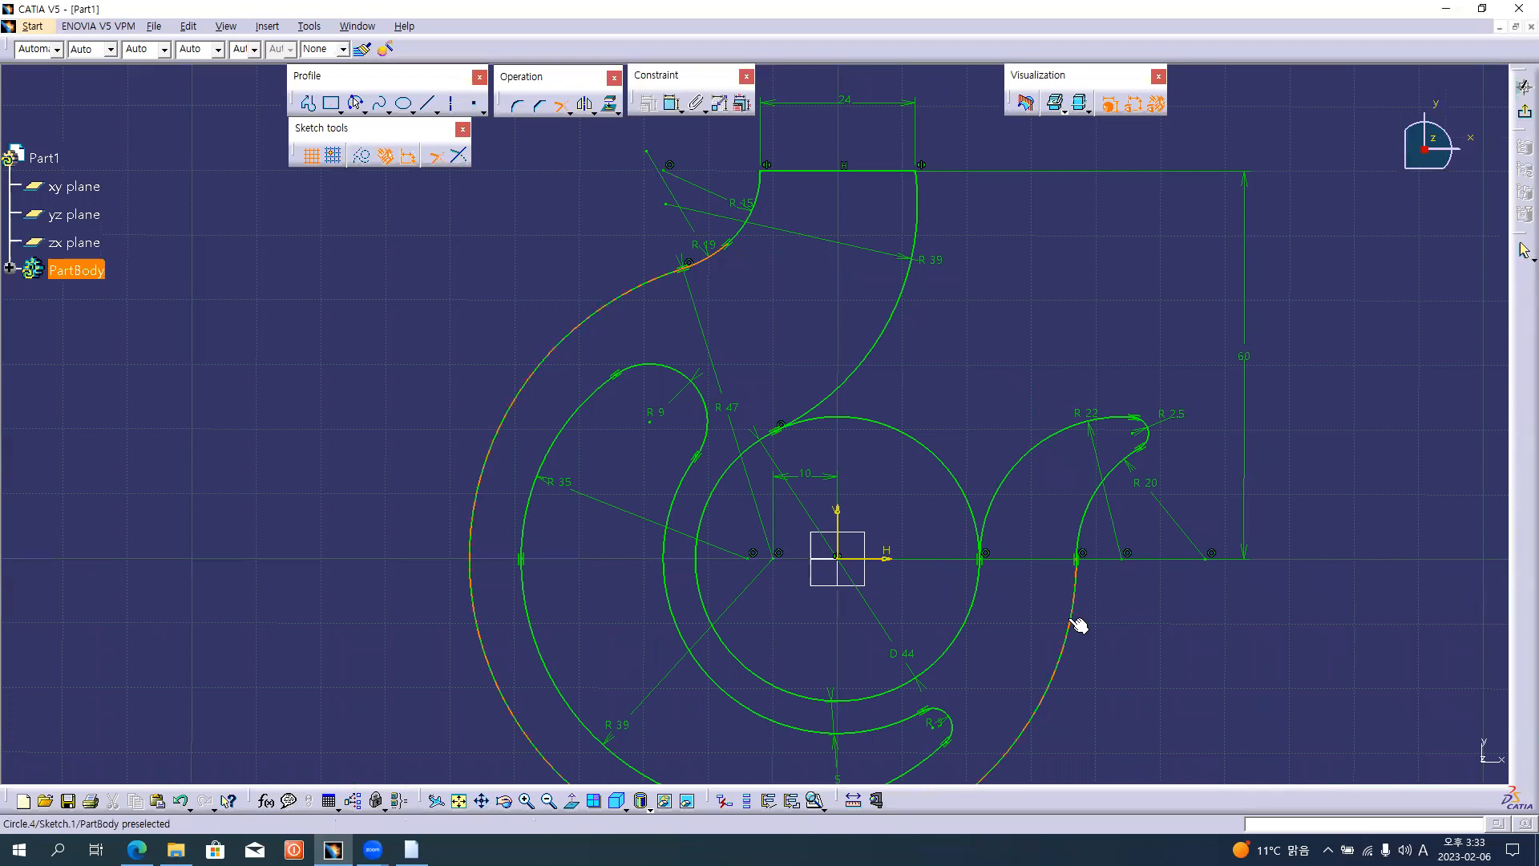
key("ctrl+z")
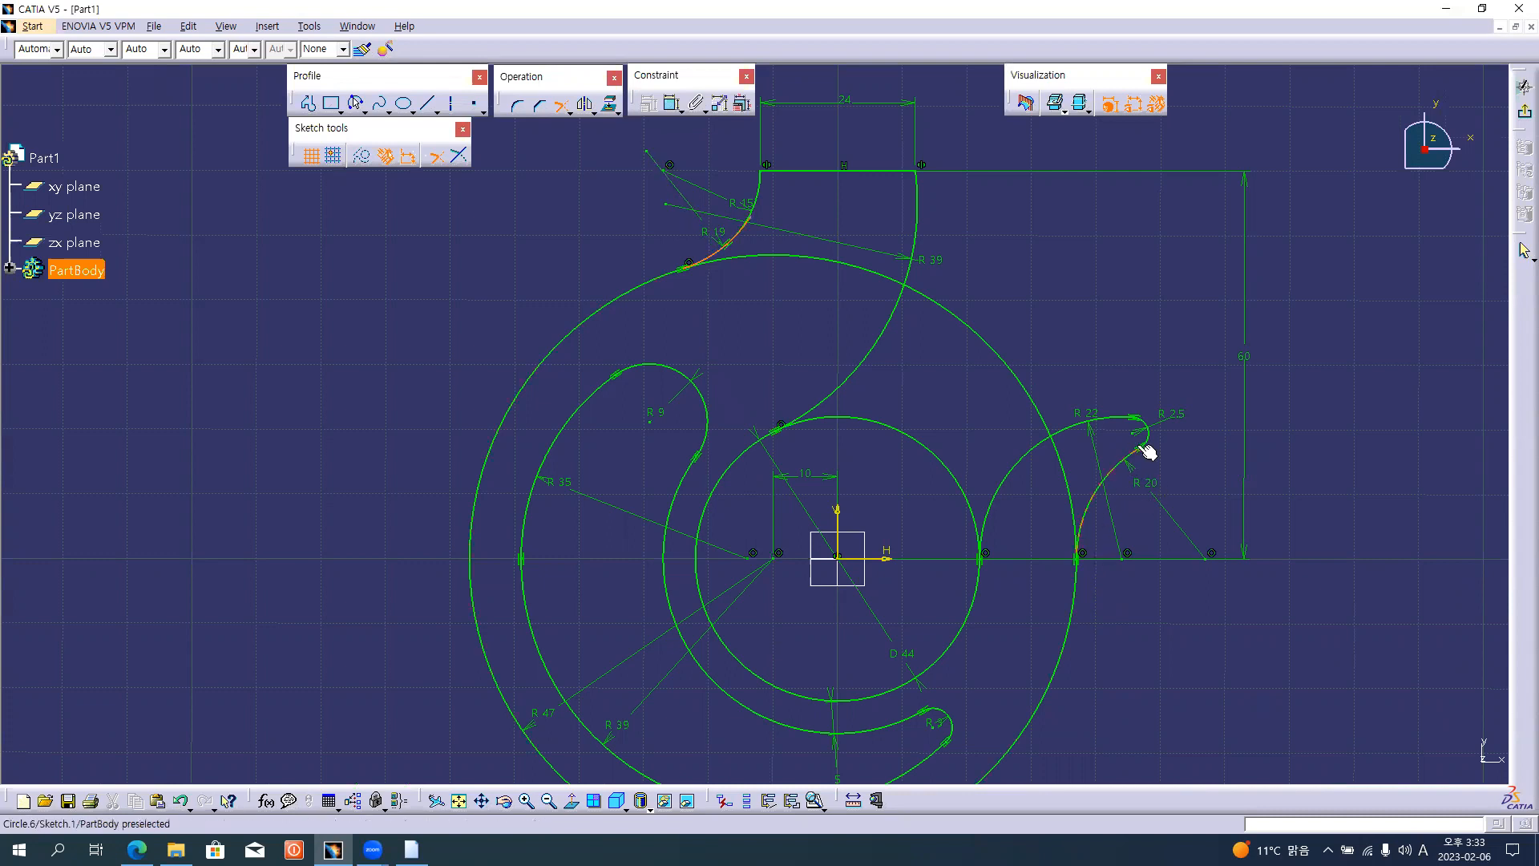
left_click(1082, 555)
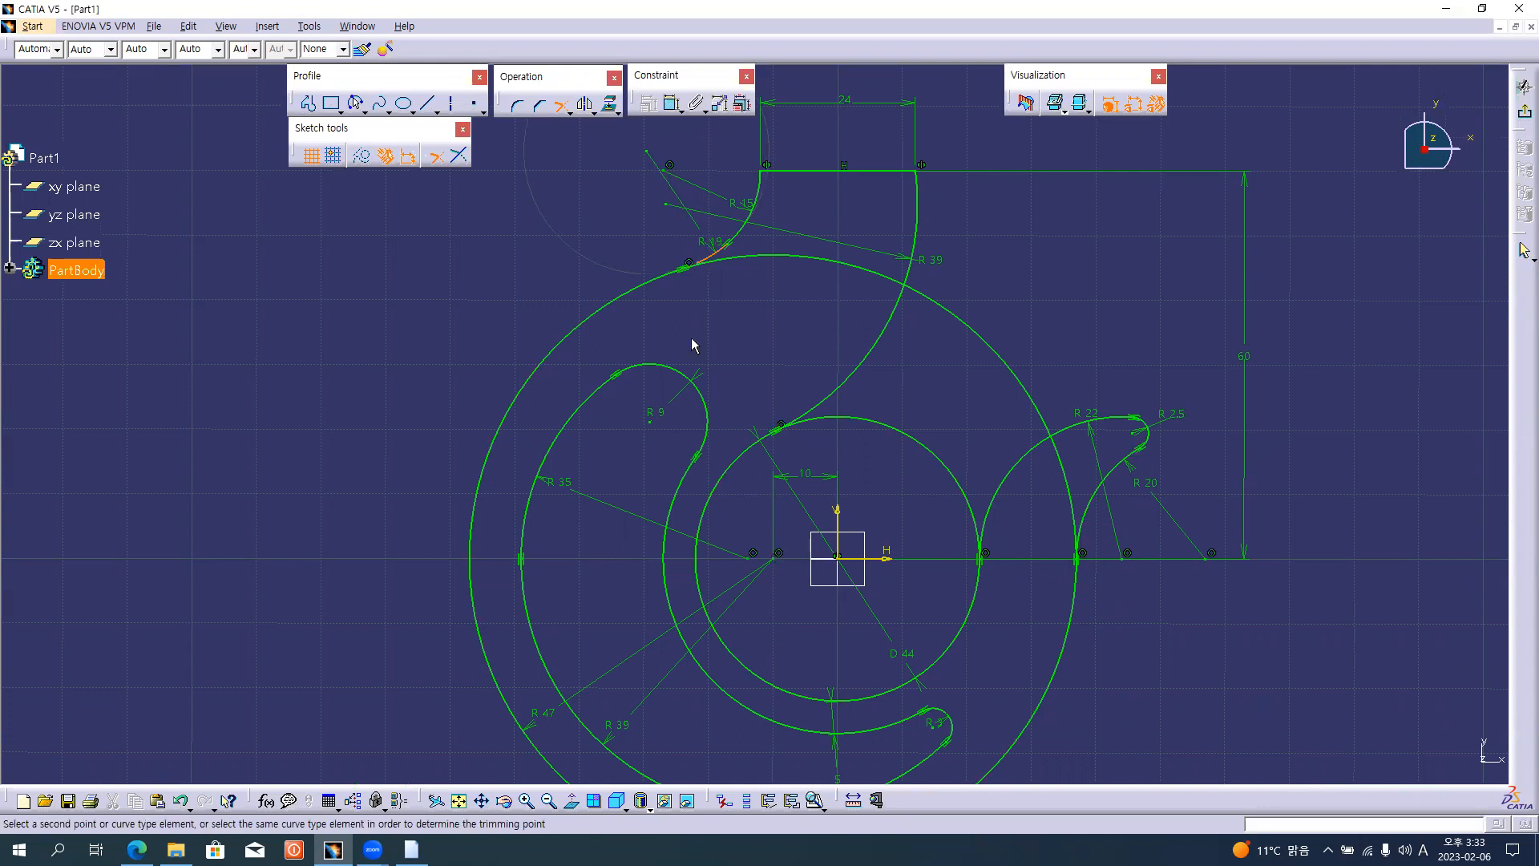
left_click(647, 294)
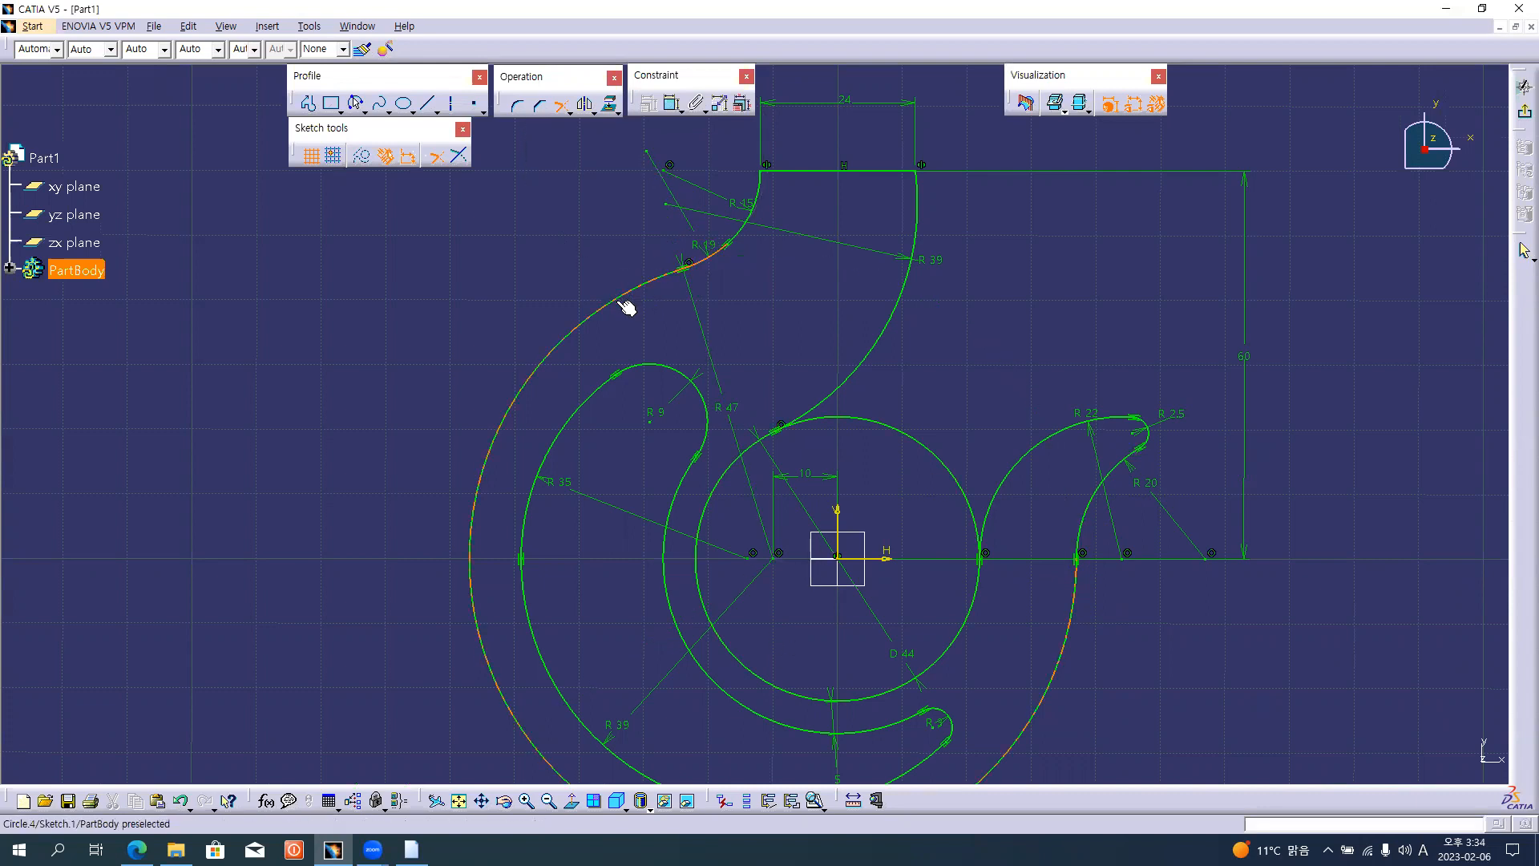
left_click_drag(712, 355, 490, 602)
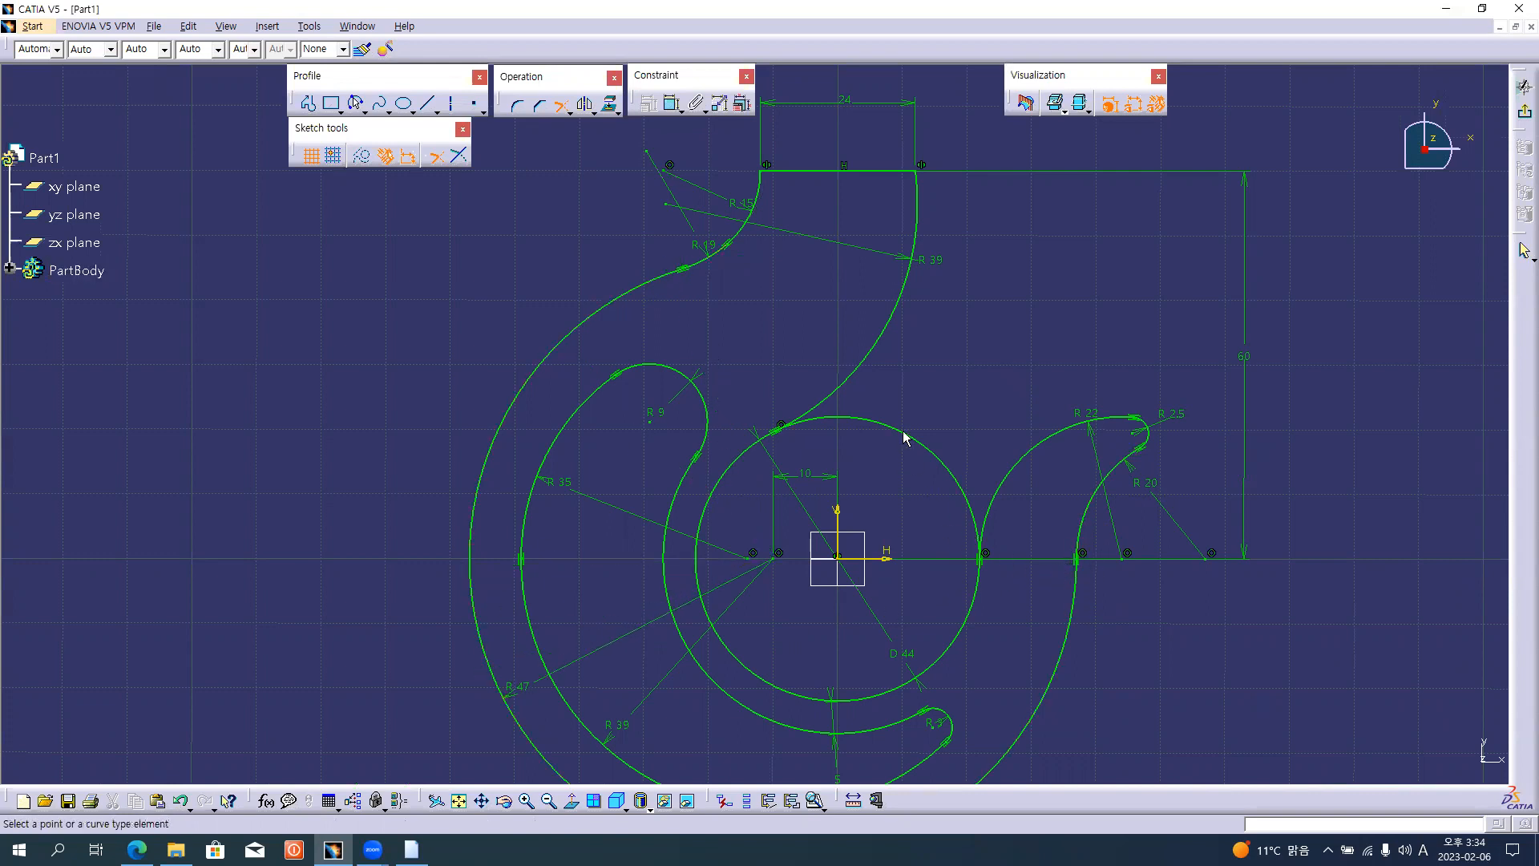
- Trim the R39 neck arc and the D44 circle at their tangent point, keeping the circle's left and lower portion up to the R22 arc
left_click(849, 384)
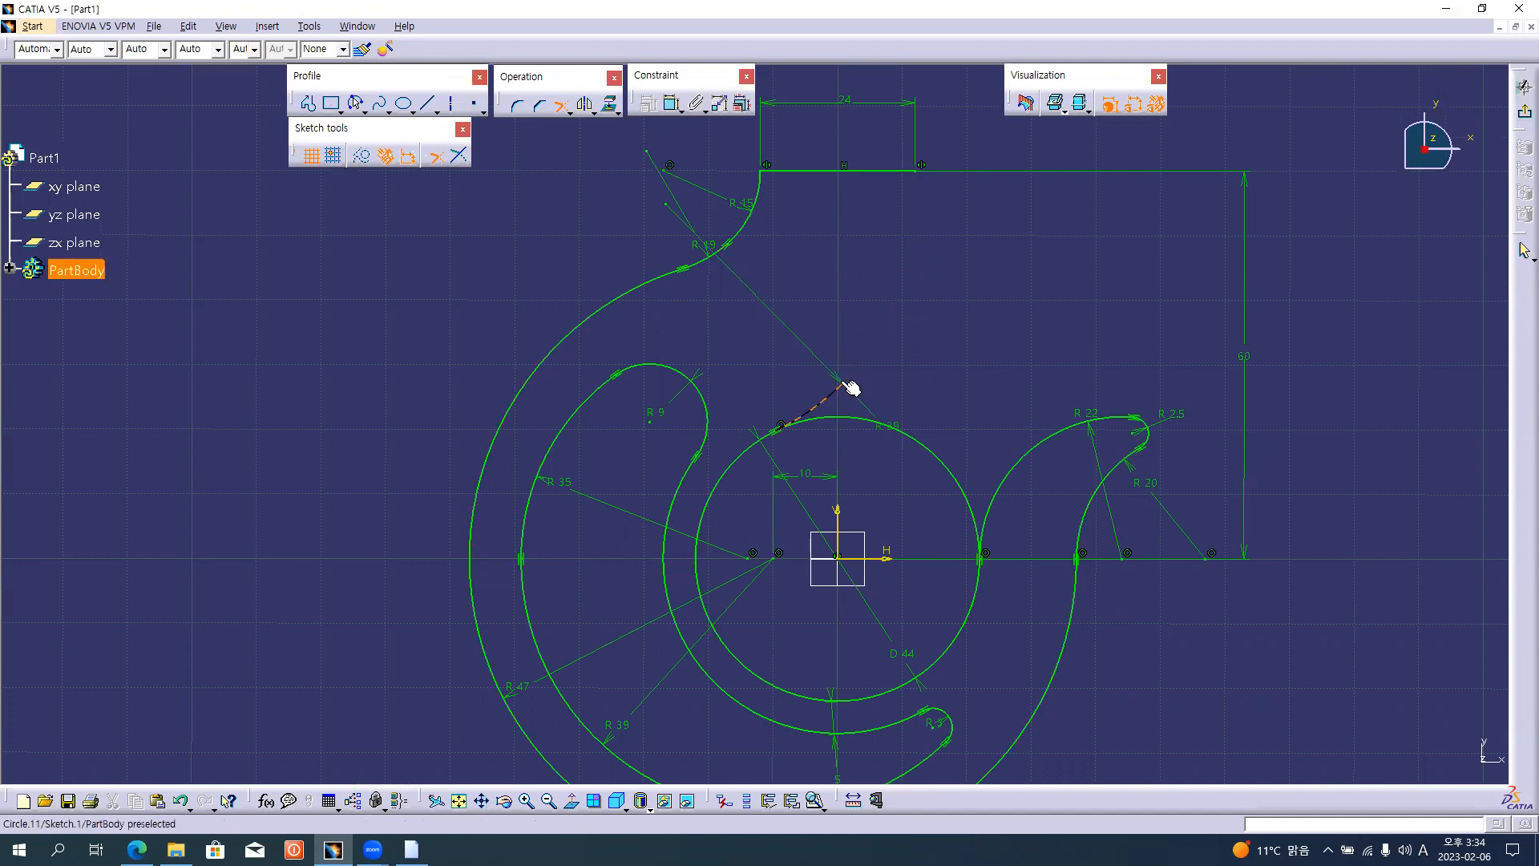
left_click(712, 493)
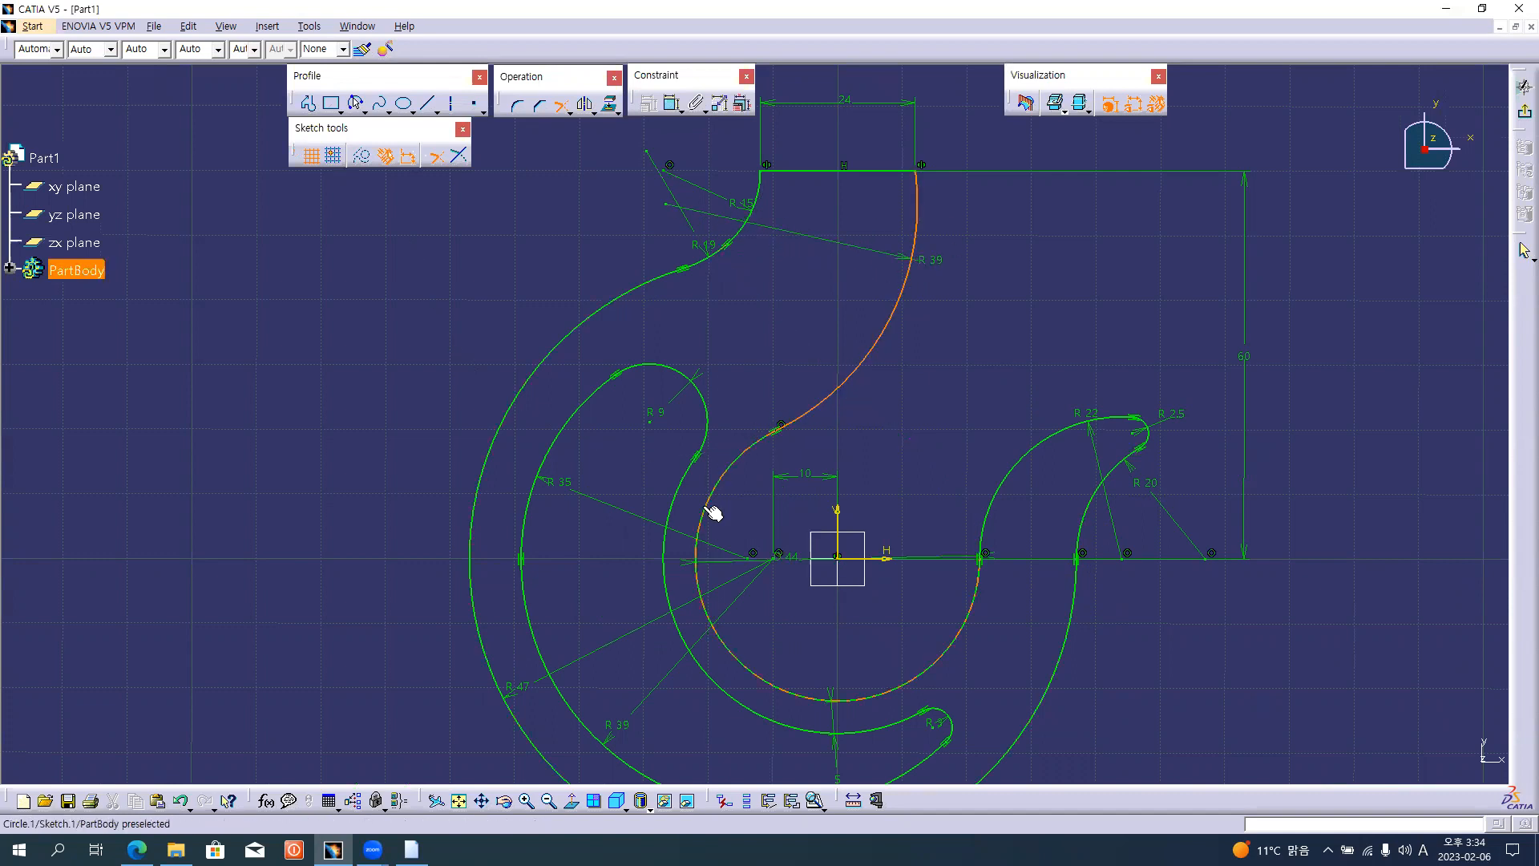
key("ctrl+z")
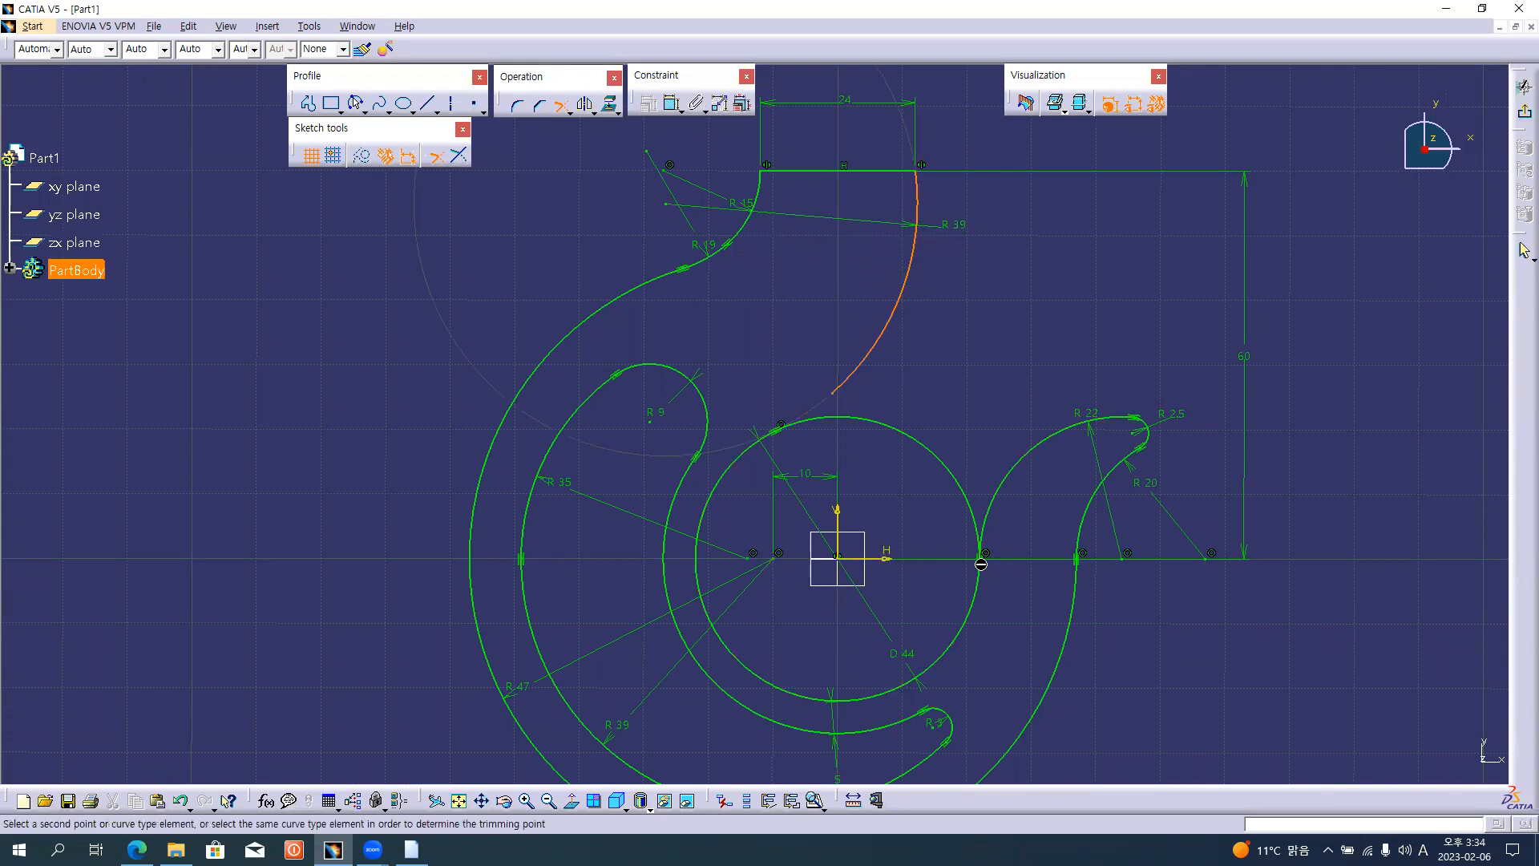
left_click(762, 675)
left_click_drag(963, 563, 917, 624)
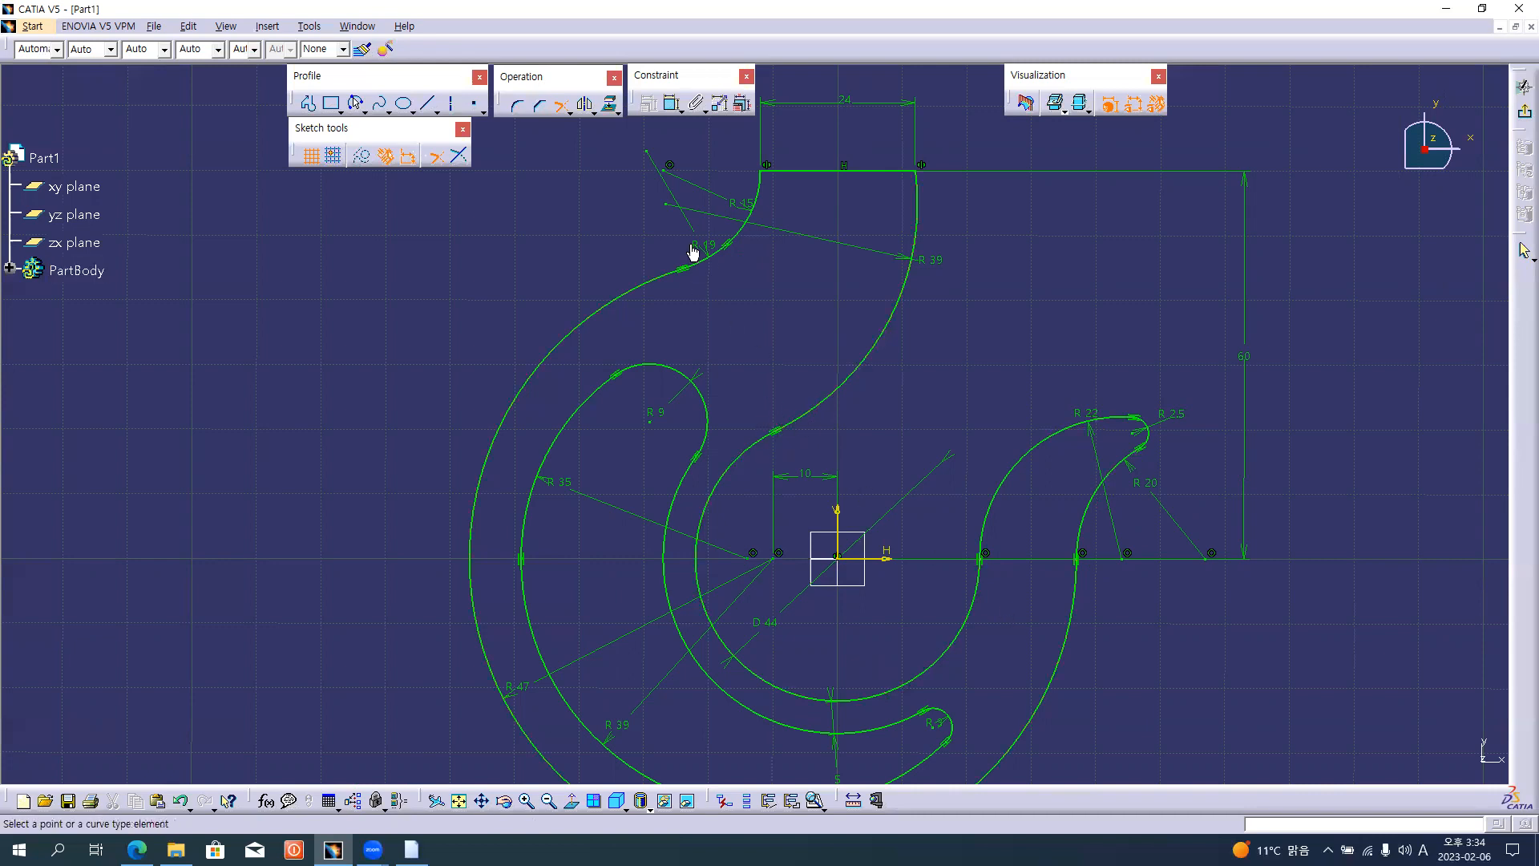
left_click(560, 107)
mouse_move(851, 455)
middle_mouse_down()
mouse_move(802, 413)
mouse_move(800, 437)
middle_mouse_up()
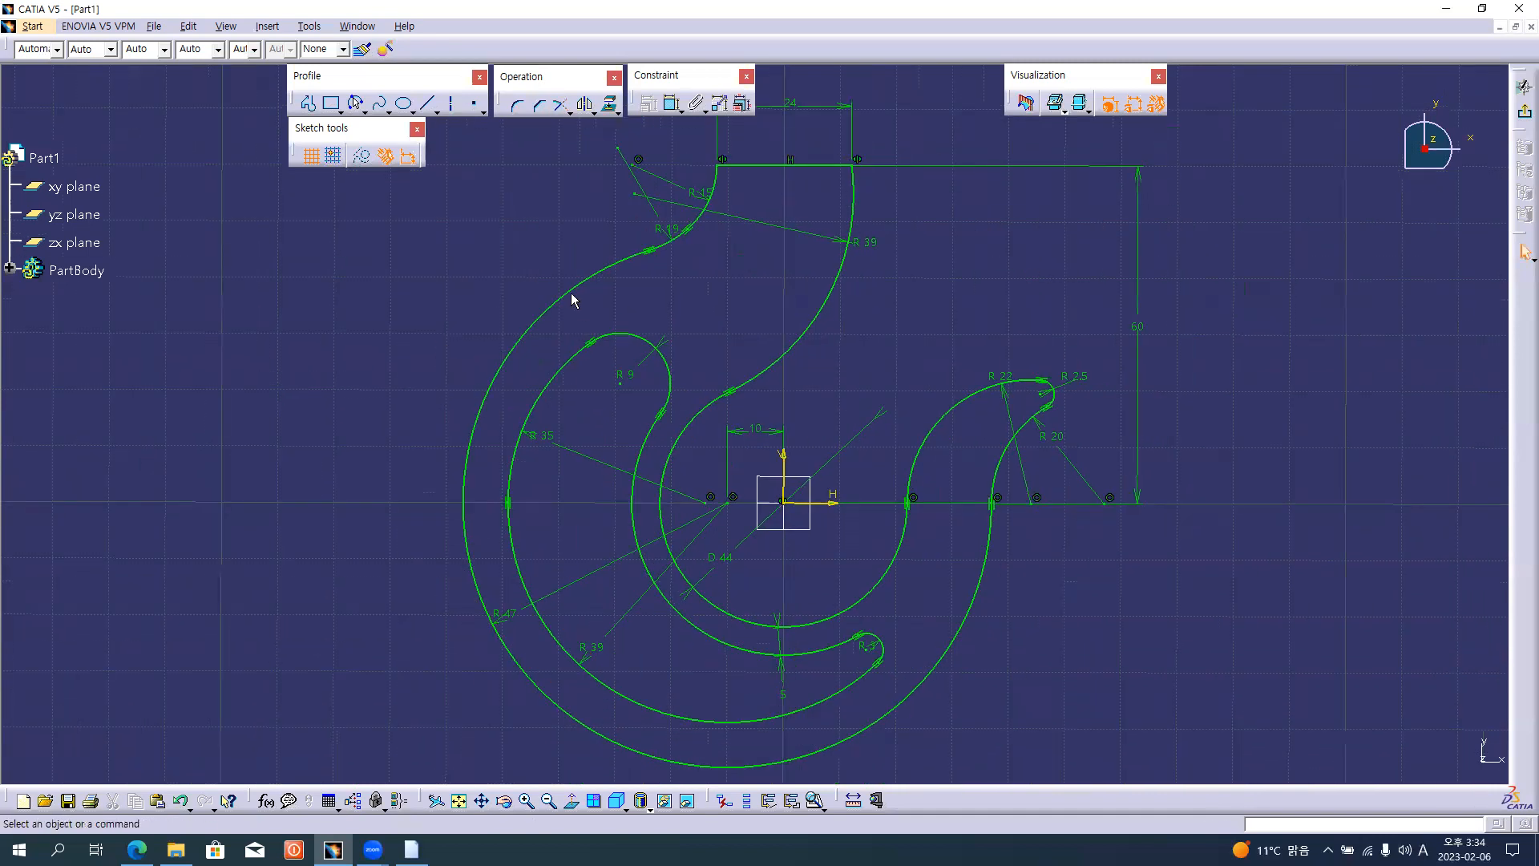
- Run Sketch Analysis and inspect the closure status of both implicit profiles, highlighting each one in the sketch
left_click(310, 28)
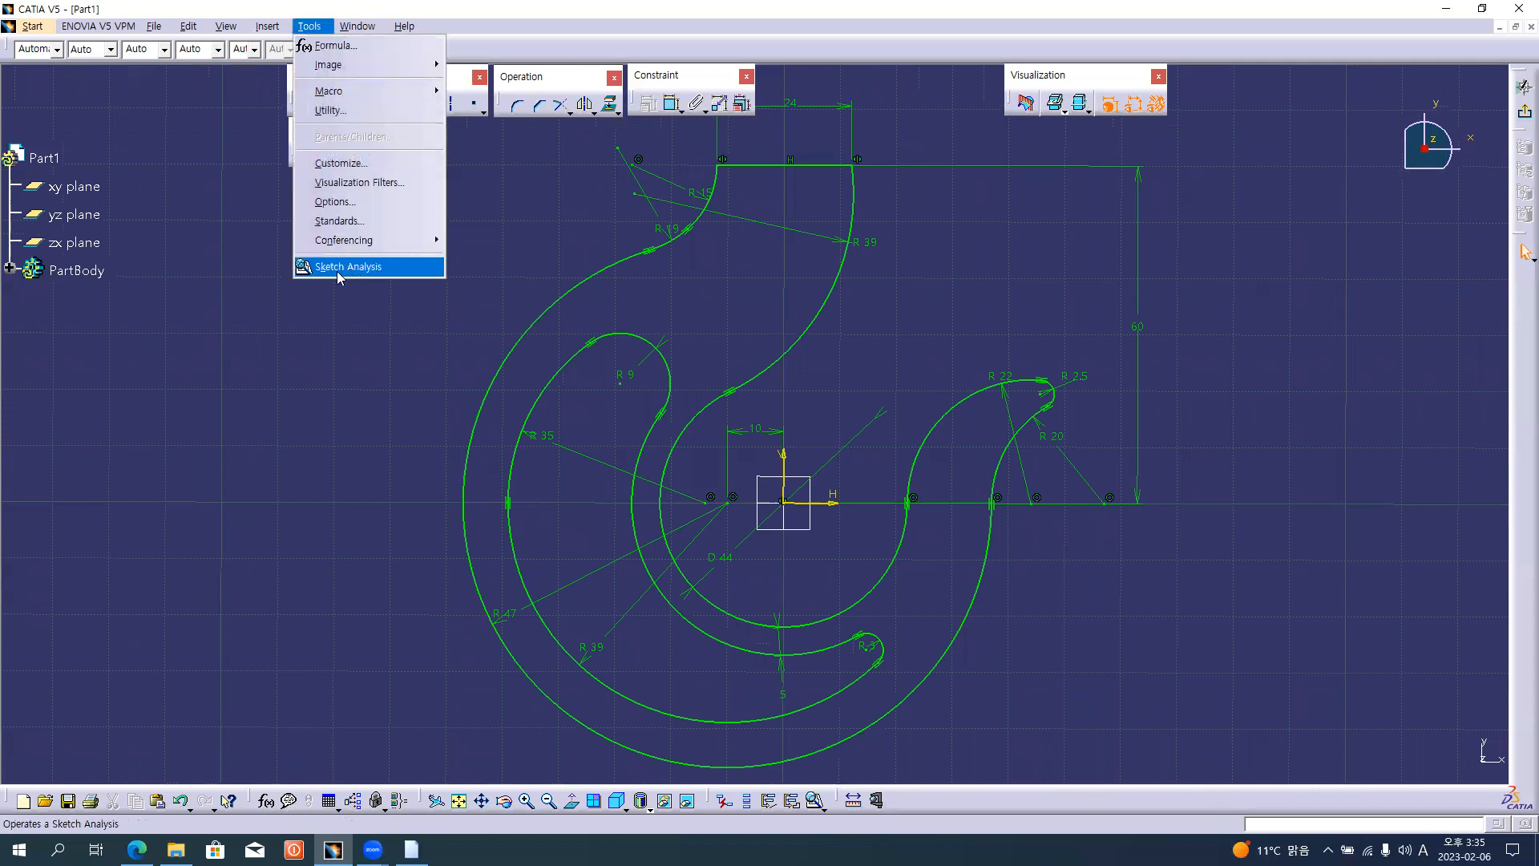
left_click(392, 273)
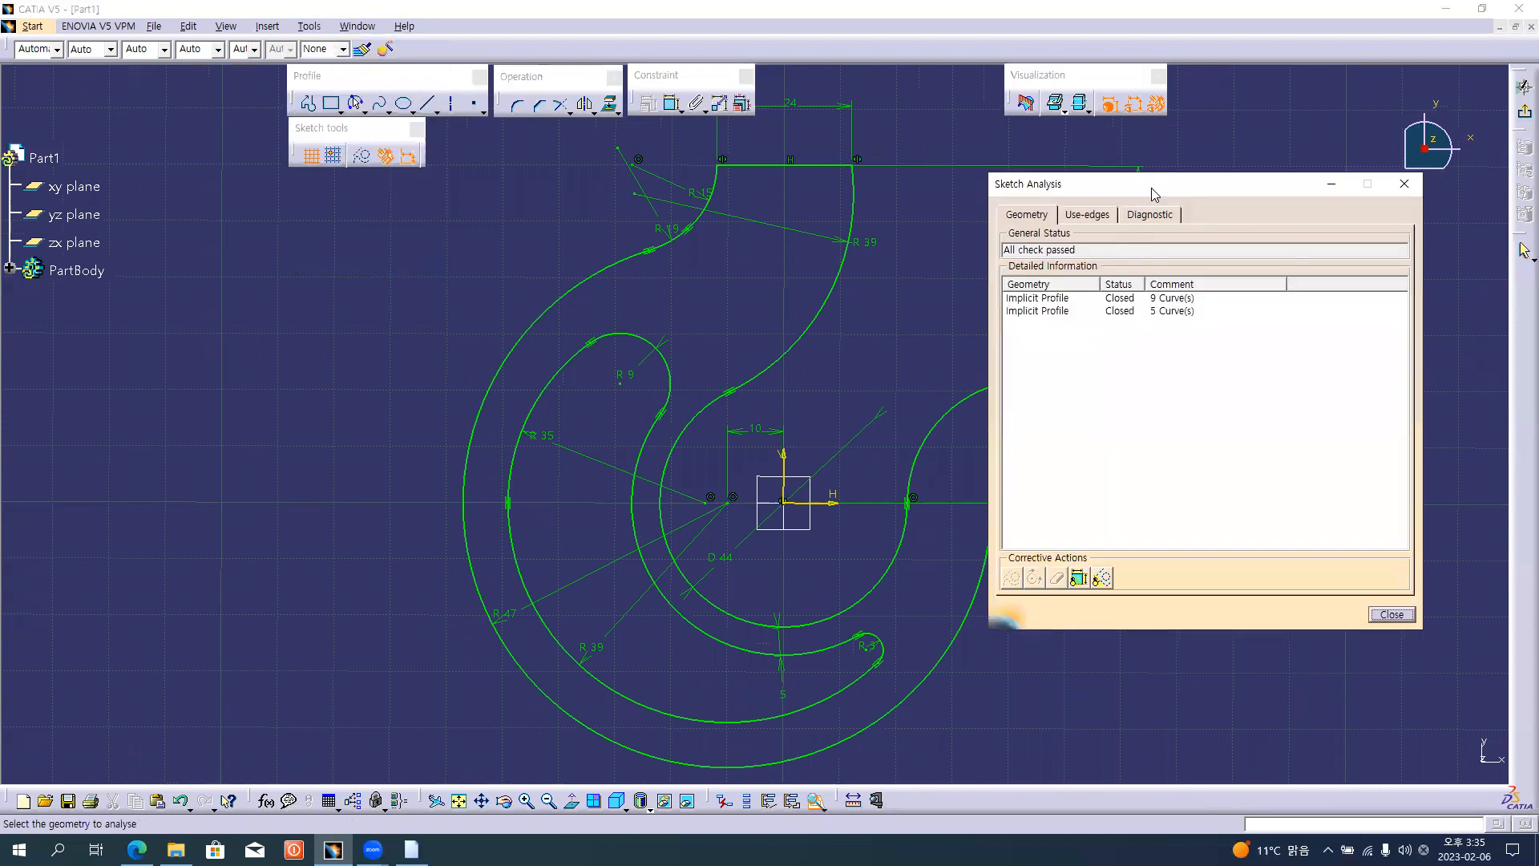
left_click_drag(1151, 191, 1218, 237)
middle_click(842, 416)
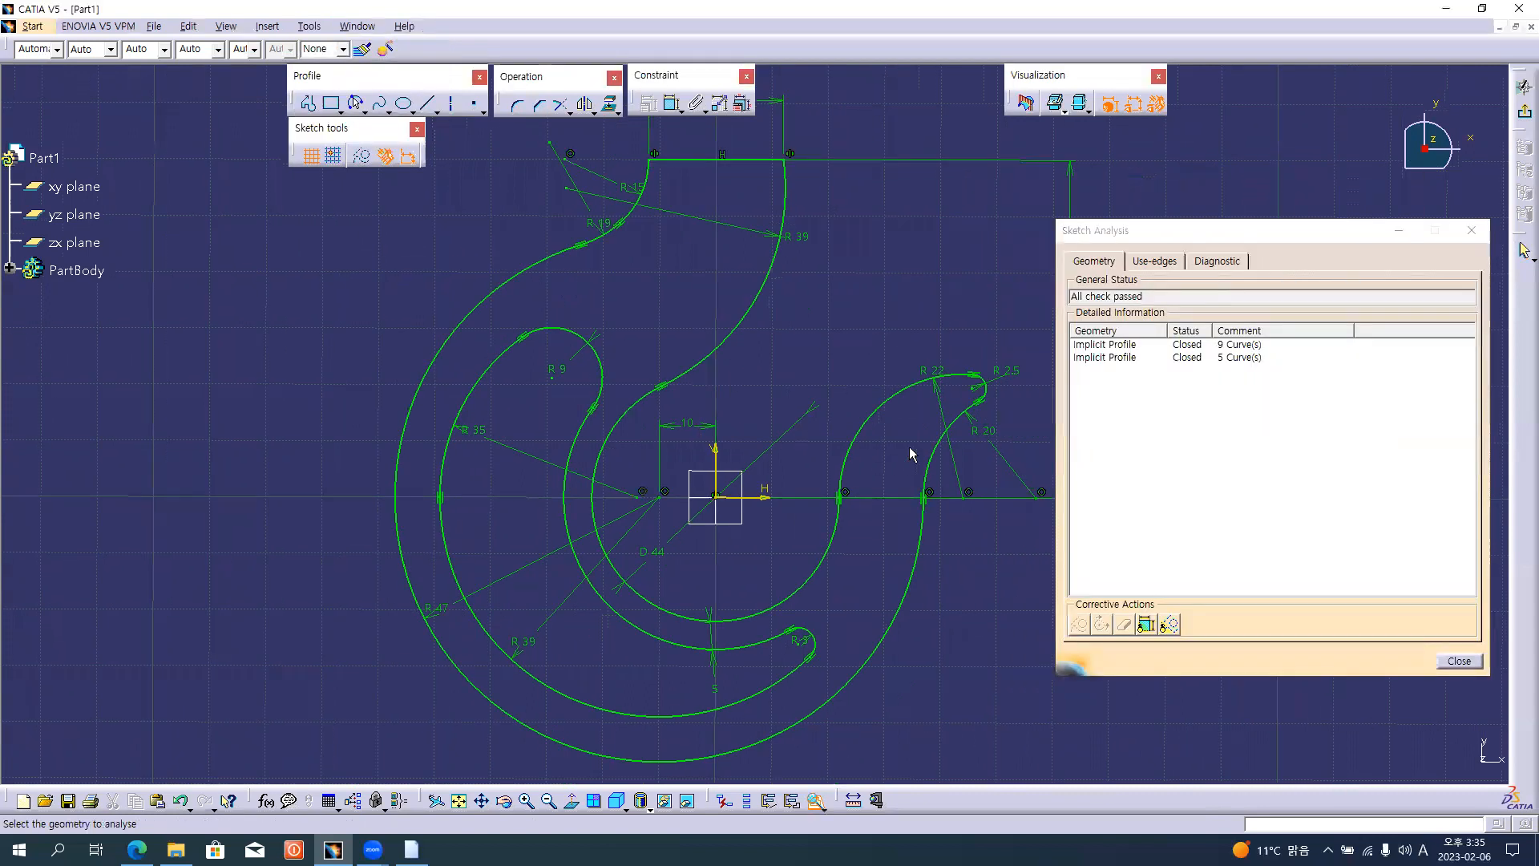
left_click(1187, 347)
left_click(1193, 356)
left_click(1191, 346)
left_click(1193, 358)
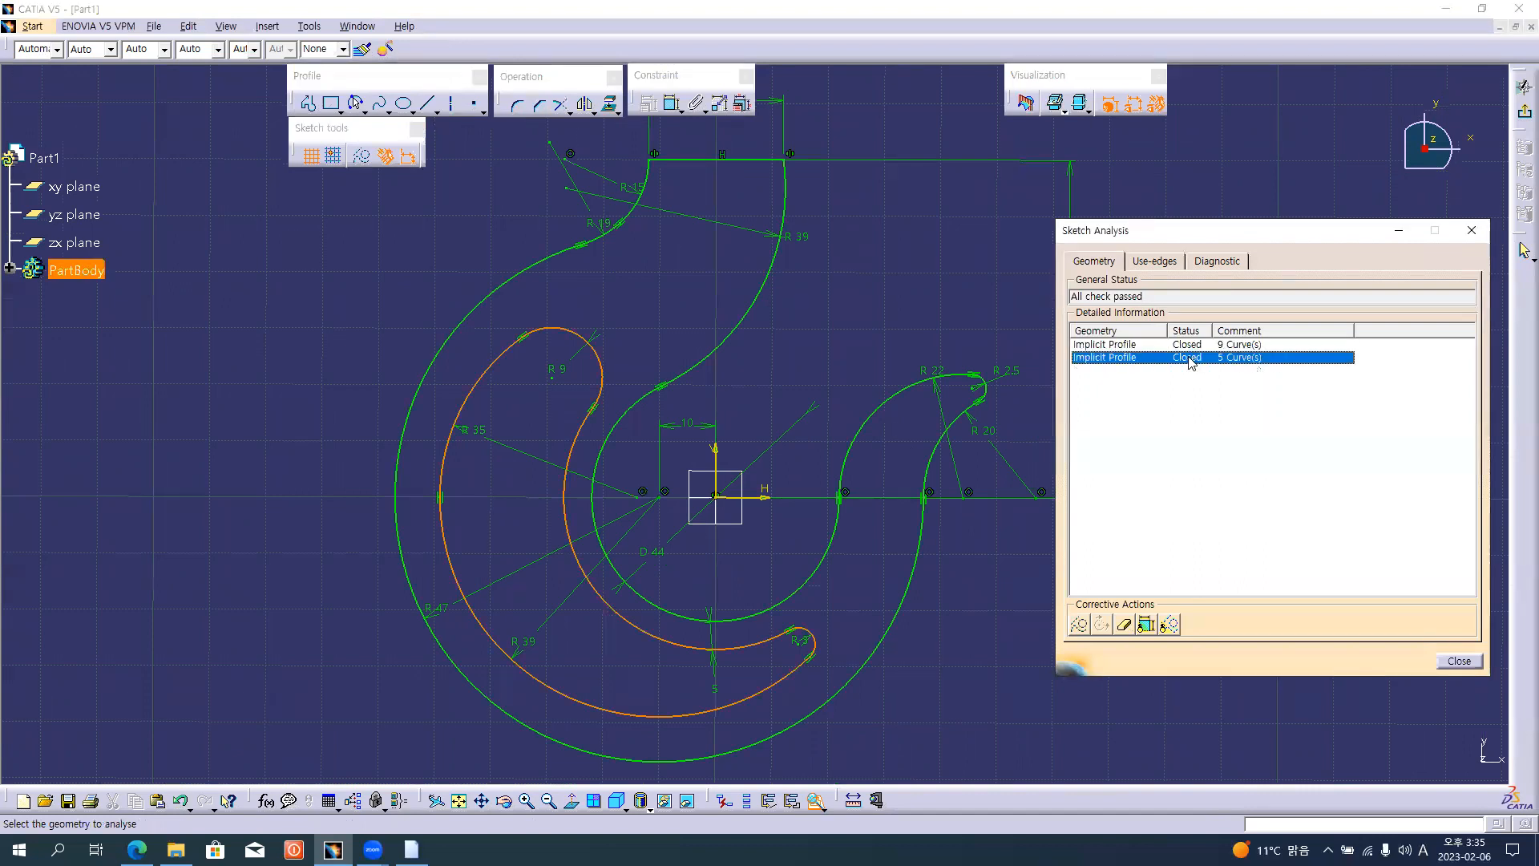
left_click(1119, 346)
left_click(1123, 357)
- Examine the analysis diagnostics for each element's constraint status, selecting Point.488 and Point.629 to locate them, and close the analysis
left_click(1161, 264)
left_click(1212, 267)
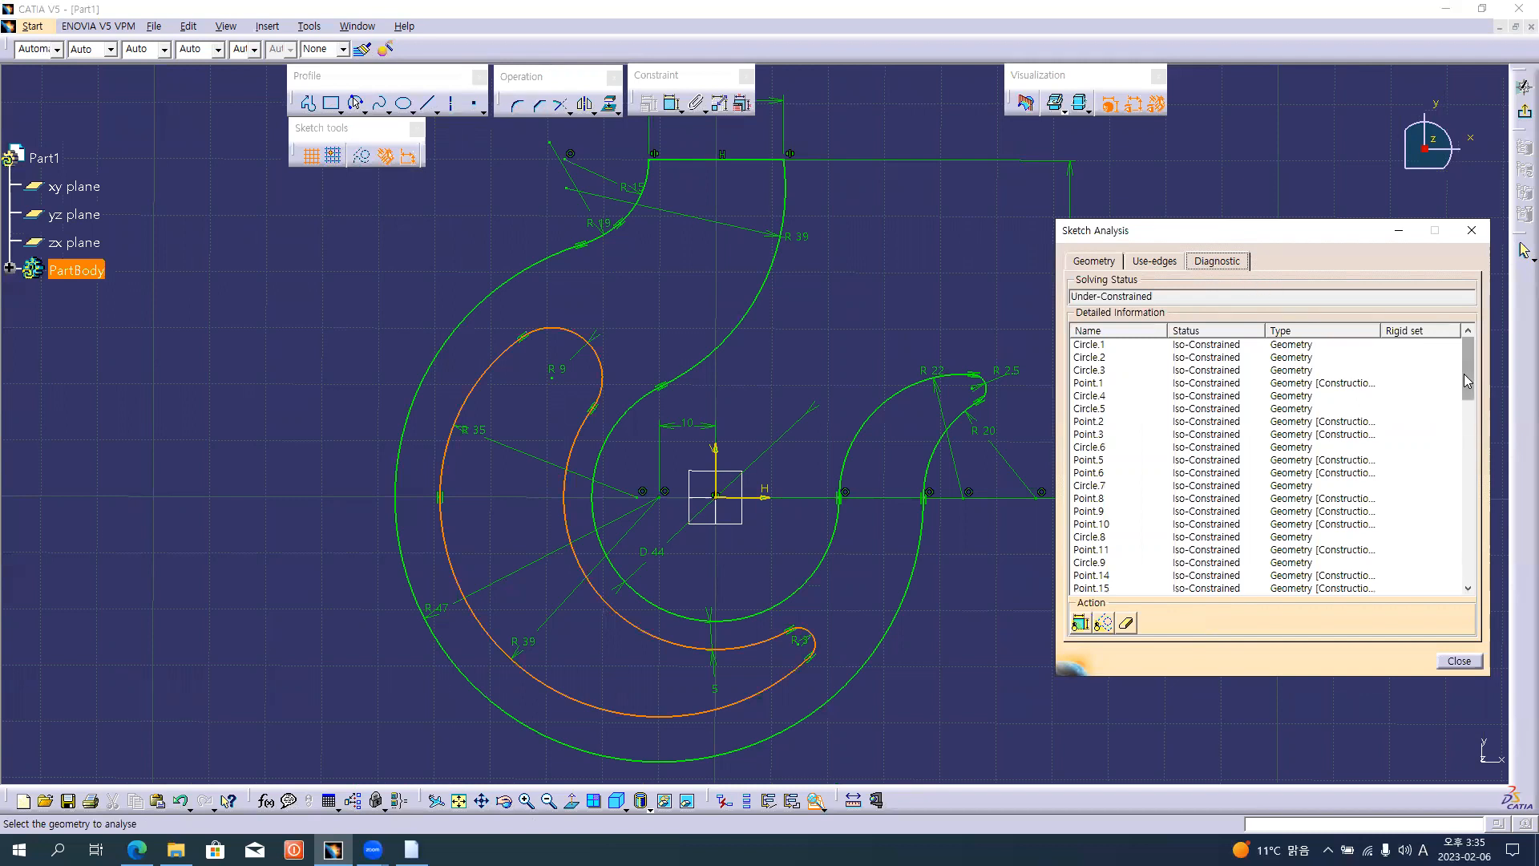
left_click_drag(1465, 375, 1473, 474)
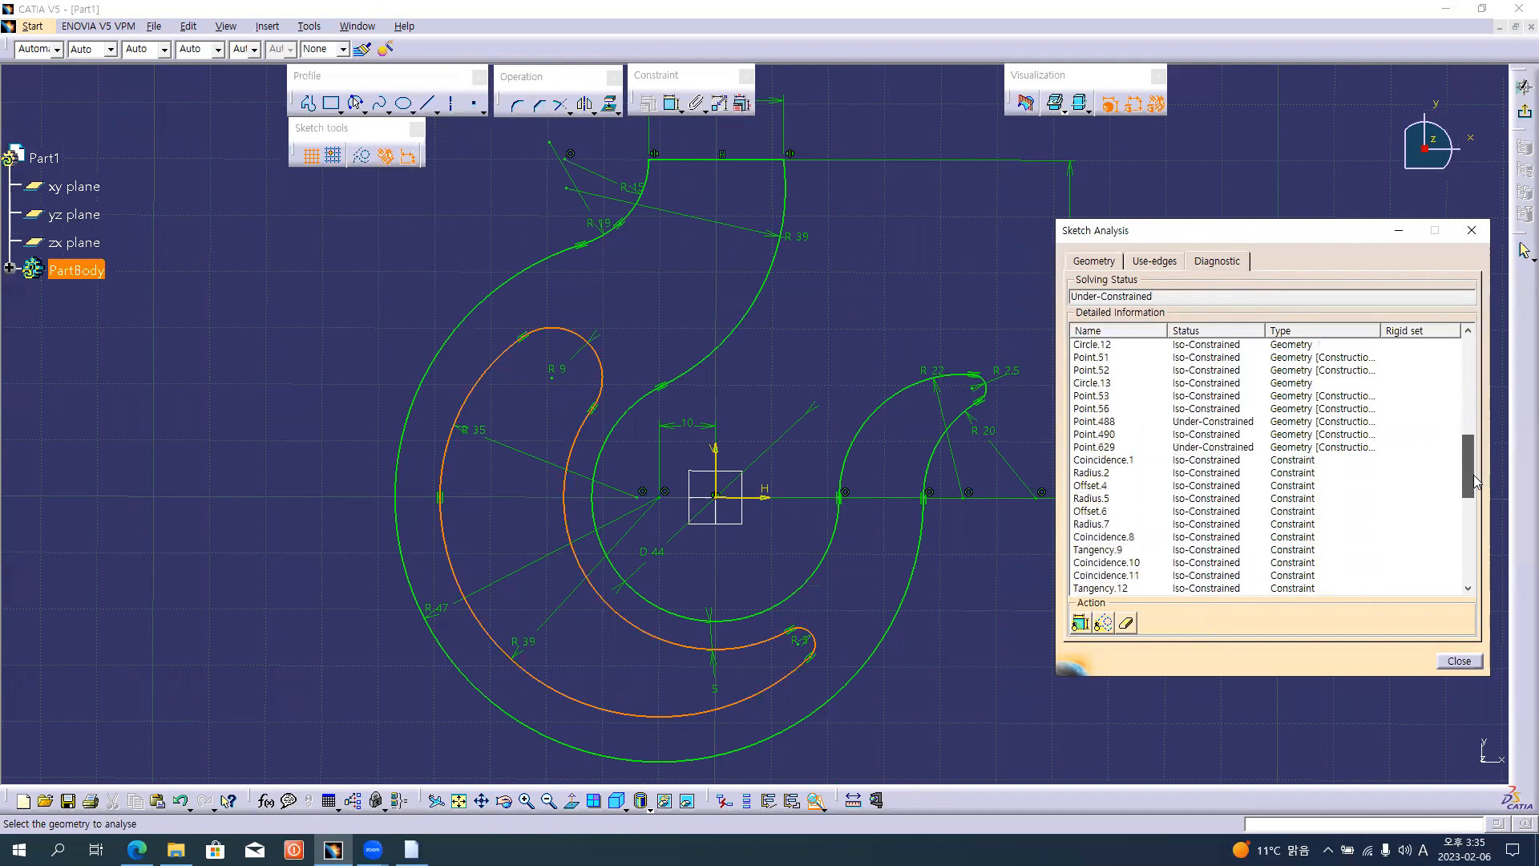
left_click(1210, 423)
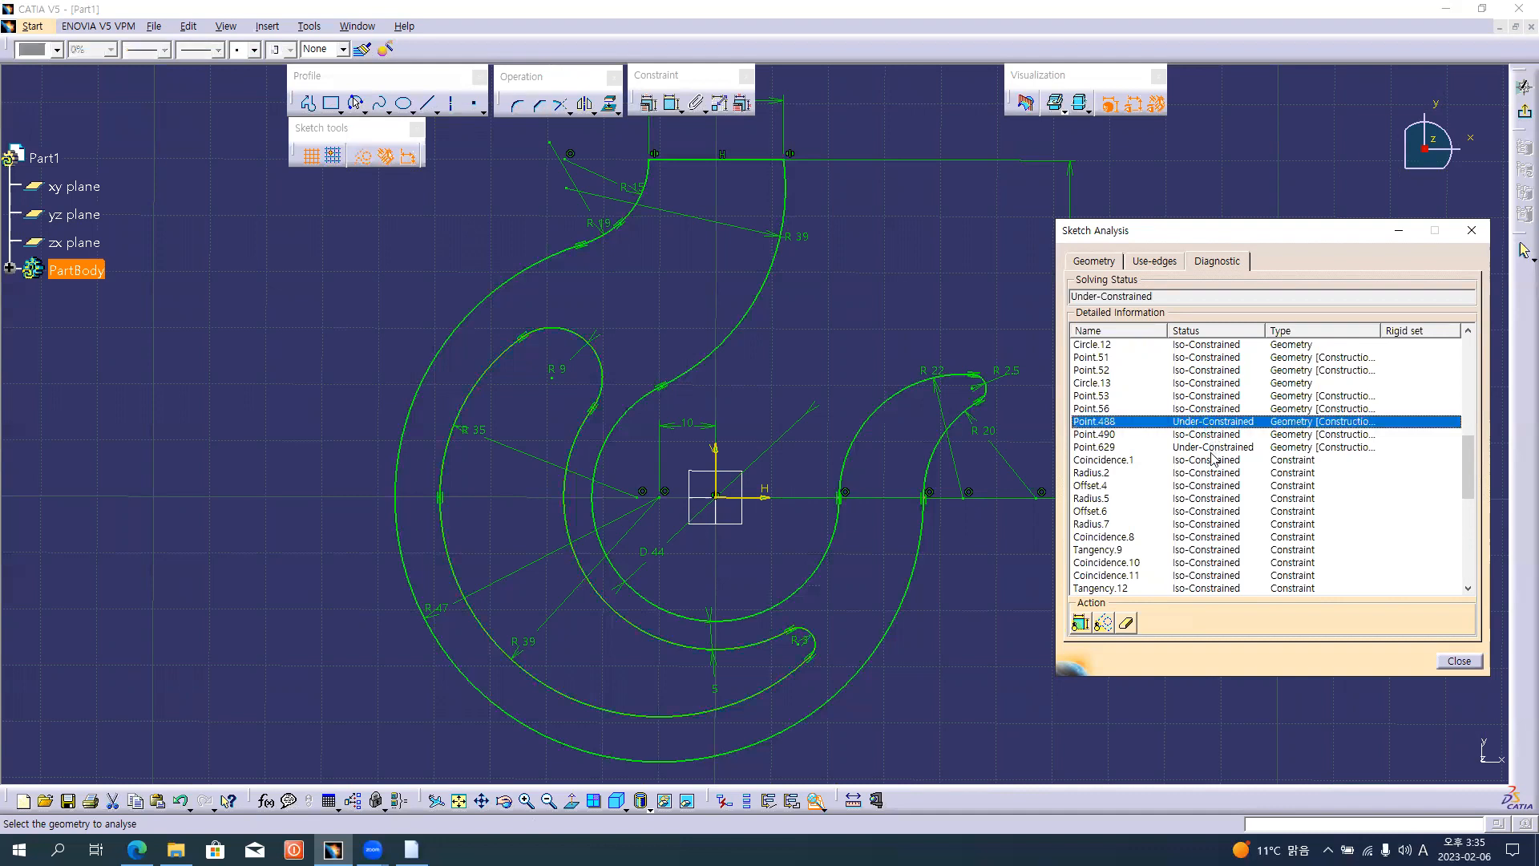
left_click(1210, 449)
left_click(1223, 424)
left_click(1222, 449)
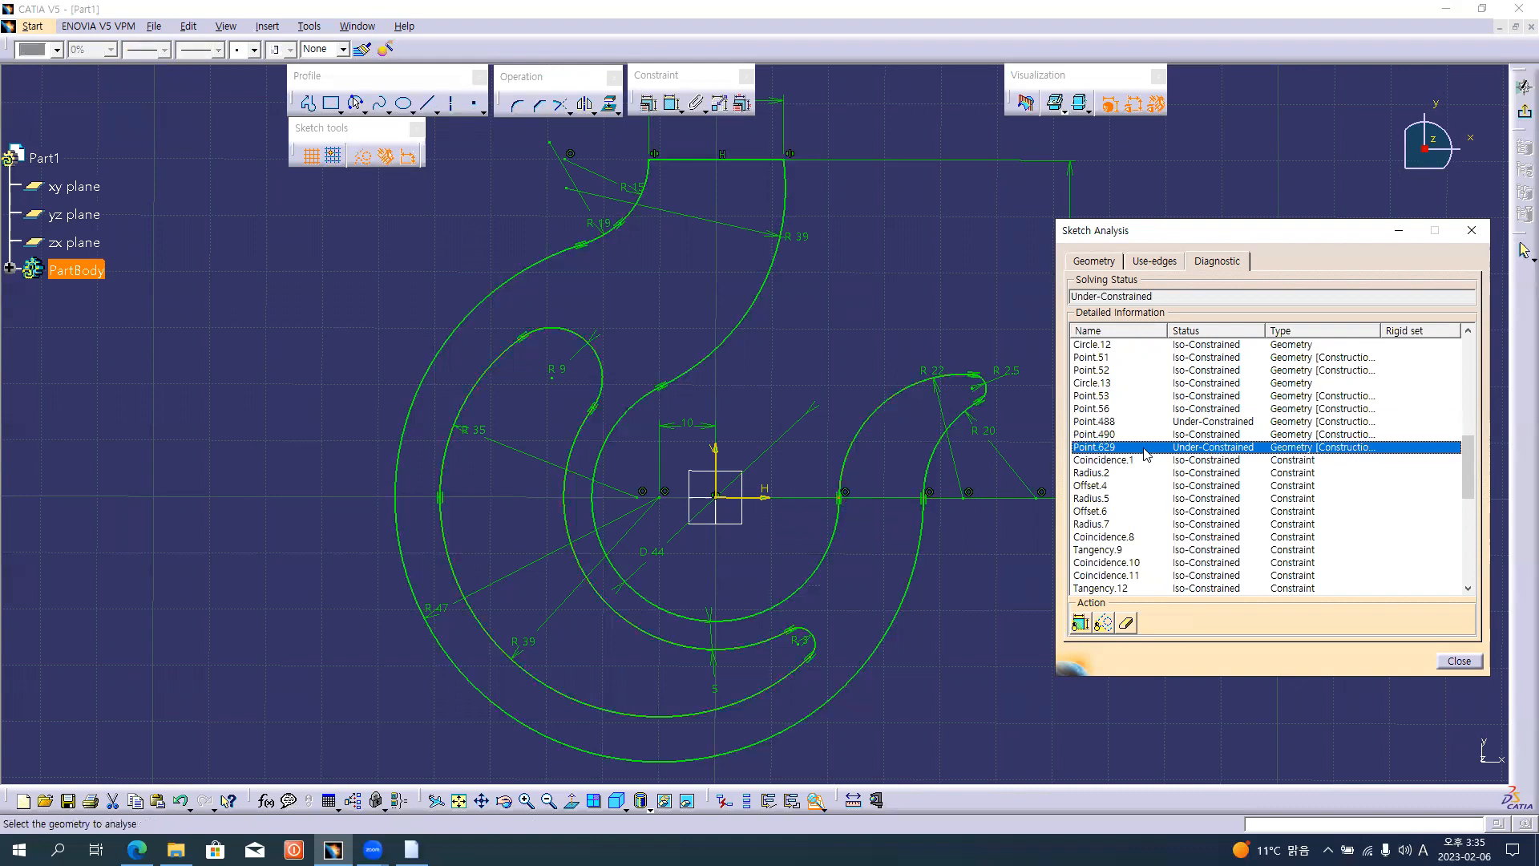
left_click(1192, 424)
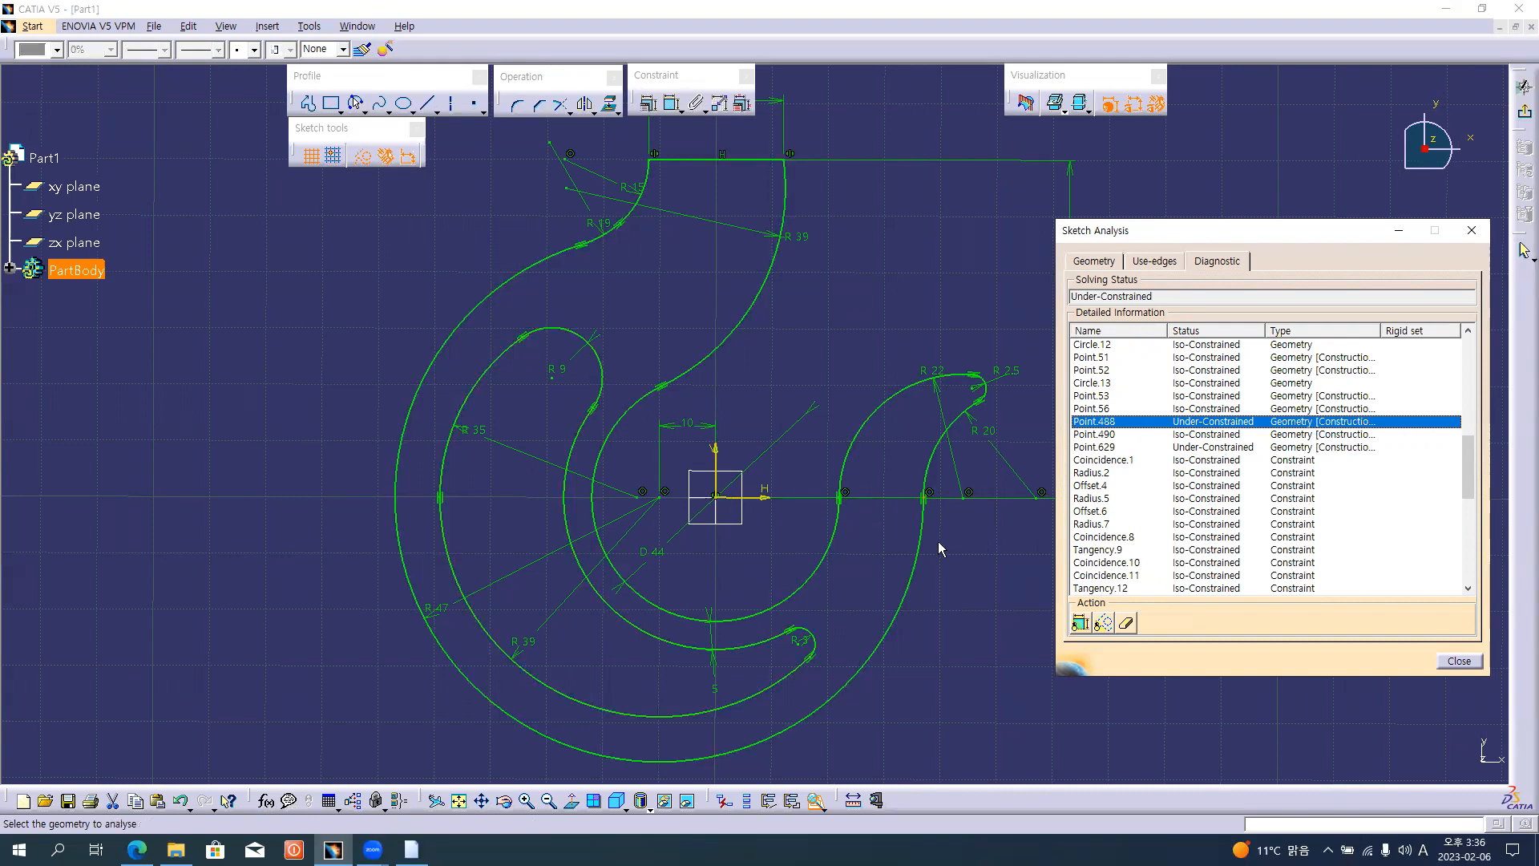
left_click(1455, 660)
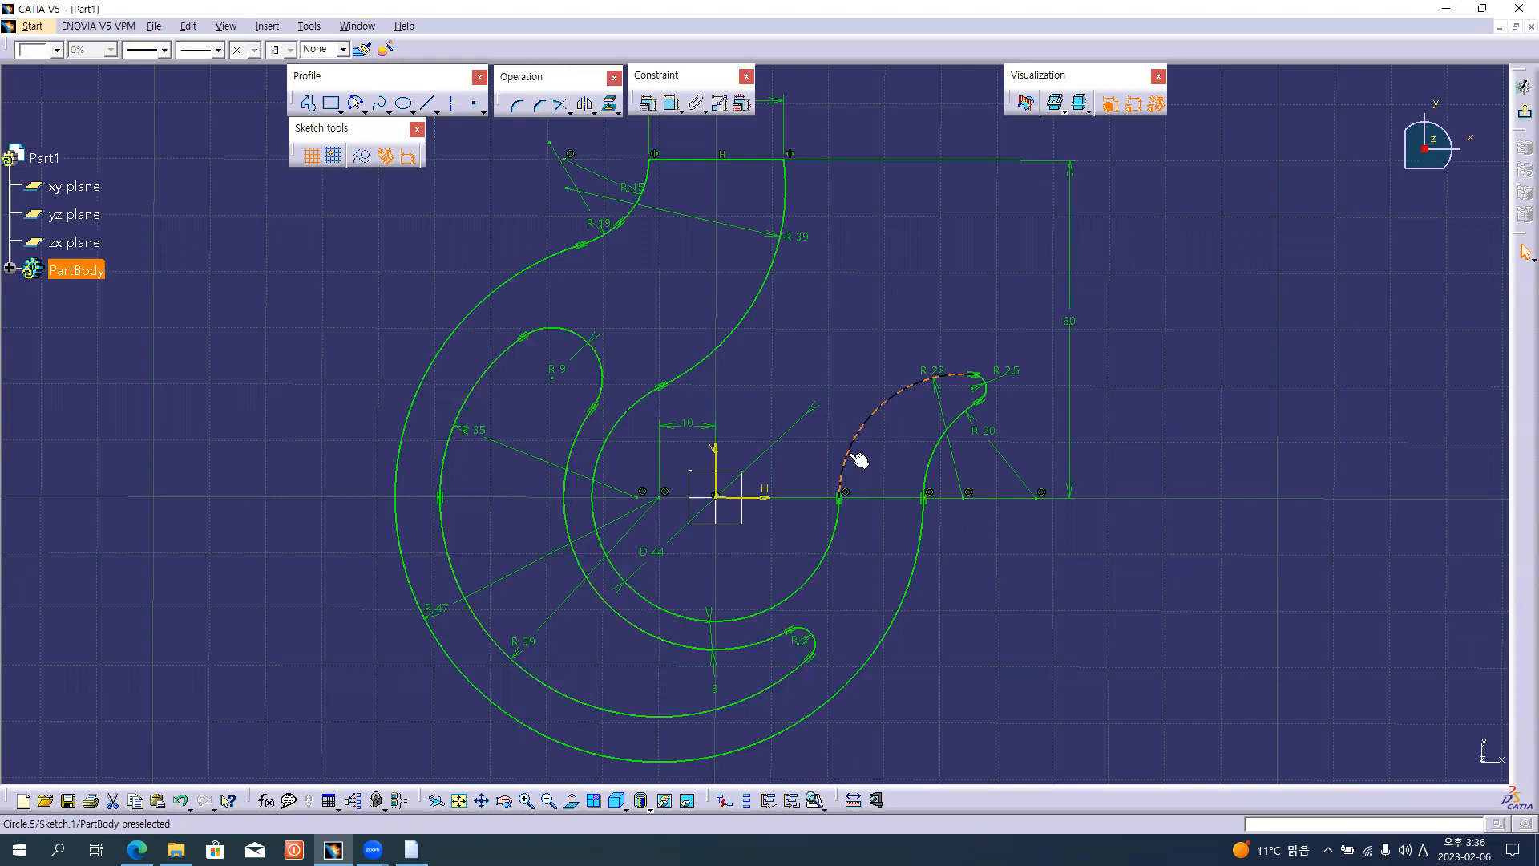
- Pull back the right ends of the D44 and R47 arcs and retrim them to the R22 and R20 arcs respectively
left_click(833, 522)
left_click(928, 521)
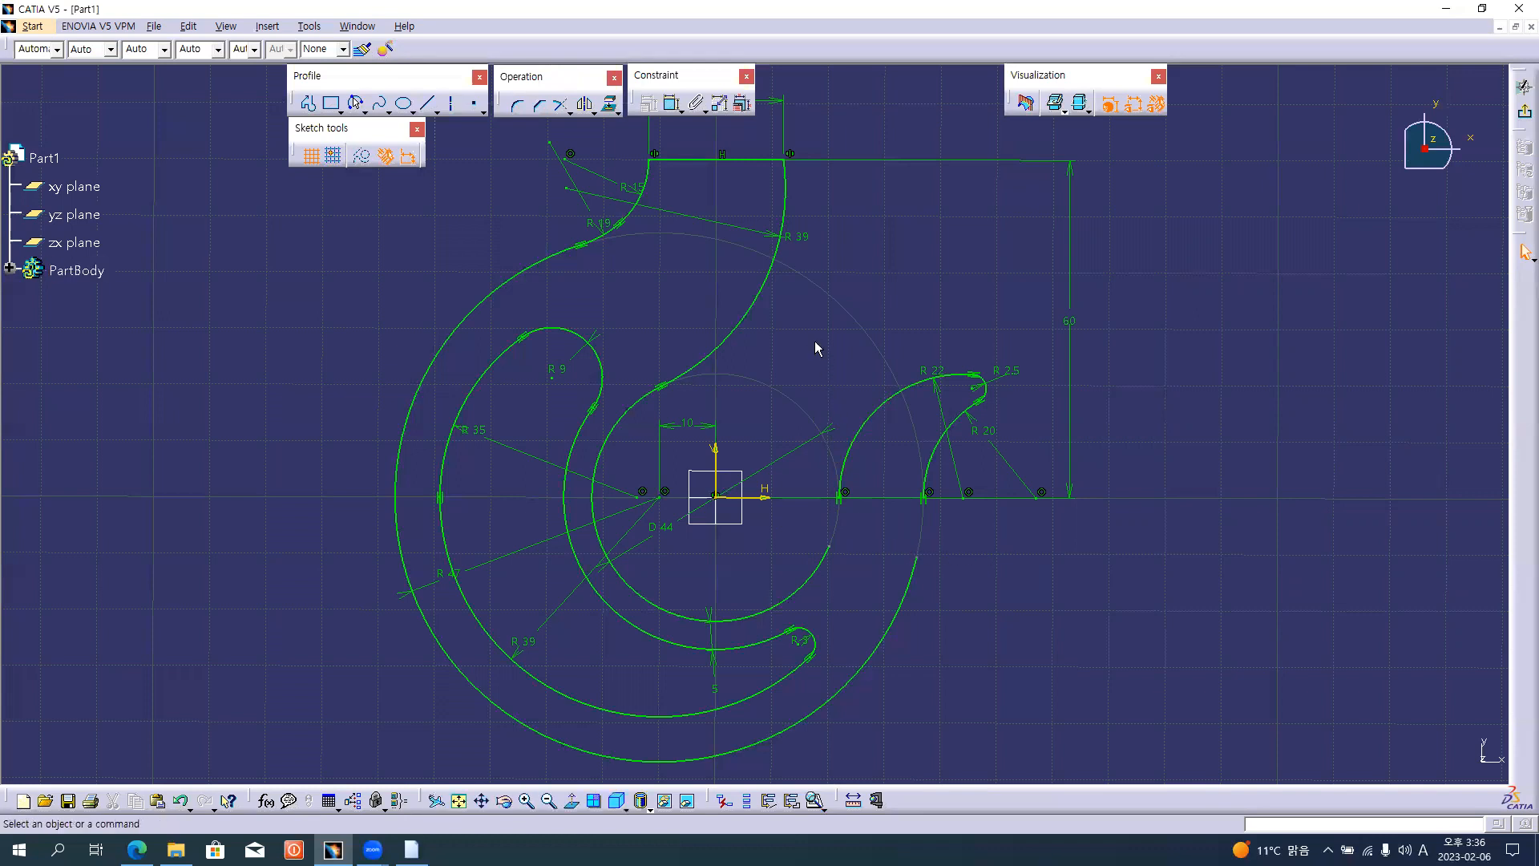
left_click(560, 105)
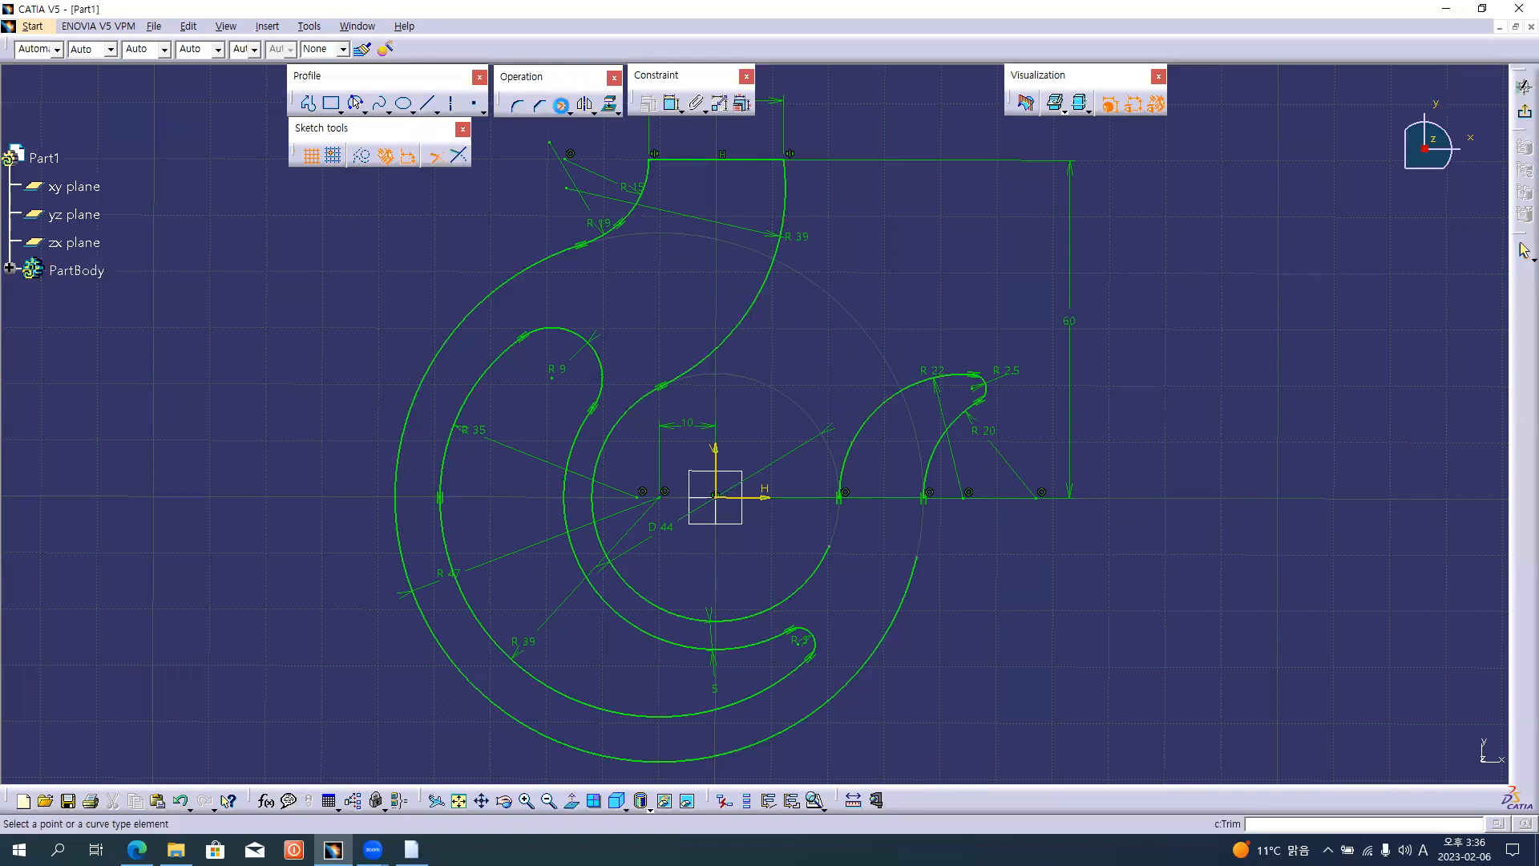
left_click(819, 559)
left_click(864, 443)
left_click(907, 587)
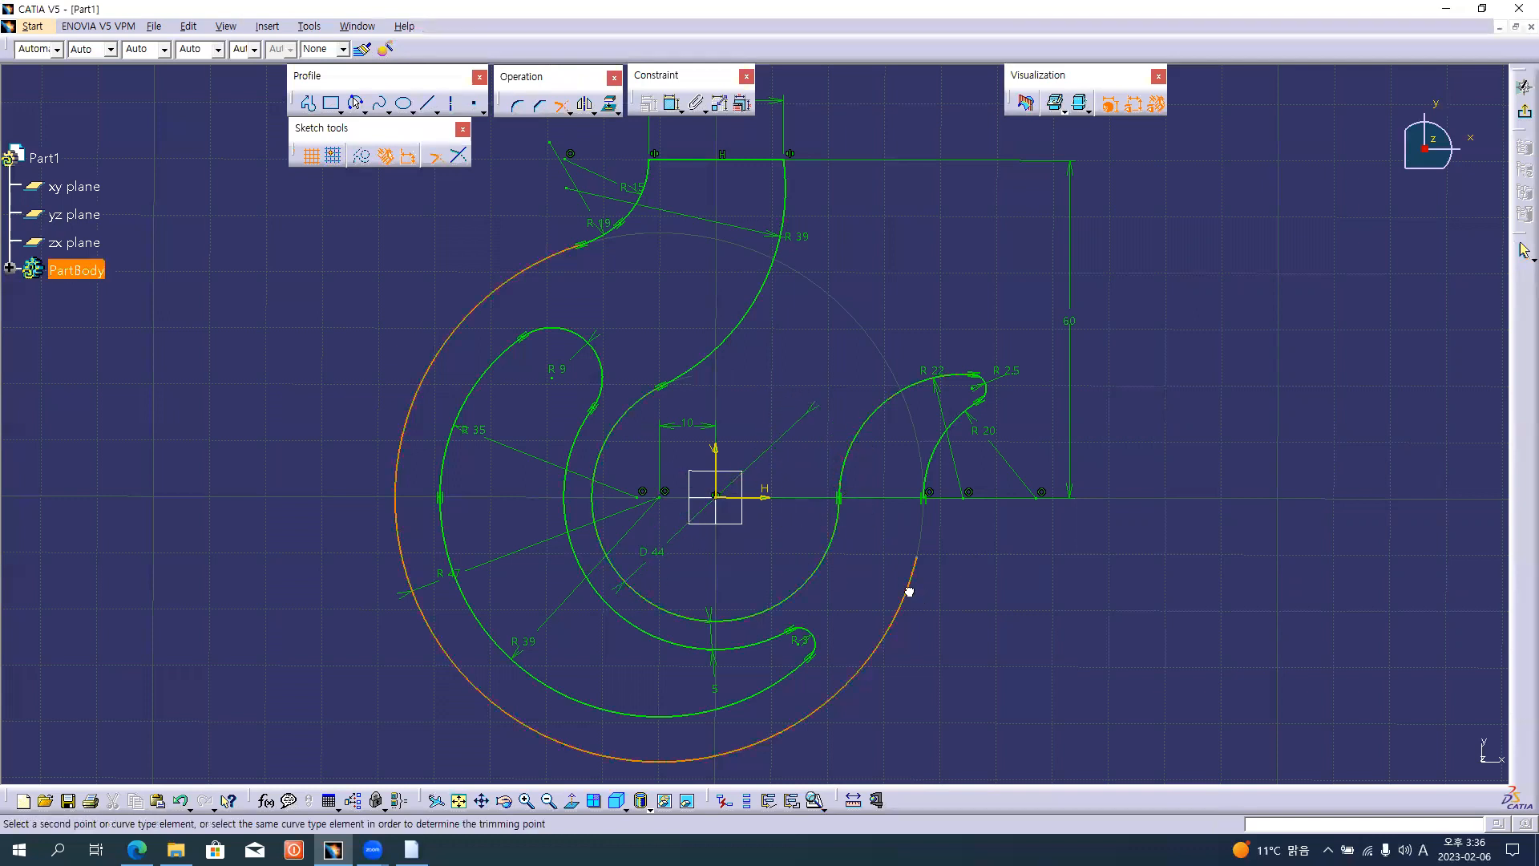
left_click(928, 479)
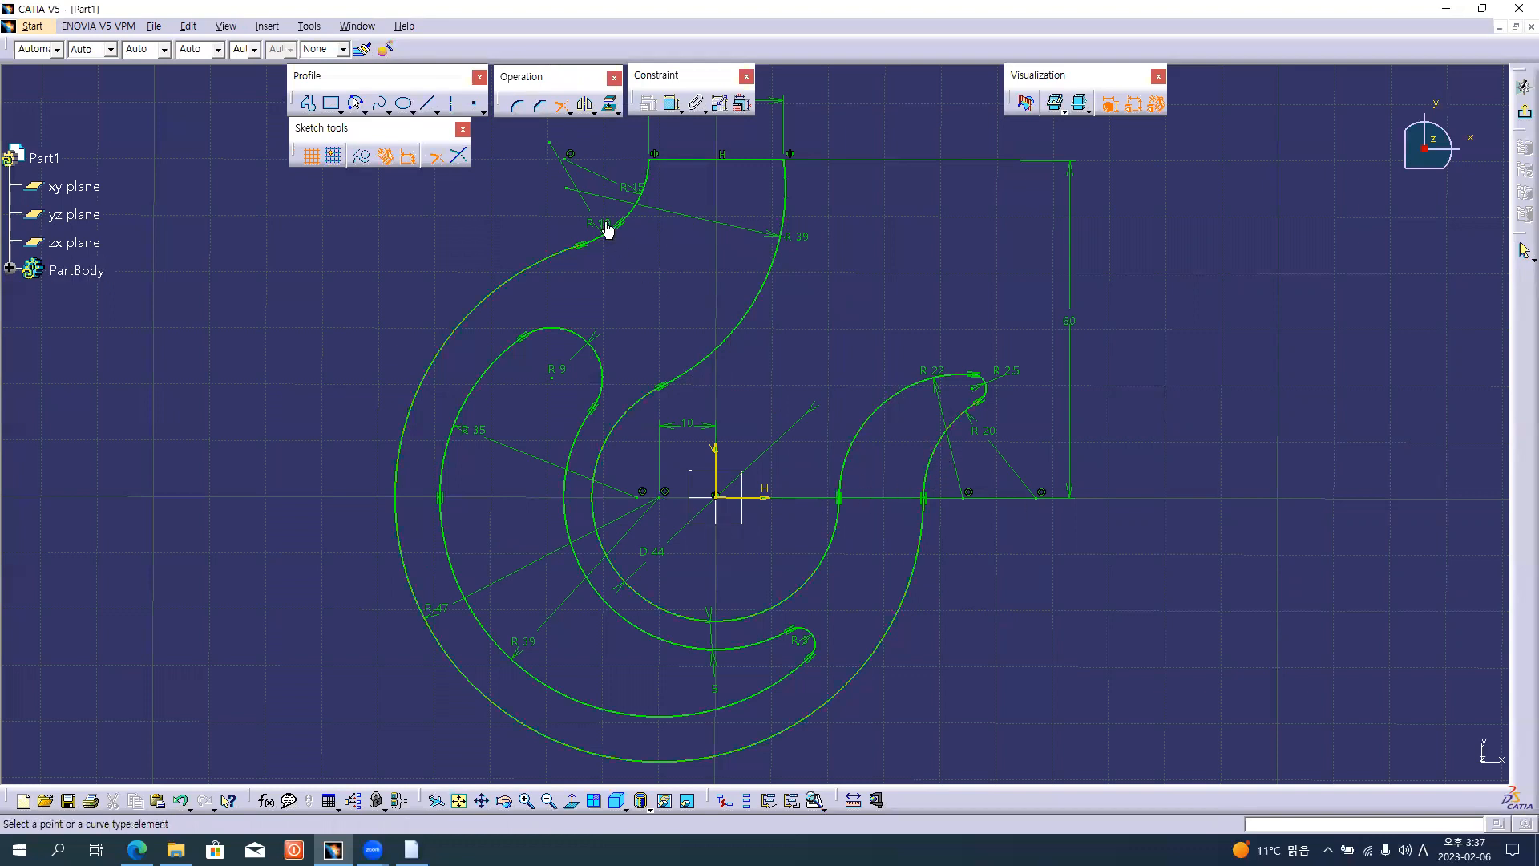
left_click(562, 105)
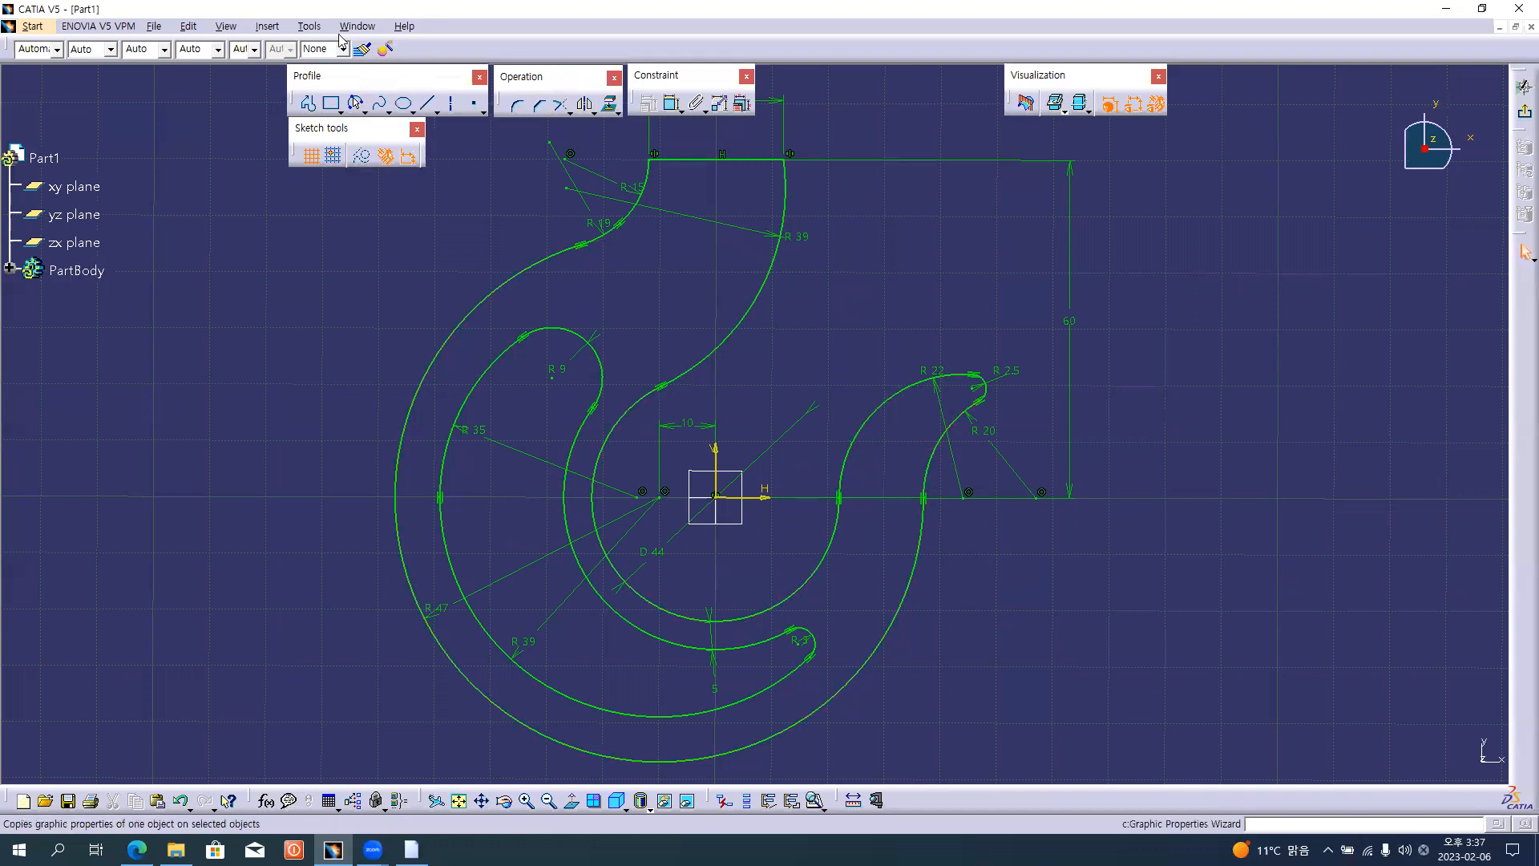
- Rerun Sketch Analysis to recheck the closure of both profiles and the solving status of the sketch elements
left_click(308, 26)
left_click(371, 267)
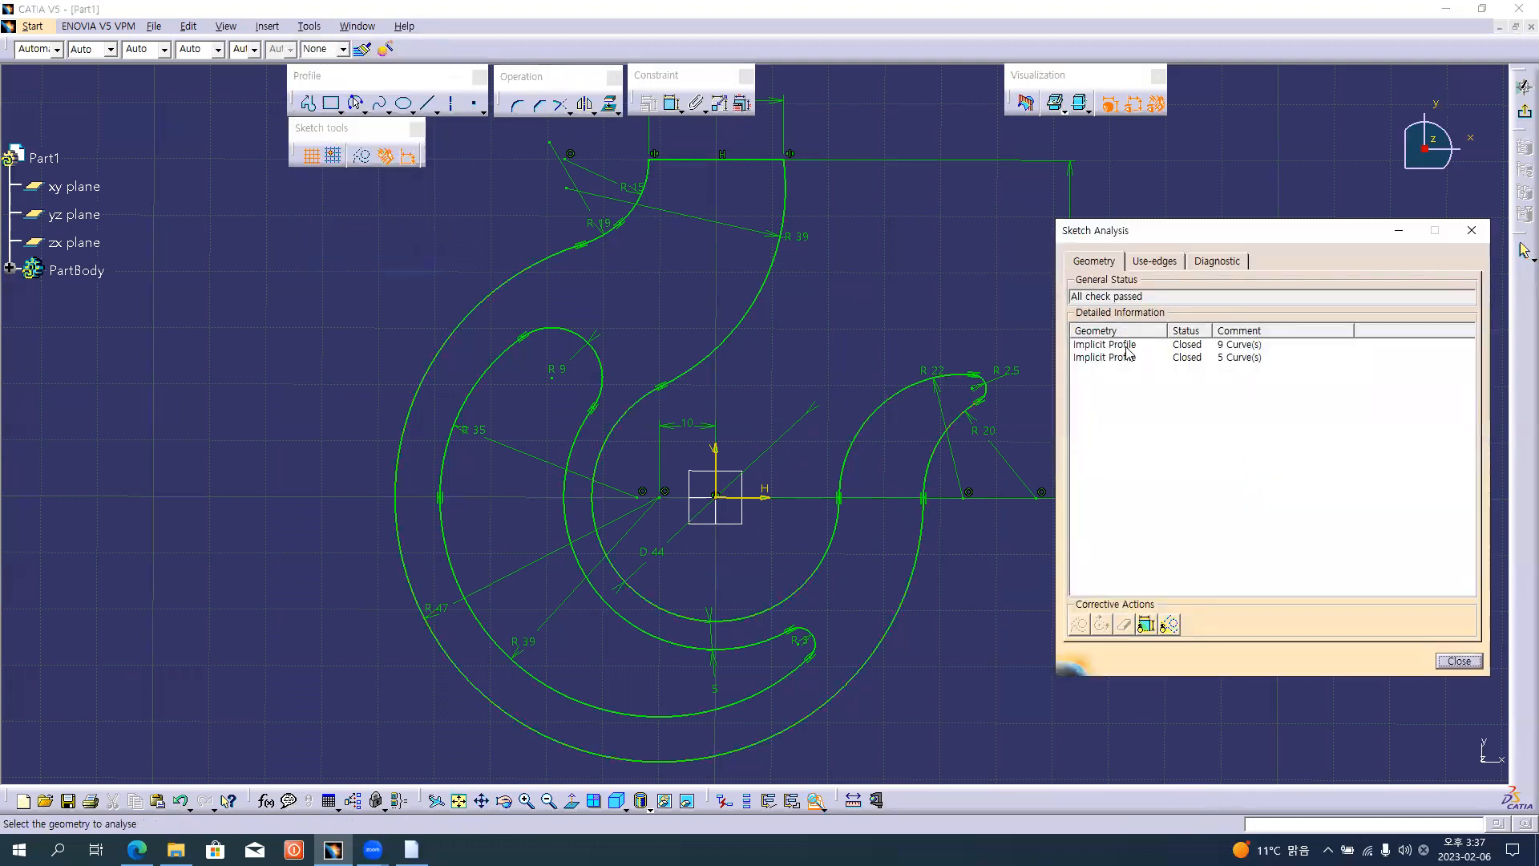
left_click(1128, 358)
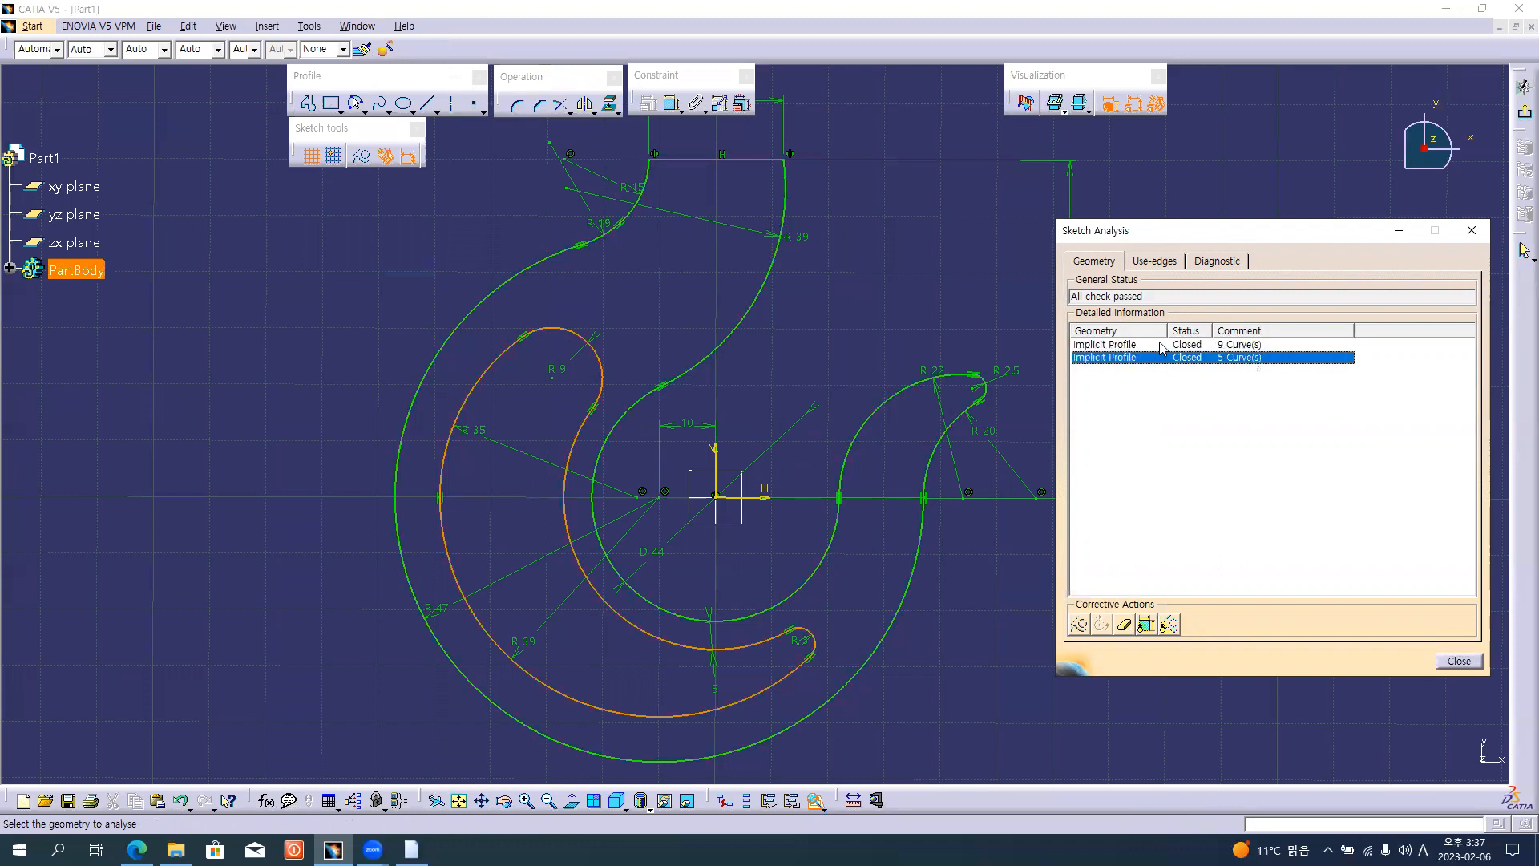
left_click(1210, 343)
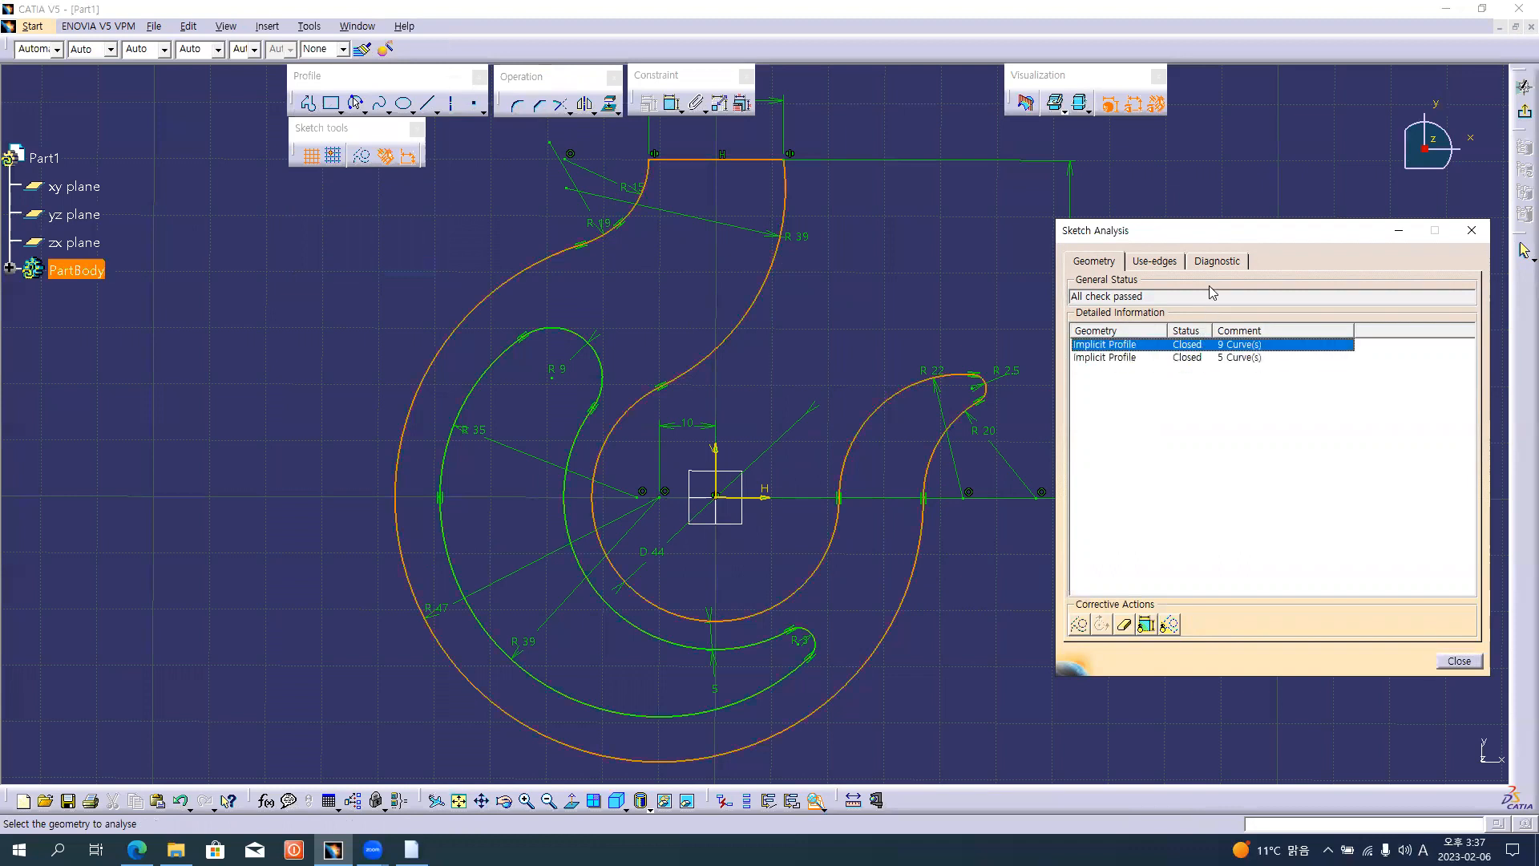
left_click(1218, 262)
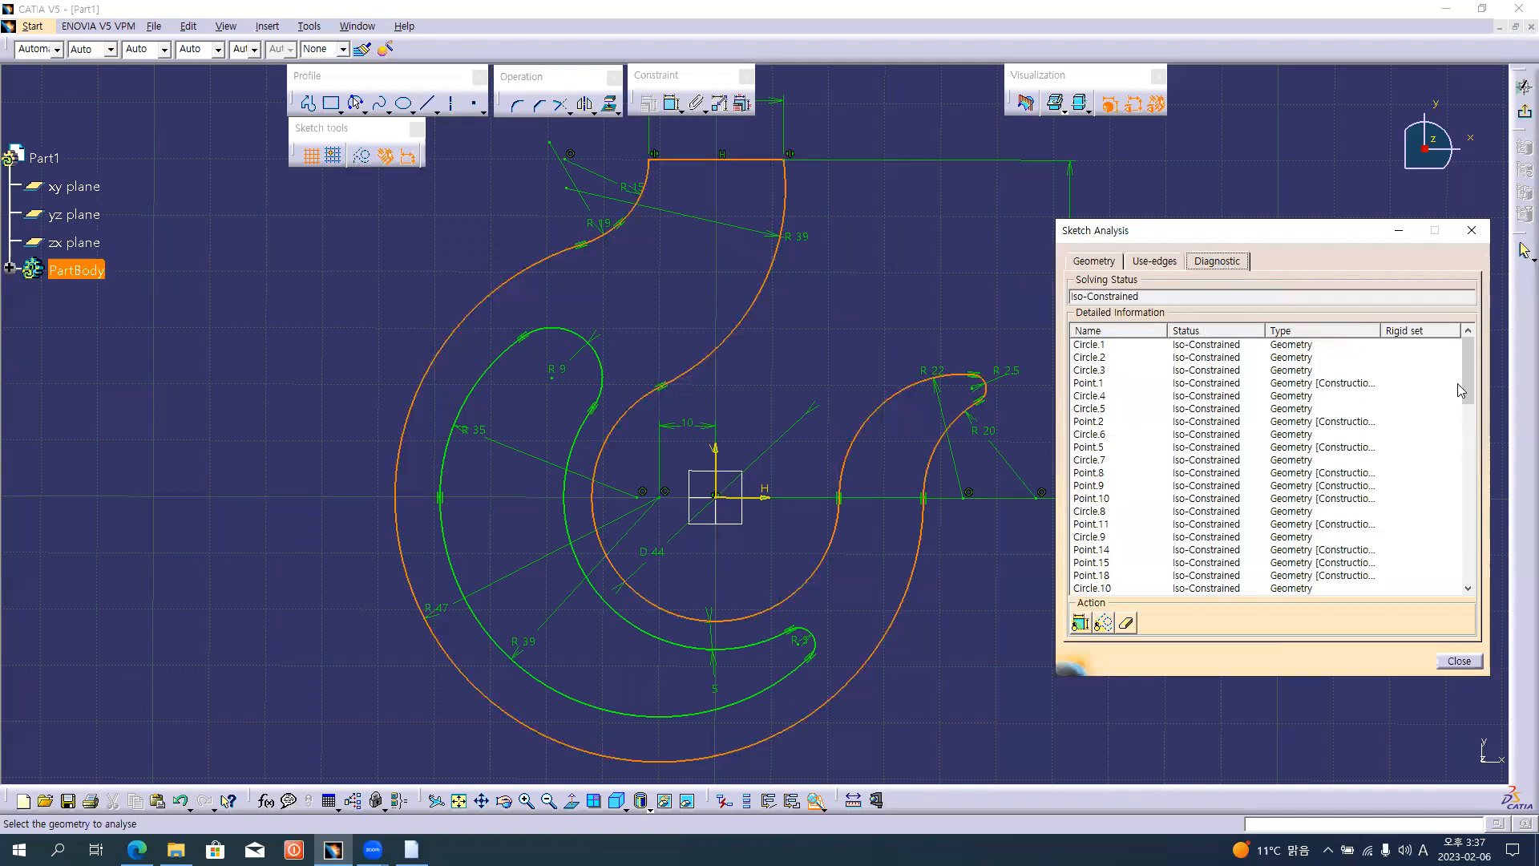
mouse_move(1471, 383)
left_mouse_down()
mouse_move(1468, 479)
mouse_move(1497, 593)
mouse_move(1511, 375)
left_mouse_up()
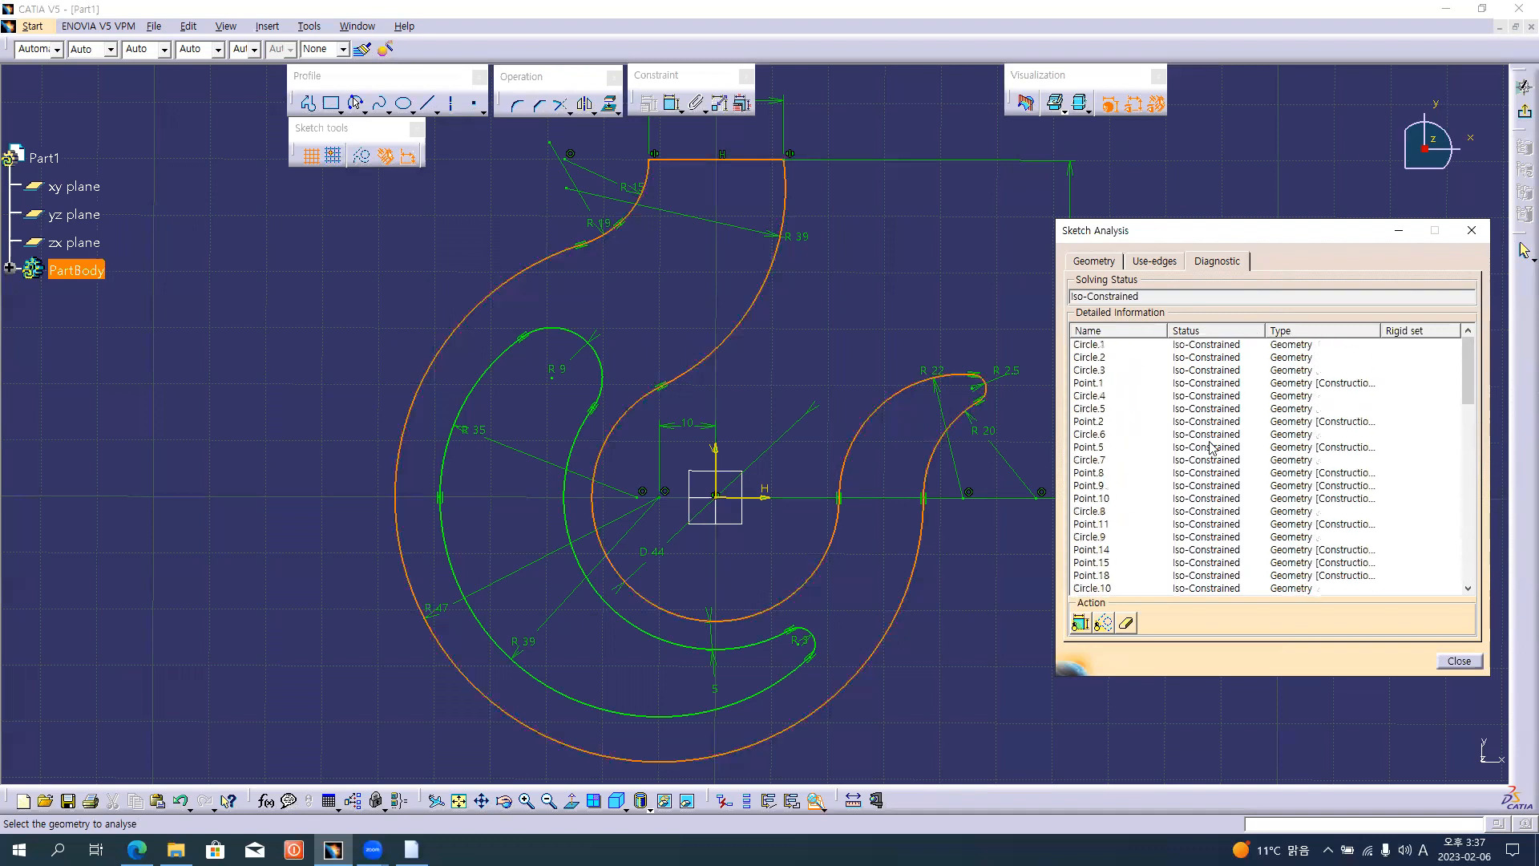